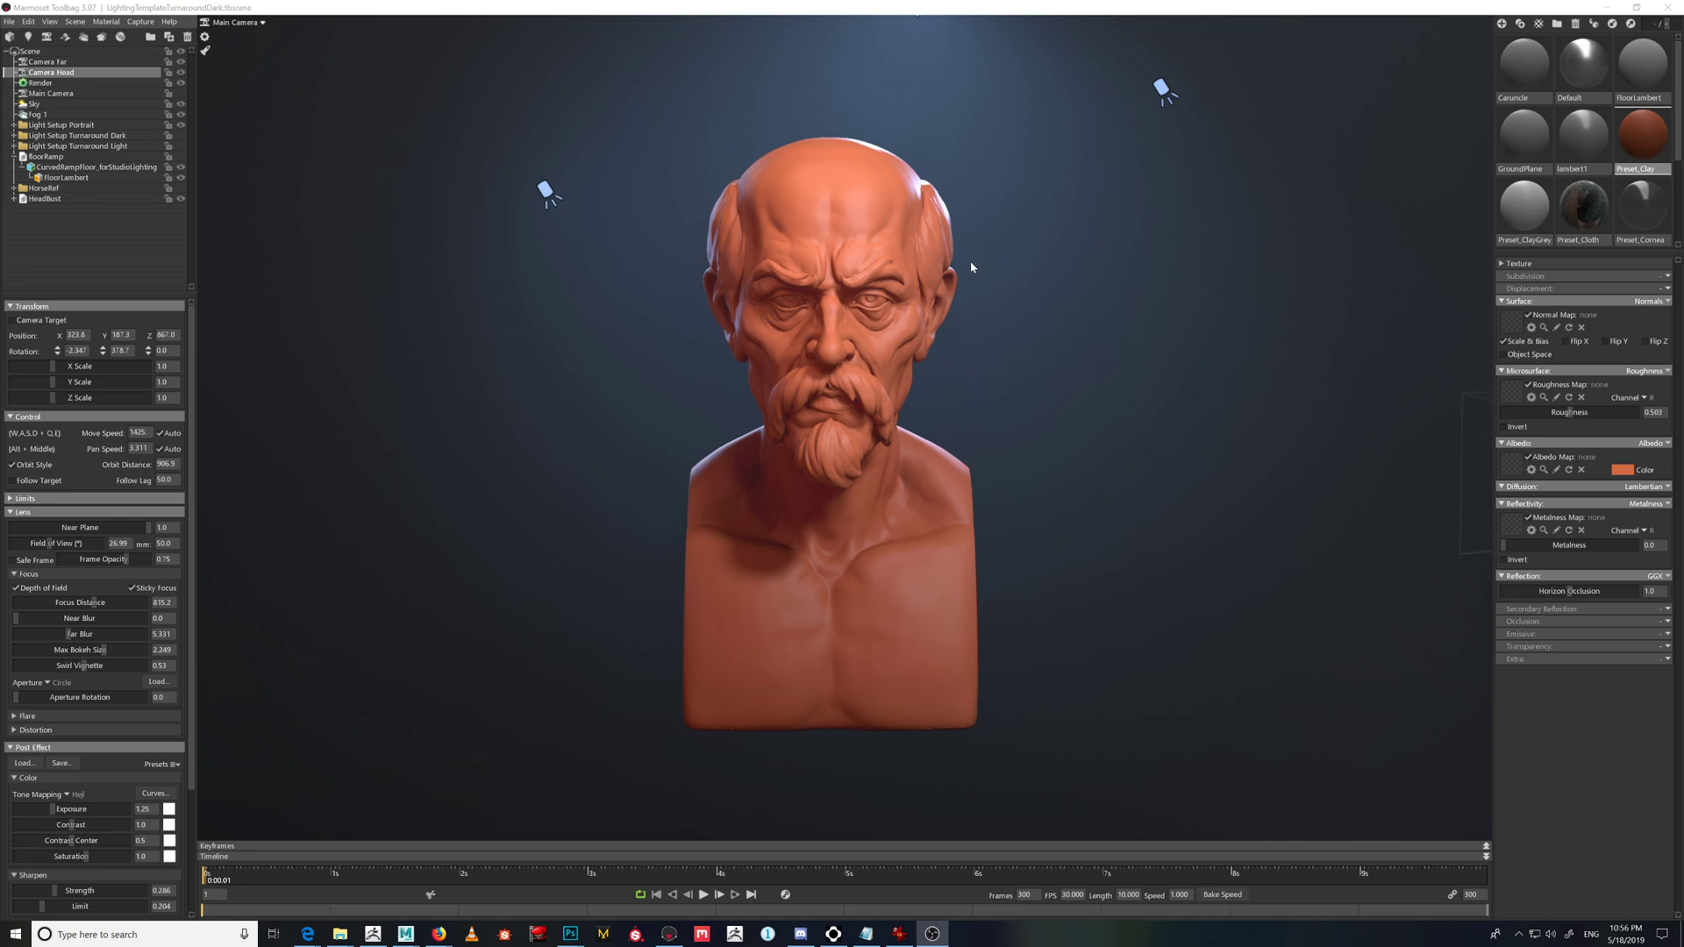
- Show the scene's scale reference and compare the bust's size against it
drag(1092, 372, 1006, 383)
right_drag(1038, 299, 1160, 386)
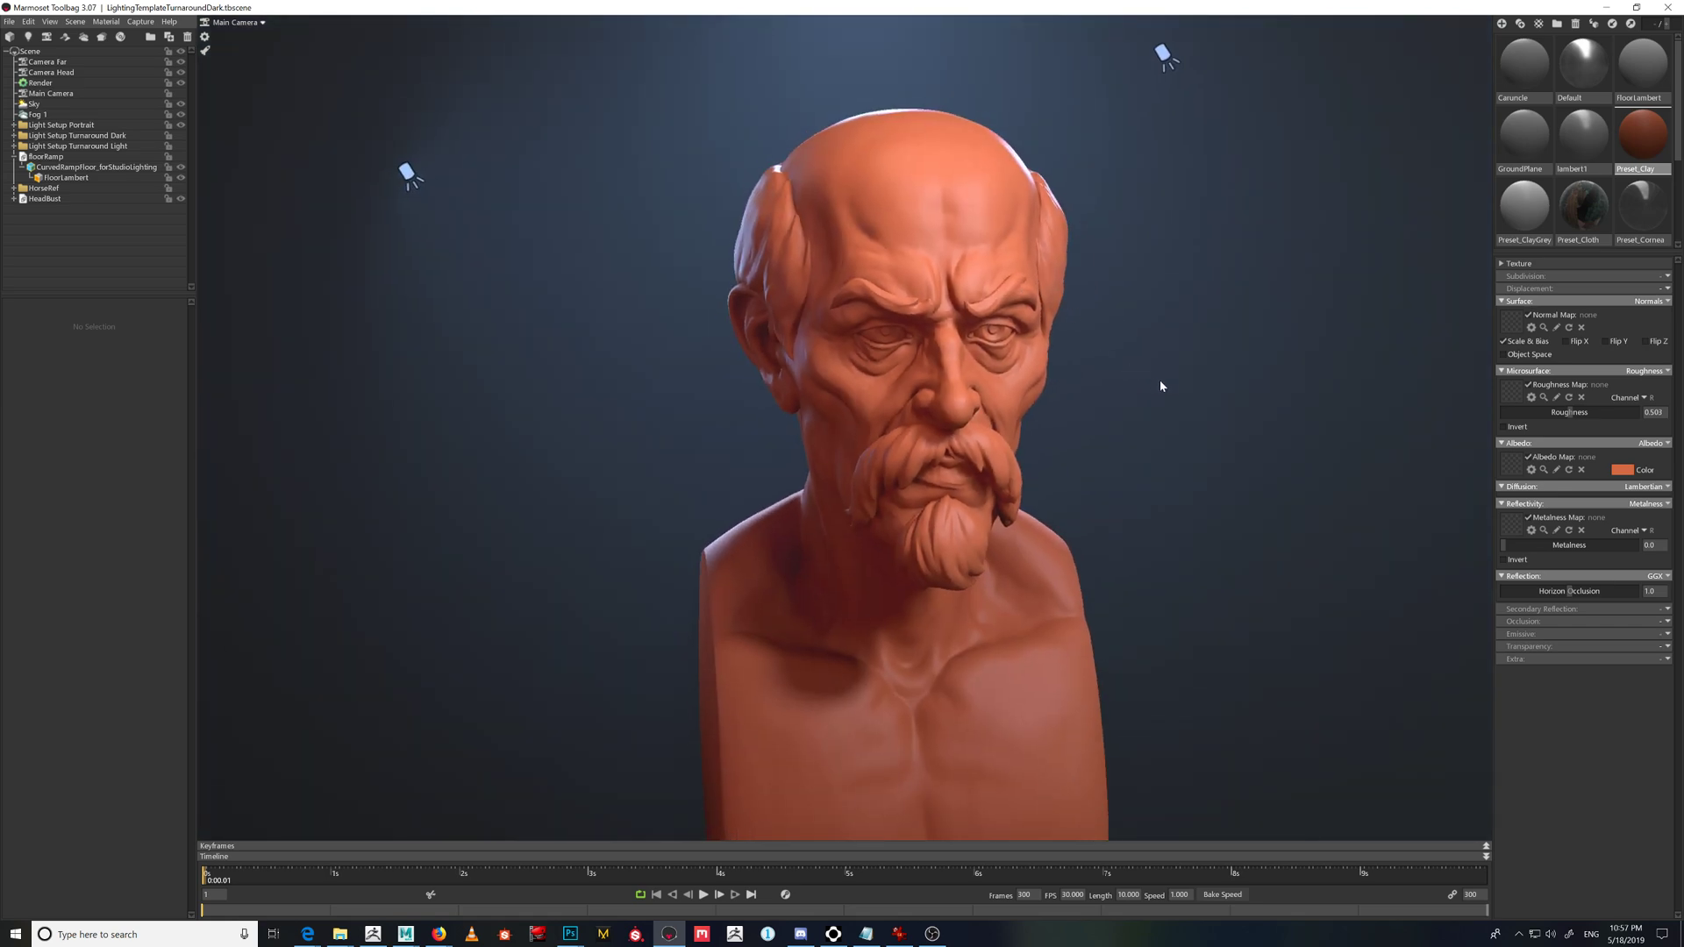
drag(1144, 414, 1126, 422)
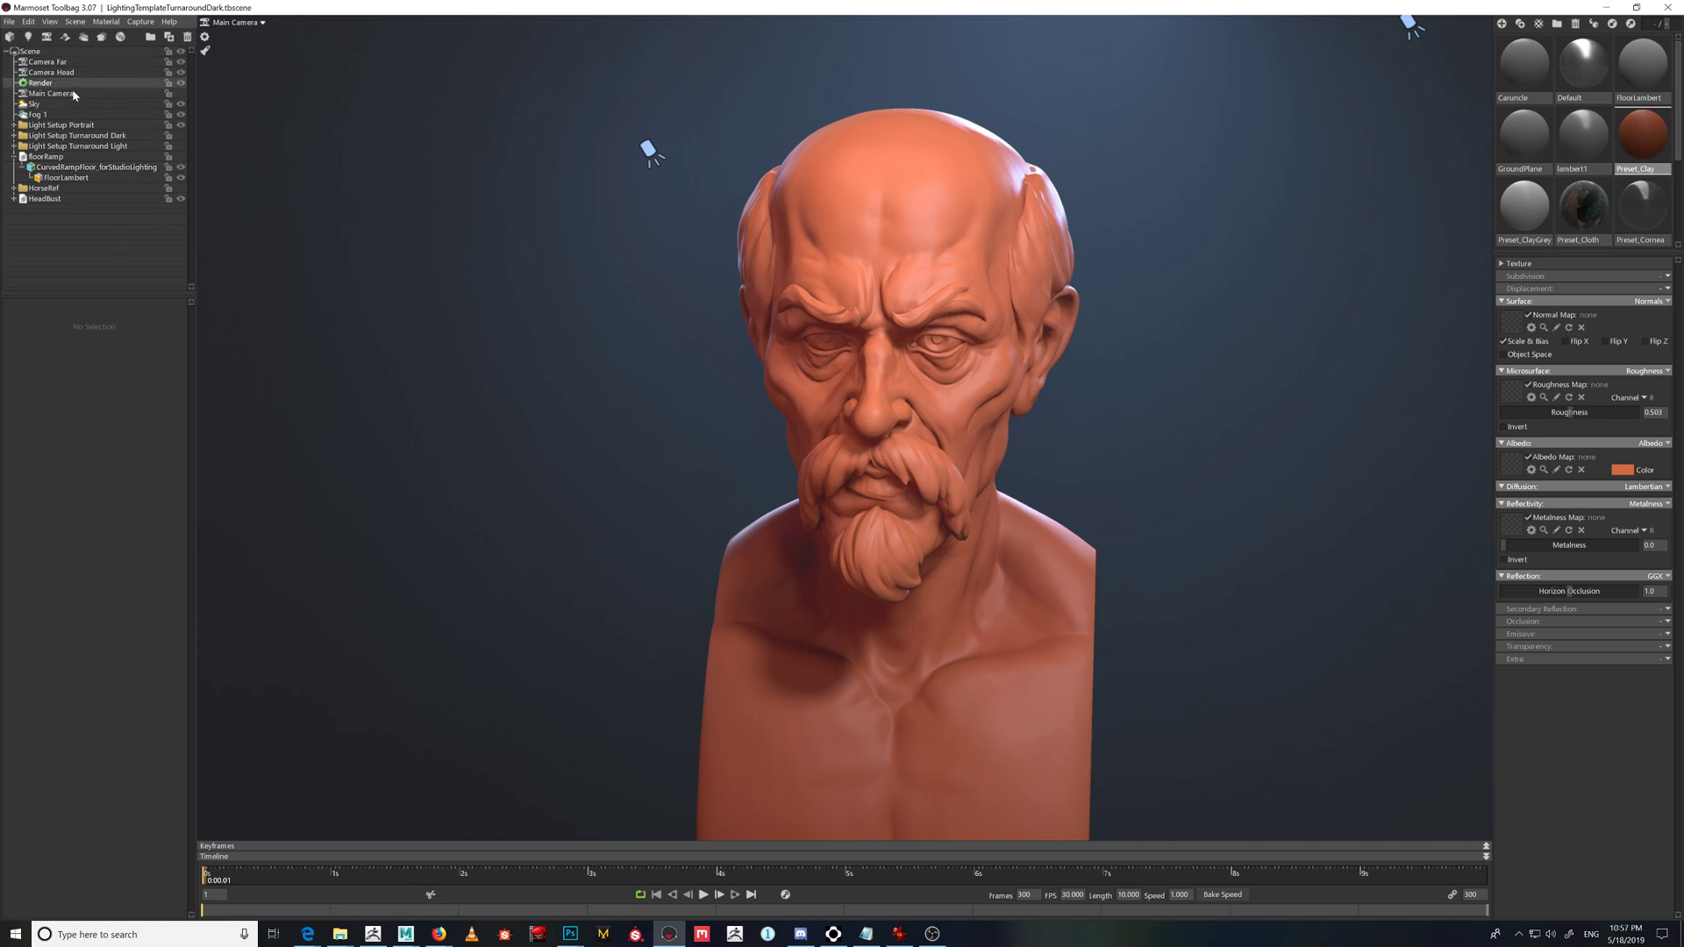
click(37, 54)
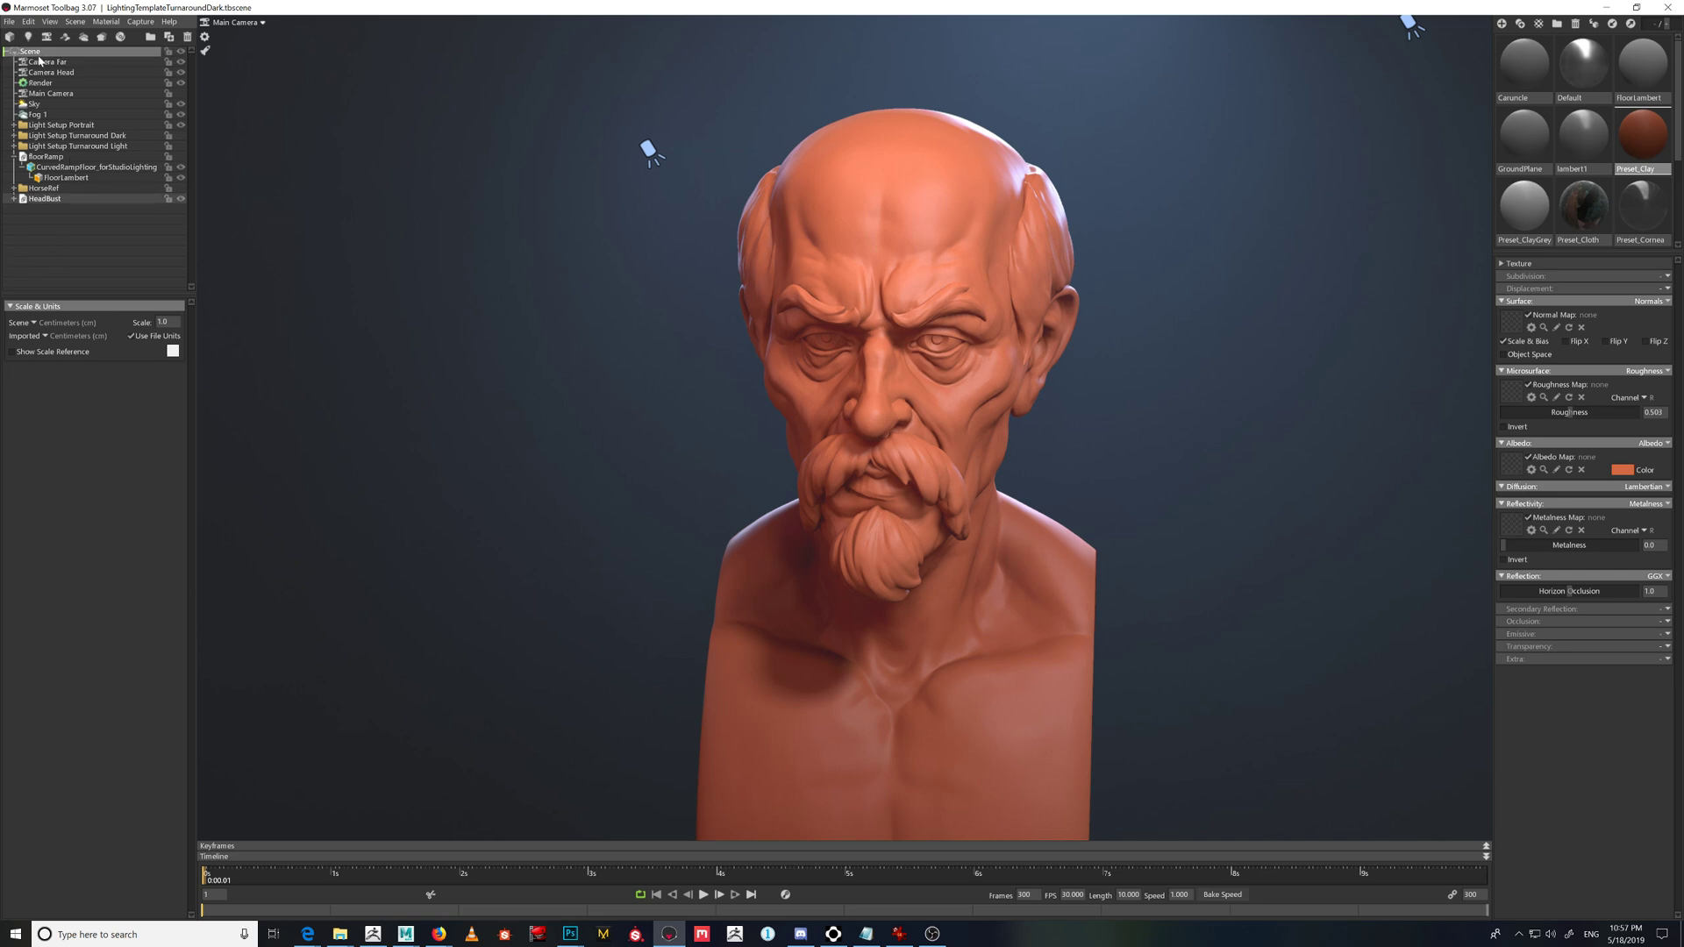
click(12, 351)
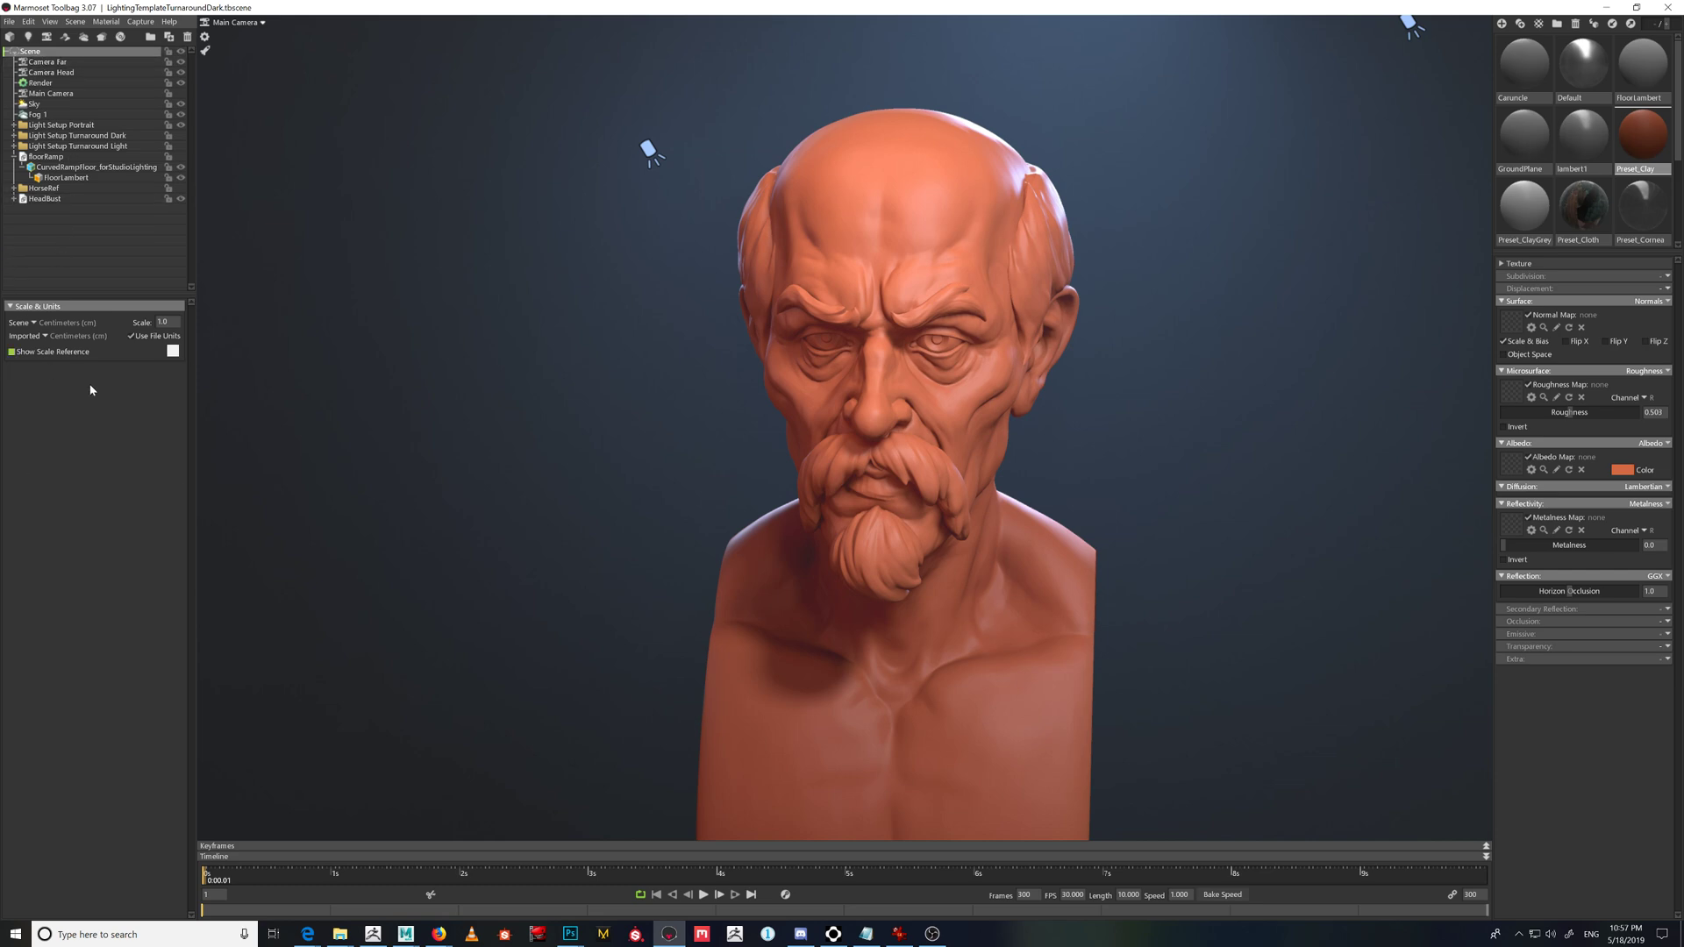
click(13, 352)
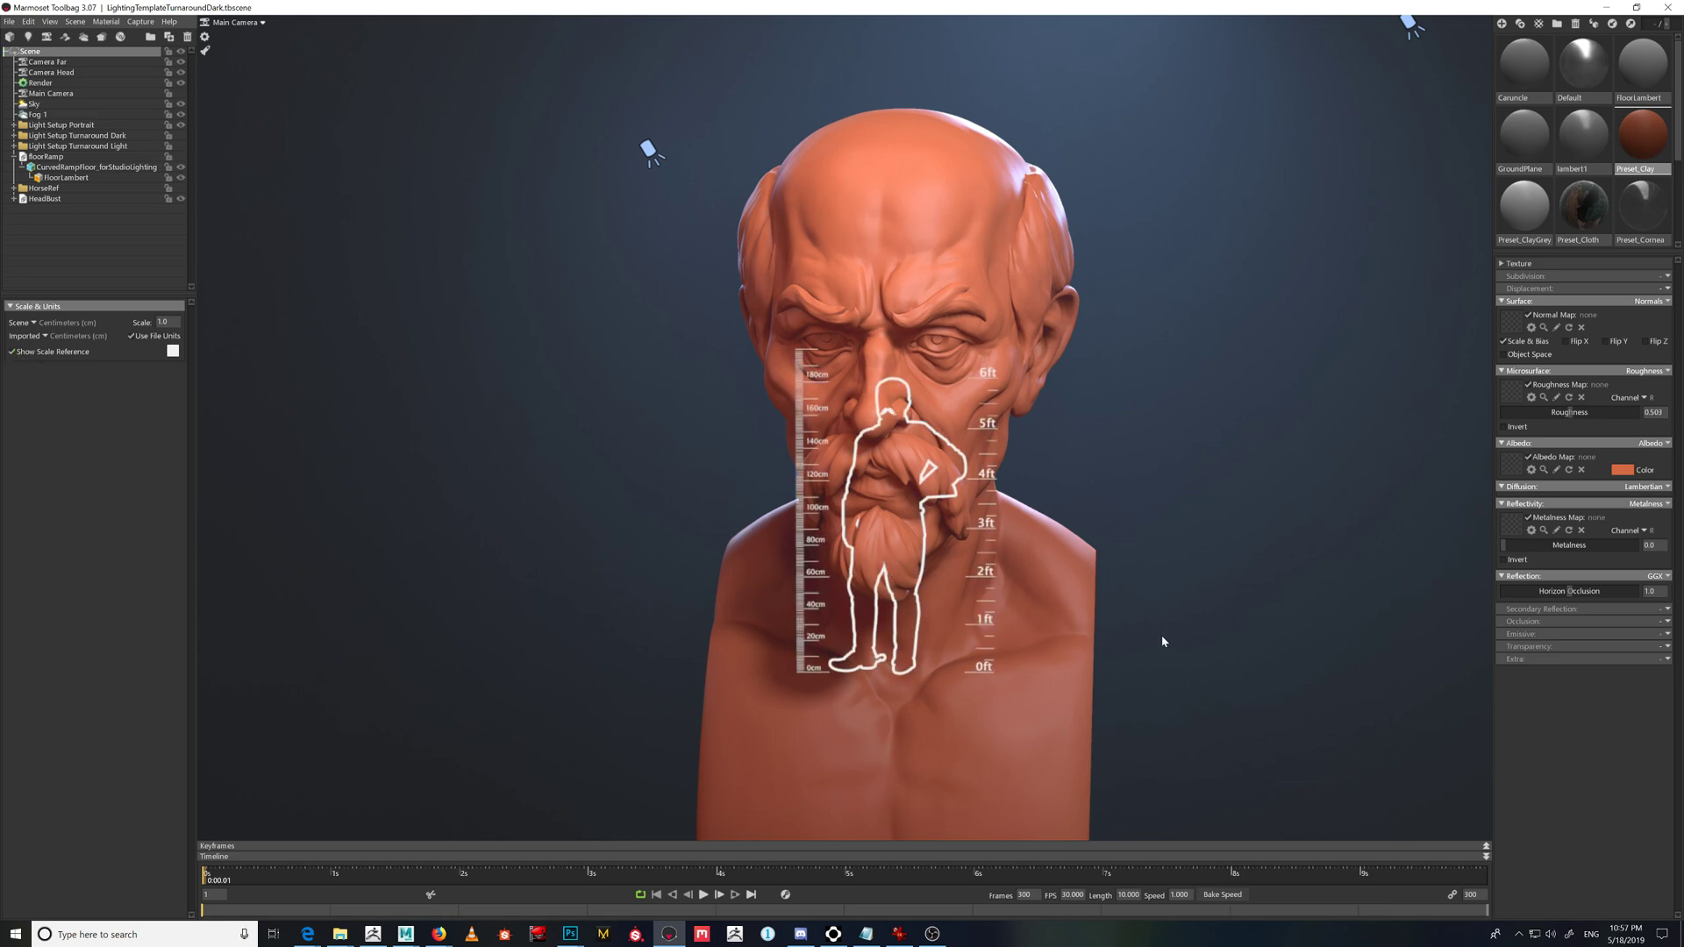
mouse_move(1161, 641)
mouse_down()
mouse_move(1090, 639)
mouse_move(1175, 629)
mouse_move(877, 637)
mouse_move(1176, 640)
mouse_up()
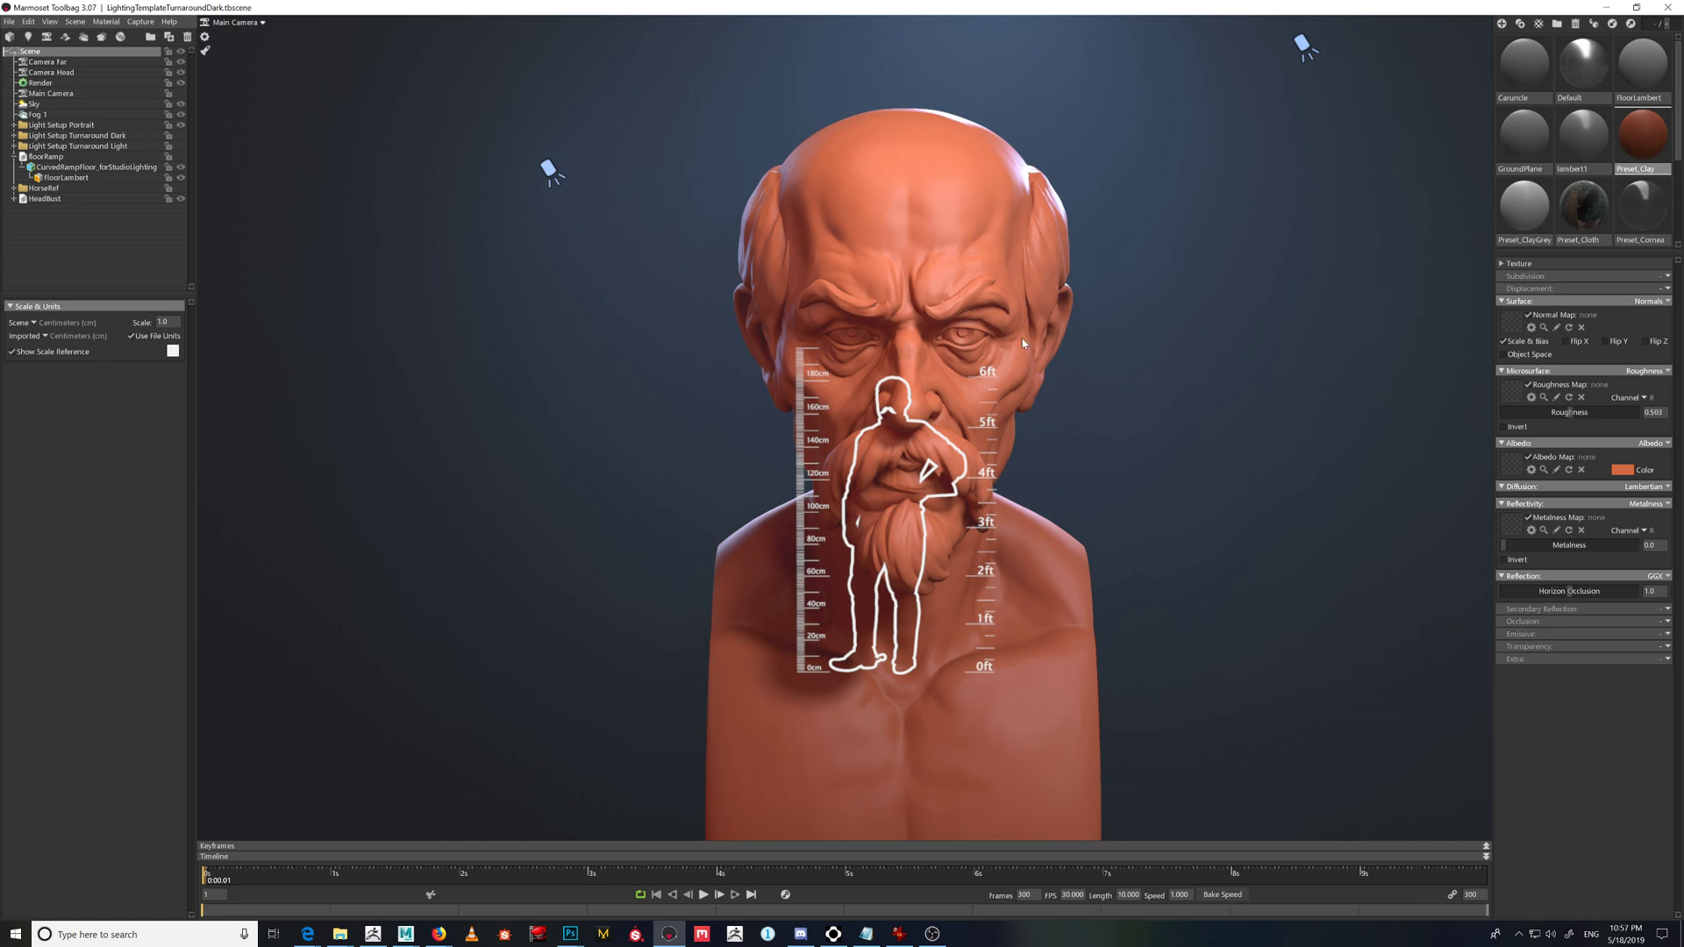
- Toggle the scale reference to view the bust with and without it, ending with it hidden
click(12, 351)
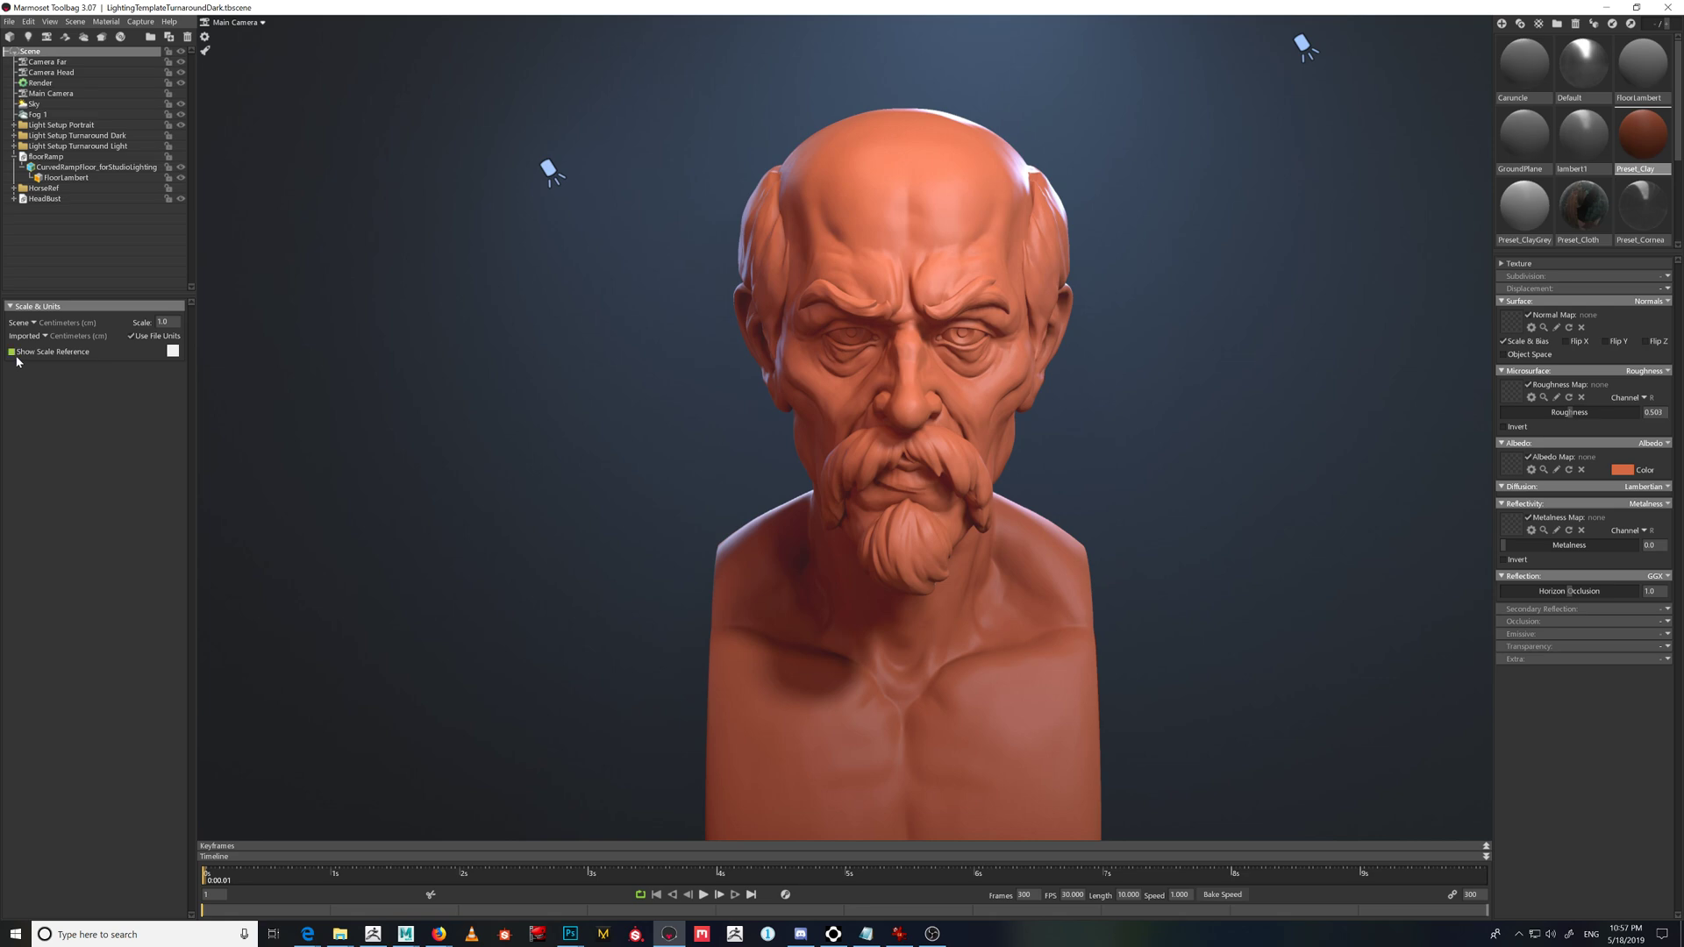
click(11, 351)
click(71, 355)
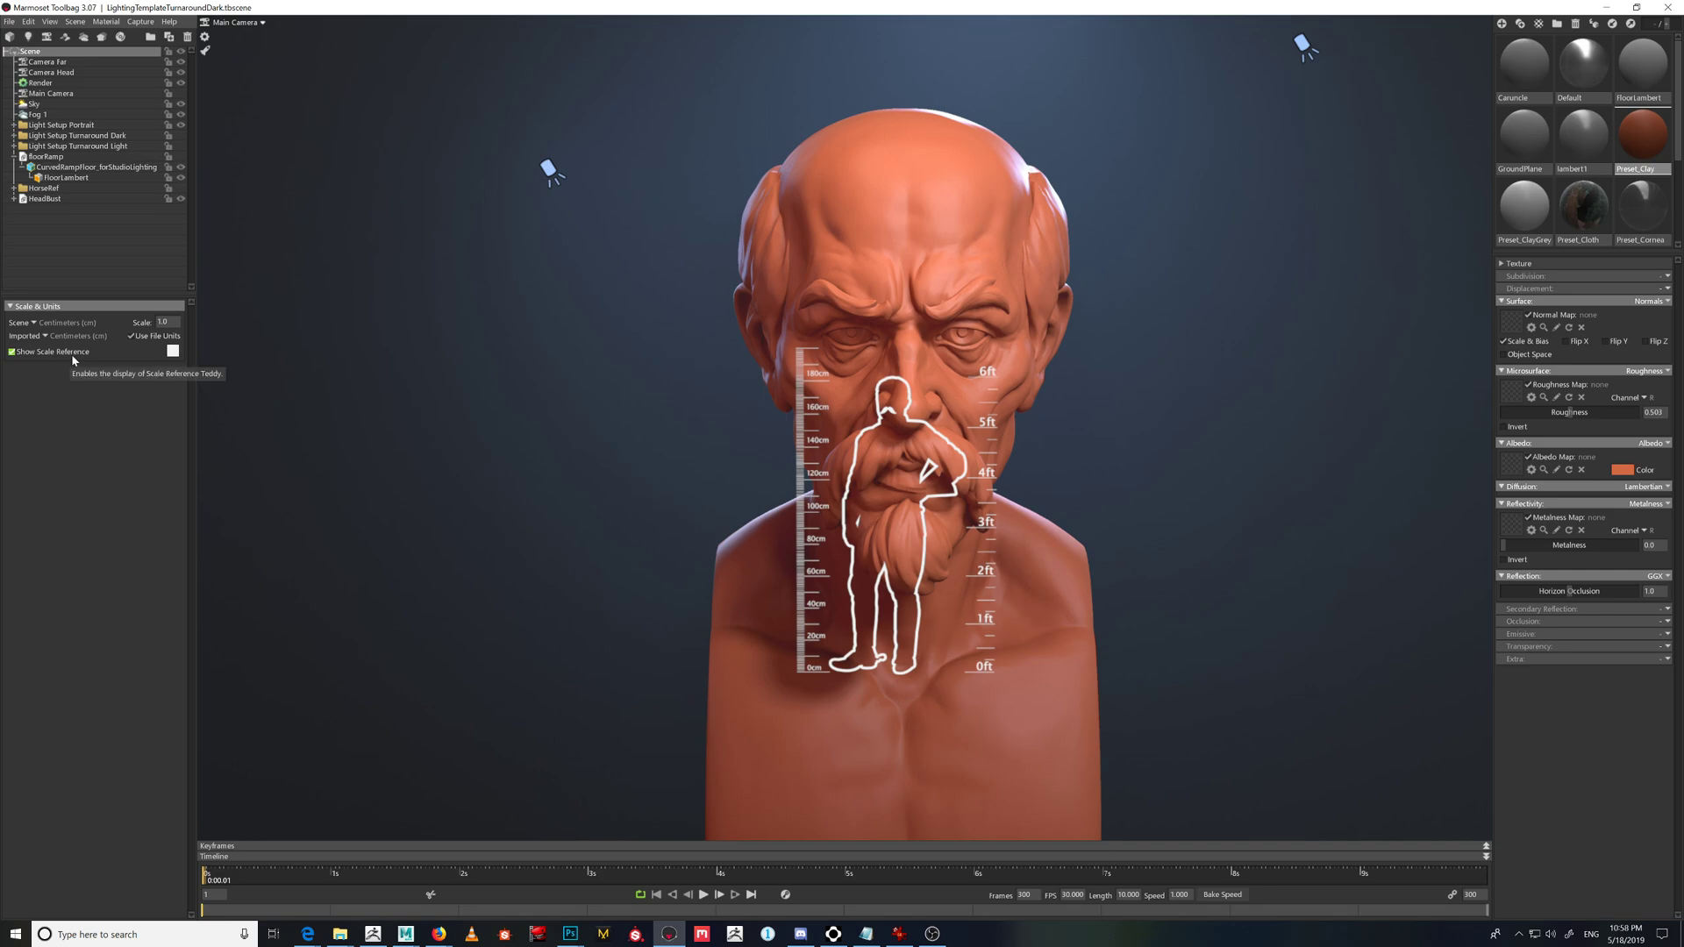
click(72, 355)
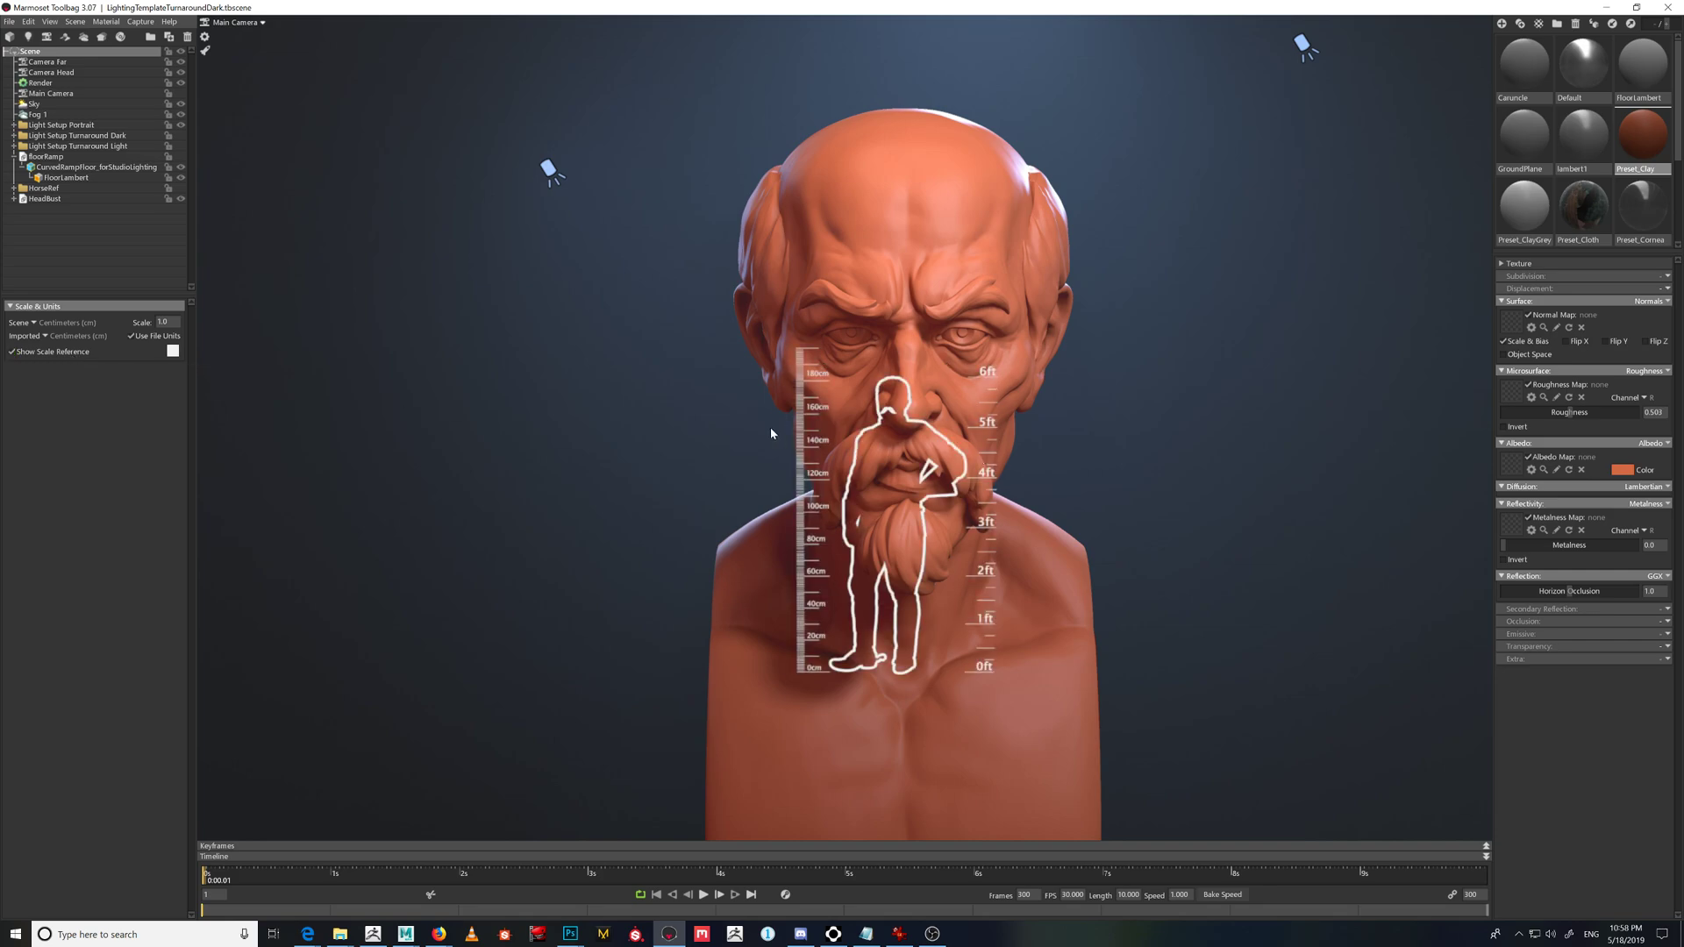
click(69, 351)
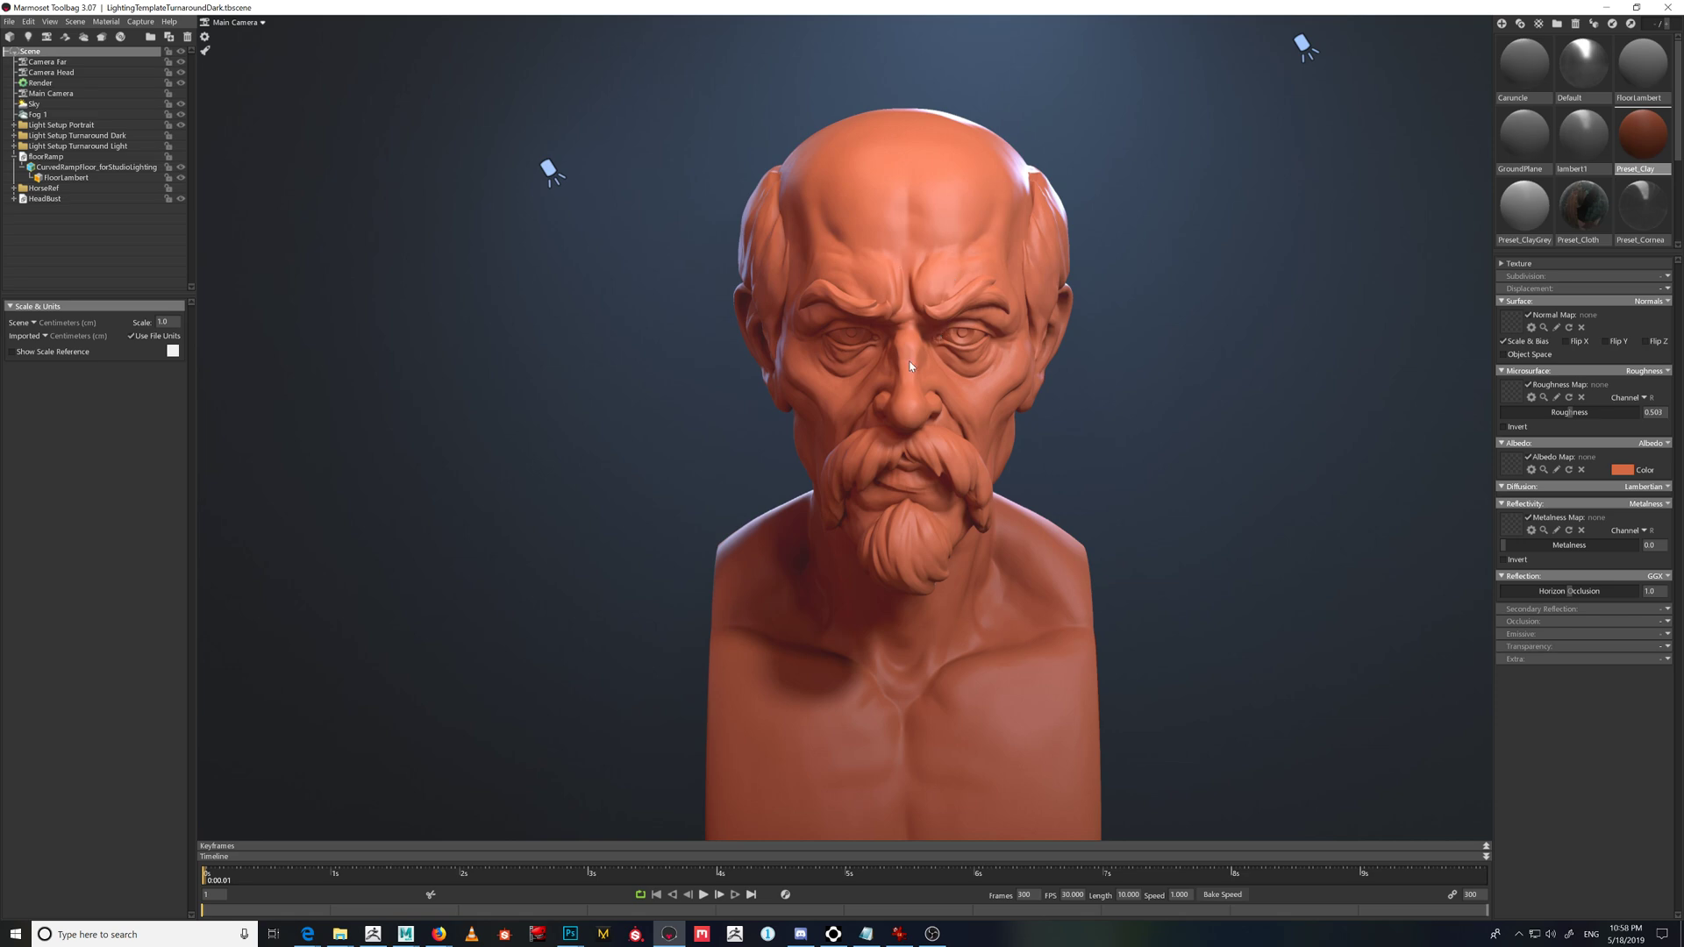
- Swap the HeadBust for the HorseRef models in the viewport, and restore the HeadBust with HorseRef hidden
drag(1091, 465, 930, 447)
scroll(930, 447, down, 4)
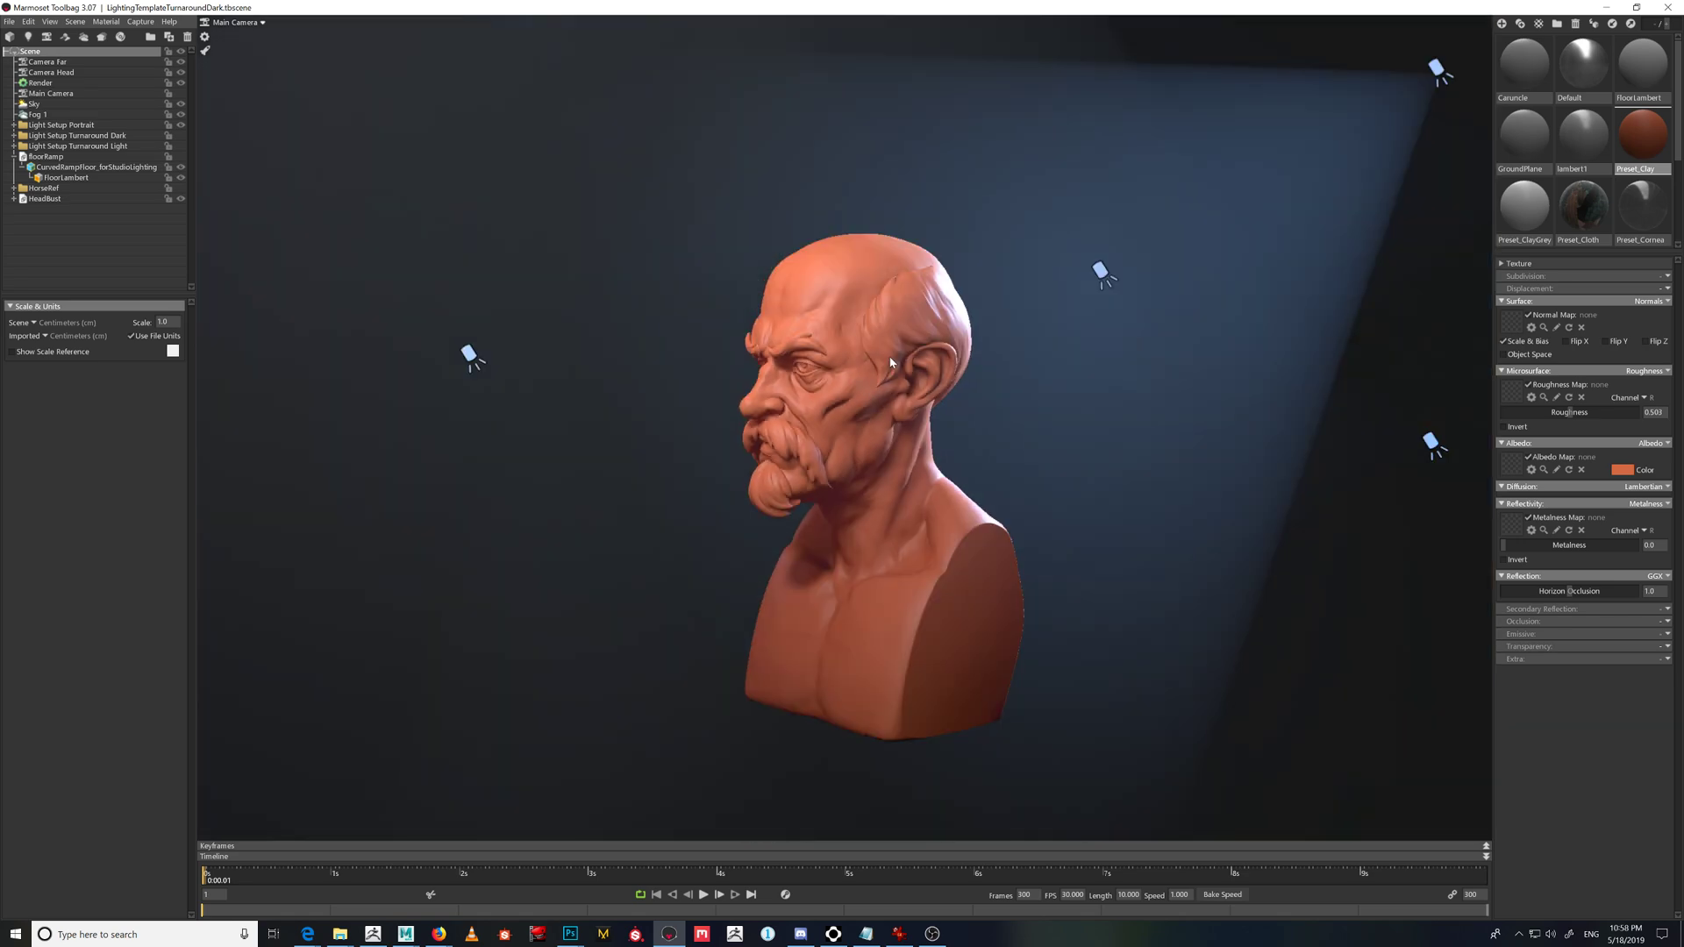
scroll(809, 434, up, 4)
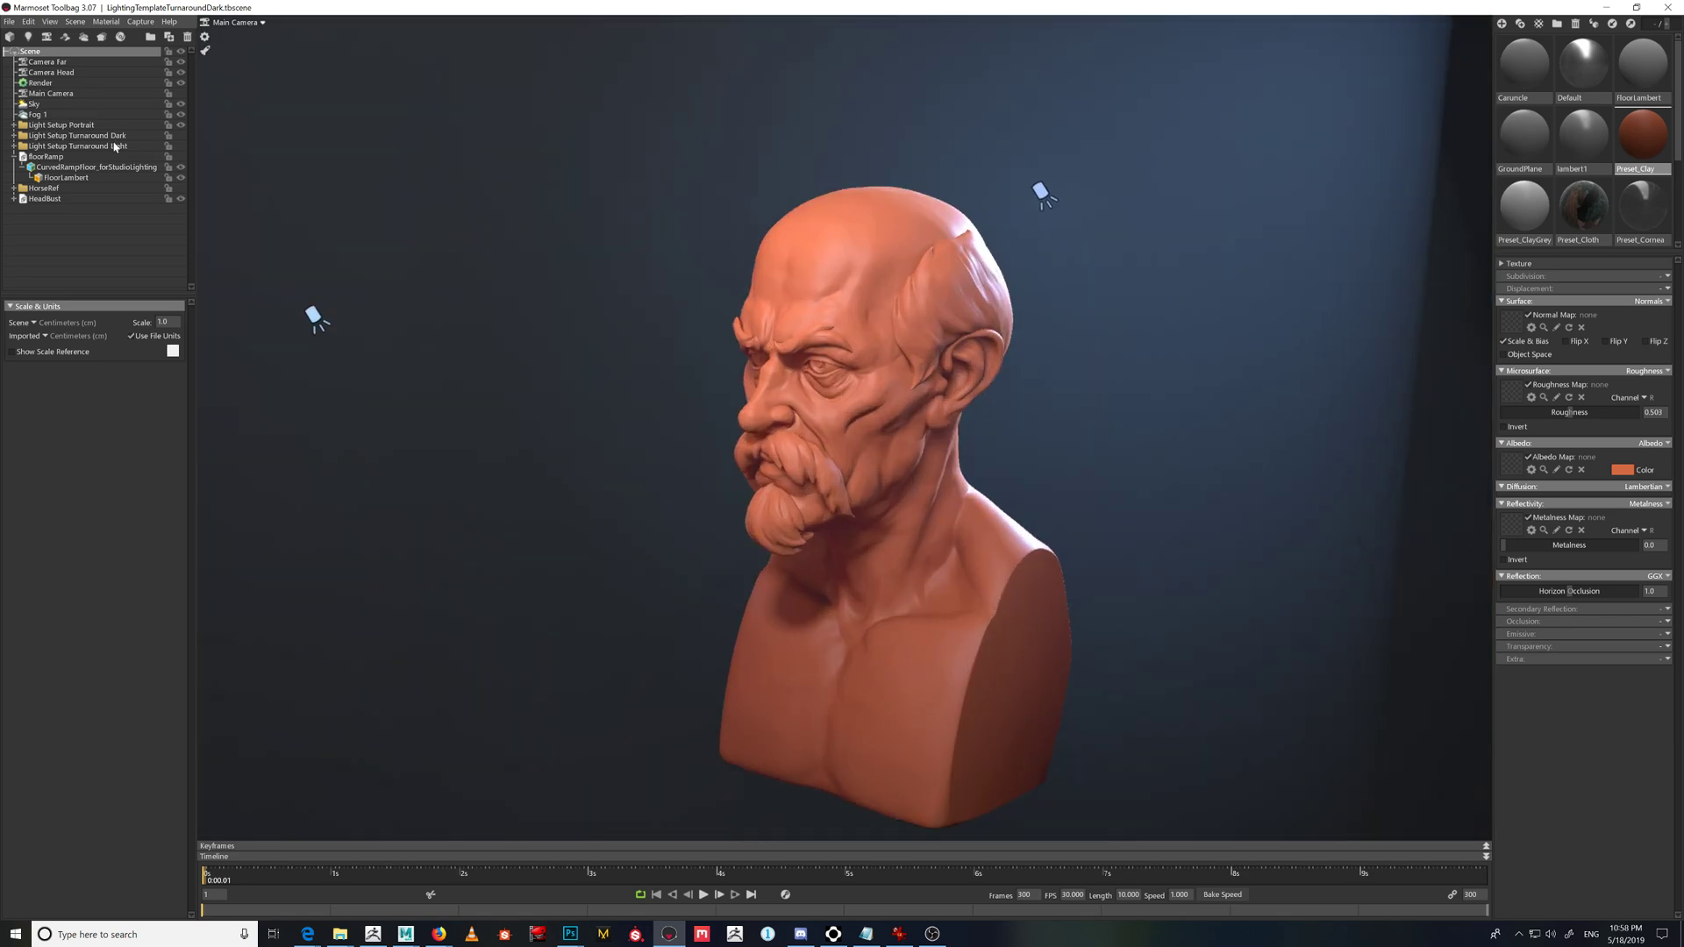
click(181, 198)
click(180, 188)
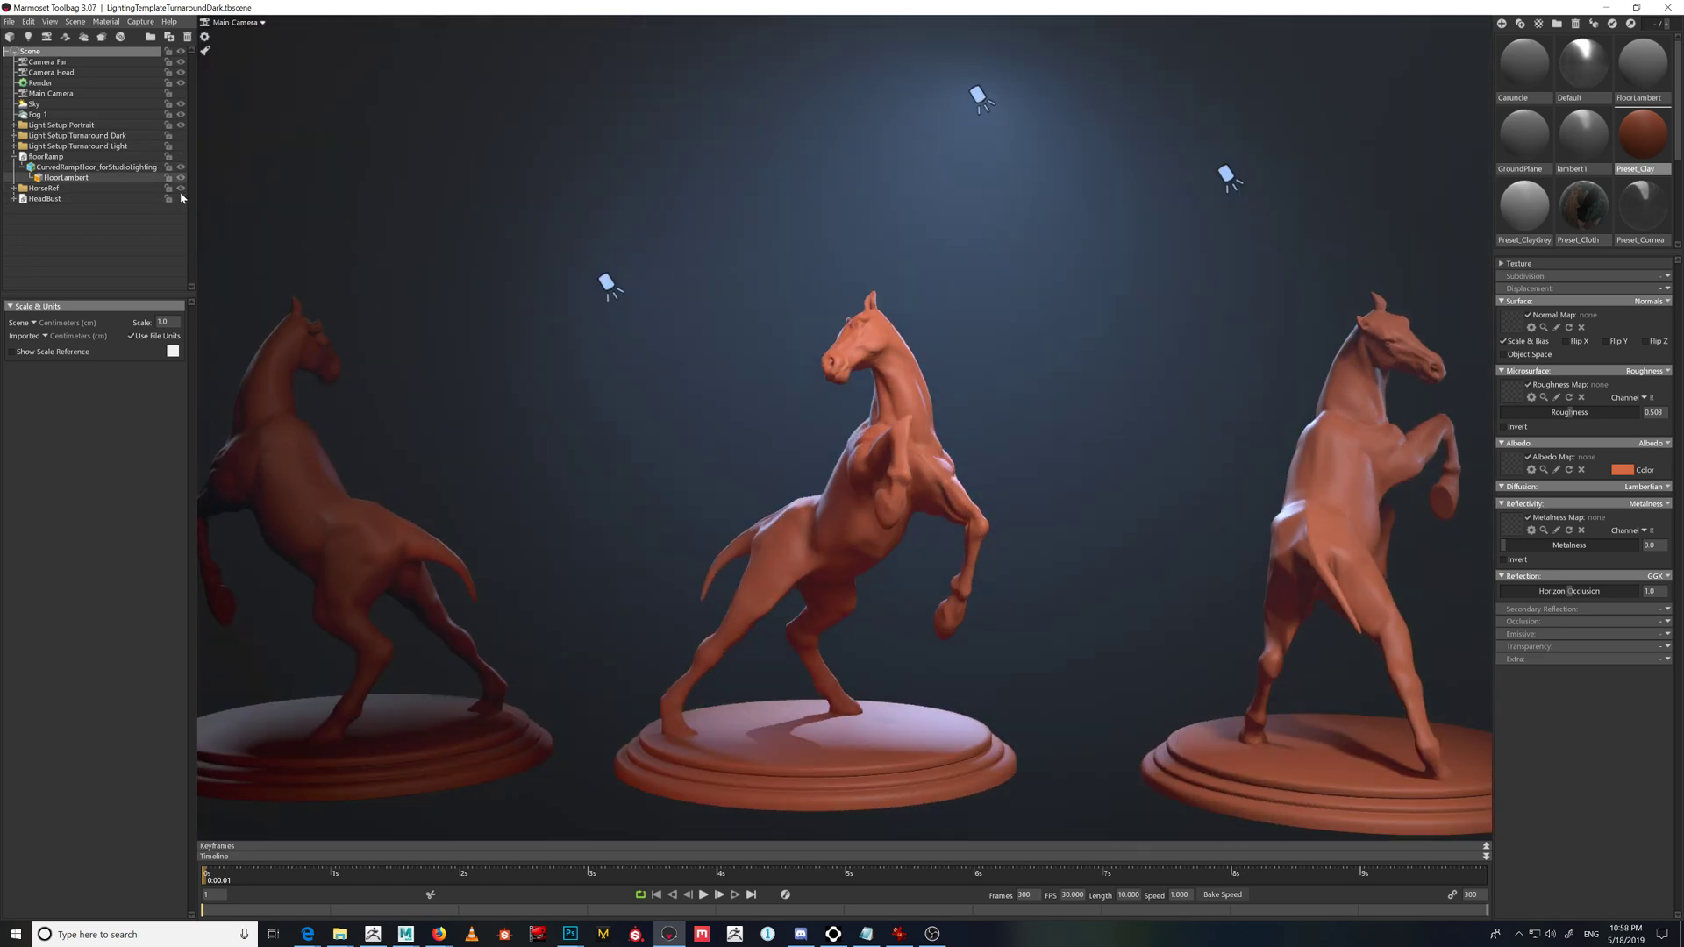
click(181, 188)
click(181, 198)
click(181, 198)
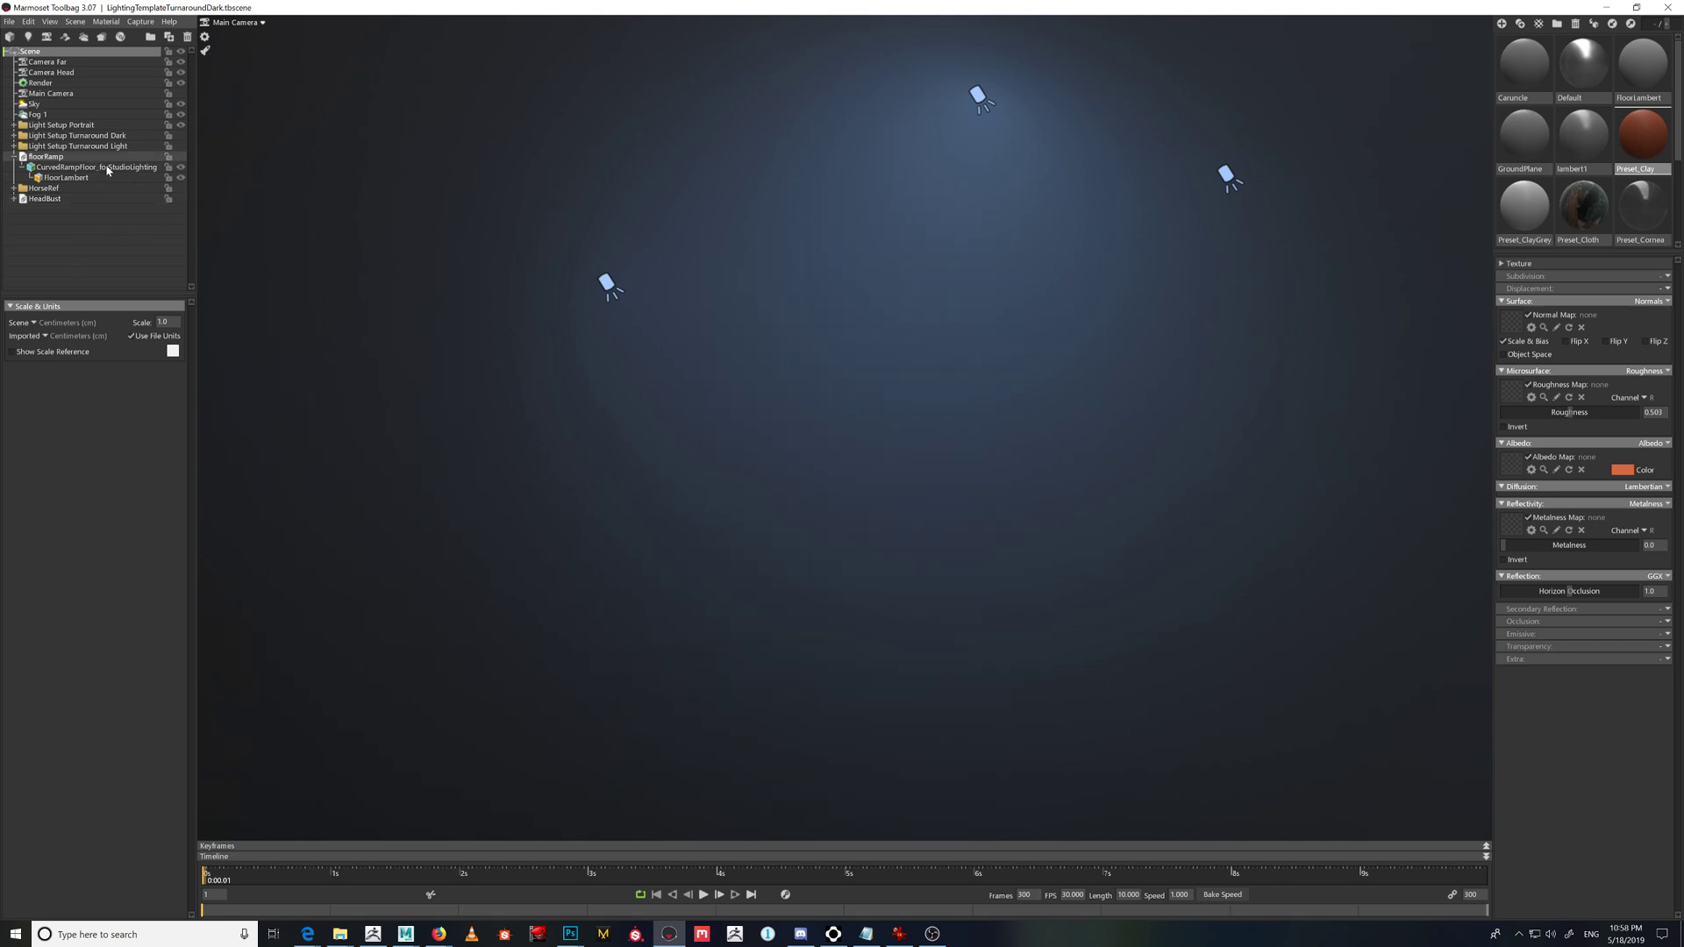
click(180, 198)
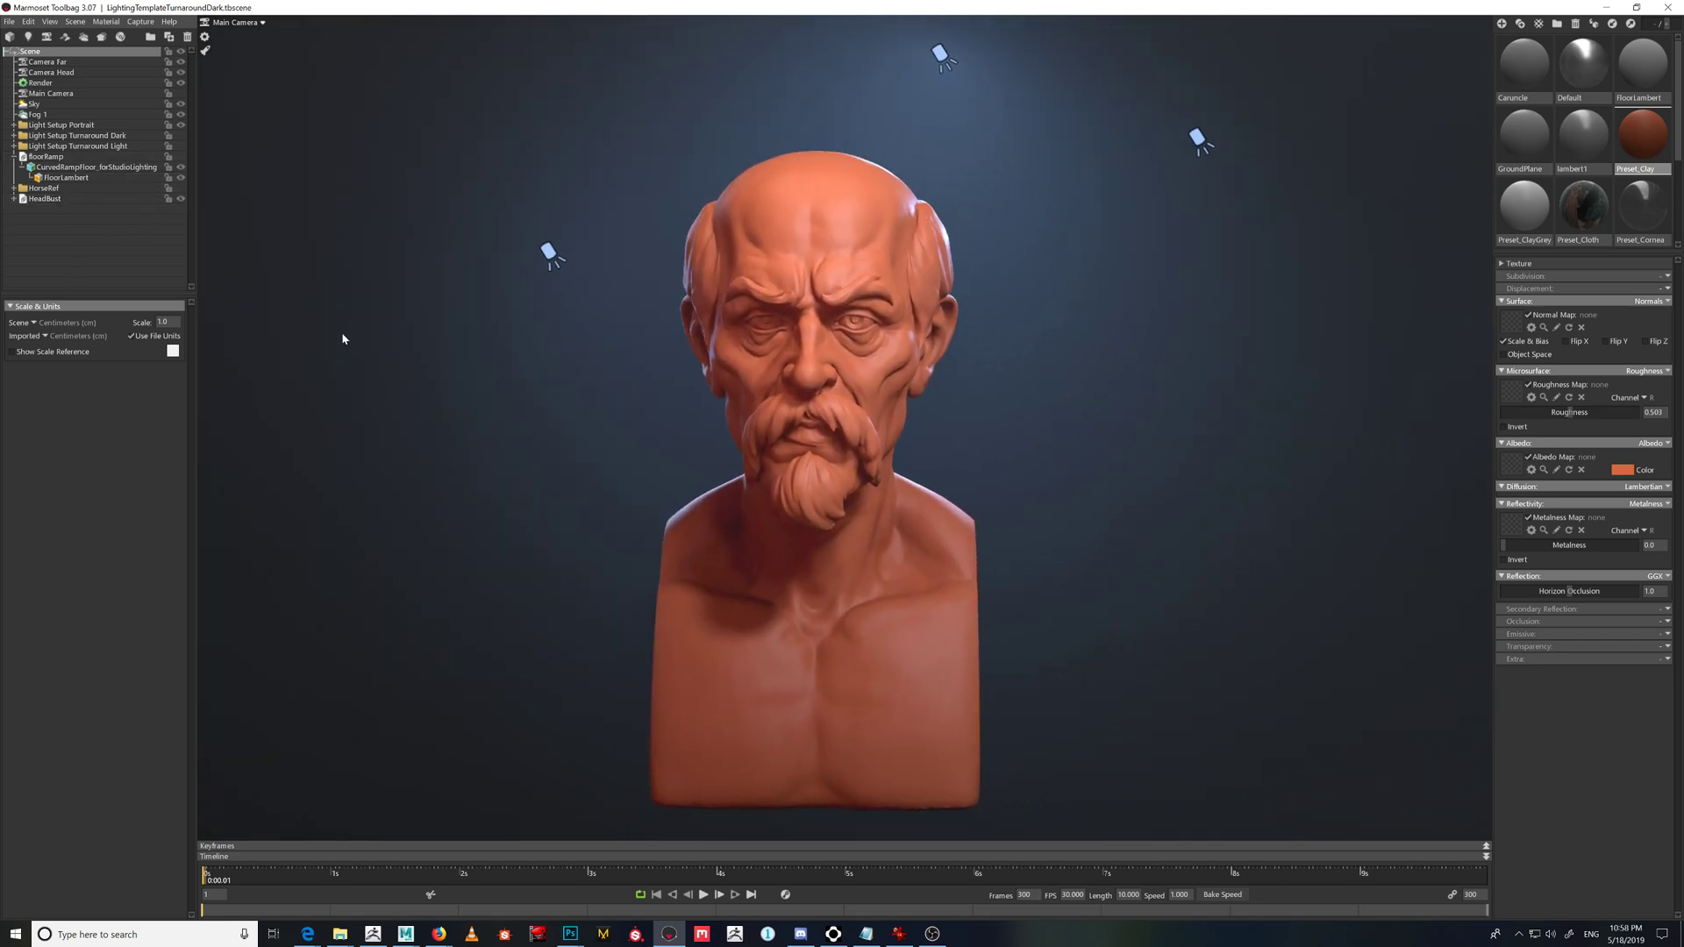
- Inspect the settings of the far camera and the Render object
click(67, 63)
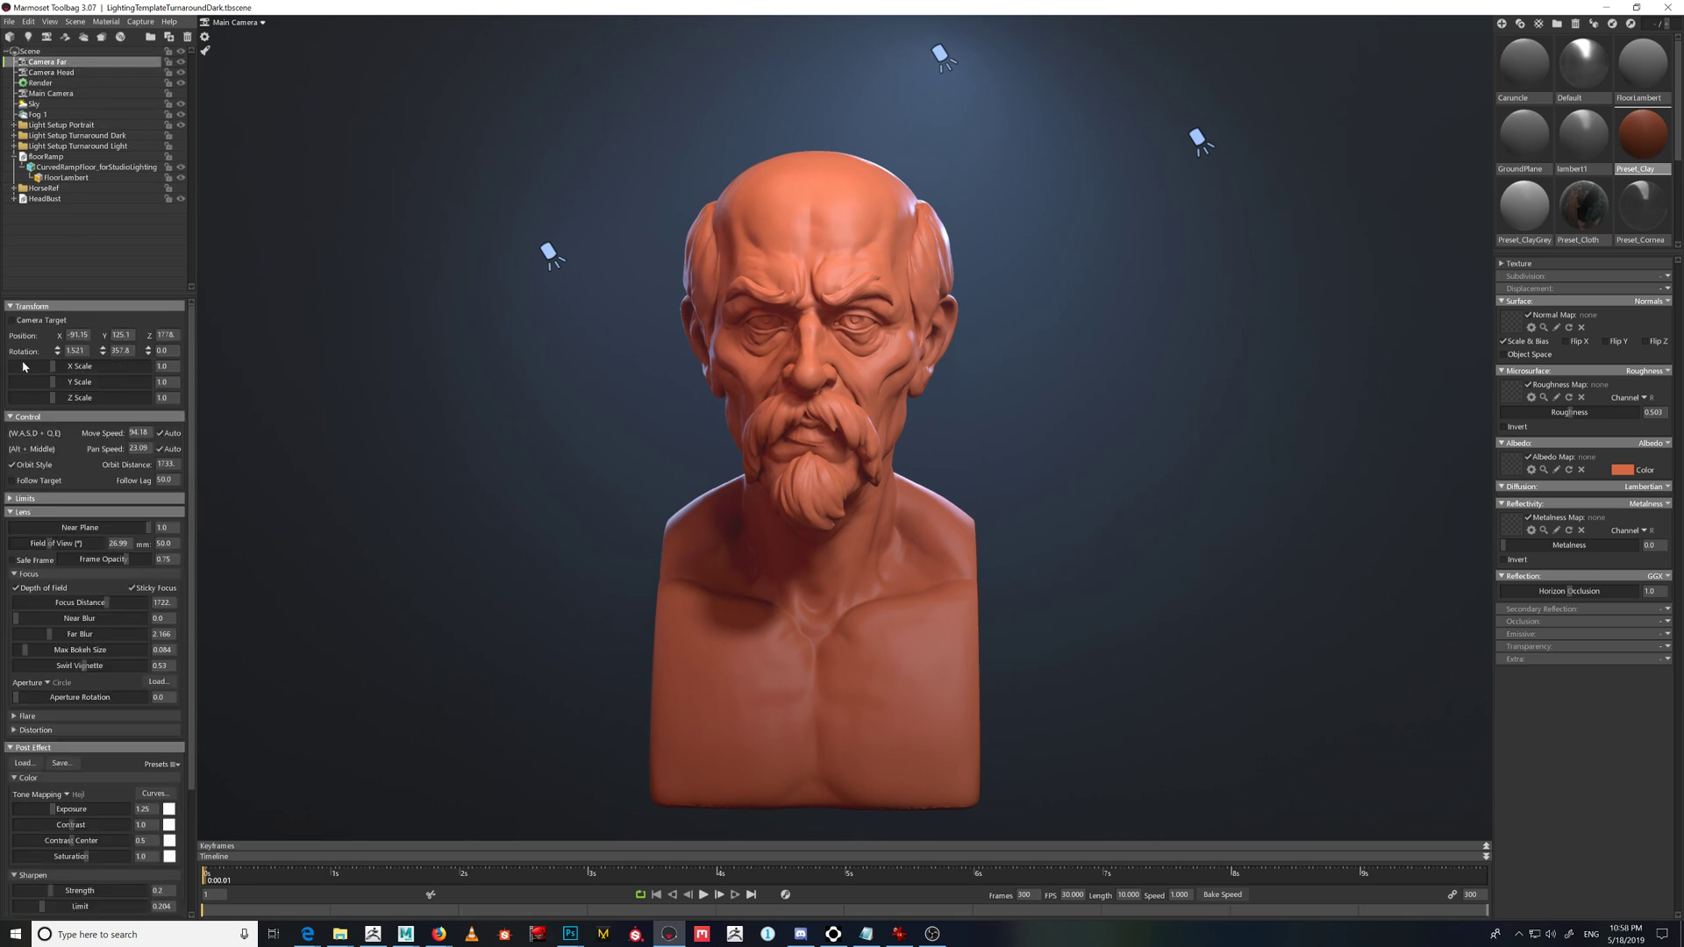
click(43, 82)
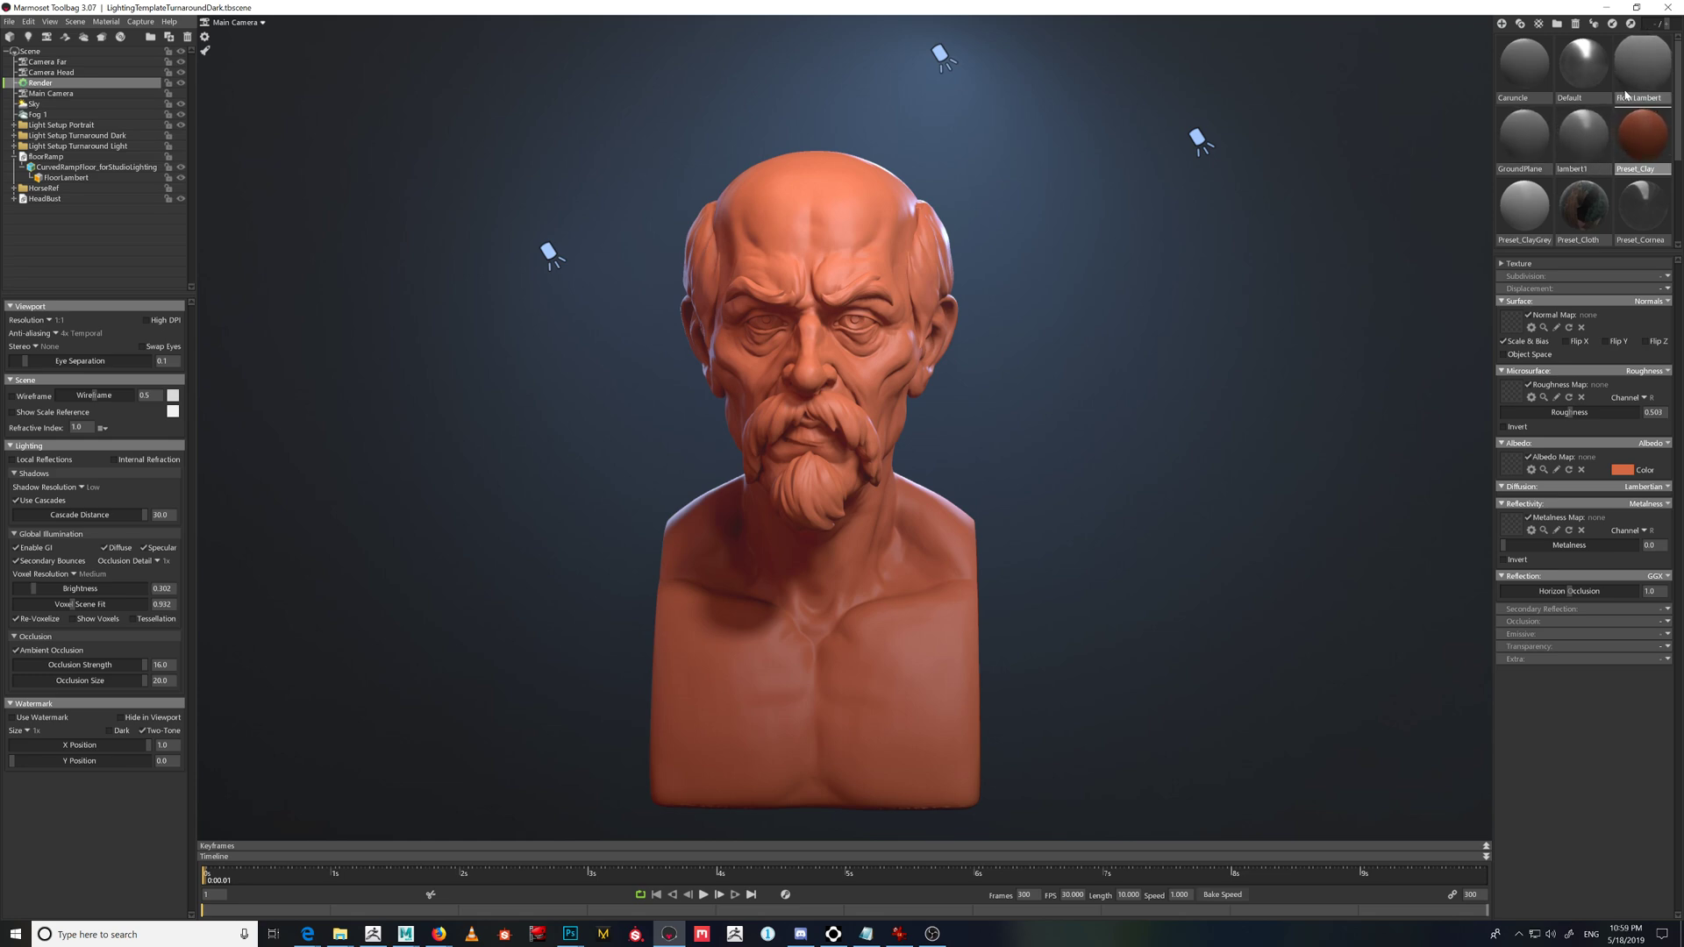
- Apply the FloorLambert1 material to the bust's head, hair, eyebrows, mustache and beard one mesh at a time
drag(1645, 79, 844, 228)
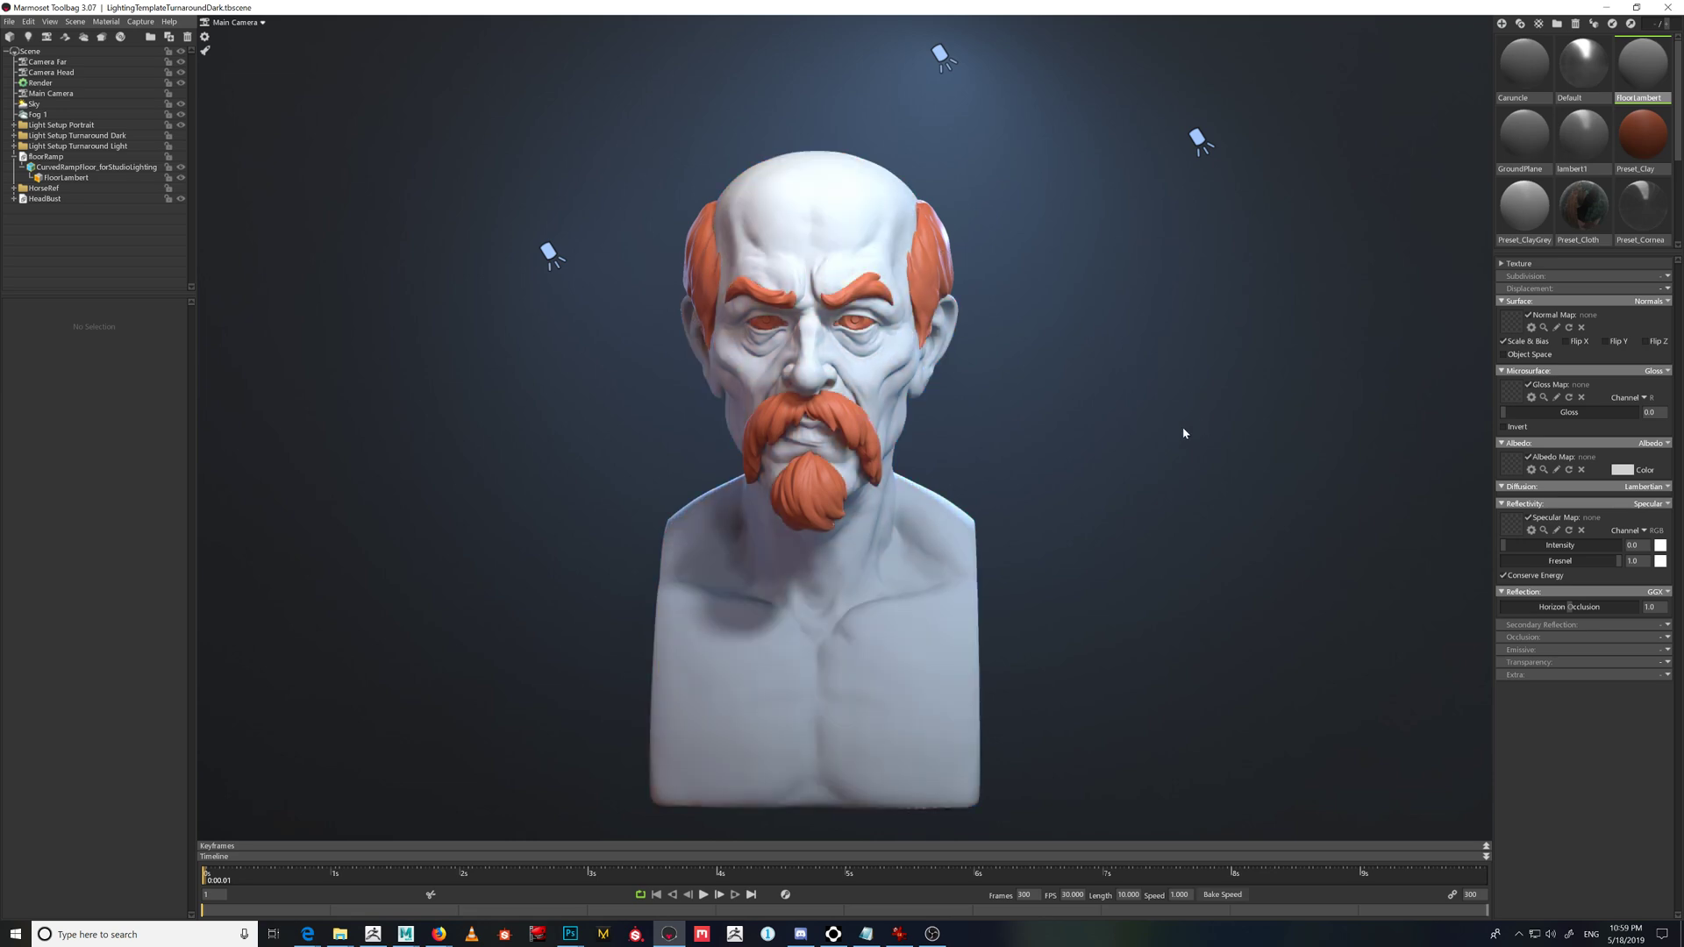
drag(1027, 431, 1082, 485)
scroll(1082, 485, up, 3)
scroll(984, 388, down, 3)
drag(984, 394, 1076, 414)
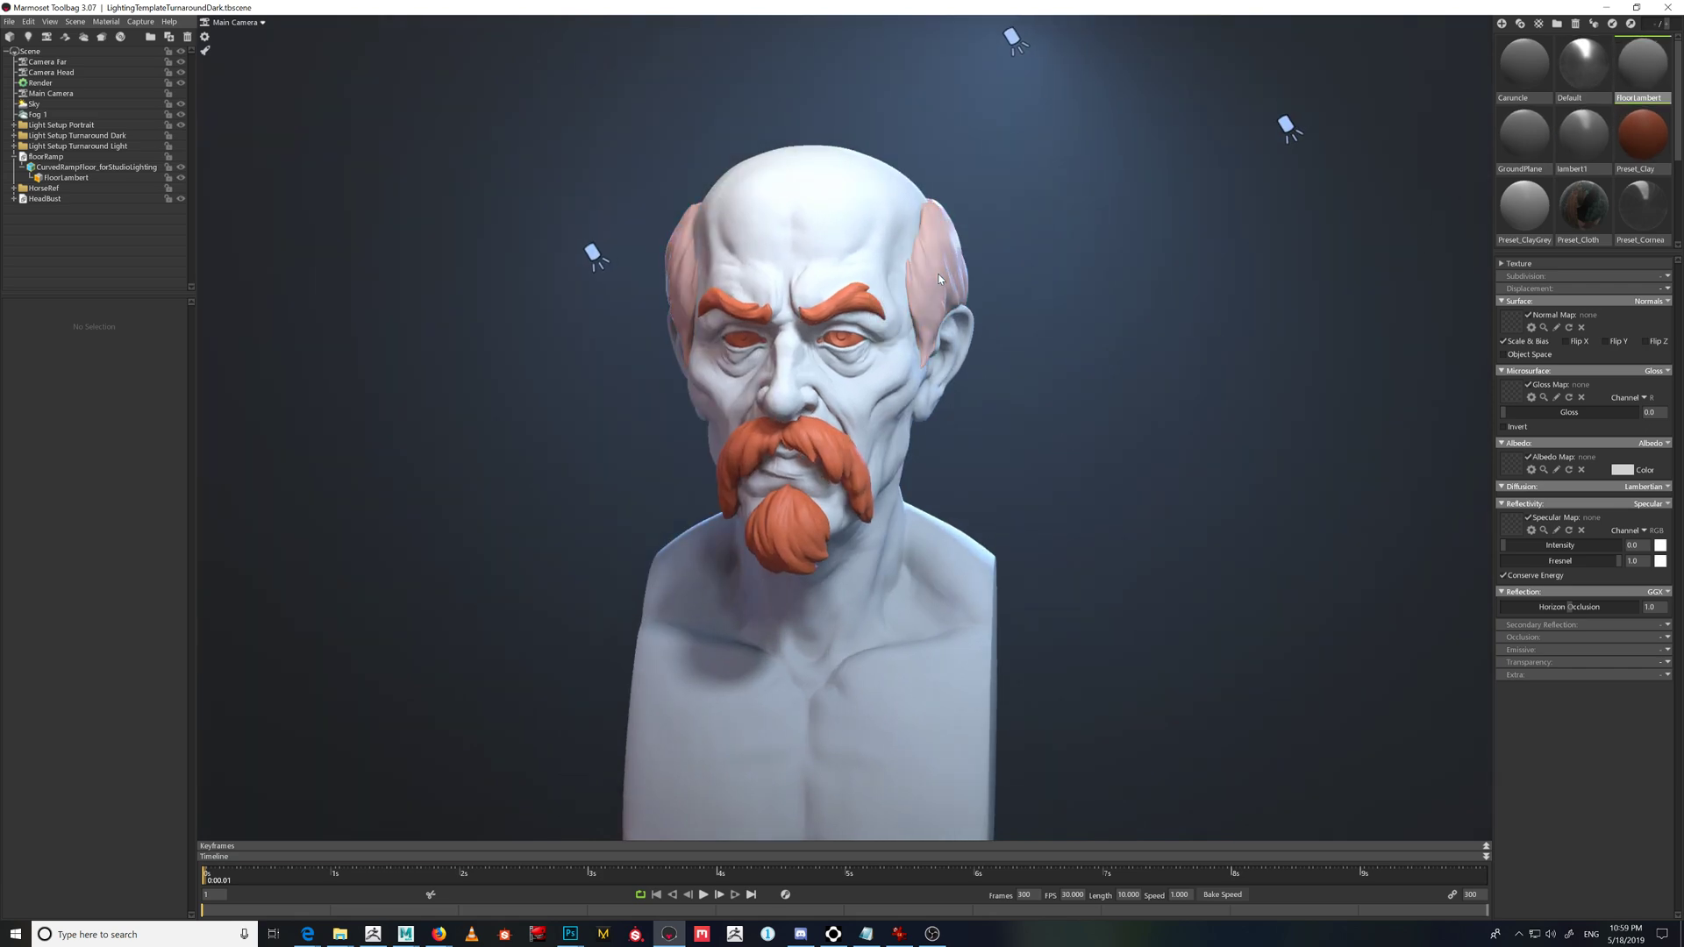
drag(1643, 61, 877, 298)
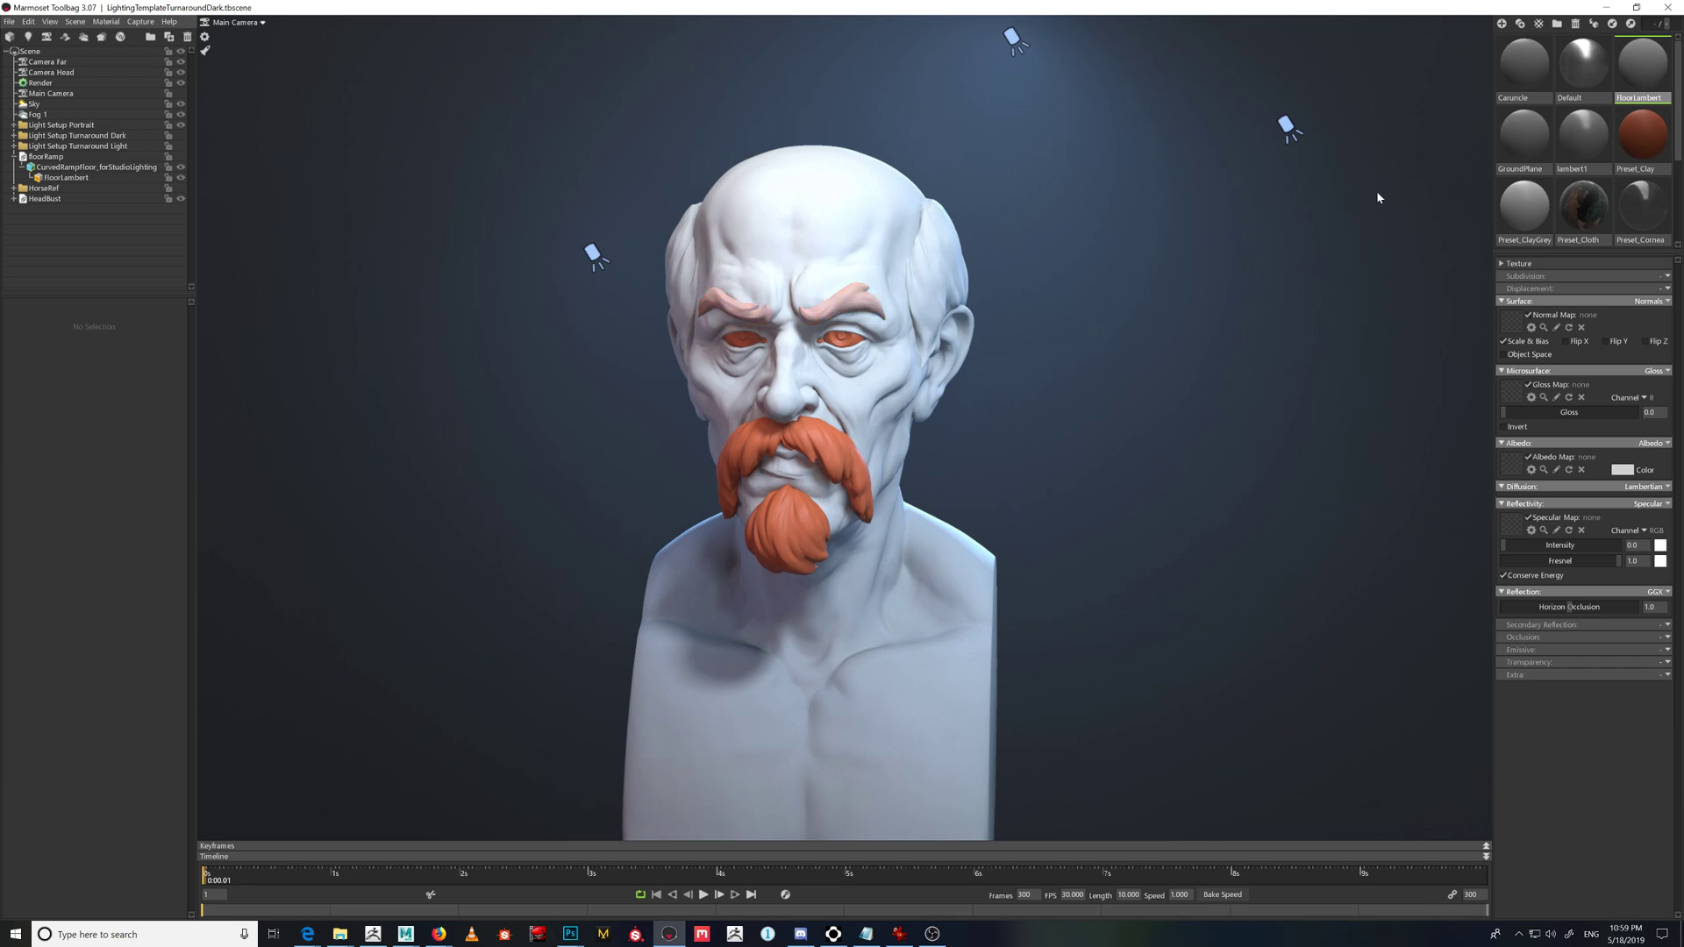
drag(1641, 86, 851, 452)
drag(1641, 62, 794, 526)
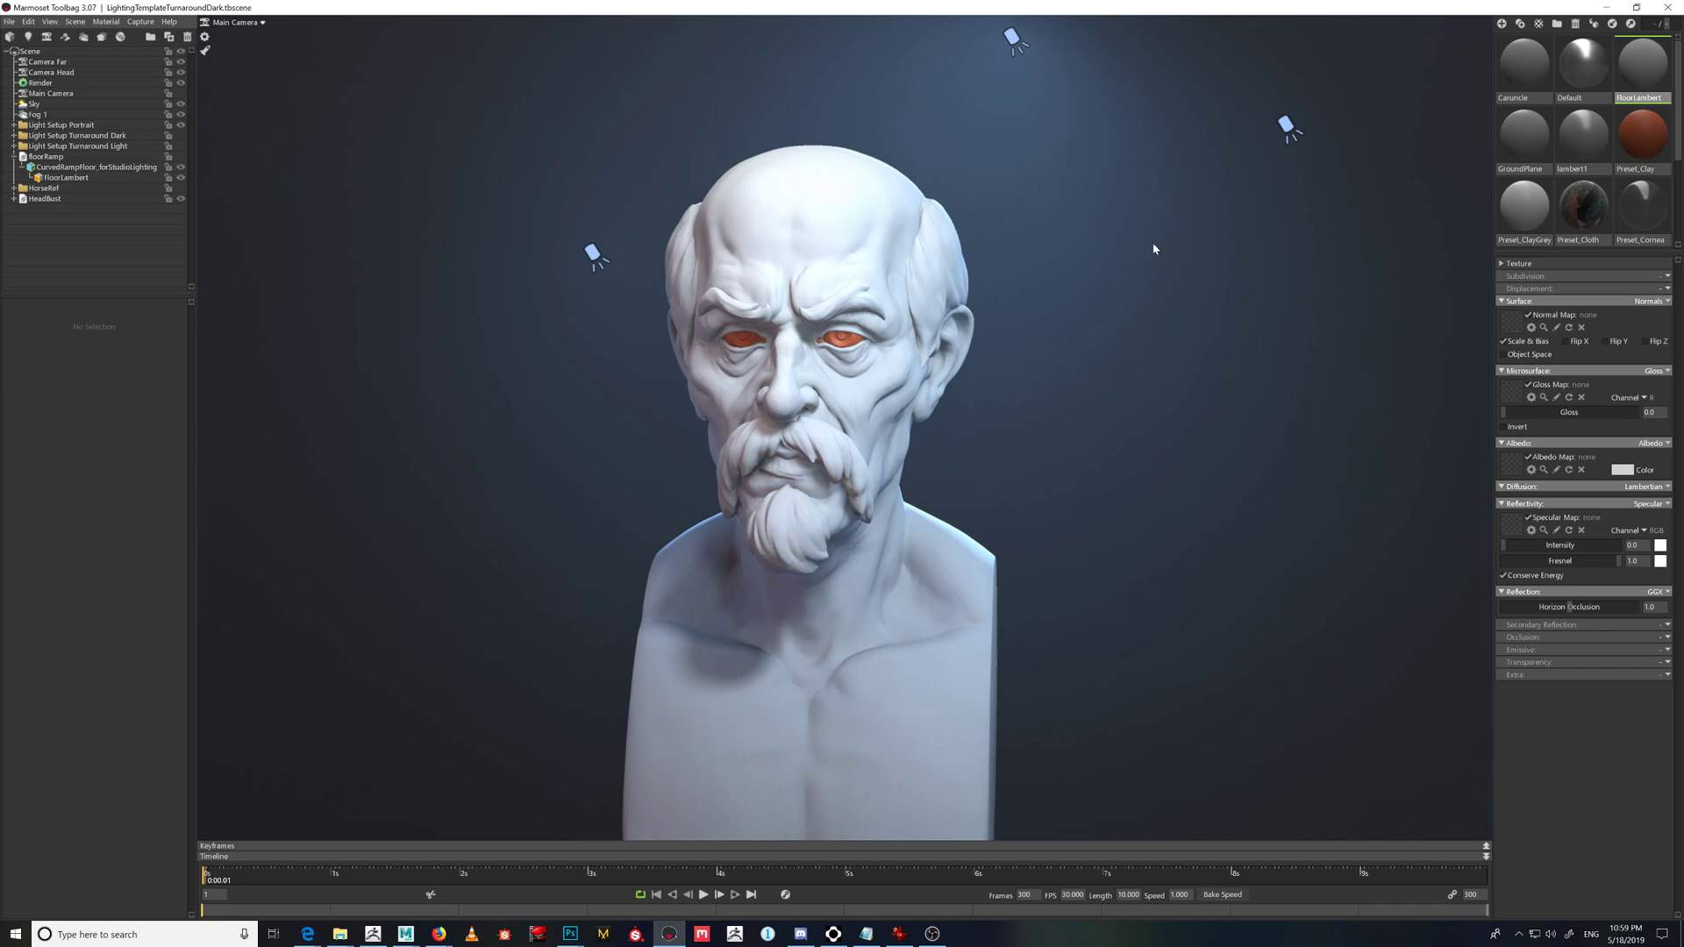
- Expand the HeadBust object to check its meshes and apply the Preset_Clay material to the whole object
click(48, 200)
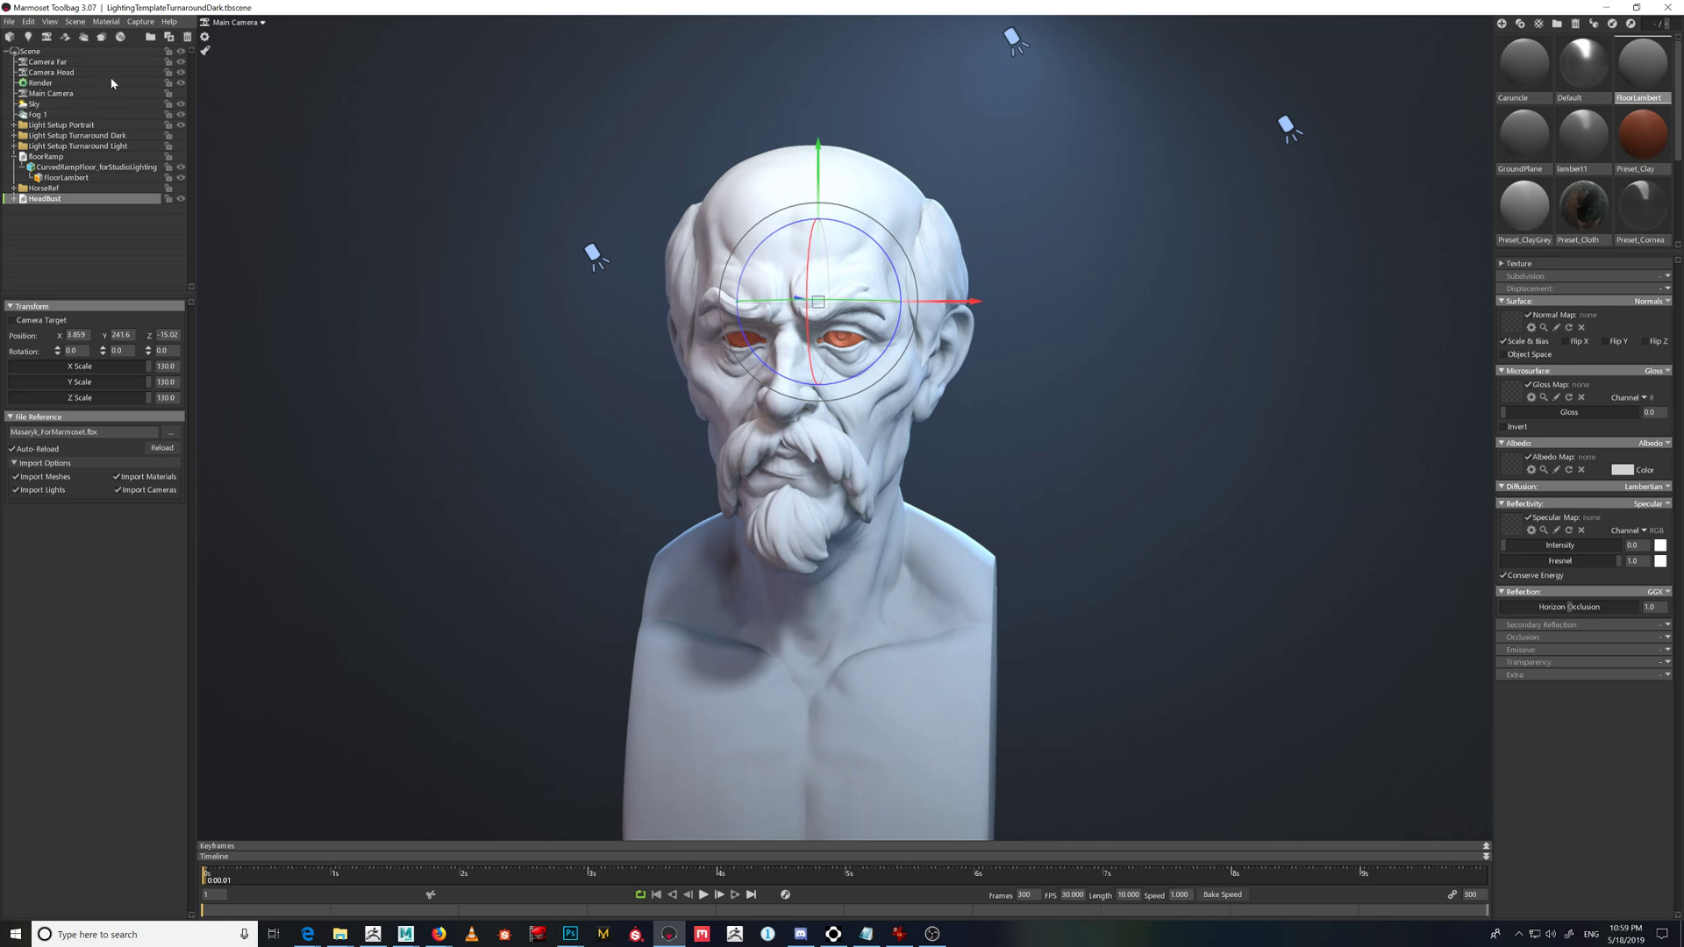
double_click(51, 201)
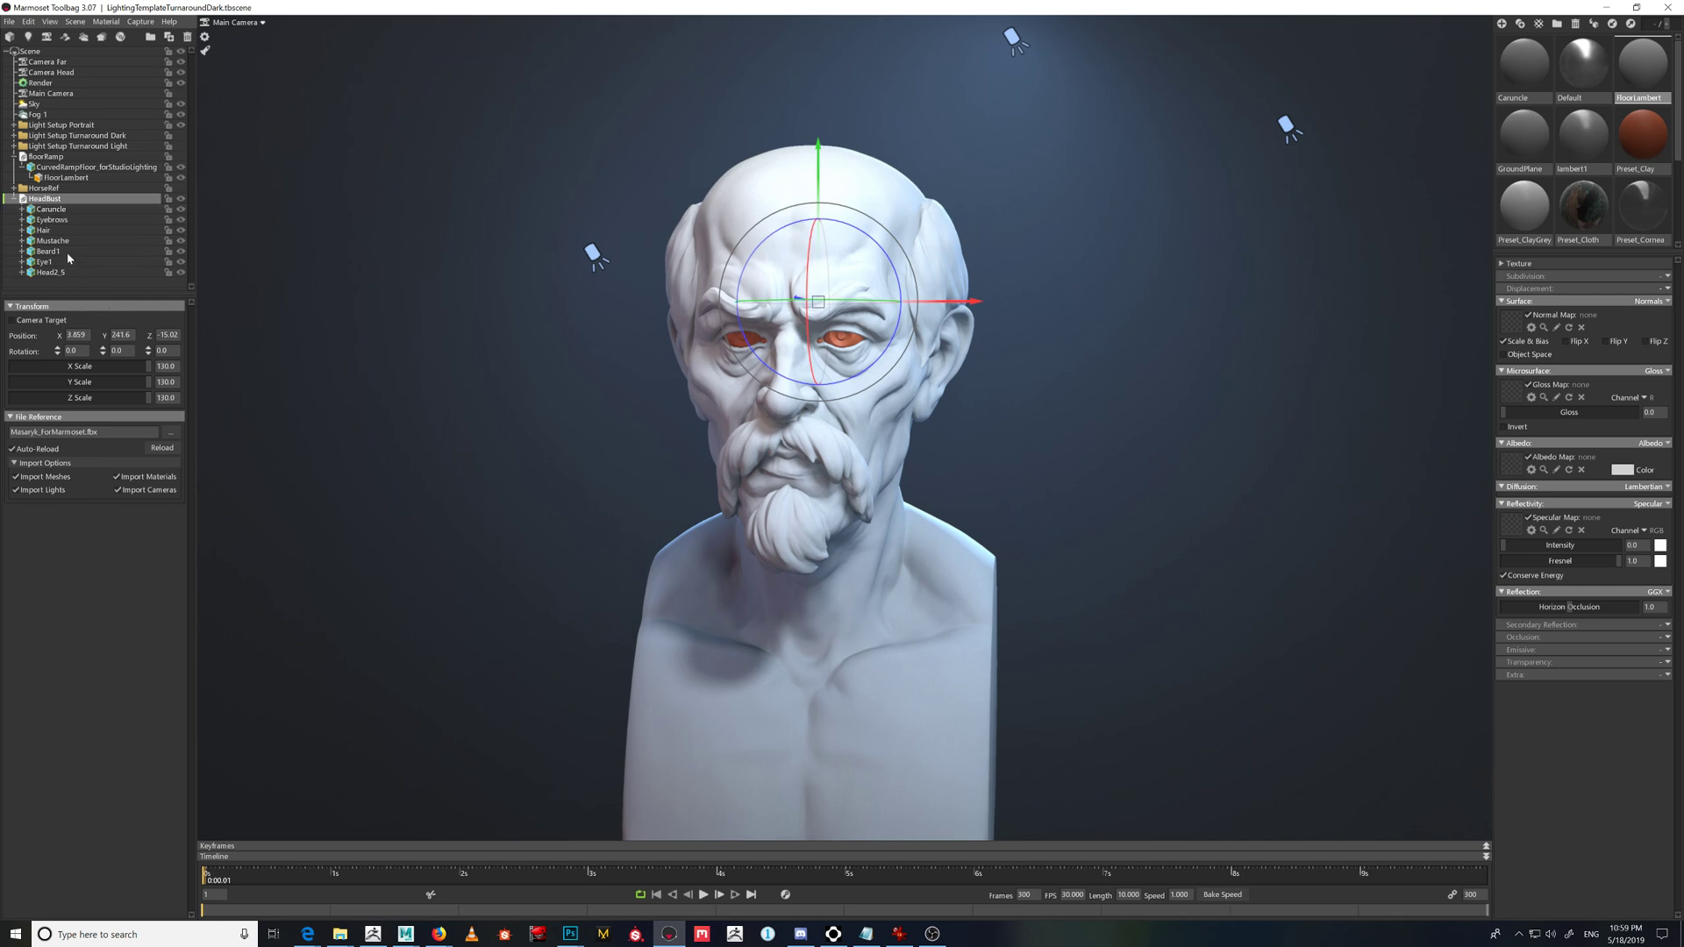
click(51, 210)
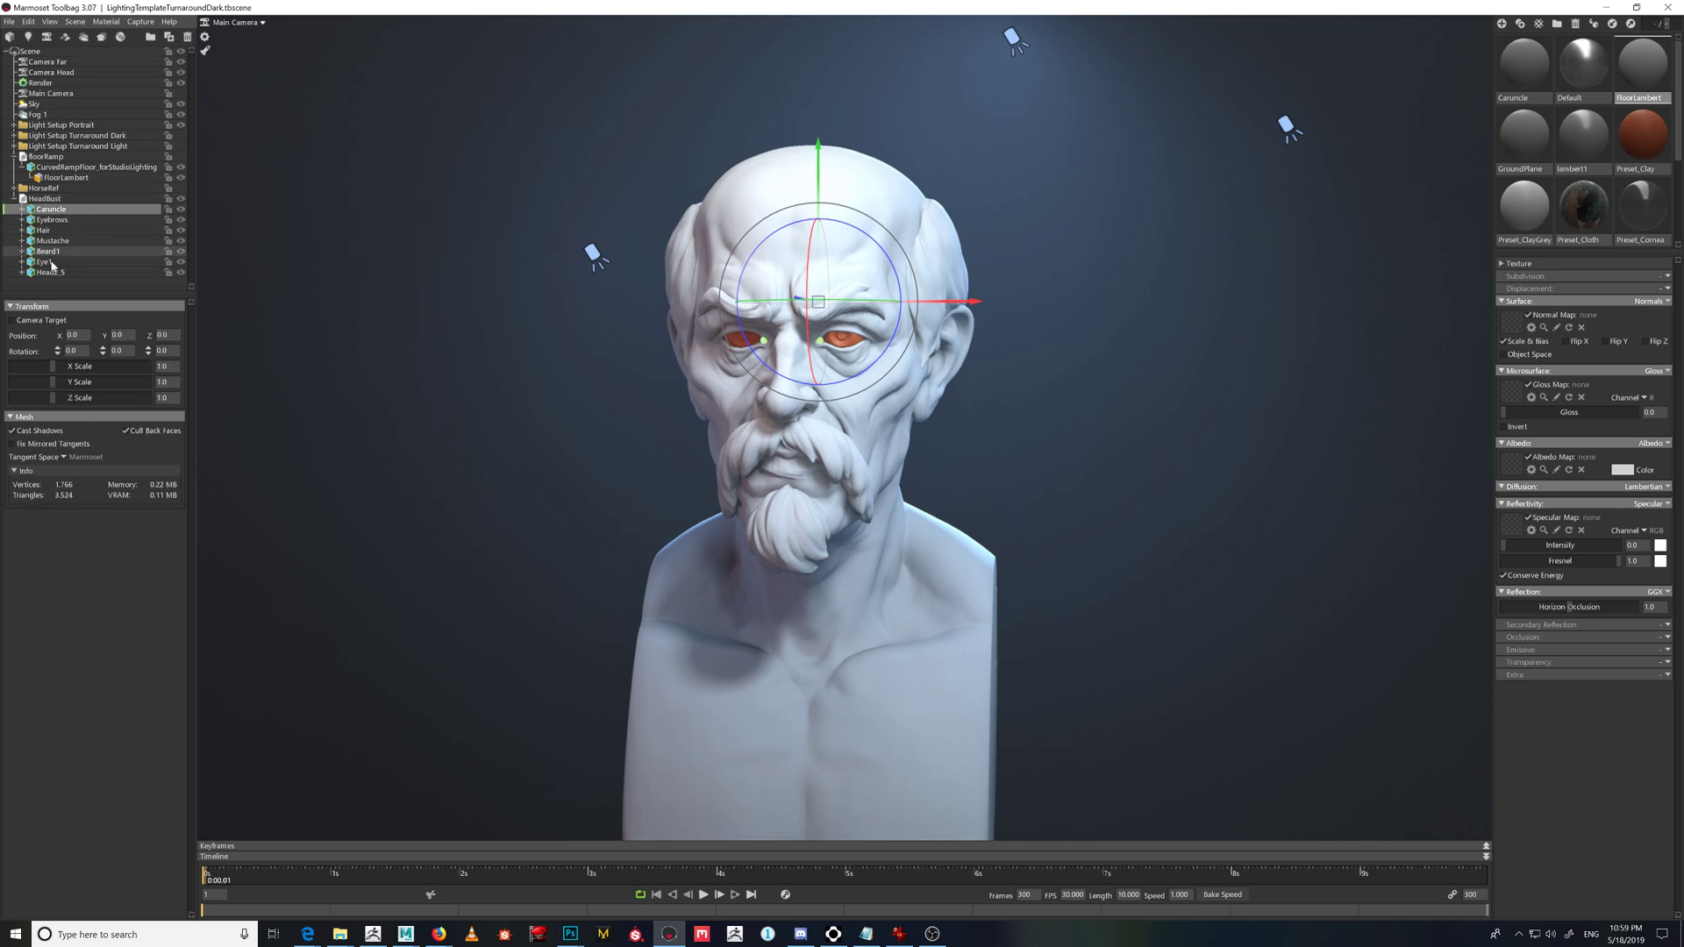
click(31, 261)
click(51, 210)
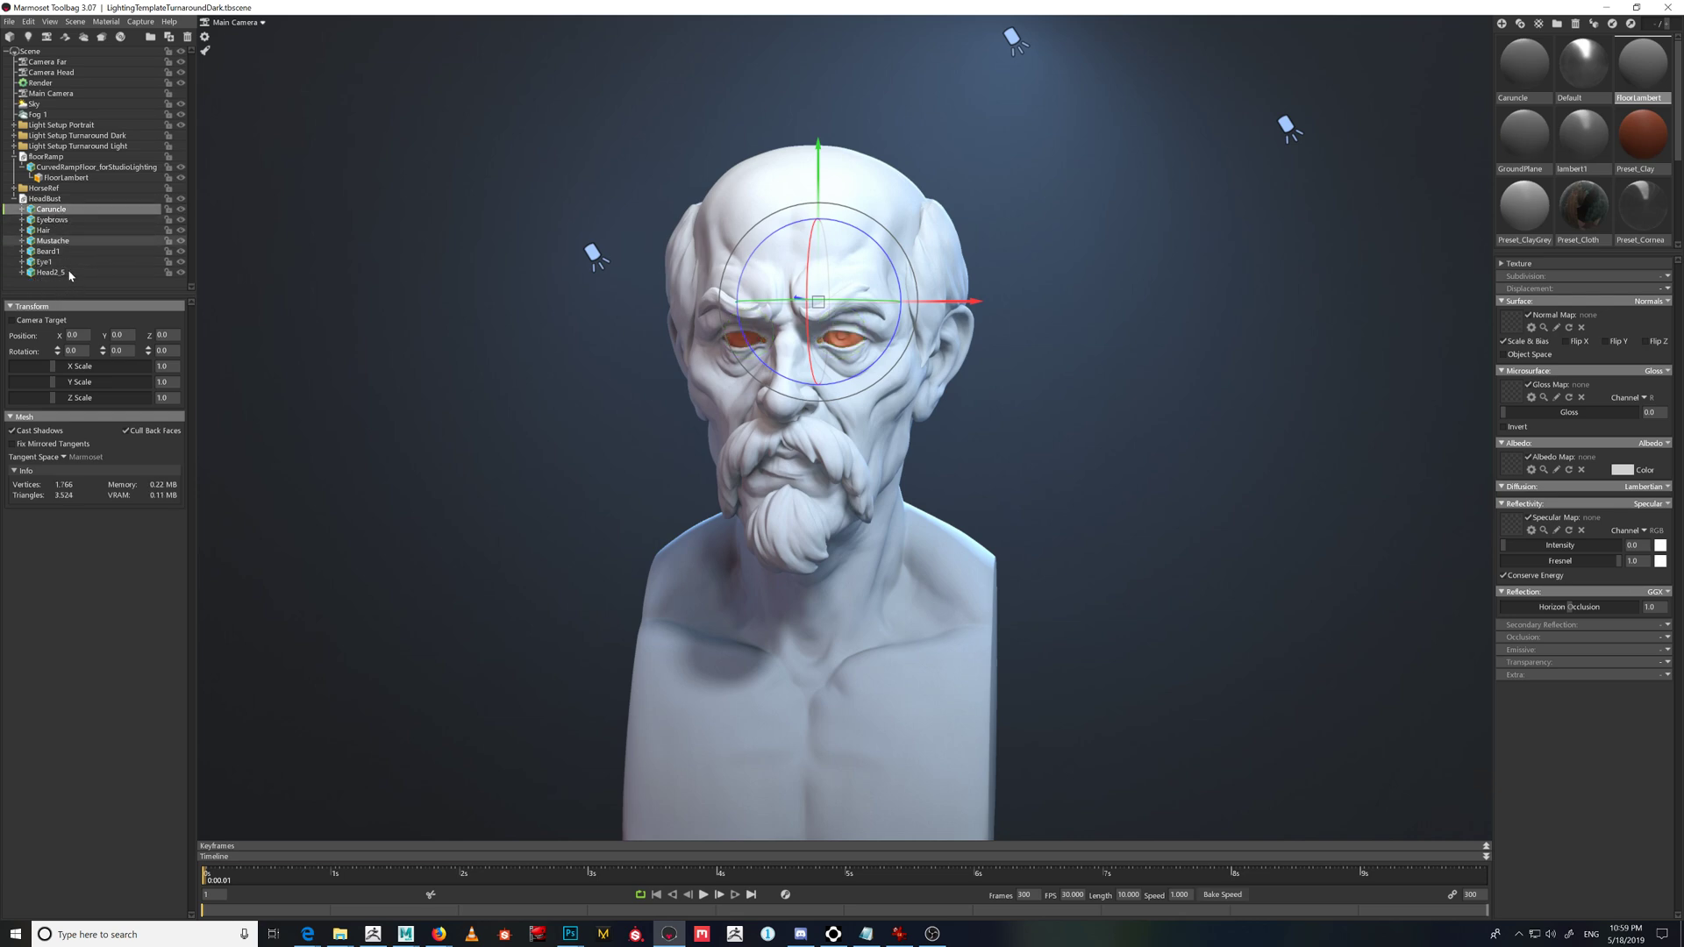
click(47, 200)
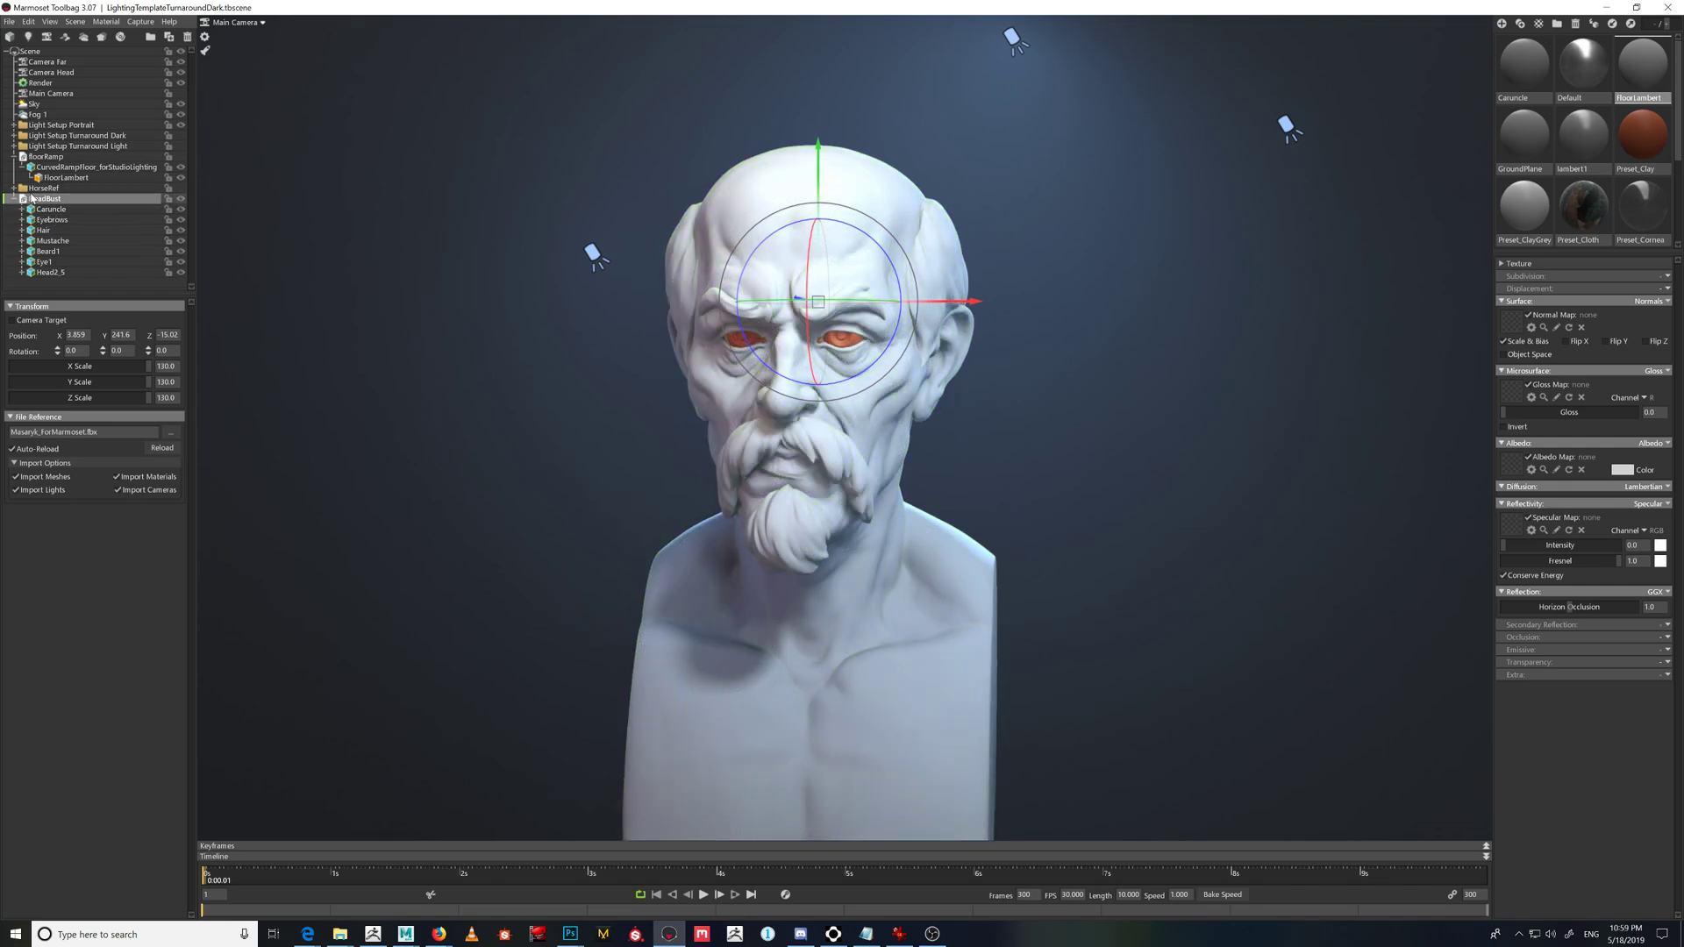
drag(1642, 143, 50, 201)
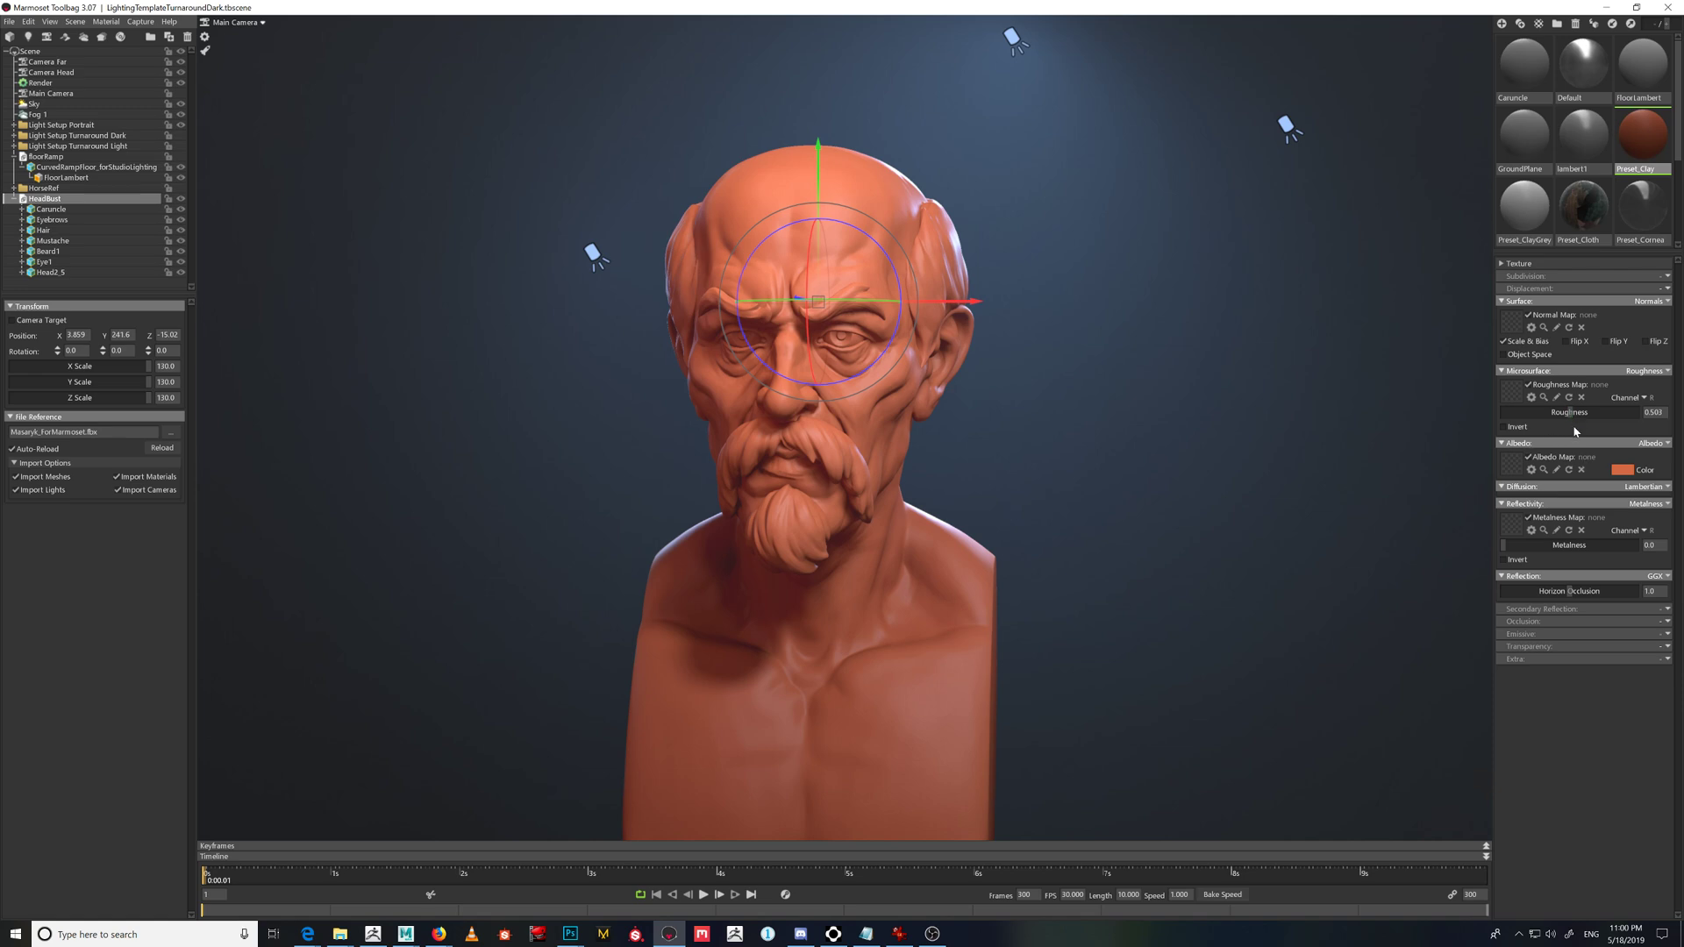
- Try different roughness values on the Preset_Clay material and undo the changes
mouse_move(1587, 413)
mouse_down()
mouse_move(1533, 418)
mouse_move(1587, 428)
mouse_move(1558, 432)
mouse_up()
click(1143, 414)
drag(991, 396, 1135, 456)
drag(1569, 412, 1571, 412)
key(ctrl+z)
key(ctrl+z)
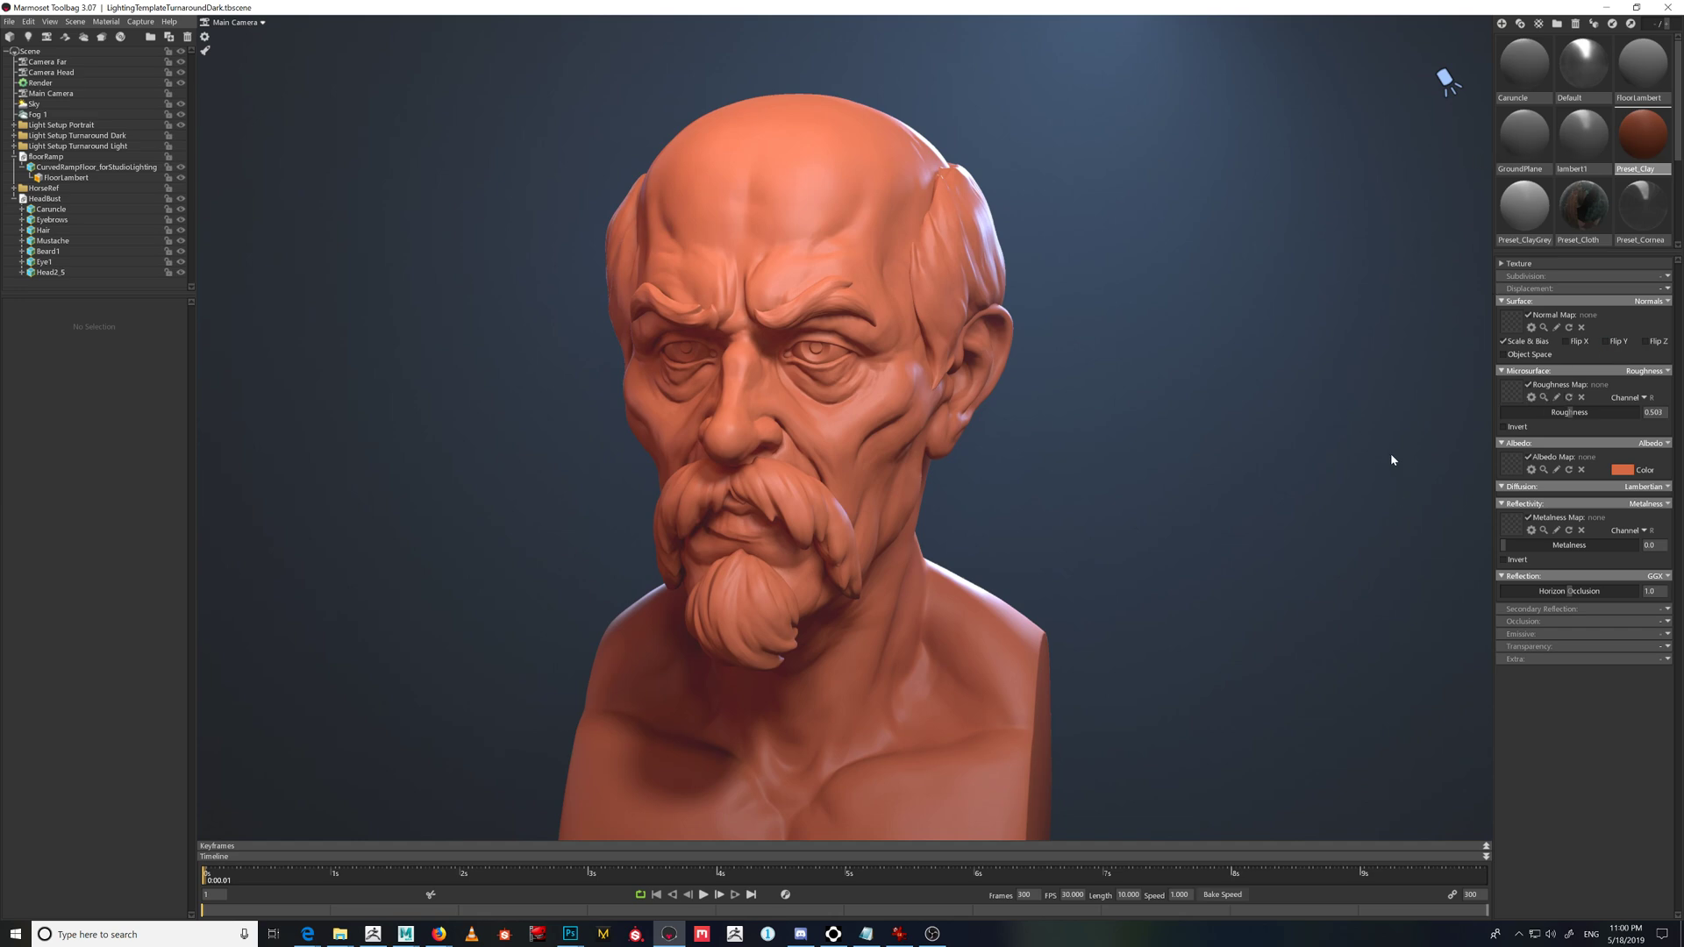
- Review the Microsurface and Reflectivity shader options of the Preset_Clay material without changing them
click(1643, 374)
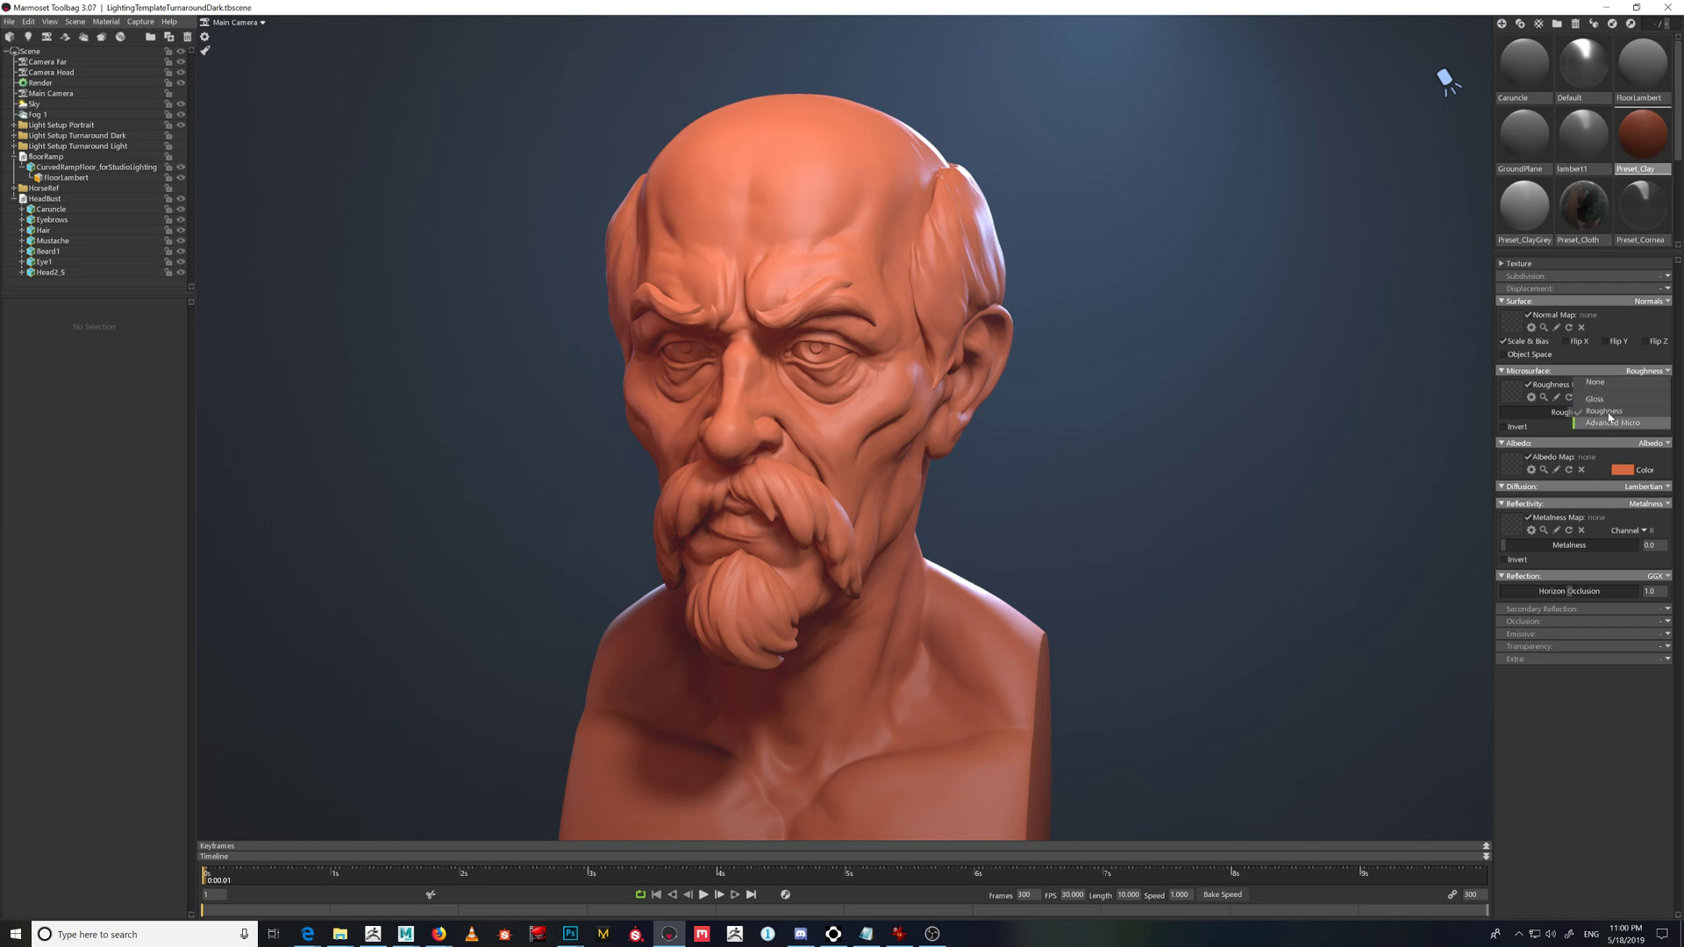
click(1647, 753)
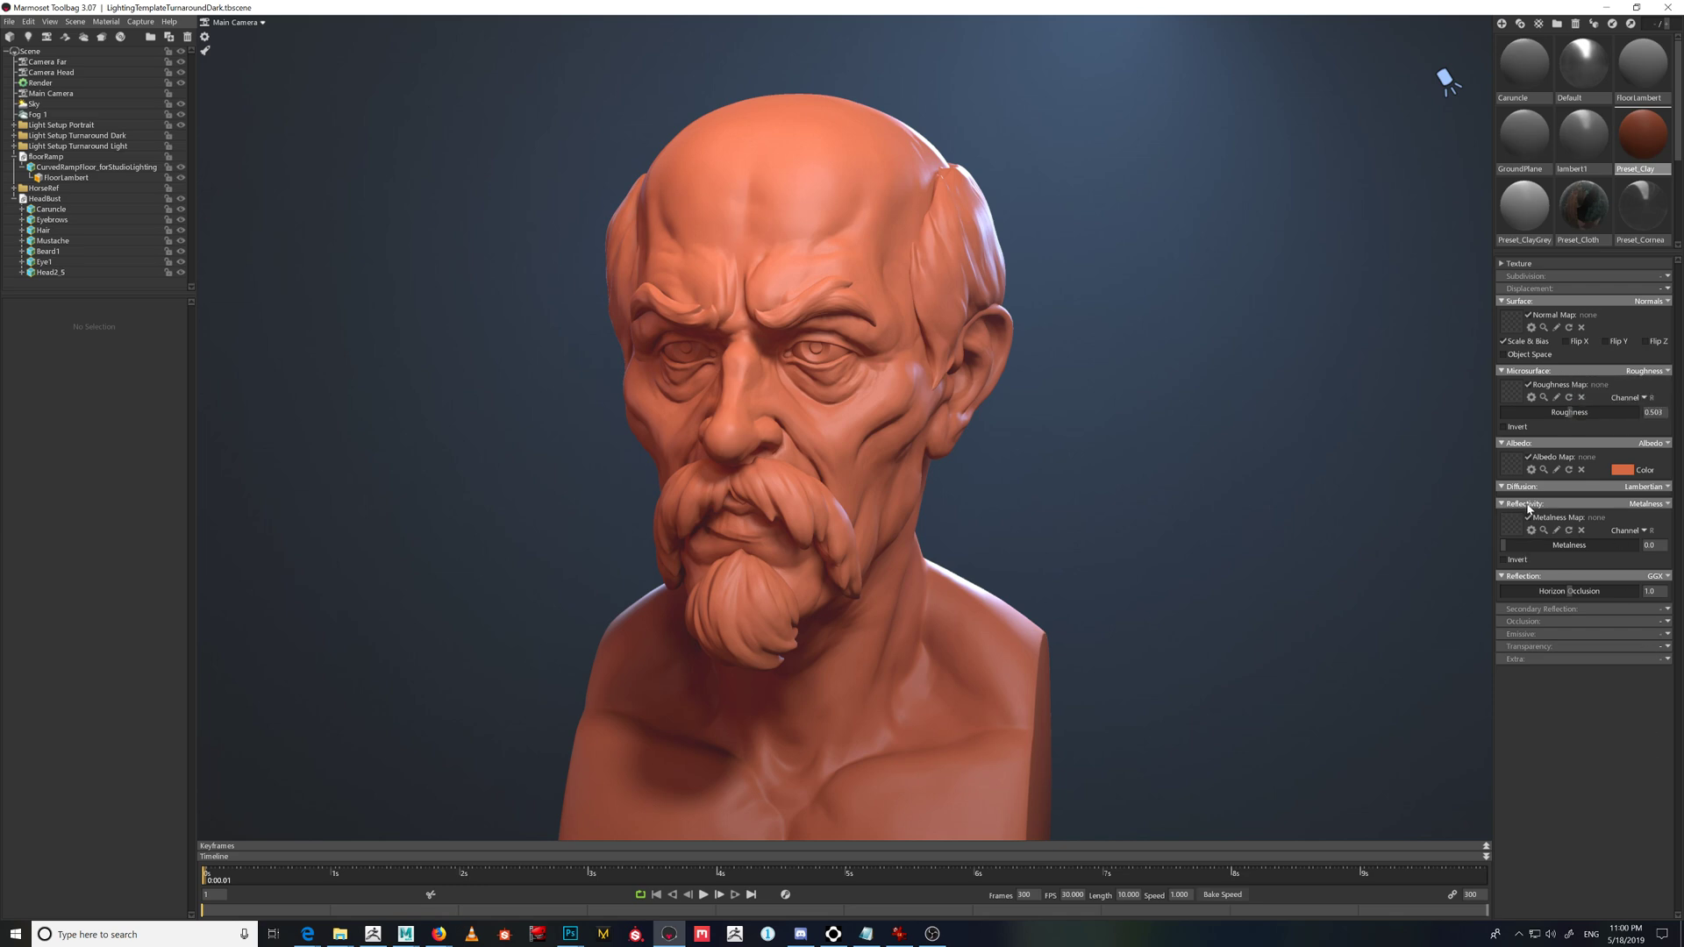
click(1528, 505)
click(1652, 505)
click(1603, 544)
click(1502, 505)
- Collapse the HeadBust and FloorRamp hierarchies and toggle the floor ramp's visibility to examine the whole lighting setup
drag(1198, 400, 1054, 361)
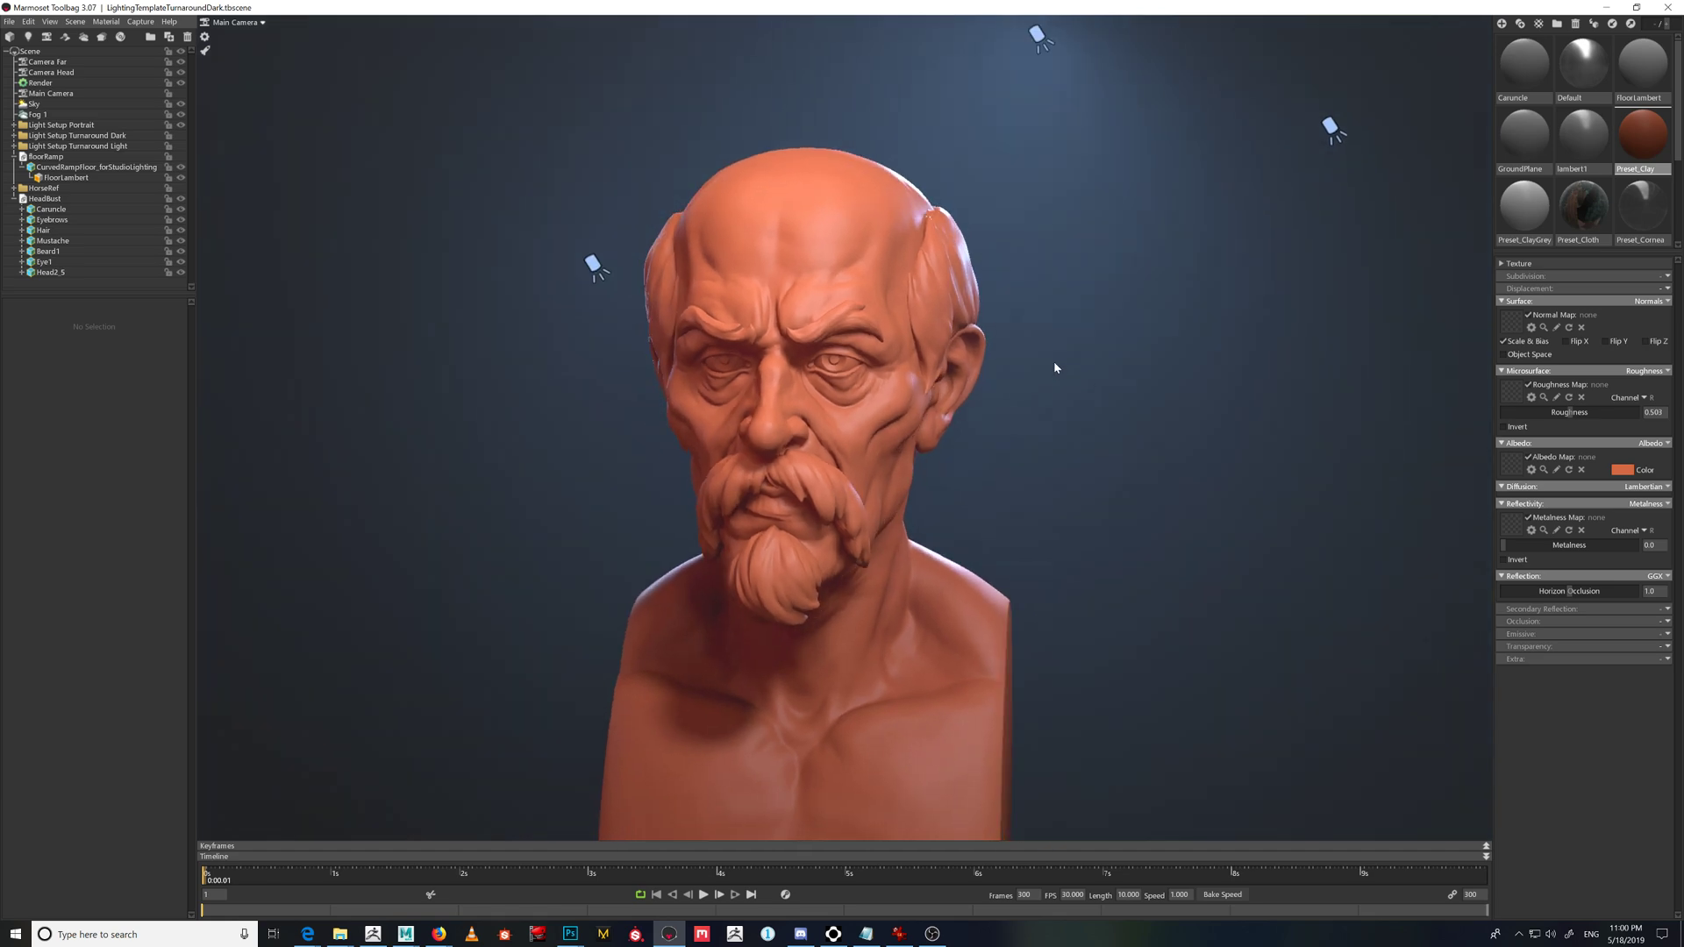
drag(933, 396, 722, 216)
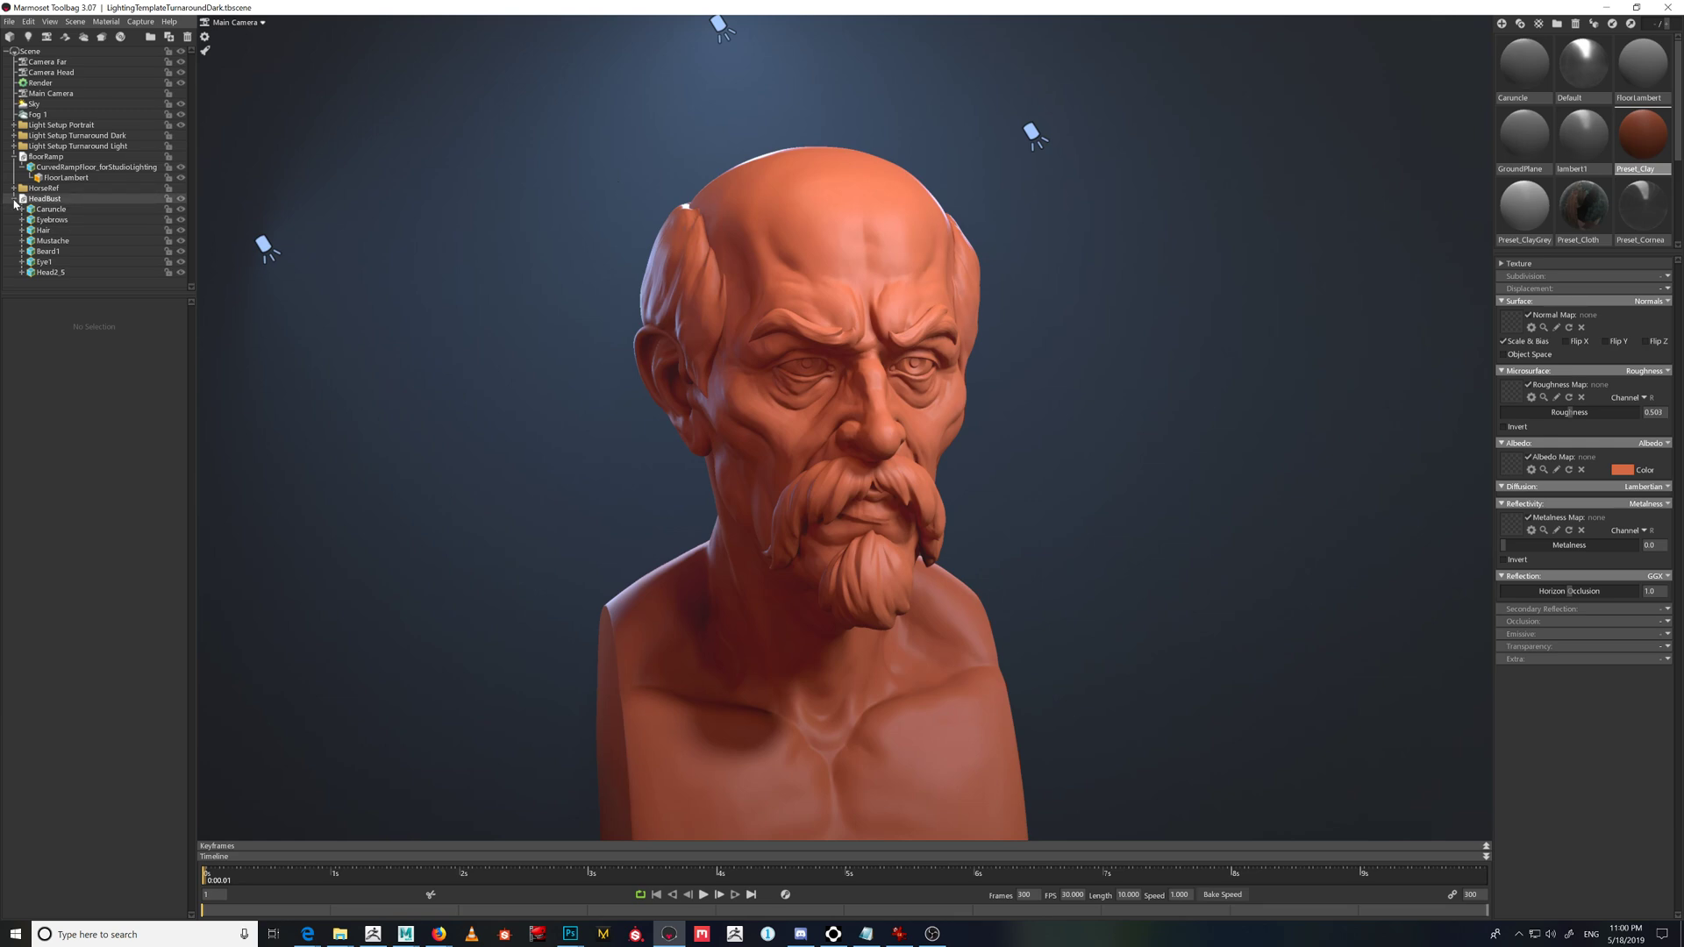
click(13, 198)
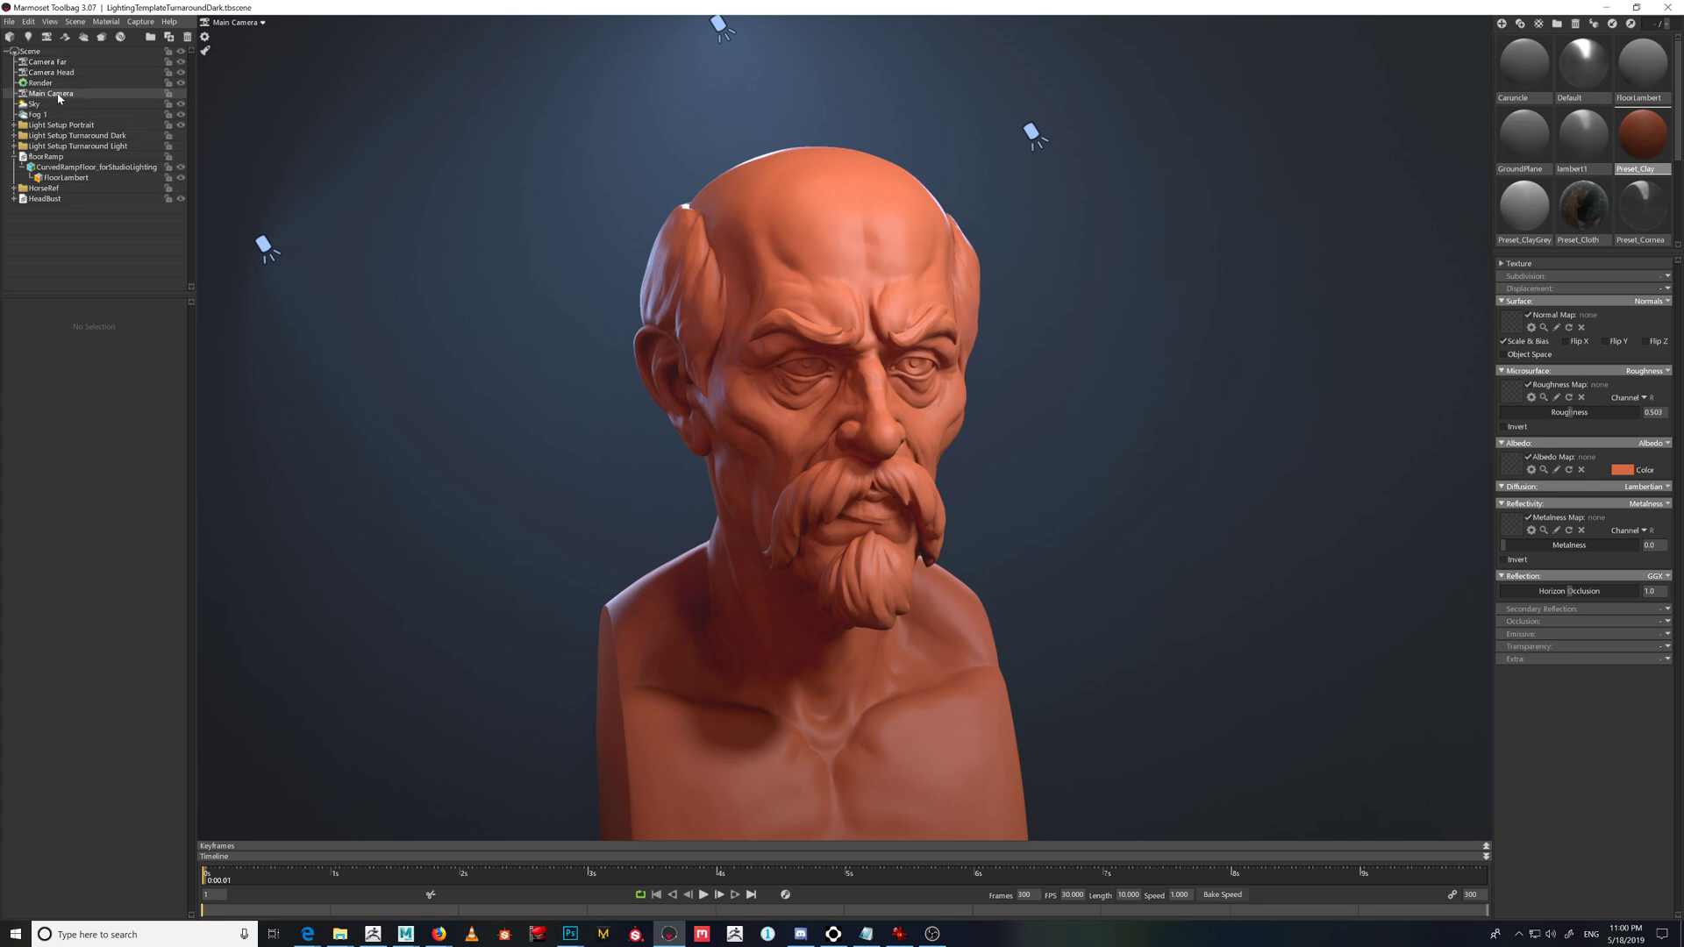
click(13, 156)
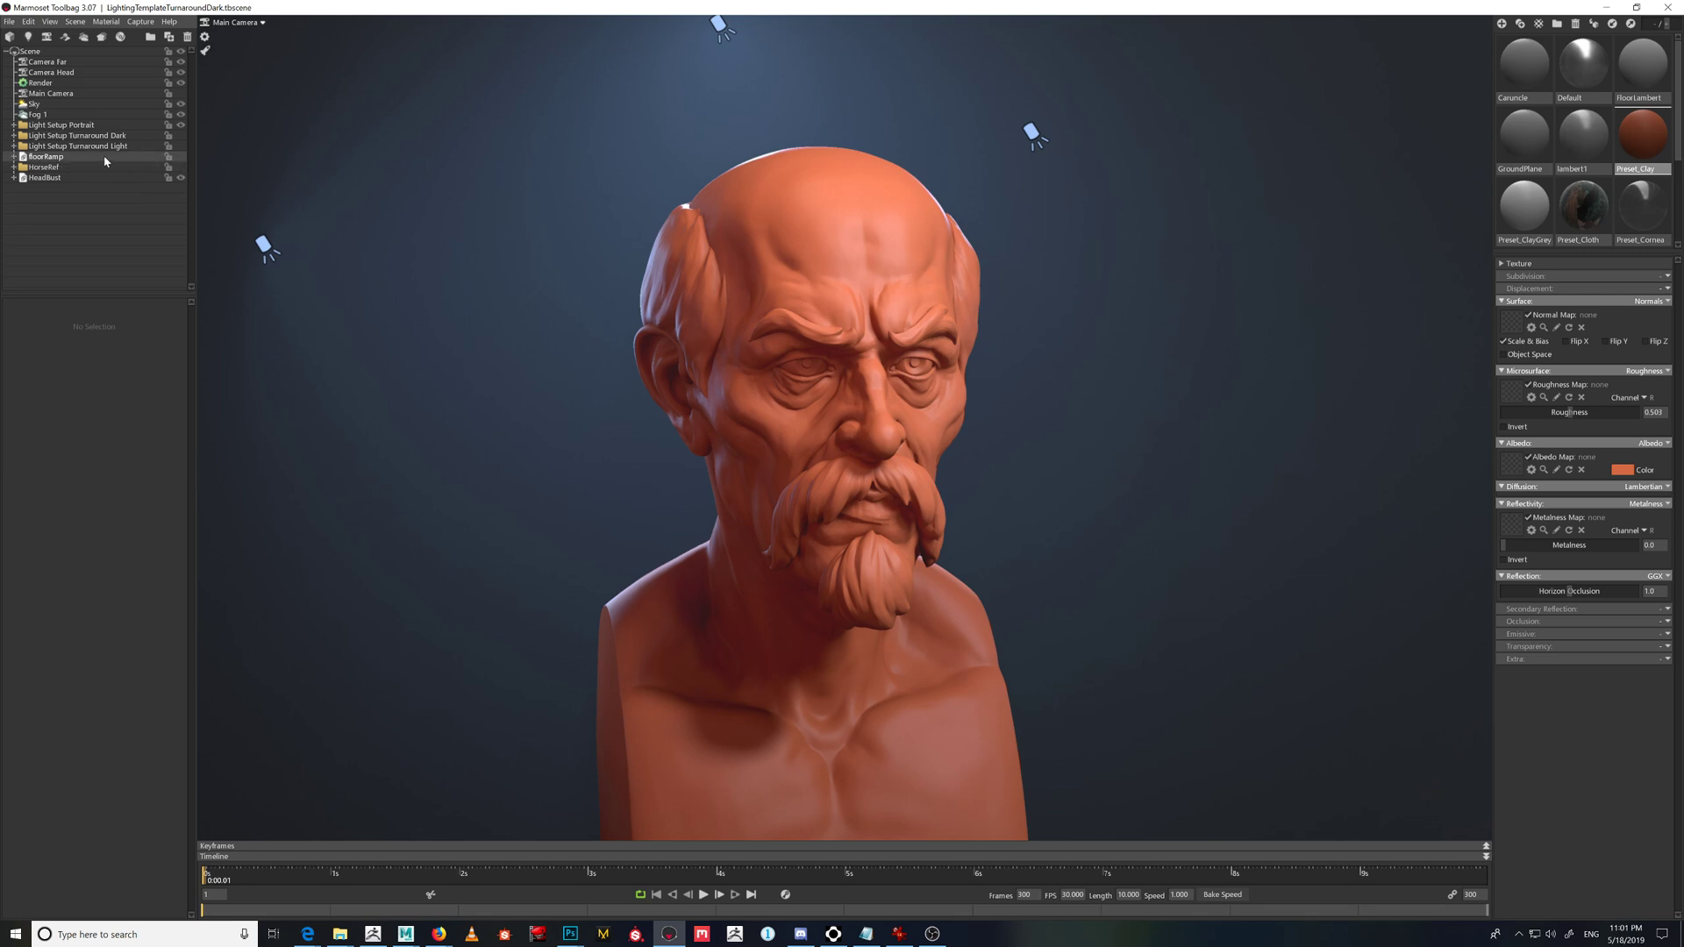
click(181, 156)
scroll(232, 137, down, 10)
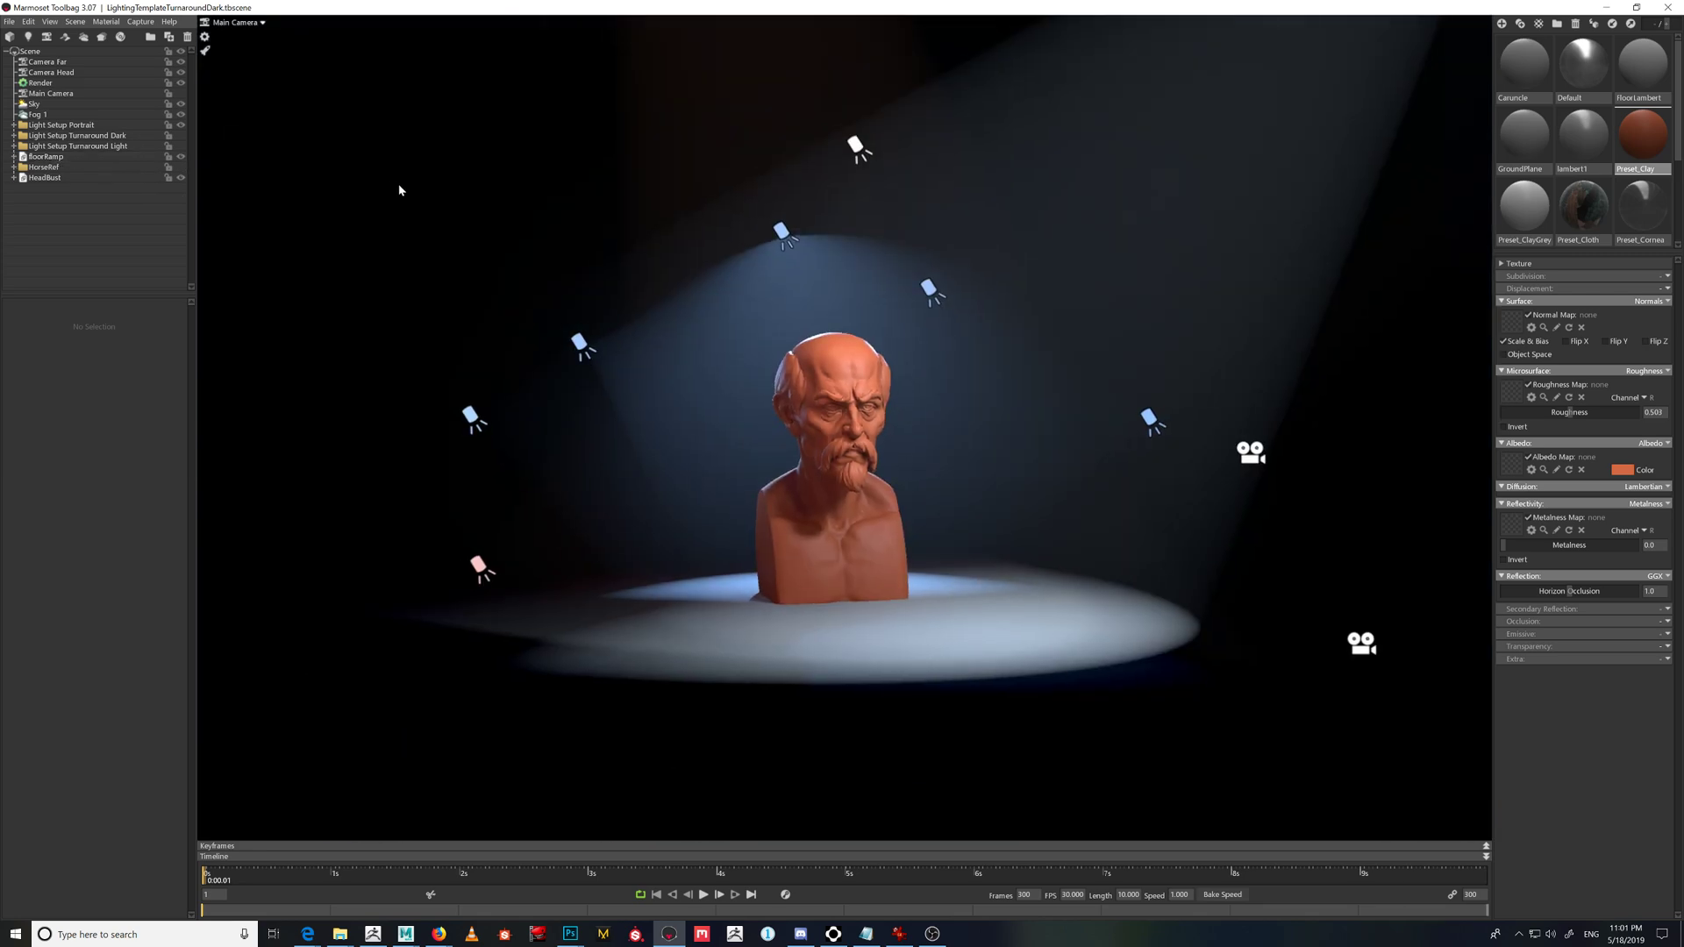
- Hide the floor ramp and select the back Light Right spotlight in the portrait light setup
scroll(230, 132, up, 10)
click(180, 157)
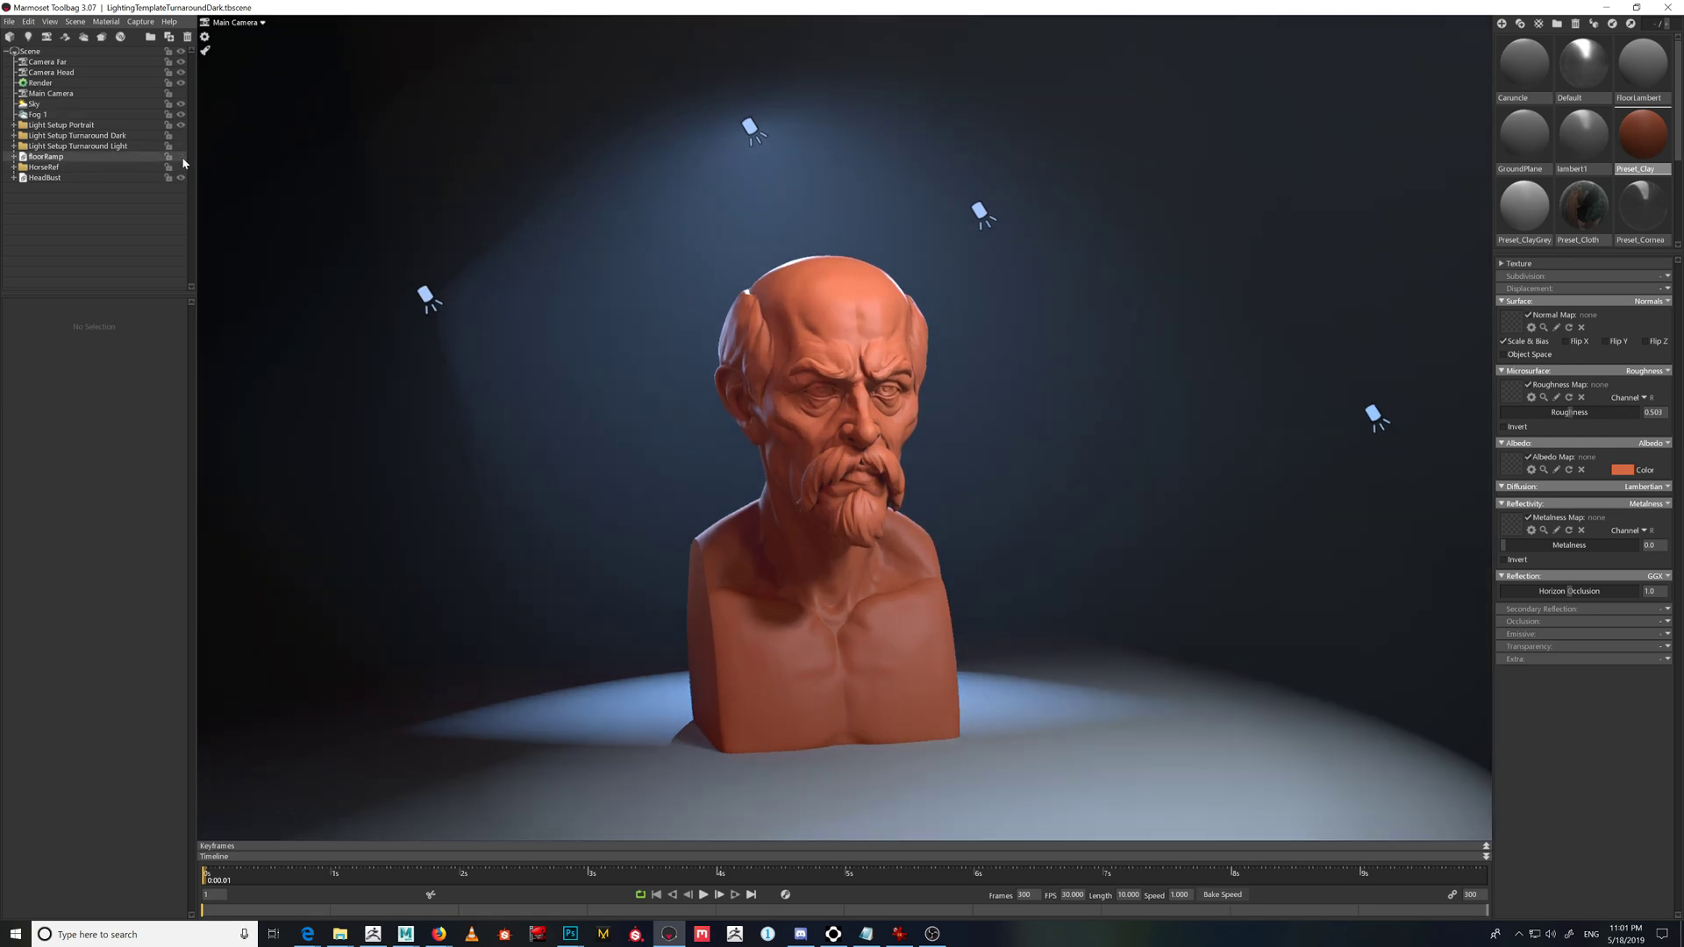
drag(807, 277, 1048, 423)
click(828, 219)
key(ctrl+z)
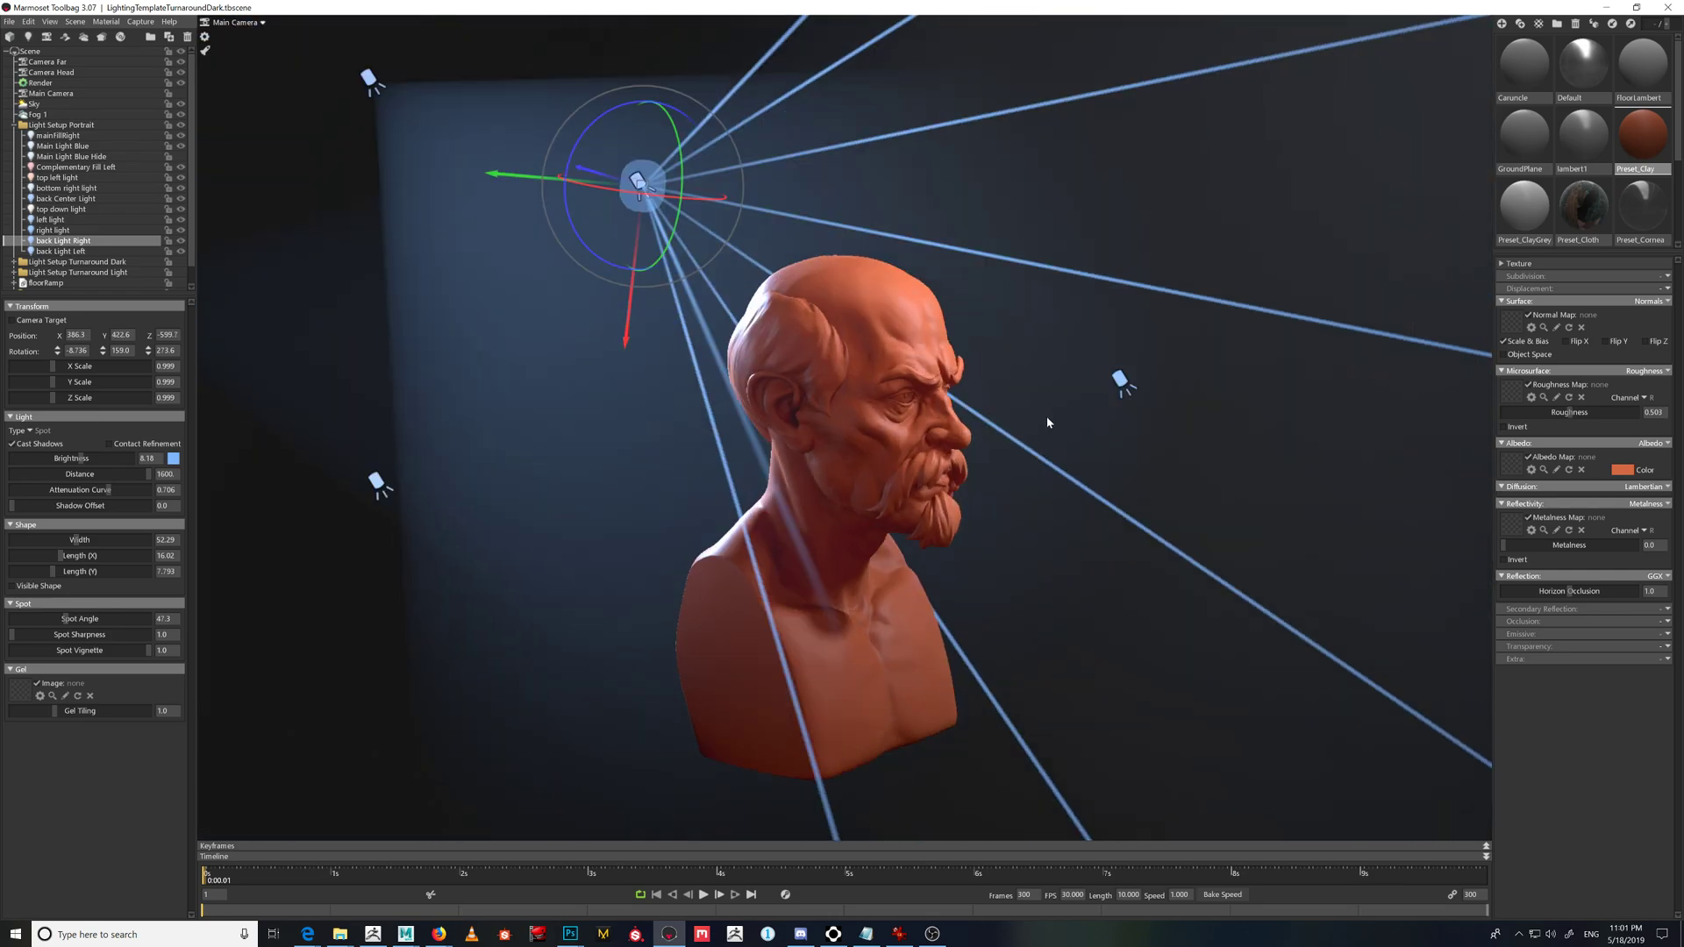
- Try moving the back Light Right spotlight around the bust while viewing it from several angles
drag(837, 313, 637, 300)
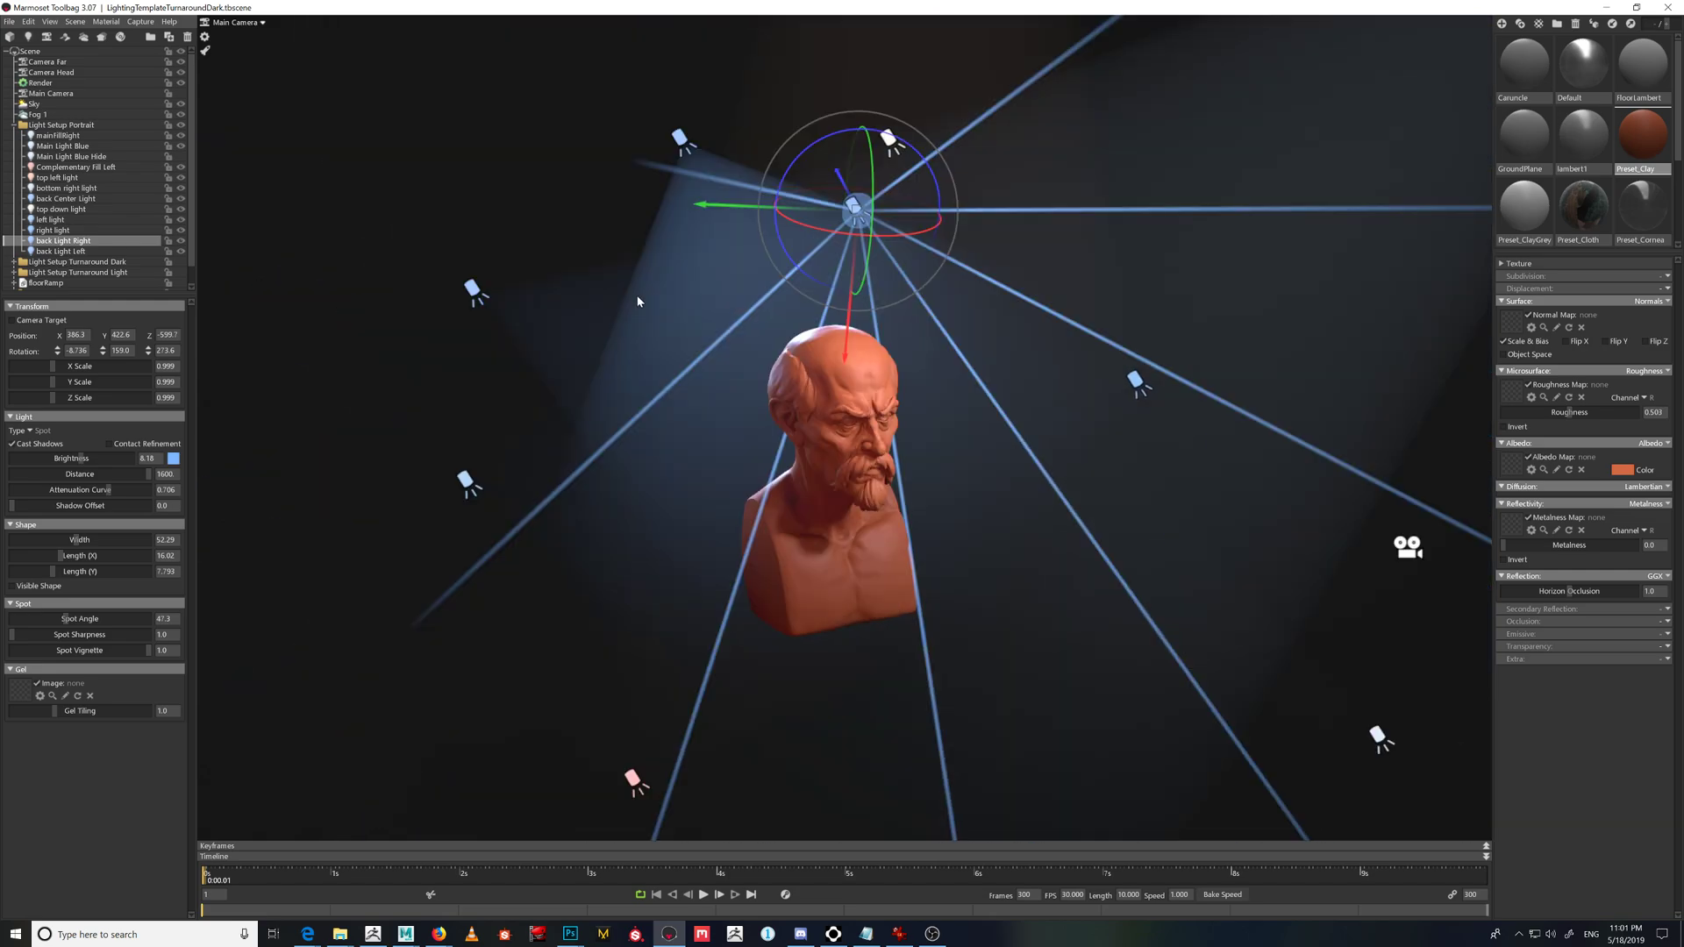
right_drag(655, 309, 761, 370)
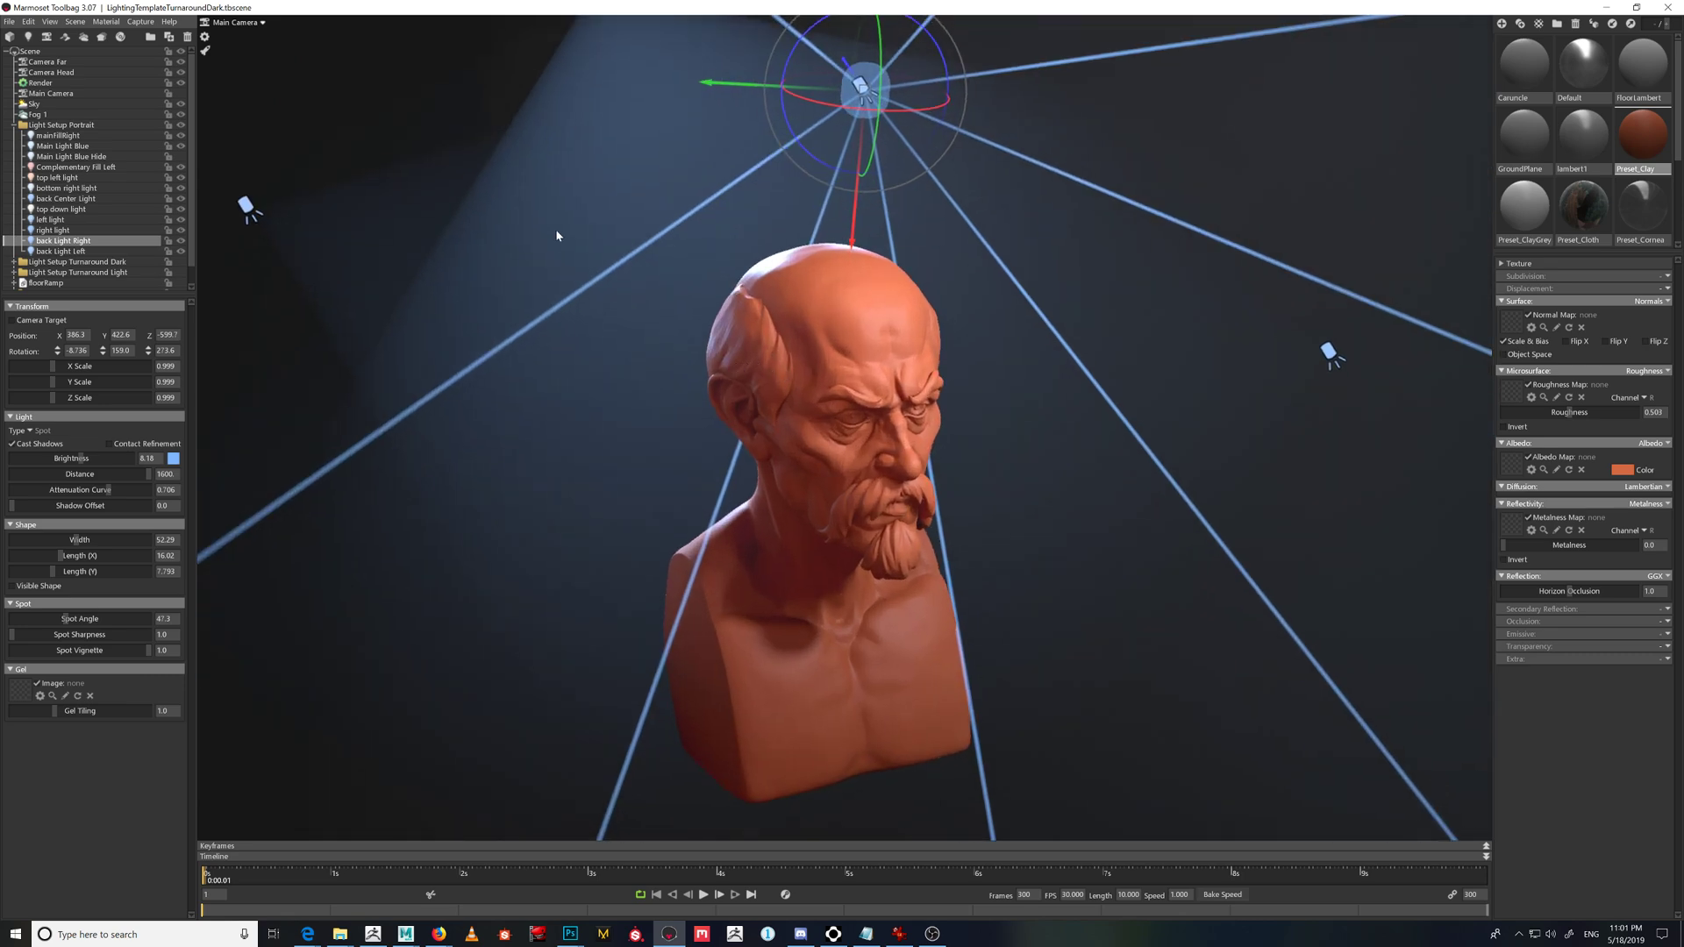
drag(719, 257, 846, 371)
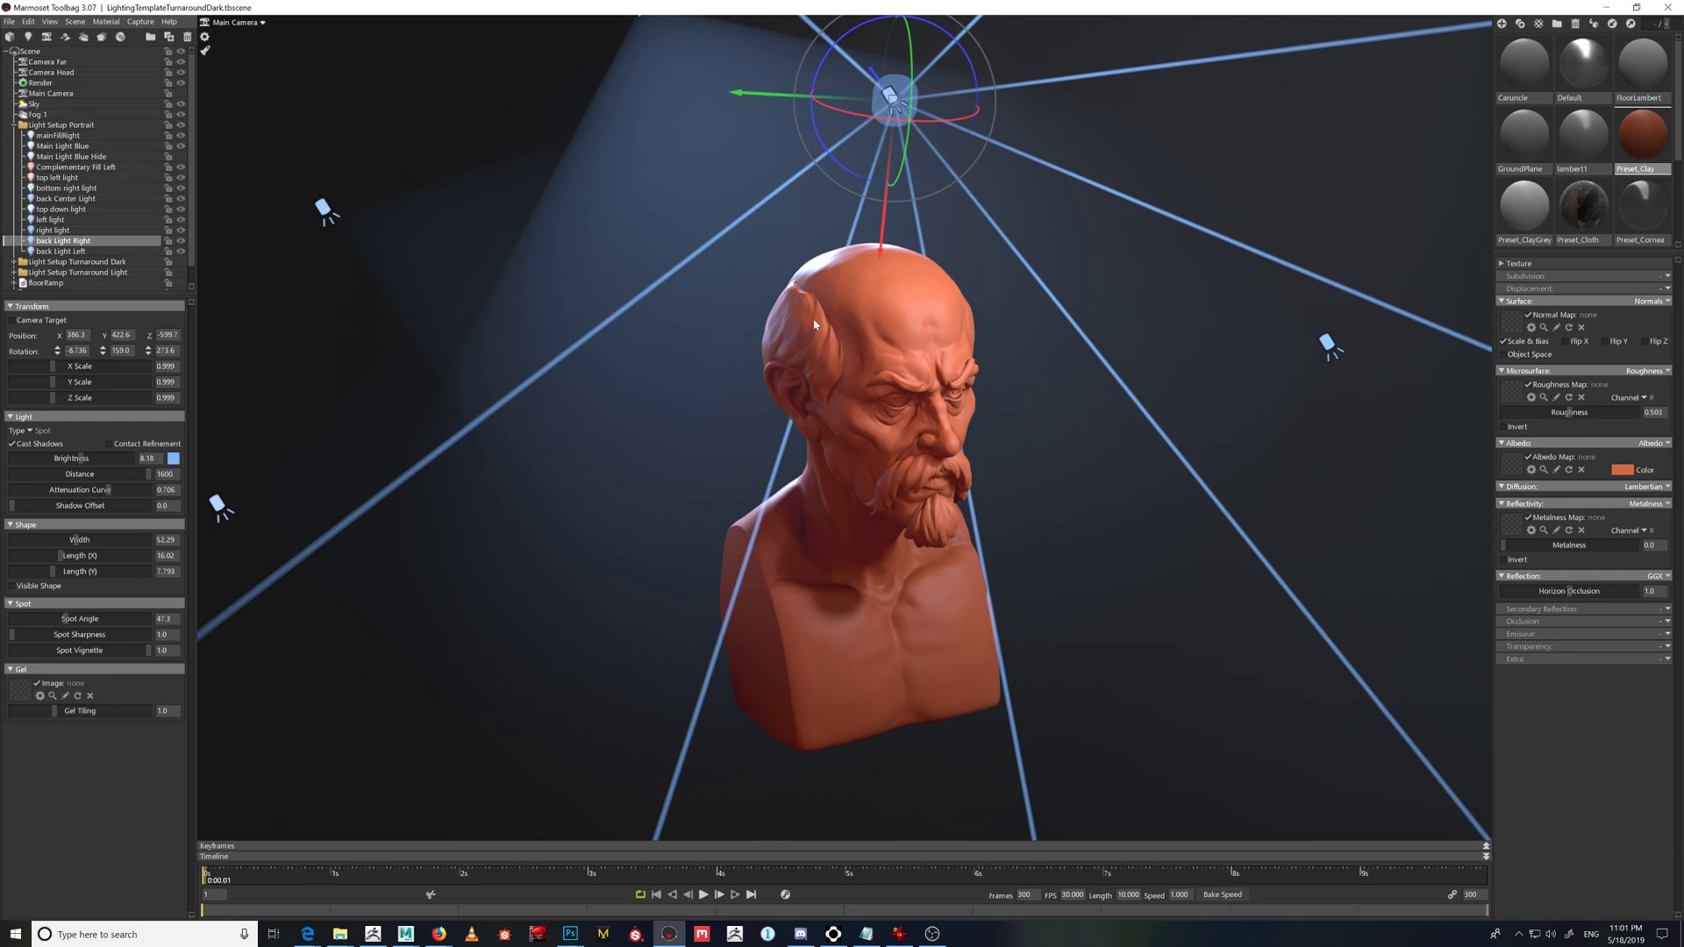
drag(896, 444, 882, 379)
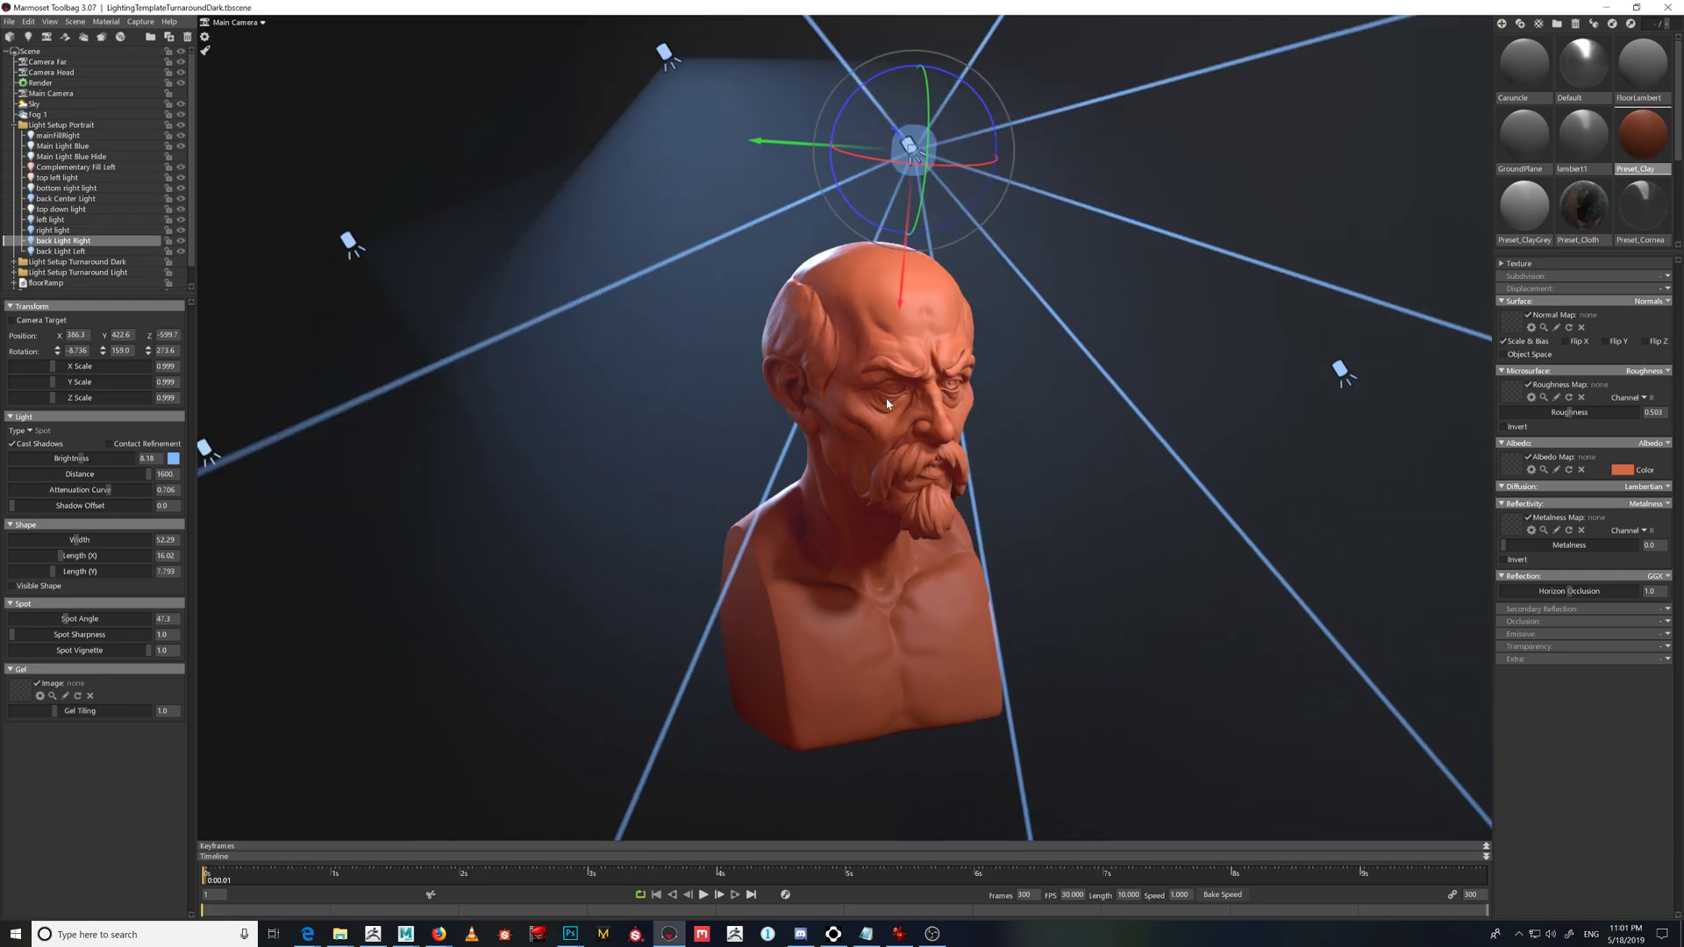
drag(902, 284, 1128, 255)
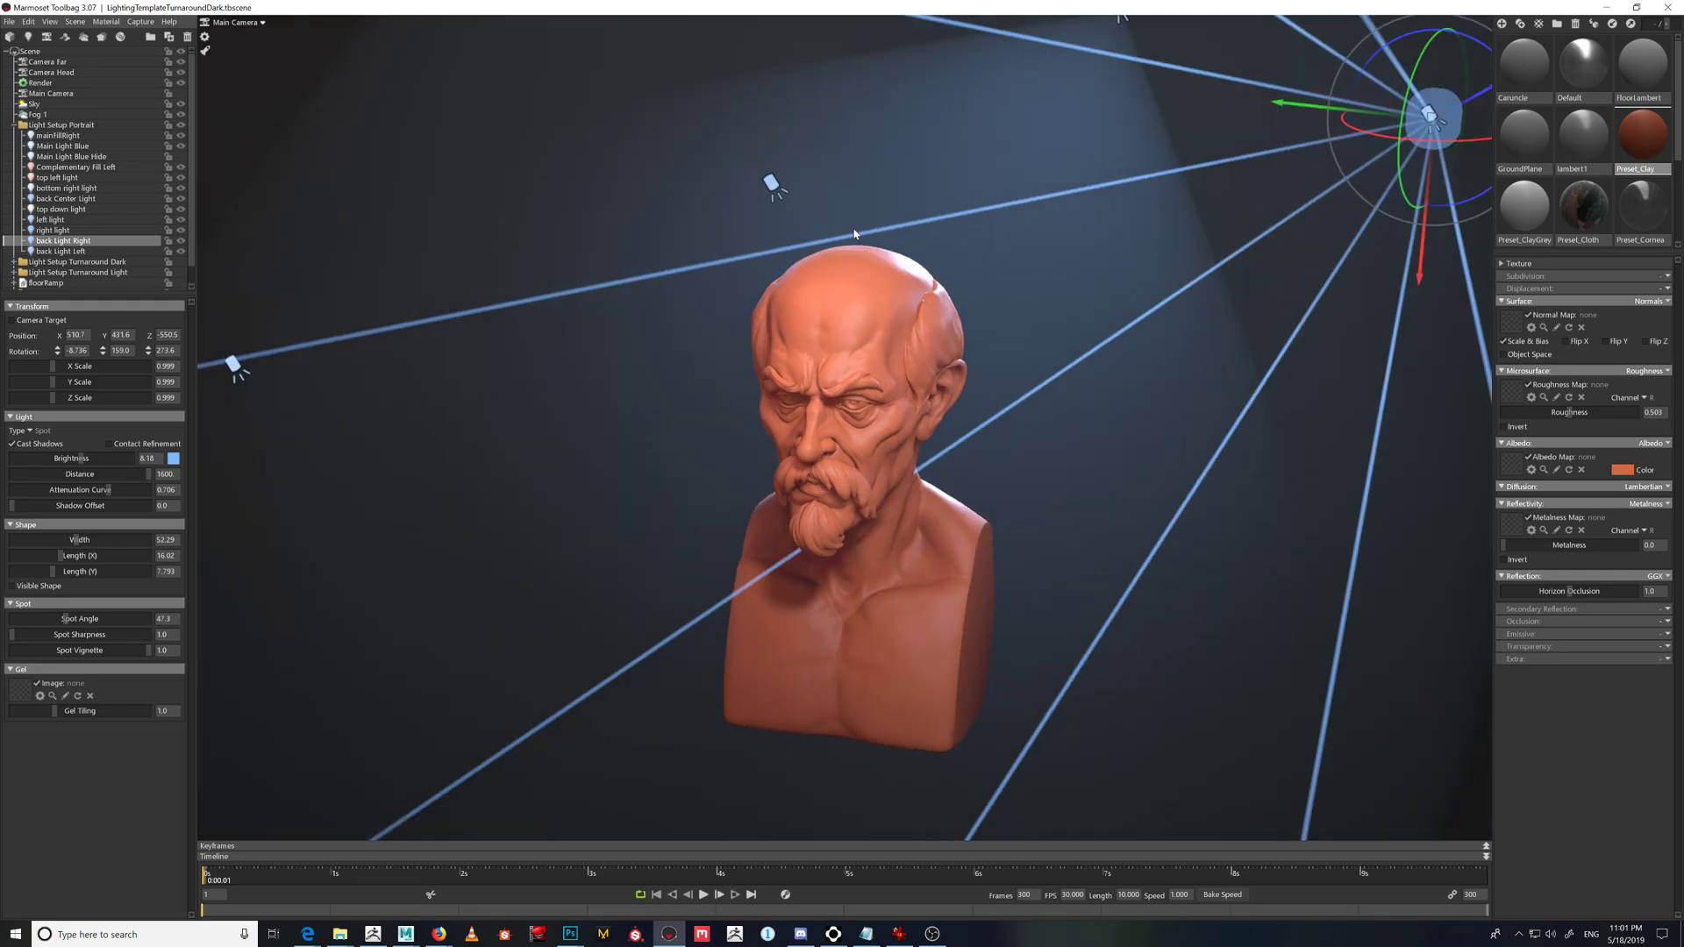
- Undo the trial moves of the back Light Right spotlight
key(ctrl+z)
key(ctrl+z)
key(ctrl+z)
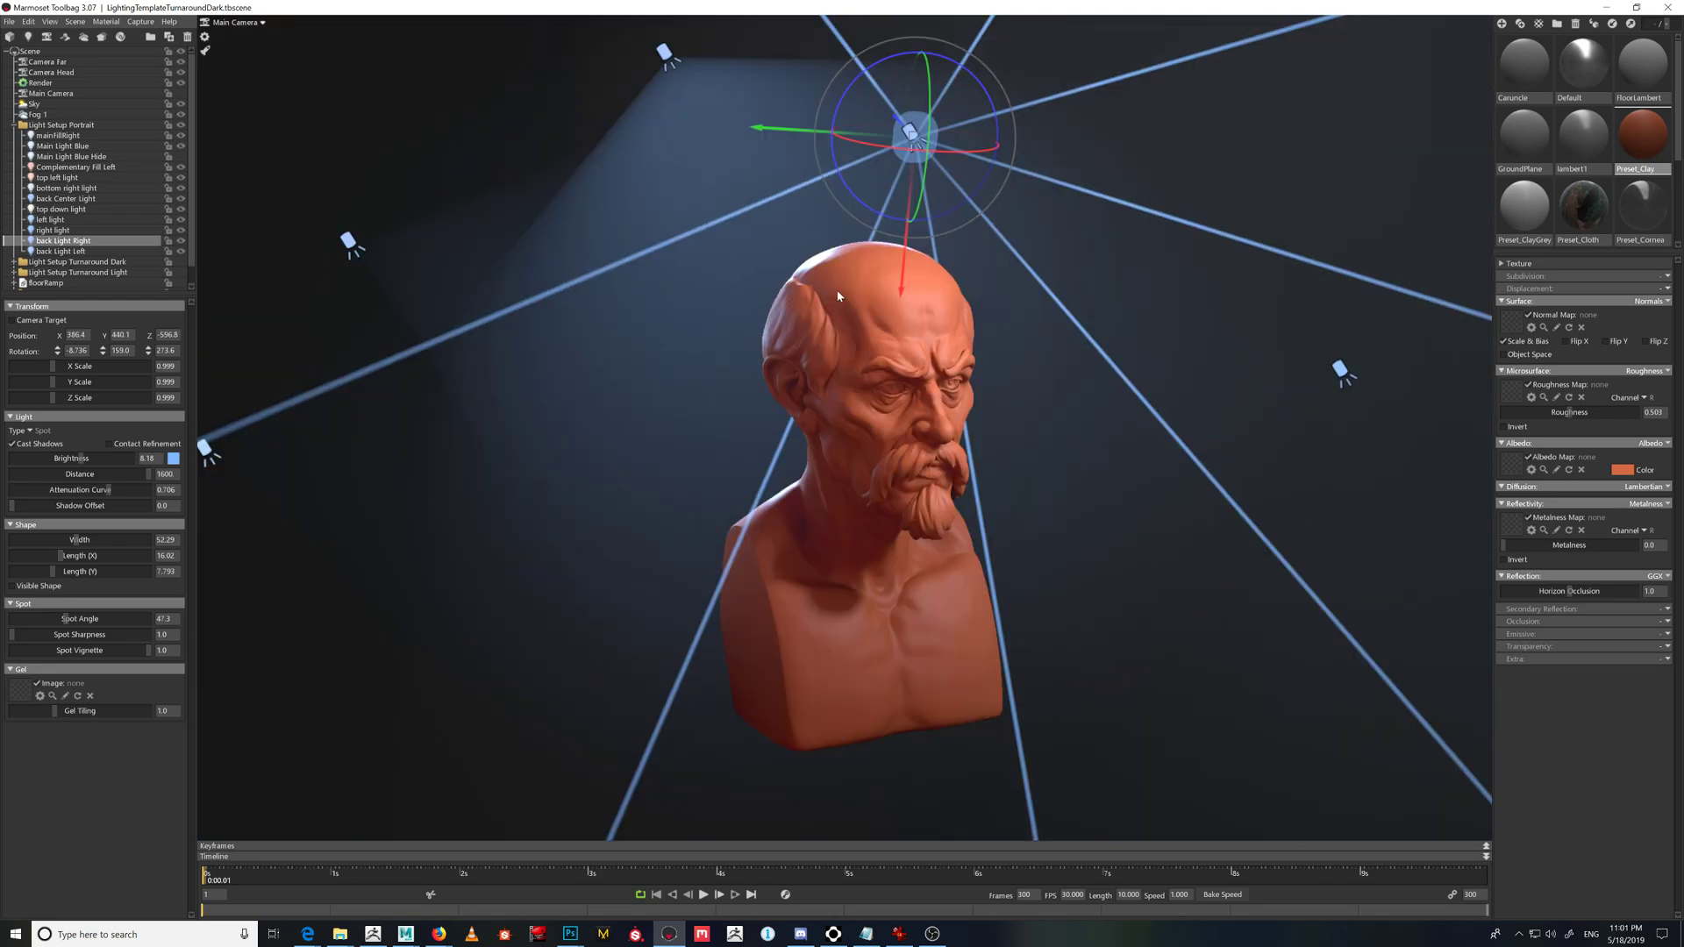
key(ctrl+z)
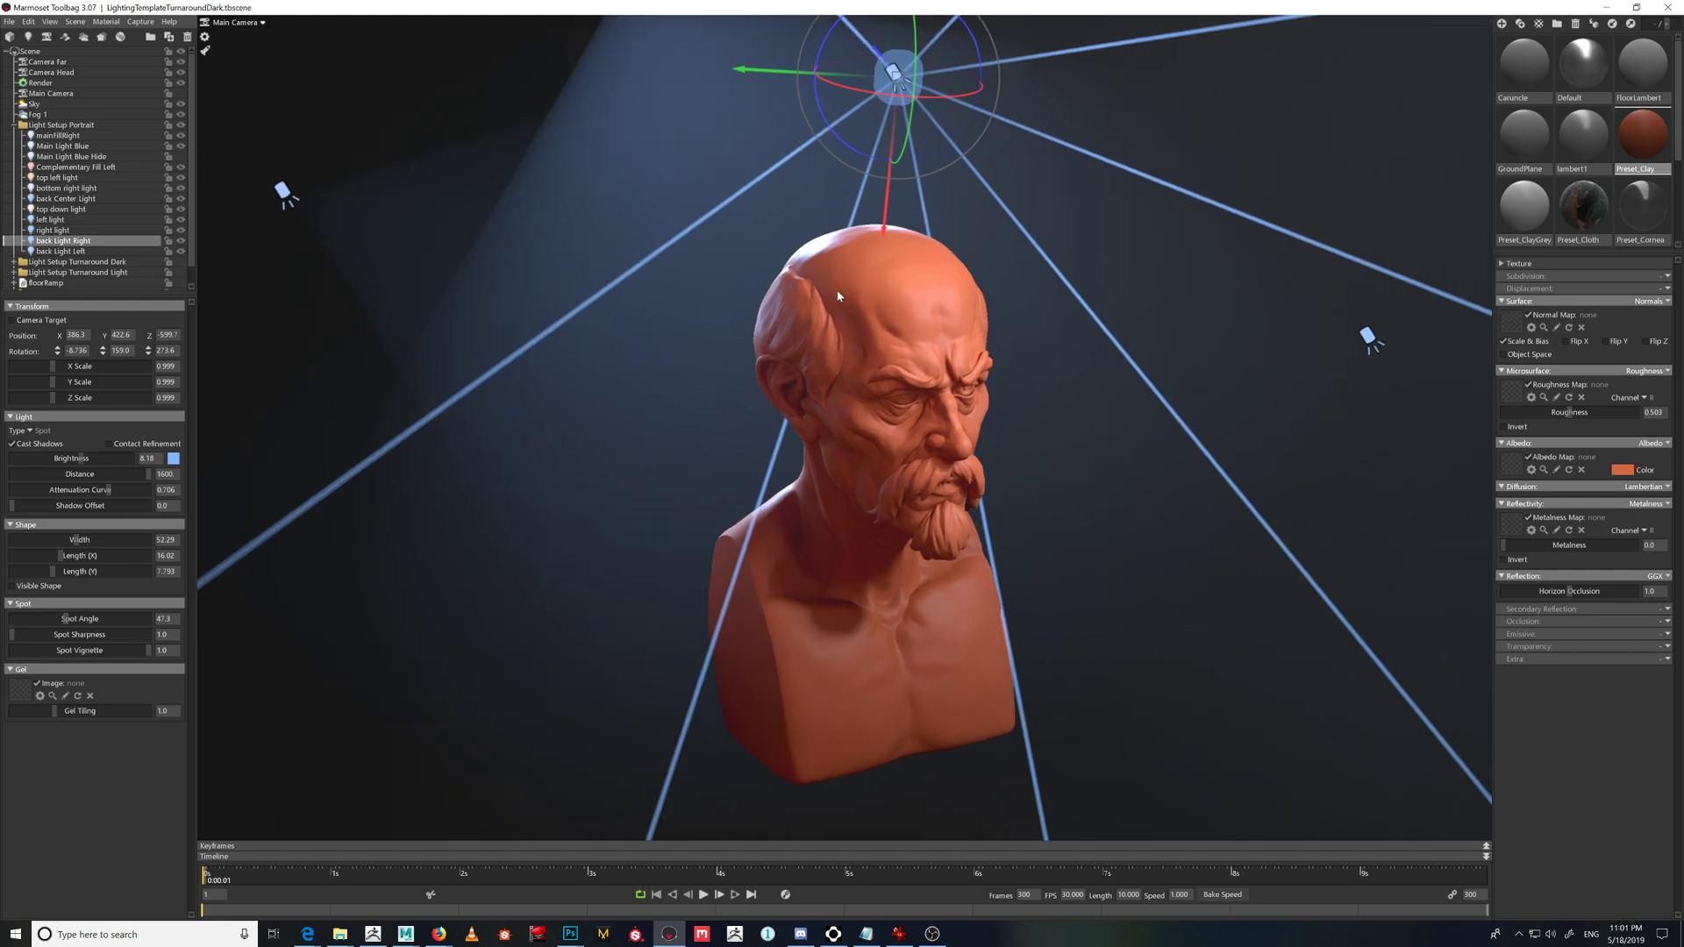
key(ctrl+z)
key(ctrl+z)
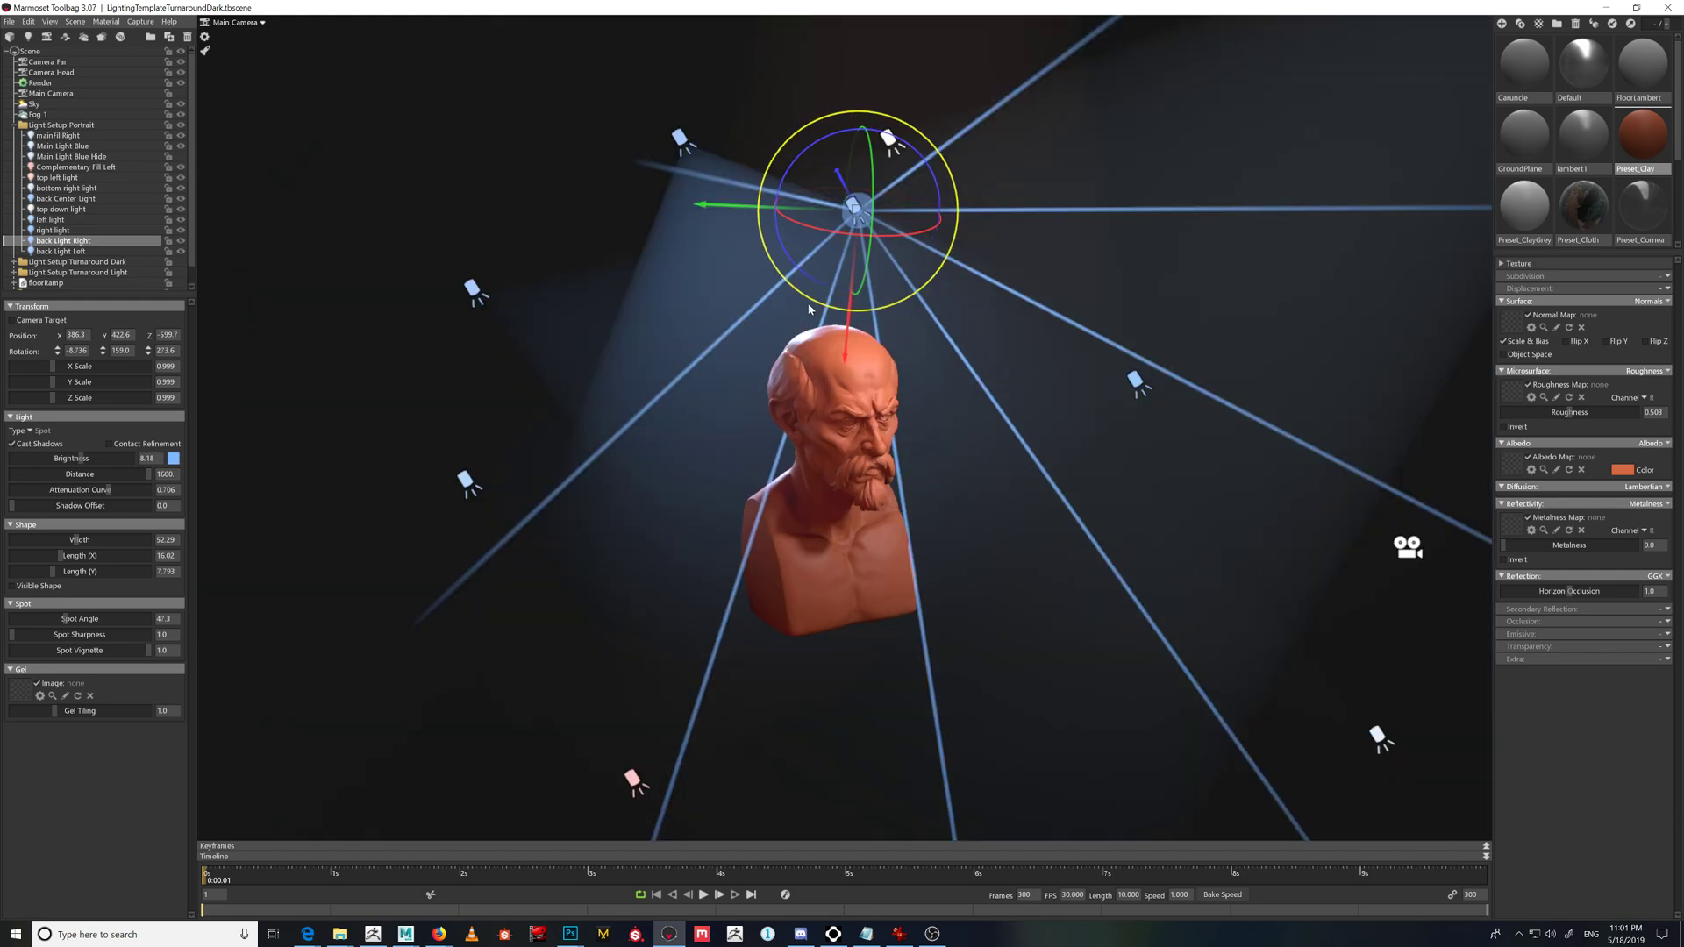
key(ctrl+z)
key(ctrl+z)
key(ctrl+z)
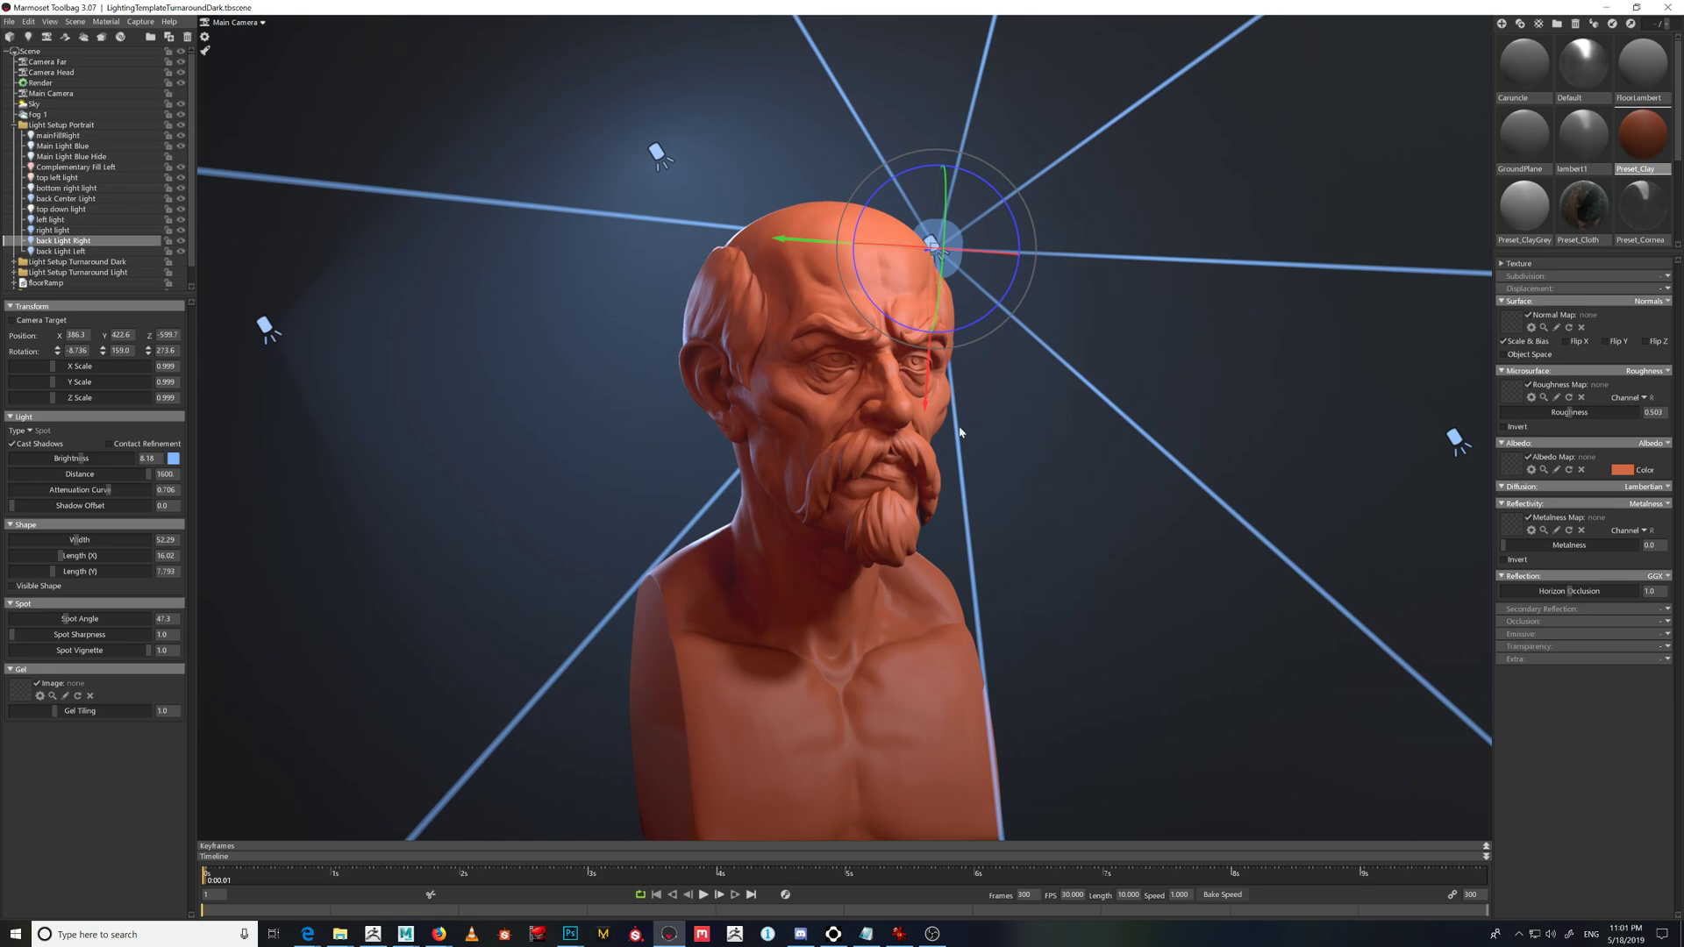
key(ctrl+z)
key(ctrl+z)
key(ctrl+z)
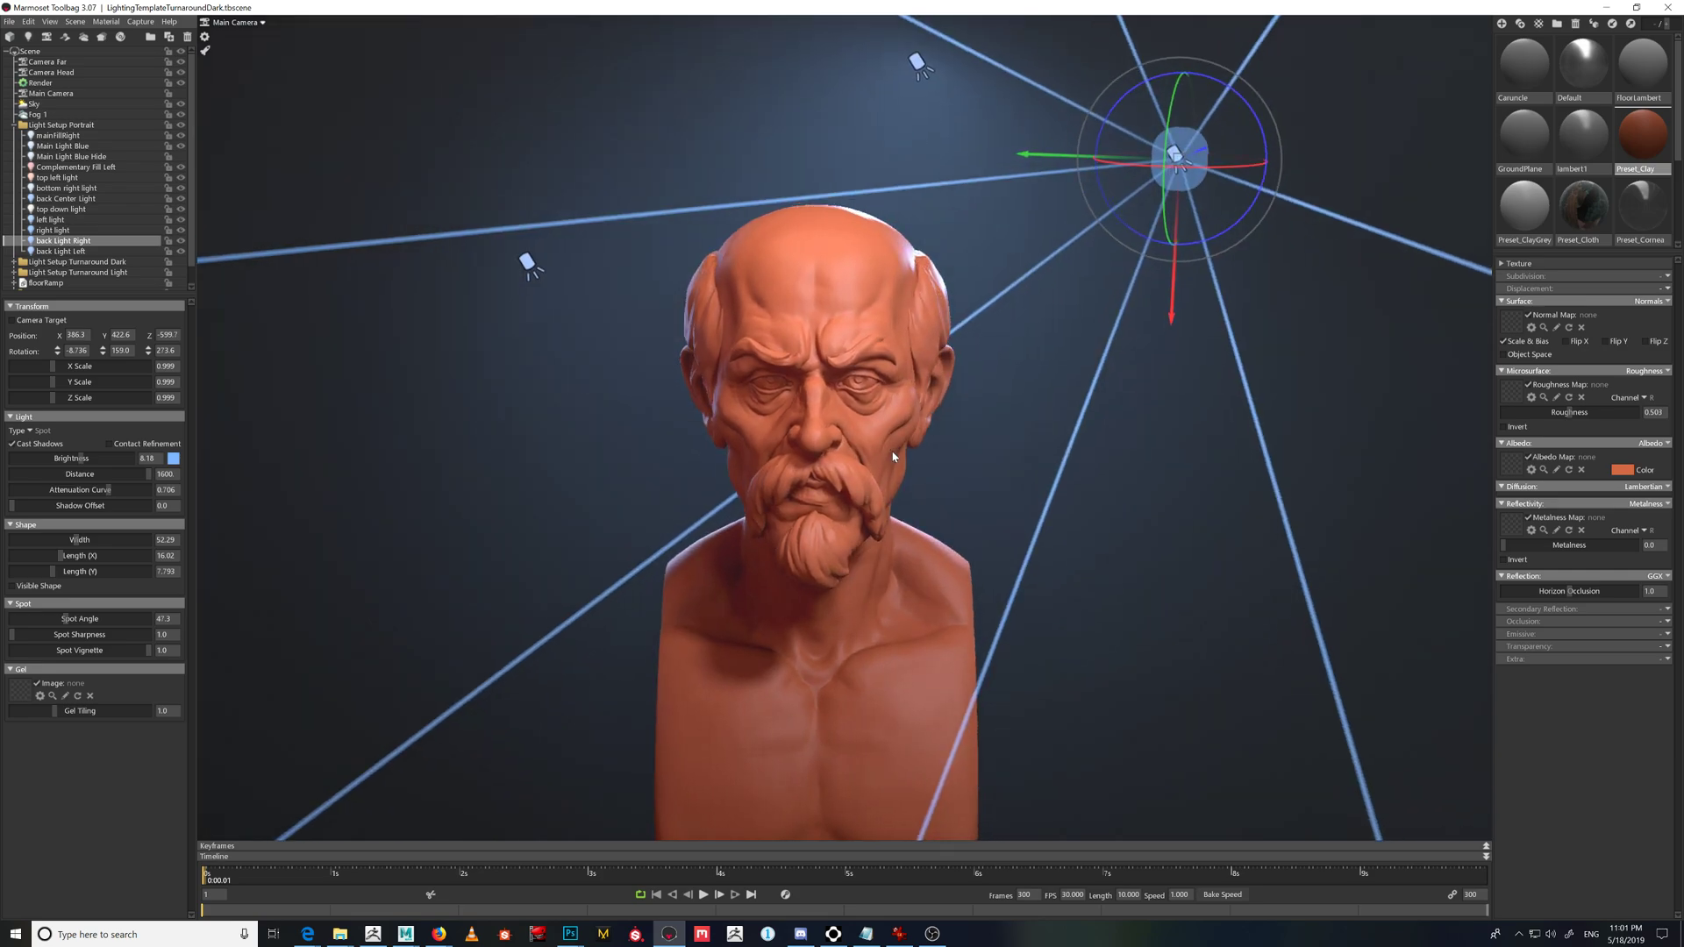
- Collapse the Light Setup Portrait group, select Camera Far, and preview the bust through Camera Far and Camera Head
click(13, 126)
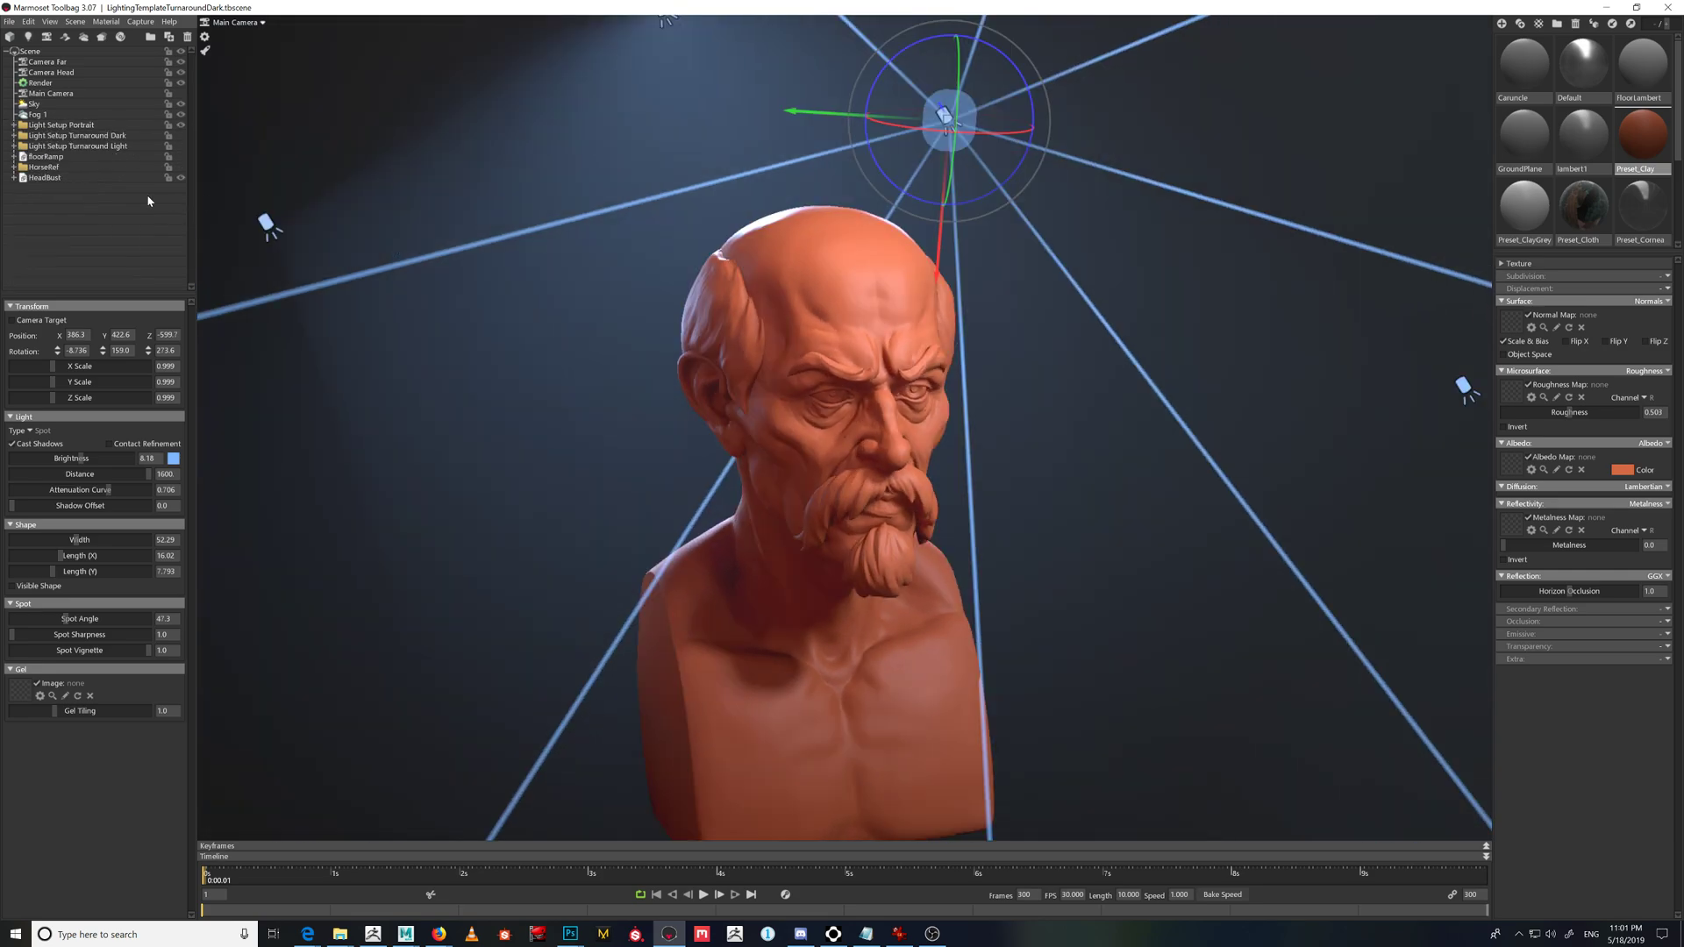
drag(477, 200, 548, 183)
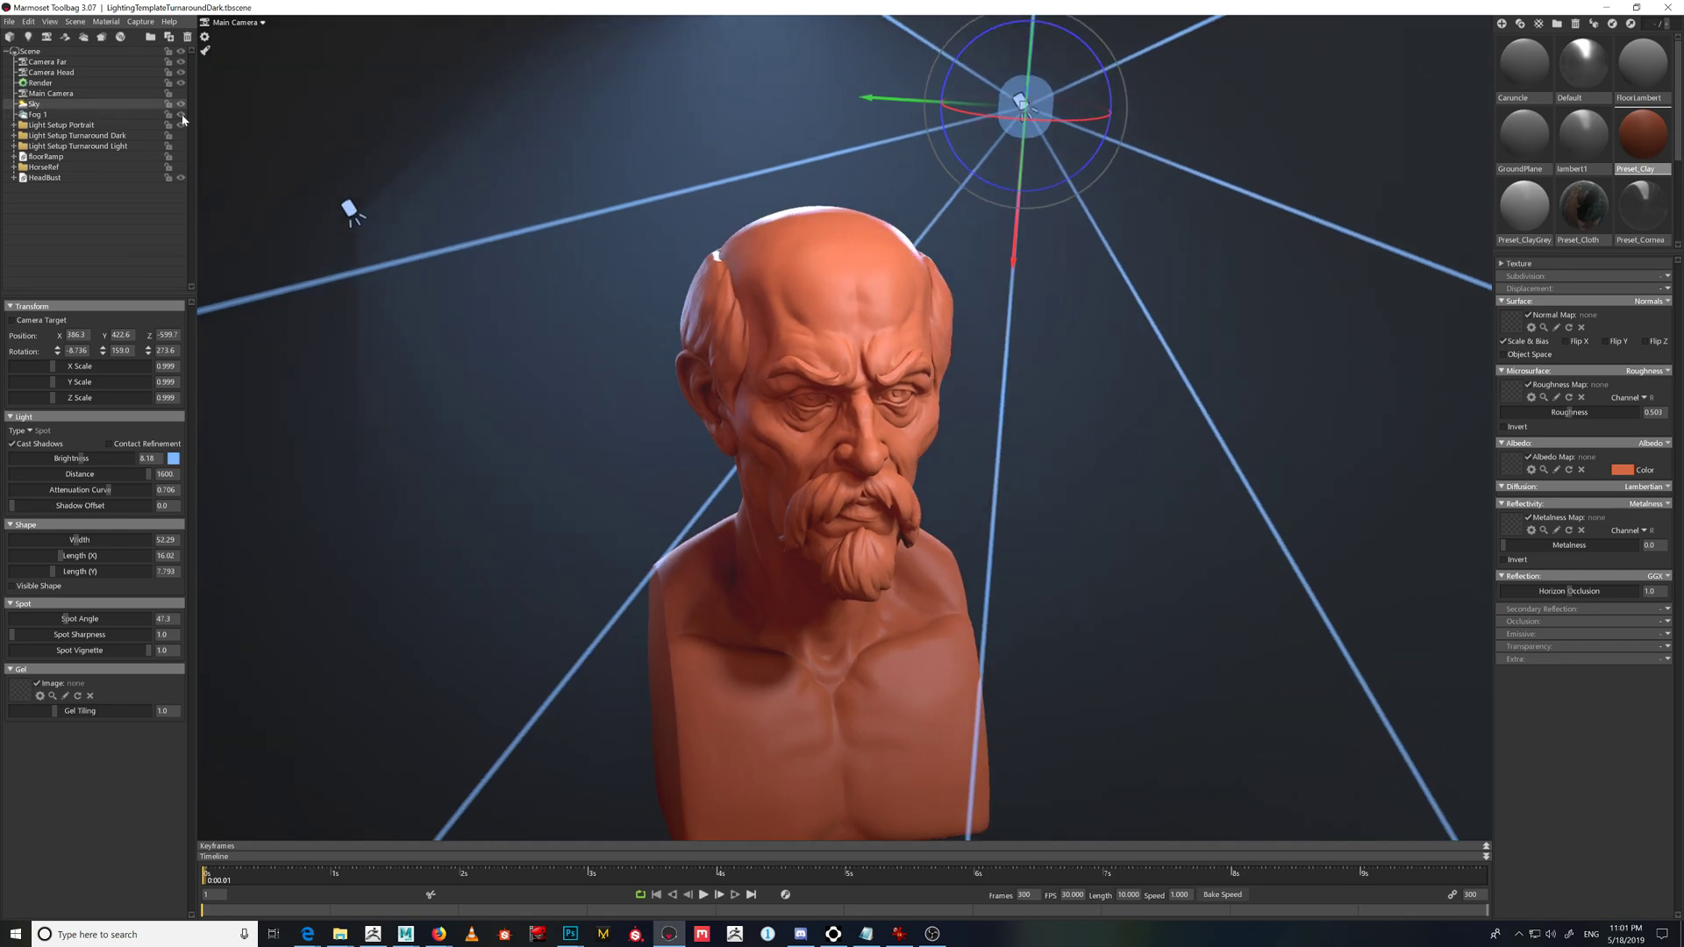
click(52, 63)
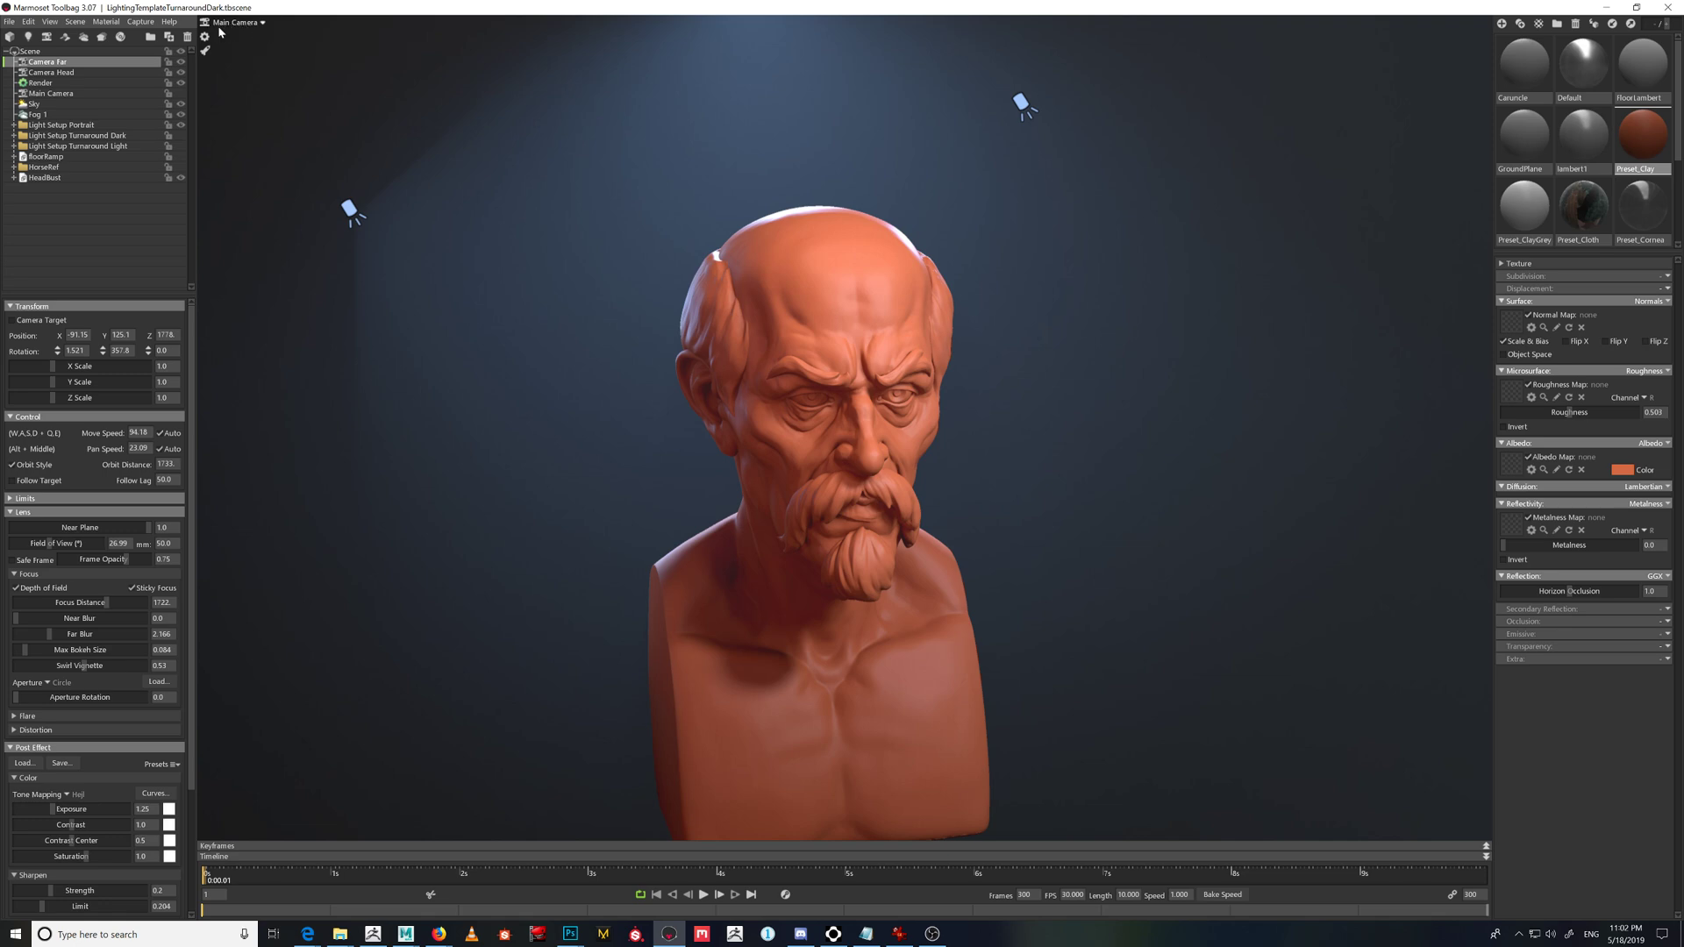
click(254, 23)
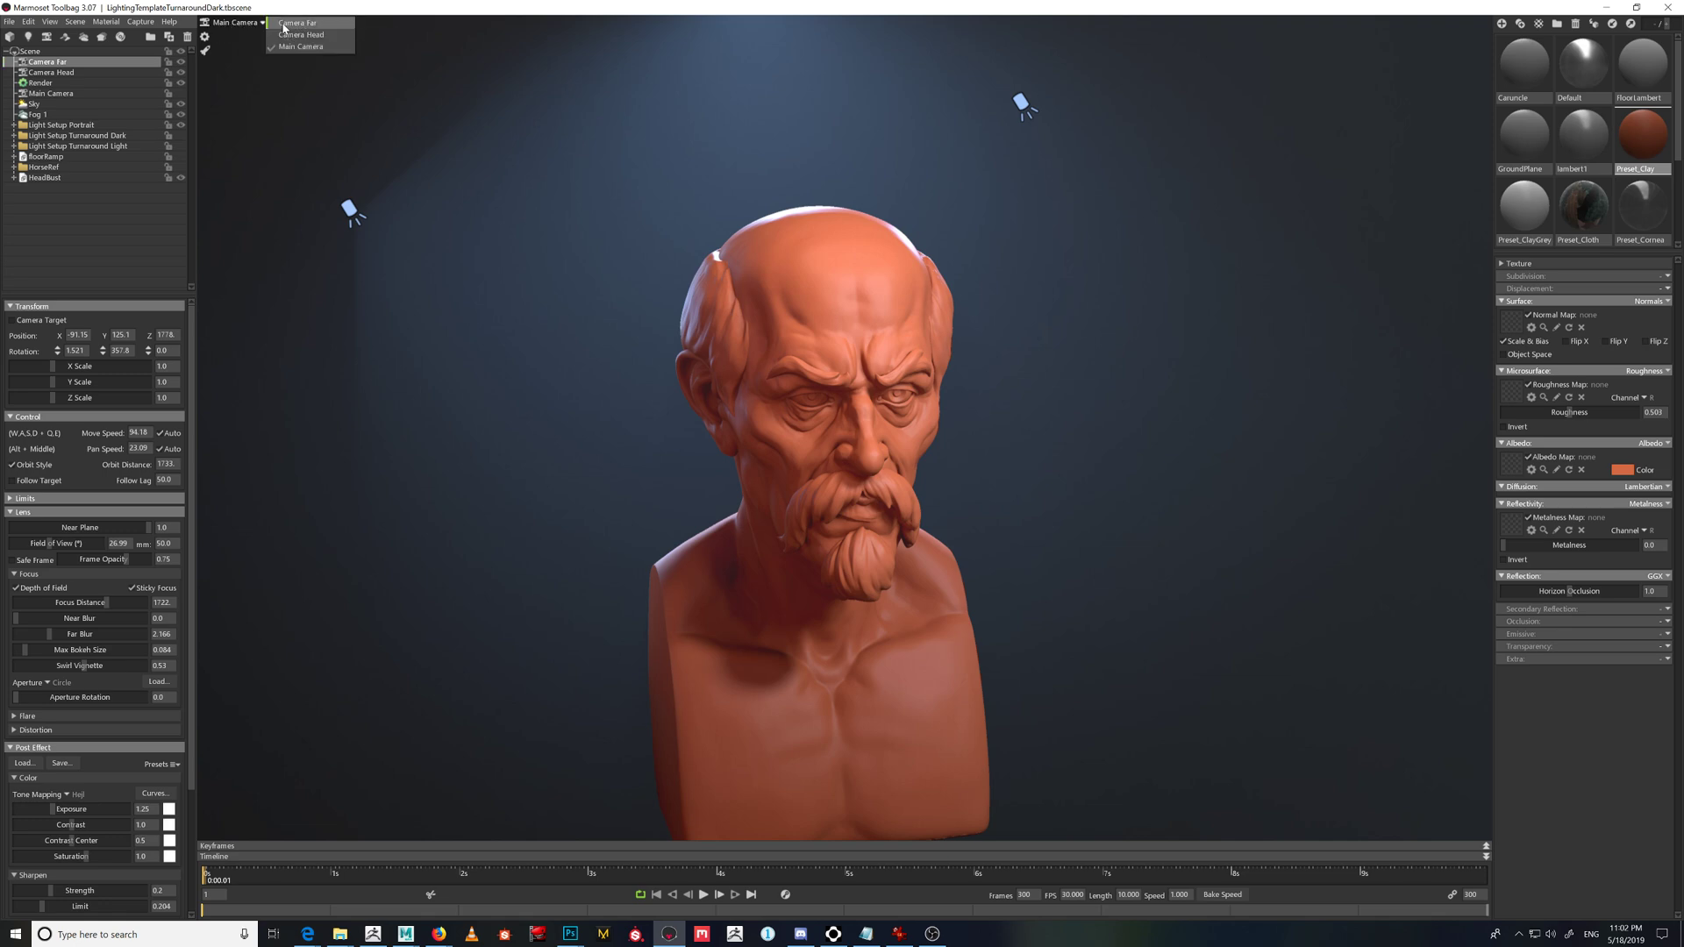
click(284, 26)
click(281, 23)
click(294, 34)
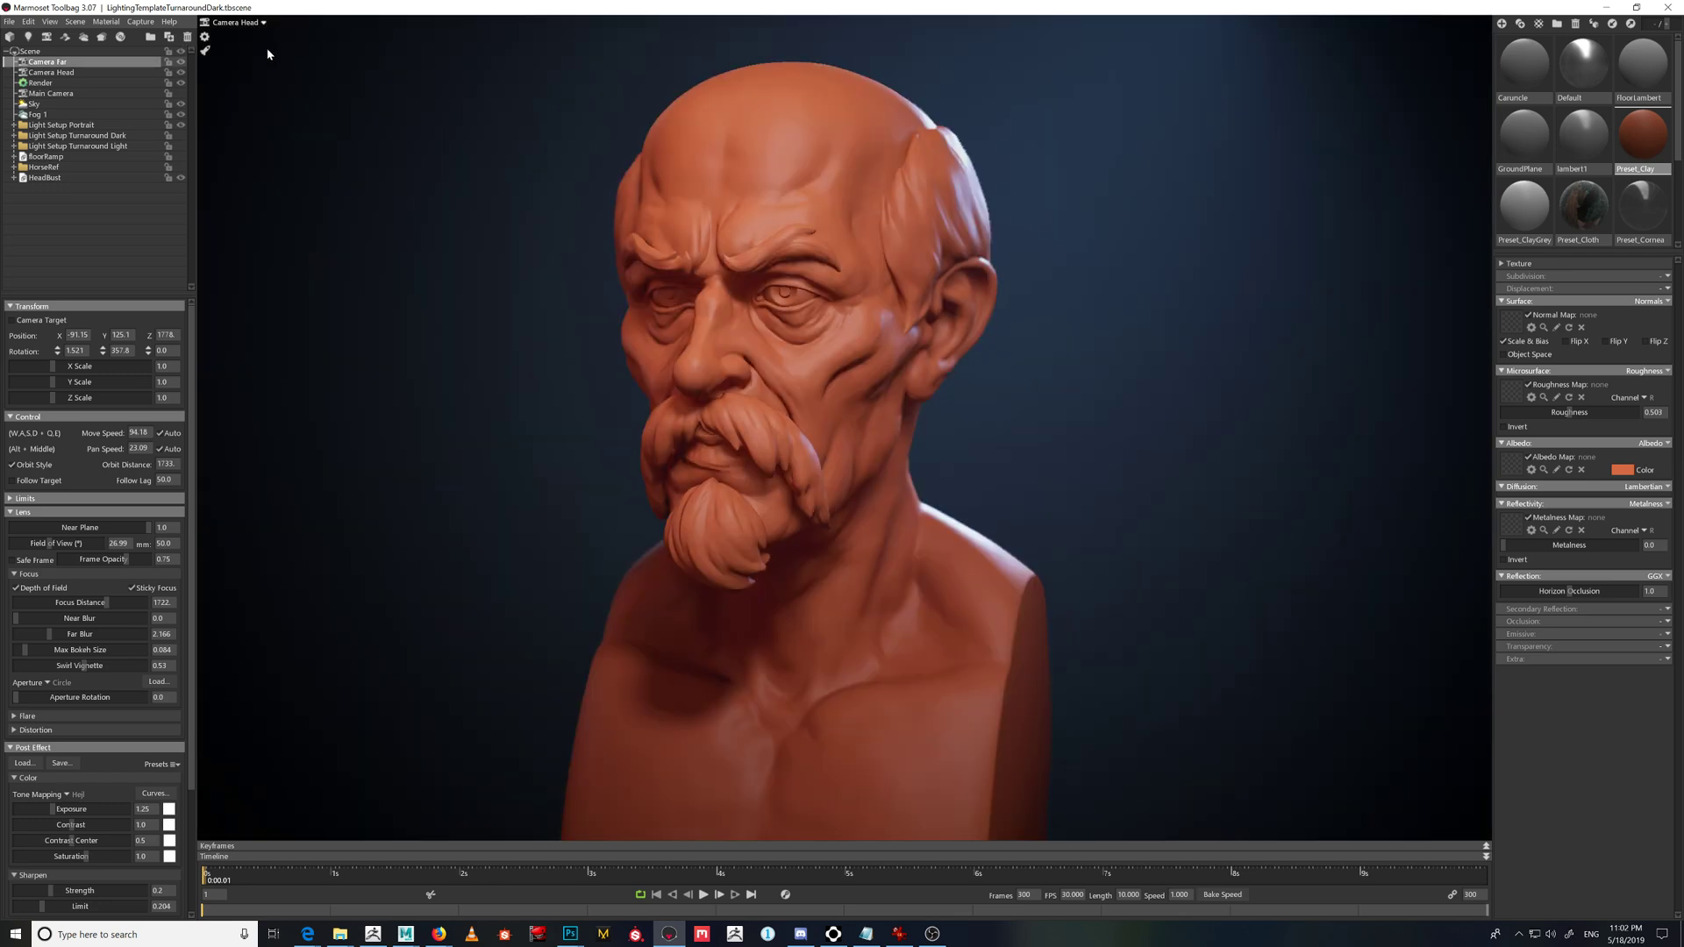
- Compare the Main Camera view with Camera Head, return to Camera Head and select that camera to show its settings
click(249, 23)
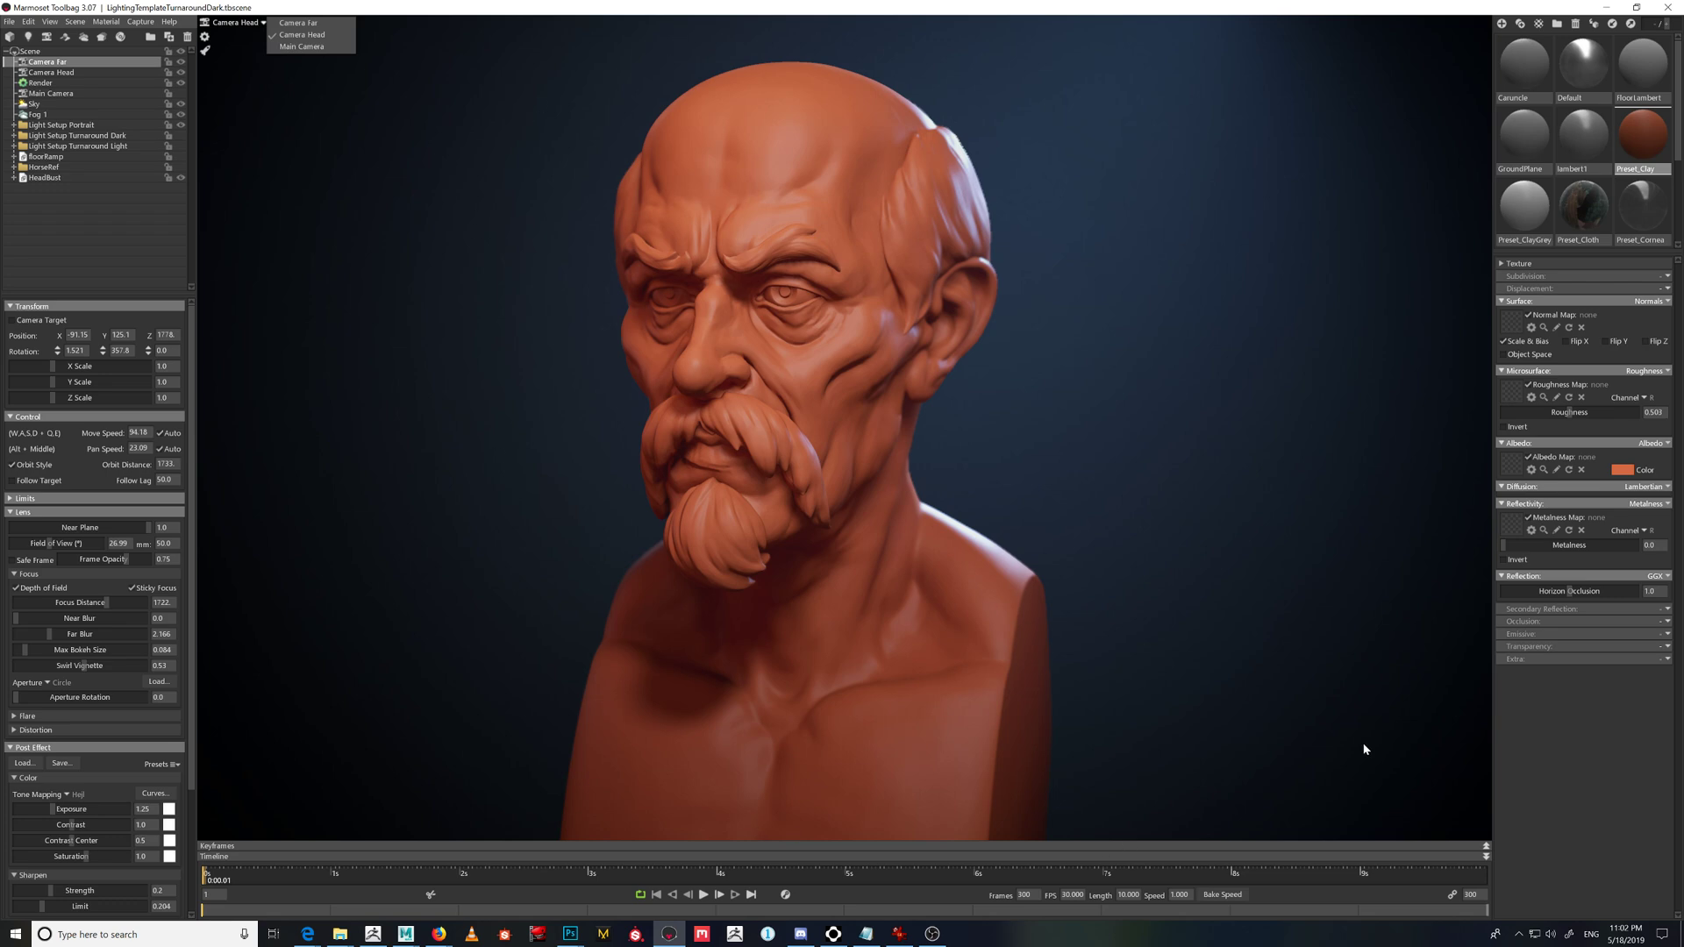
click(305, 47)
drag(892, 402, 767, 365)
click(247, 25)
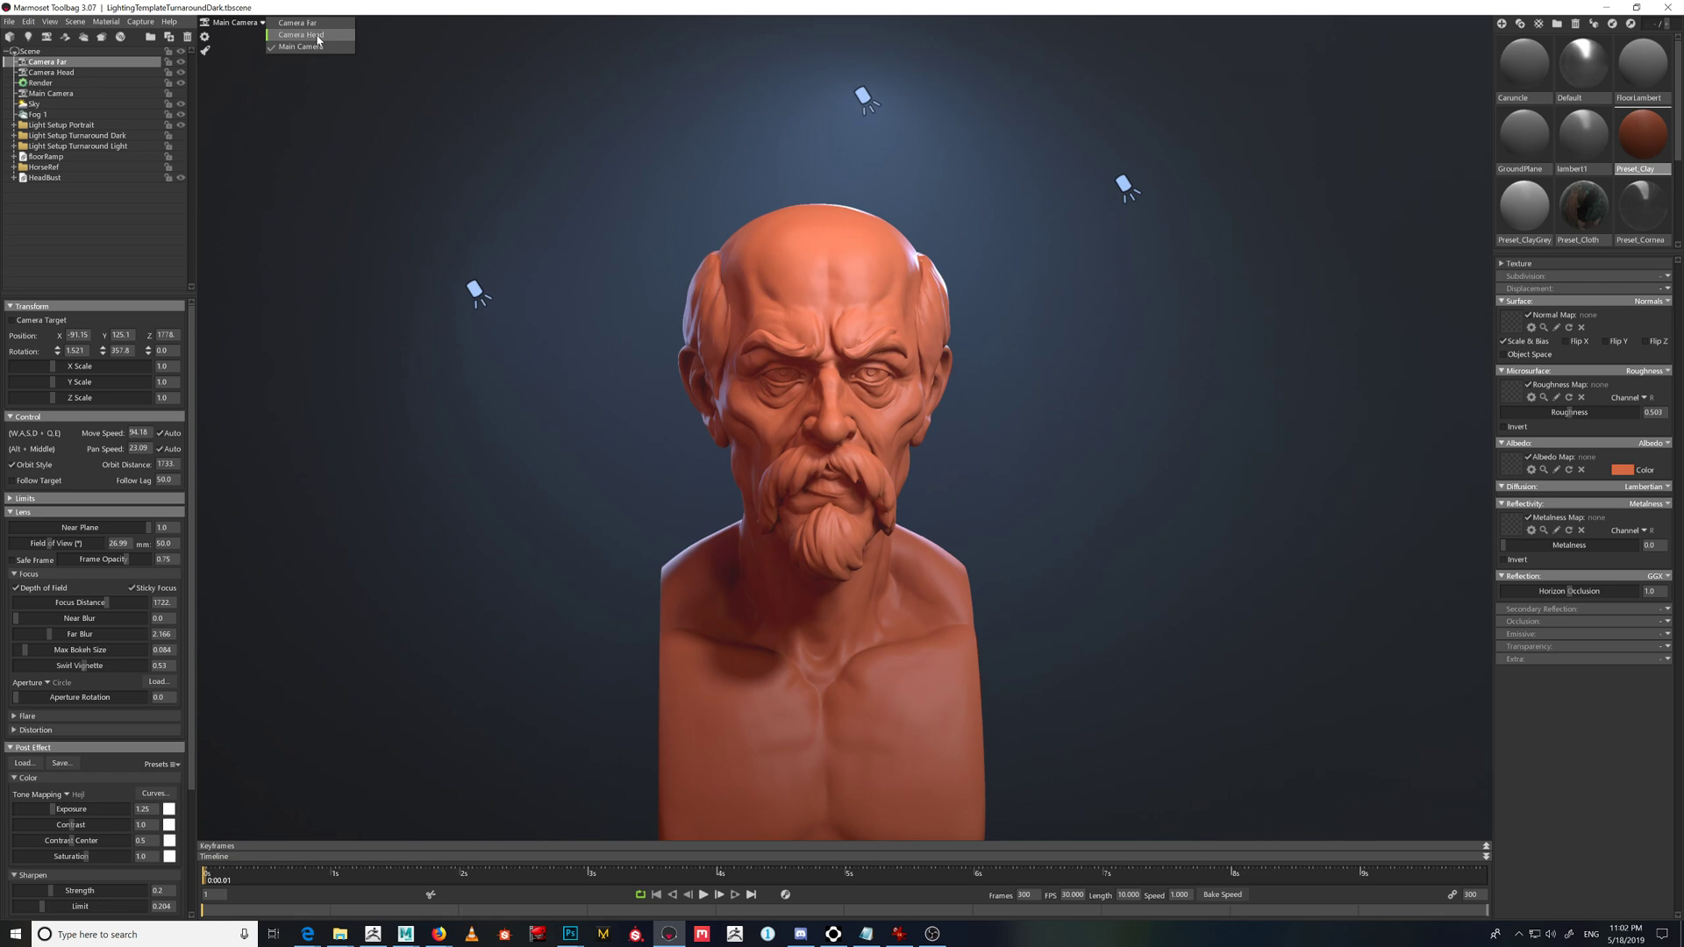
click(301, 35)
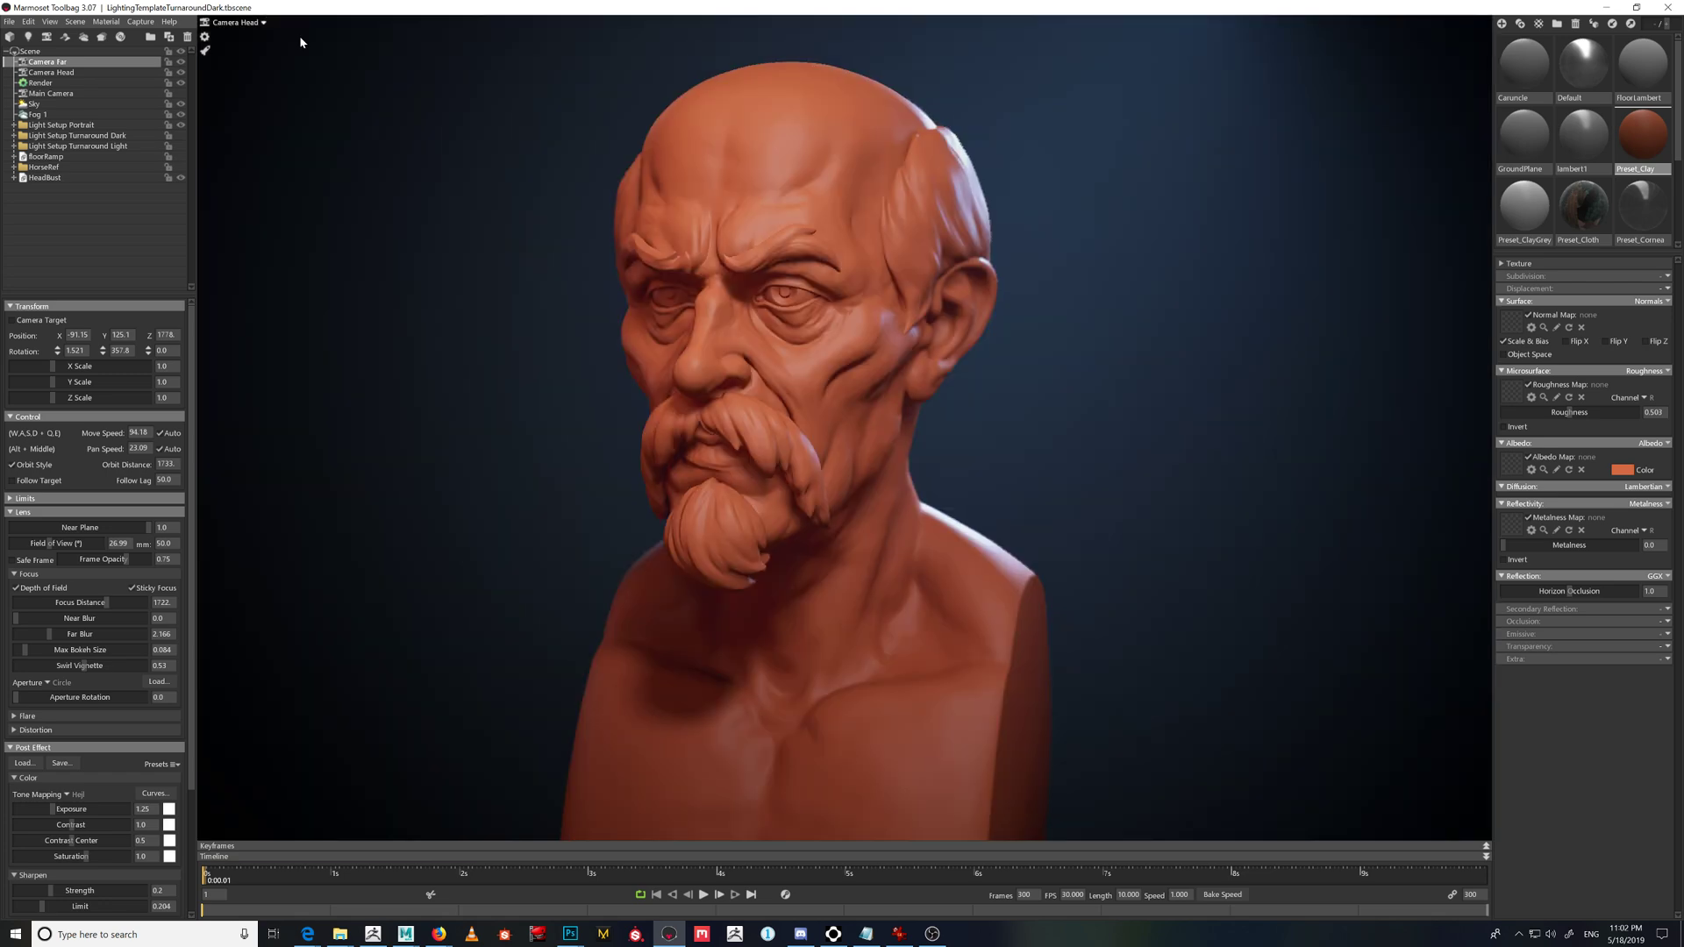
click(45, 72)
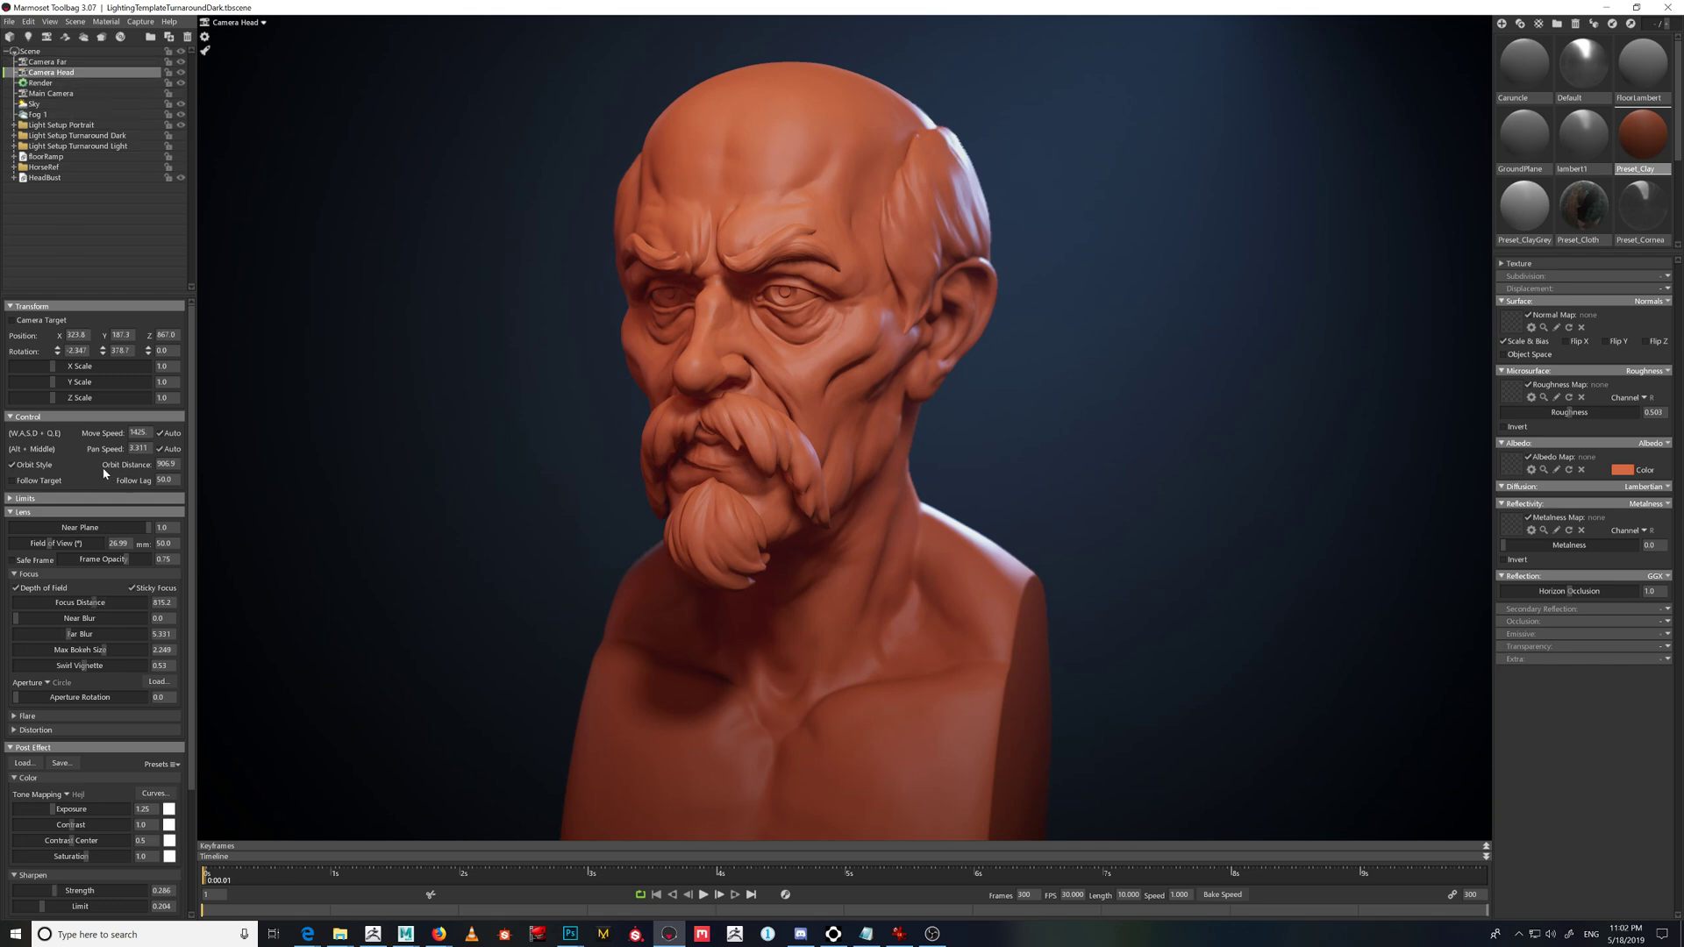
- Try Linear tone mapping on Camera Head and set it back to Hejl
scroll(196, 566, down, 3)
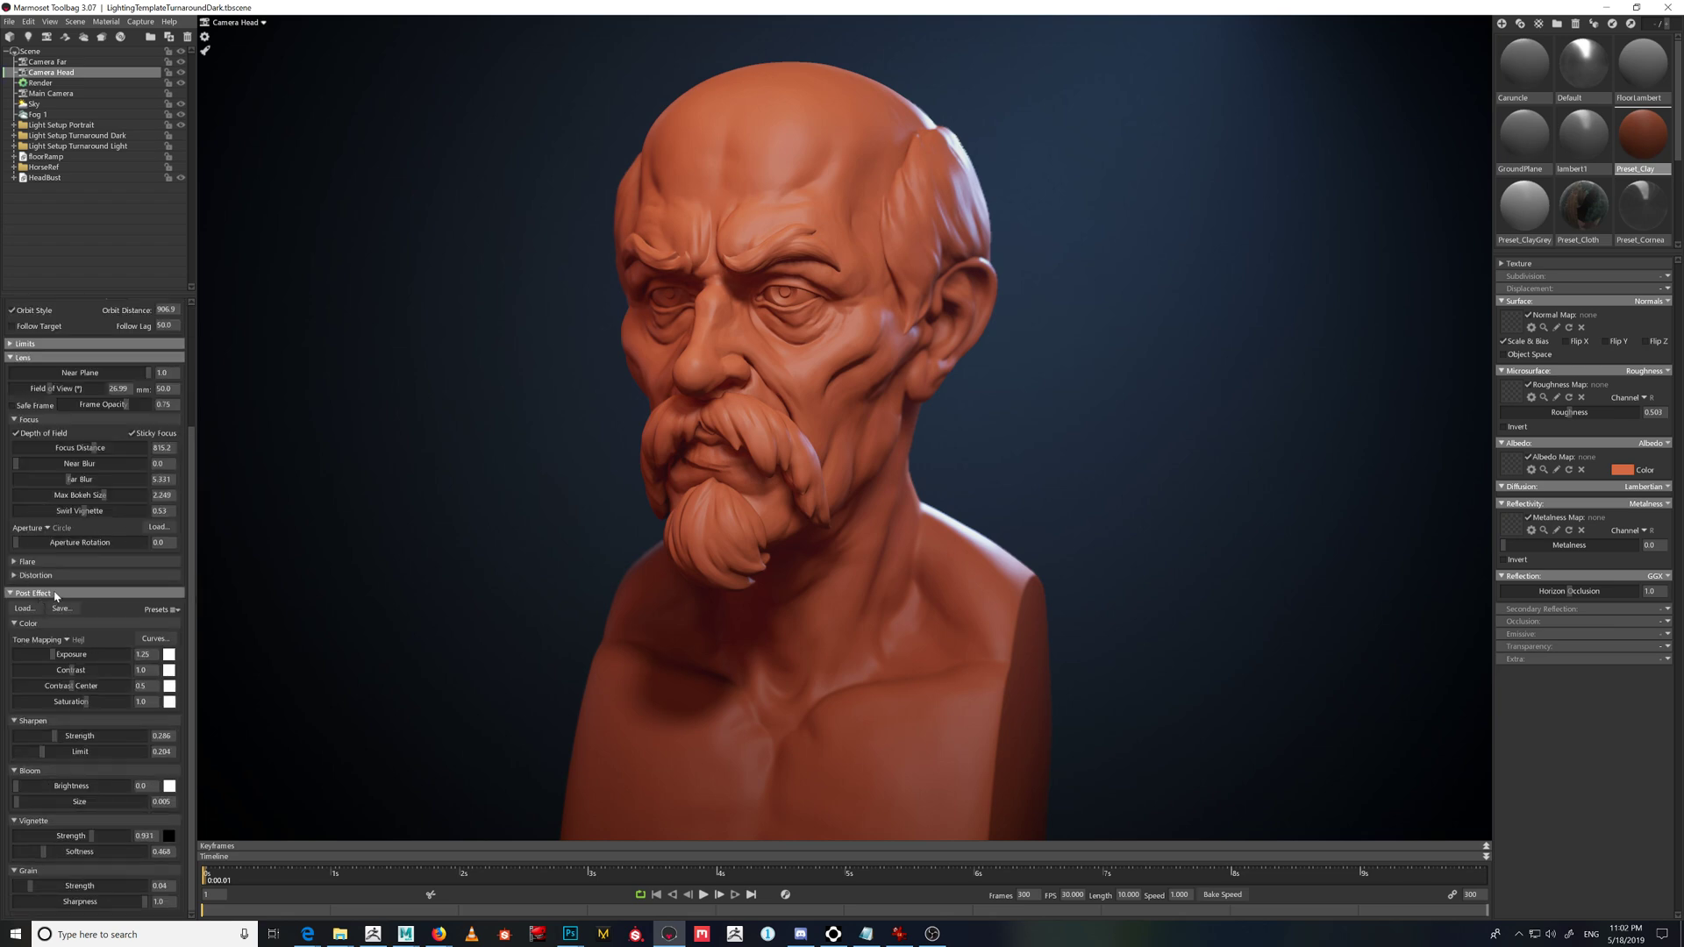
click(70, 645)
click(88, 641)
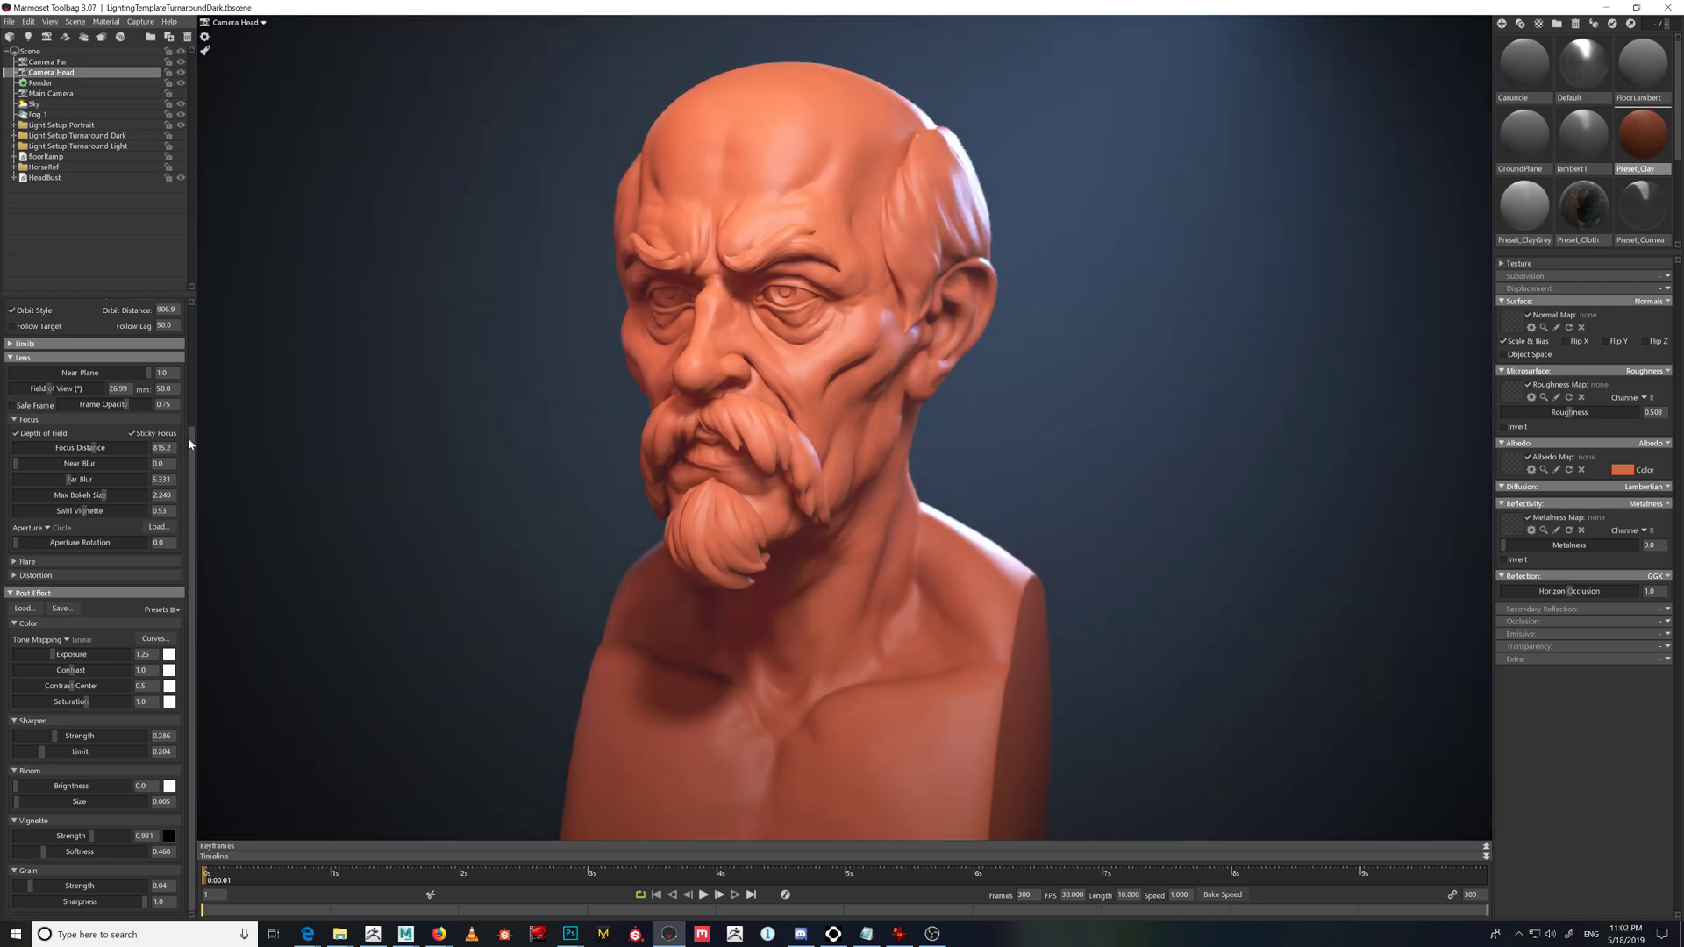
click(60, 643)
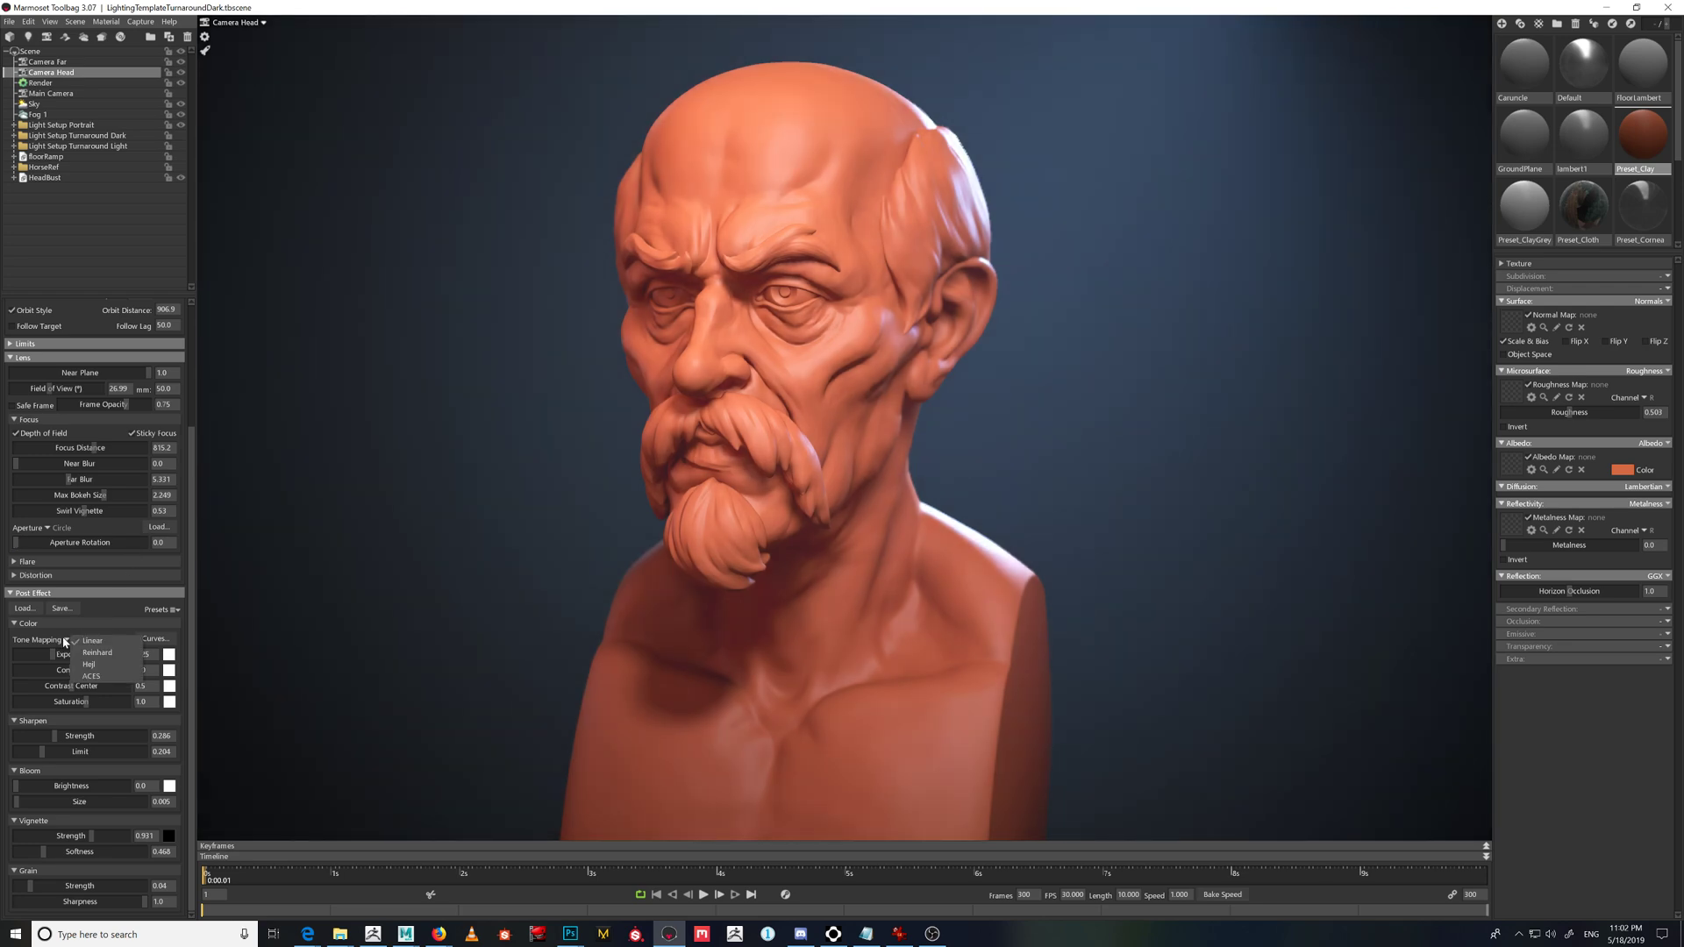
click(102, 664)
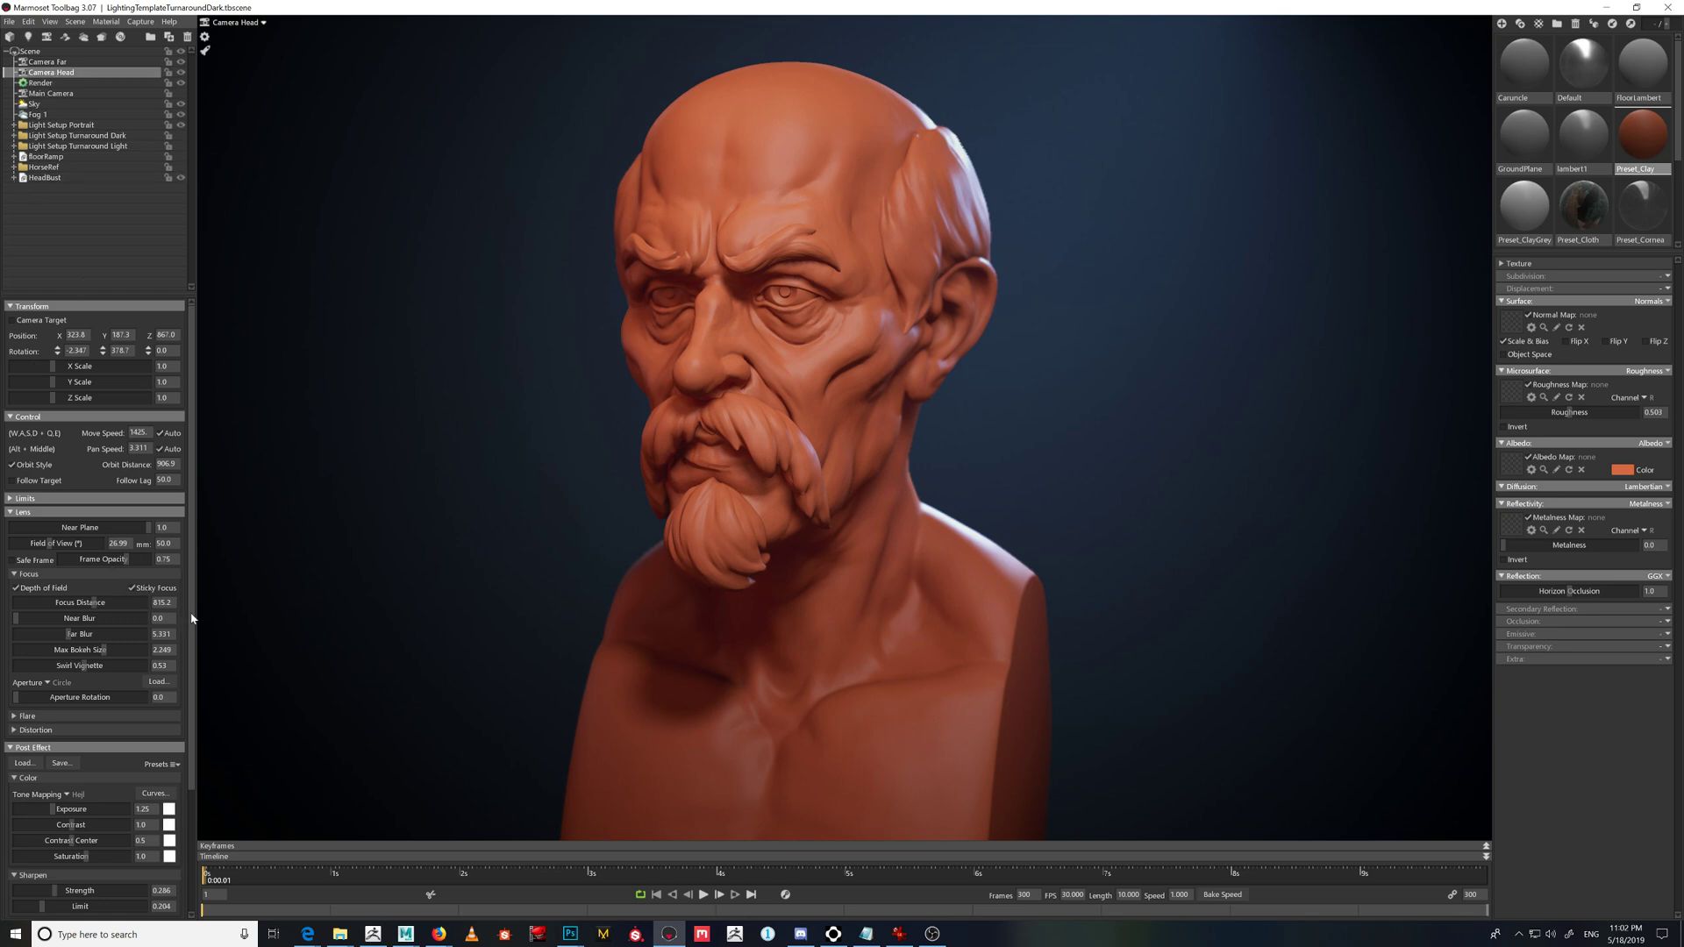
- Try different sharpen, vignette and grain strengths in Camera Head's post effects, undoing the sharpen change
drag(191, 619, 191, 760)
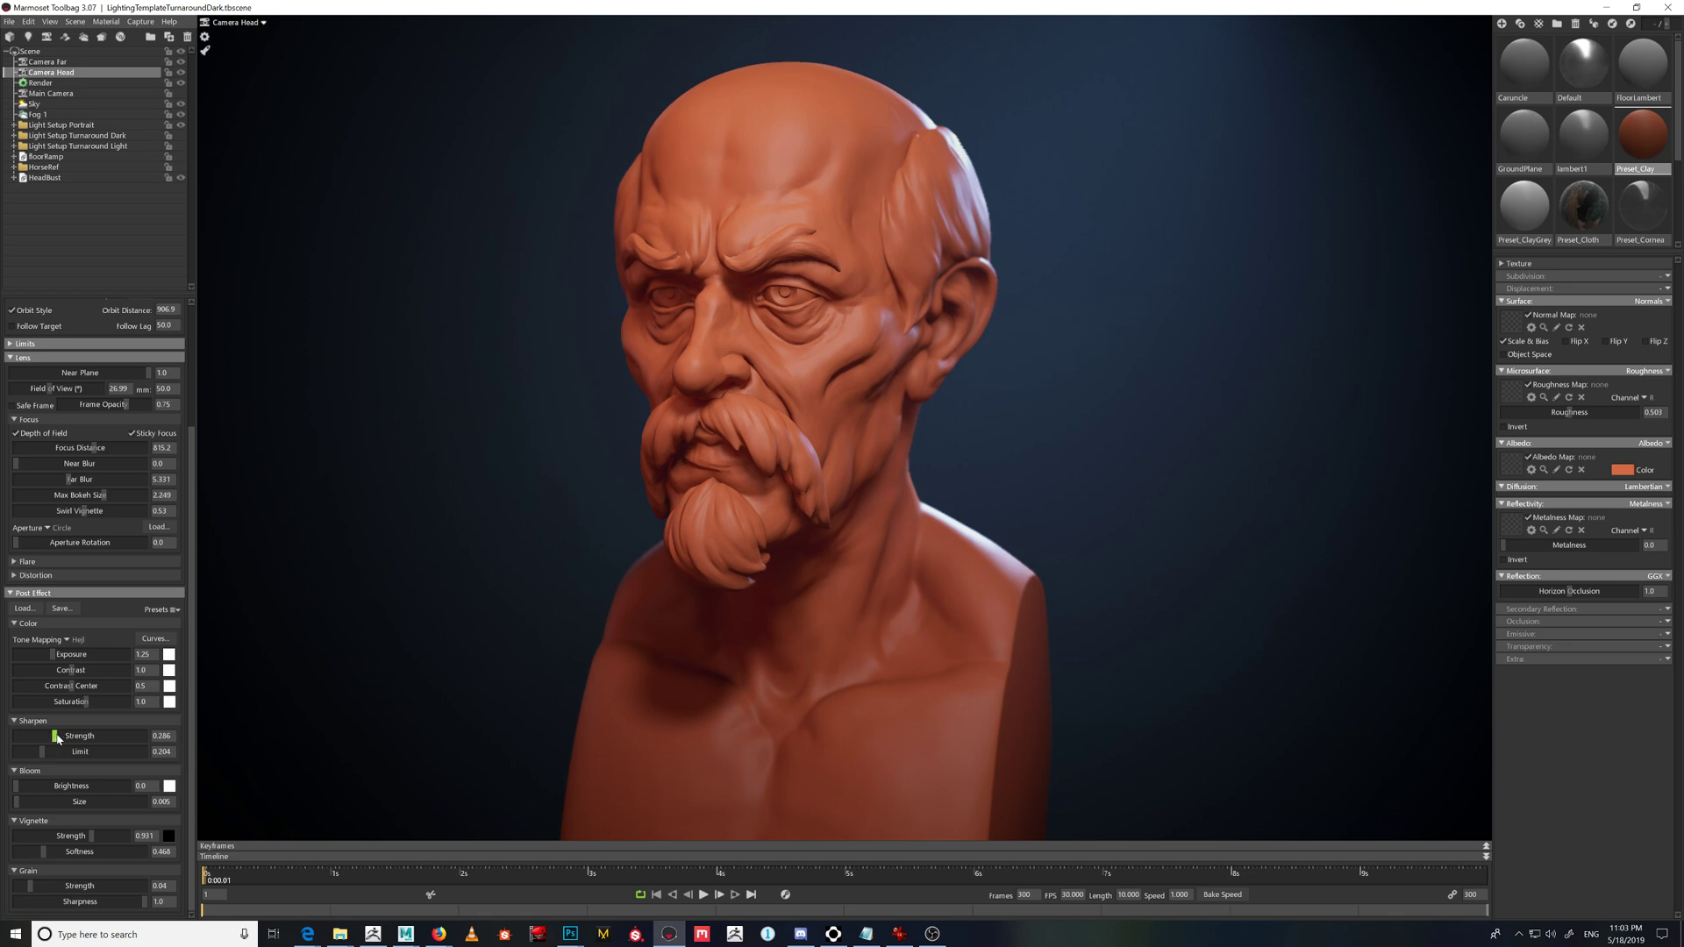
drag(55, 735, 111, 735)
key(ctrl+z)
scroll(195, 814, down, 3)
mouse_move(83, 842)
mouse_down()
mouse_move(34, 839)
mouse_move(85, 845)
mouse_up()
drag(28, 887, 95, 886)
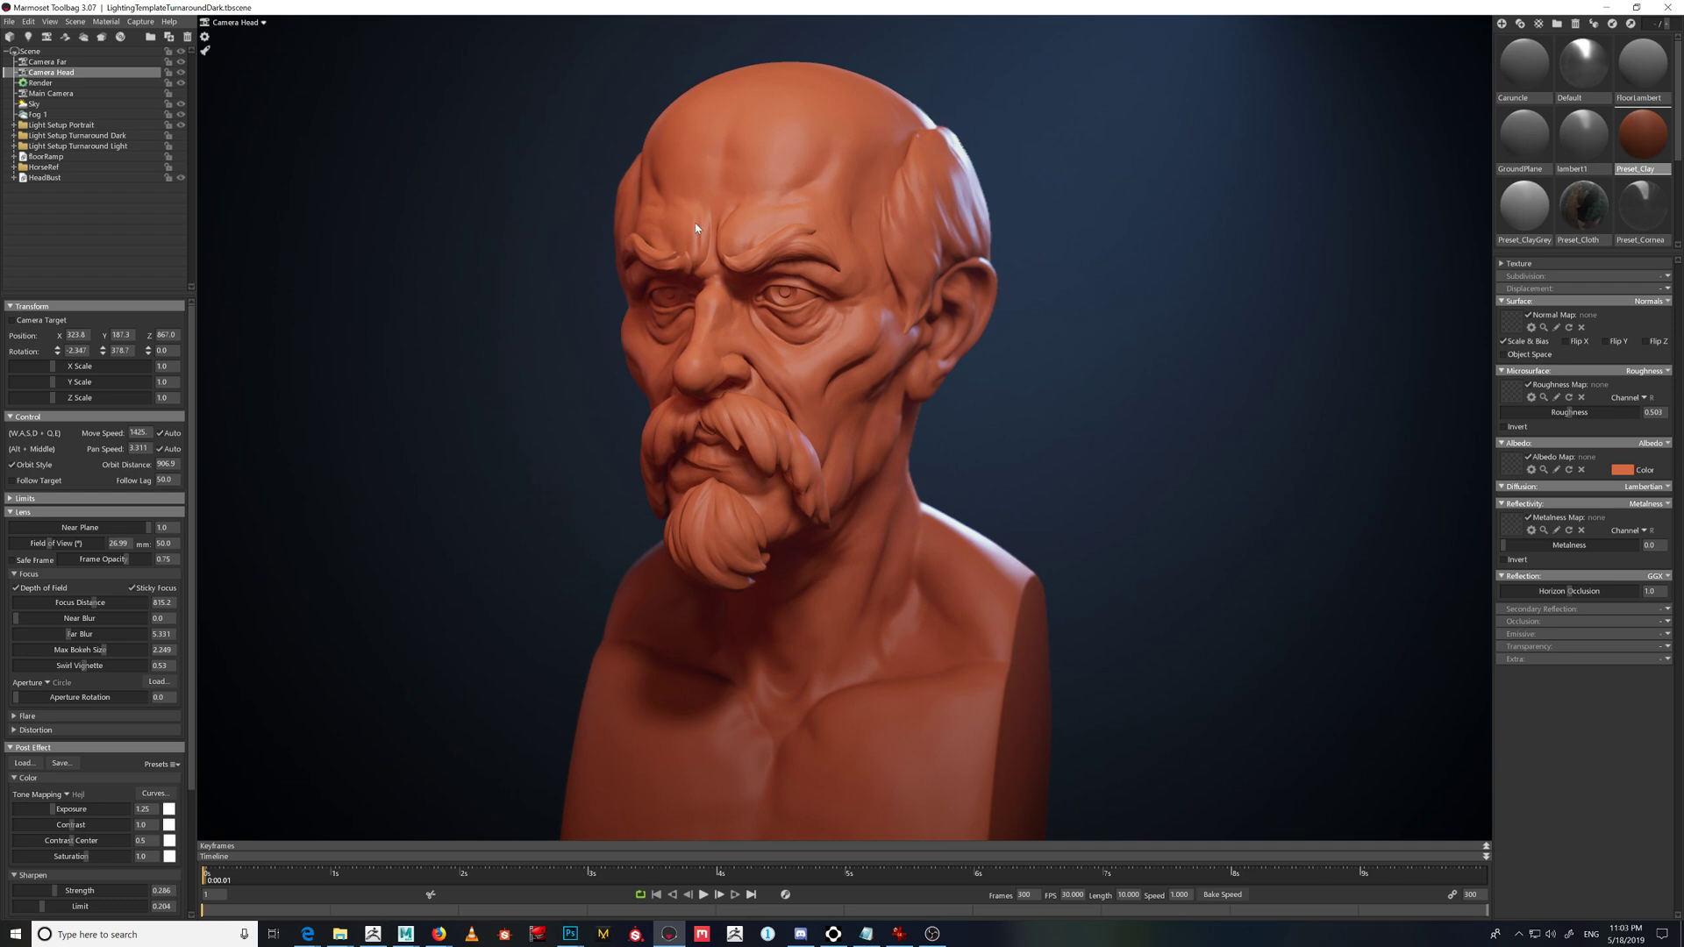
- Set the focus point on the forehead and on the ear, with Max Bokeh Size about 3.27 and Far Blur 32
ctrl+click(686, 168)
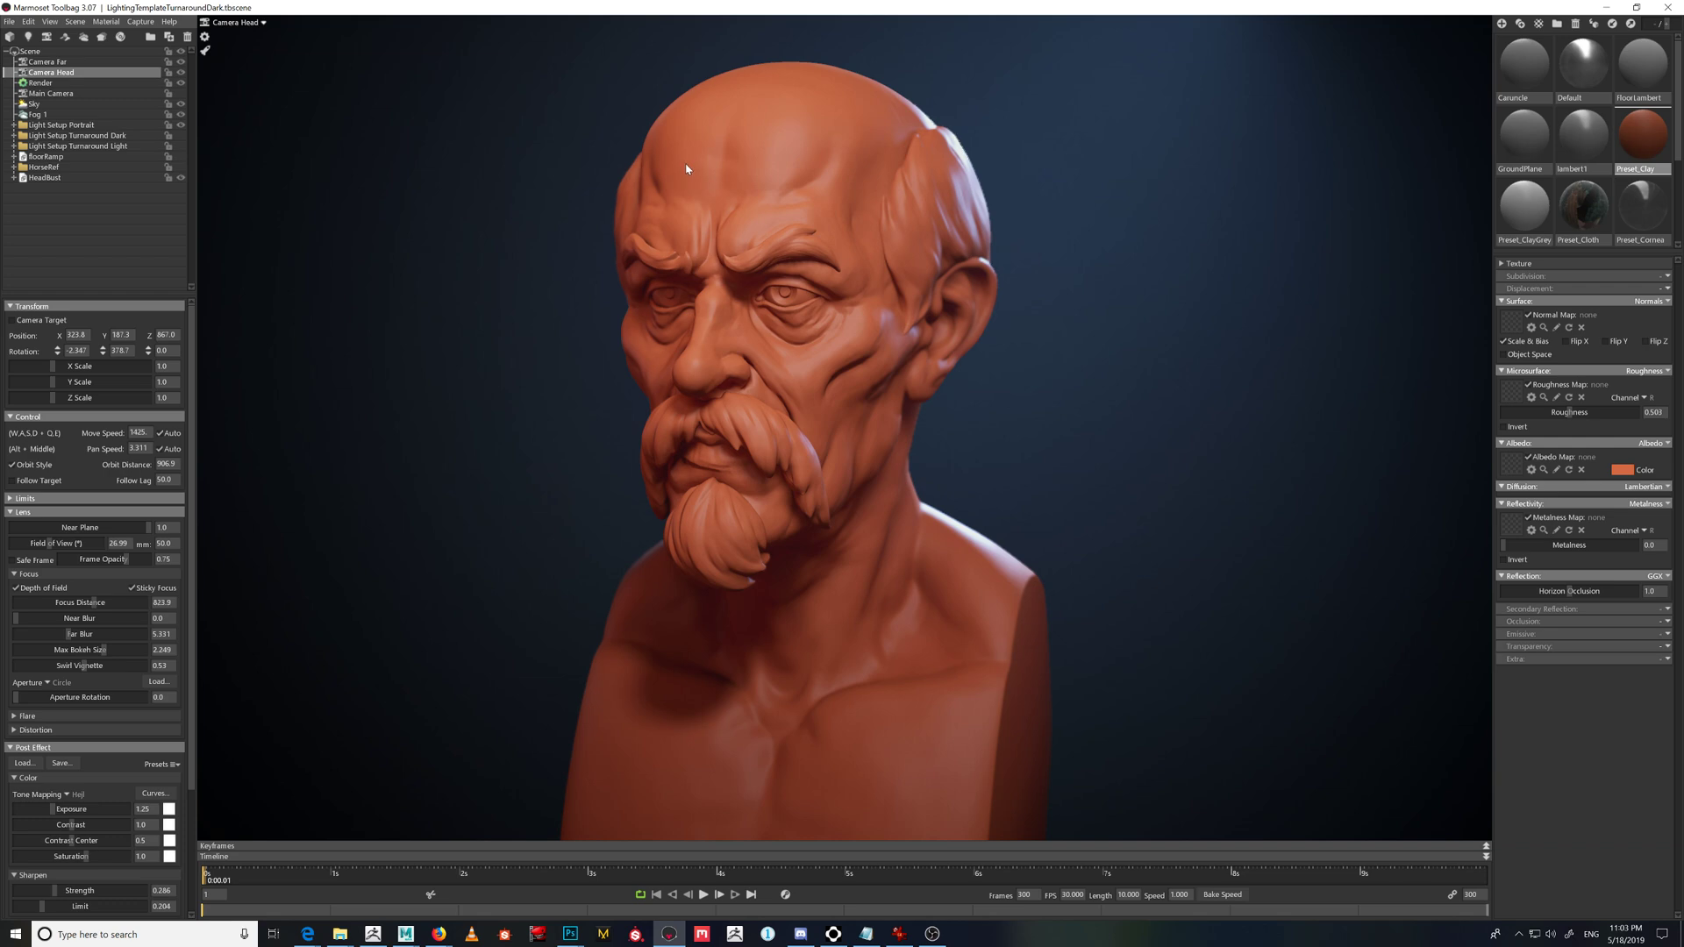
ctrl+click(991, 275)
drag(121, 650, 164, 638)
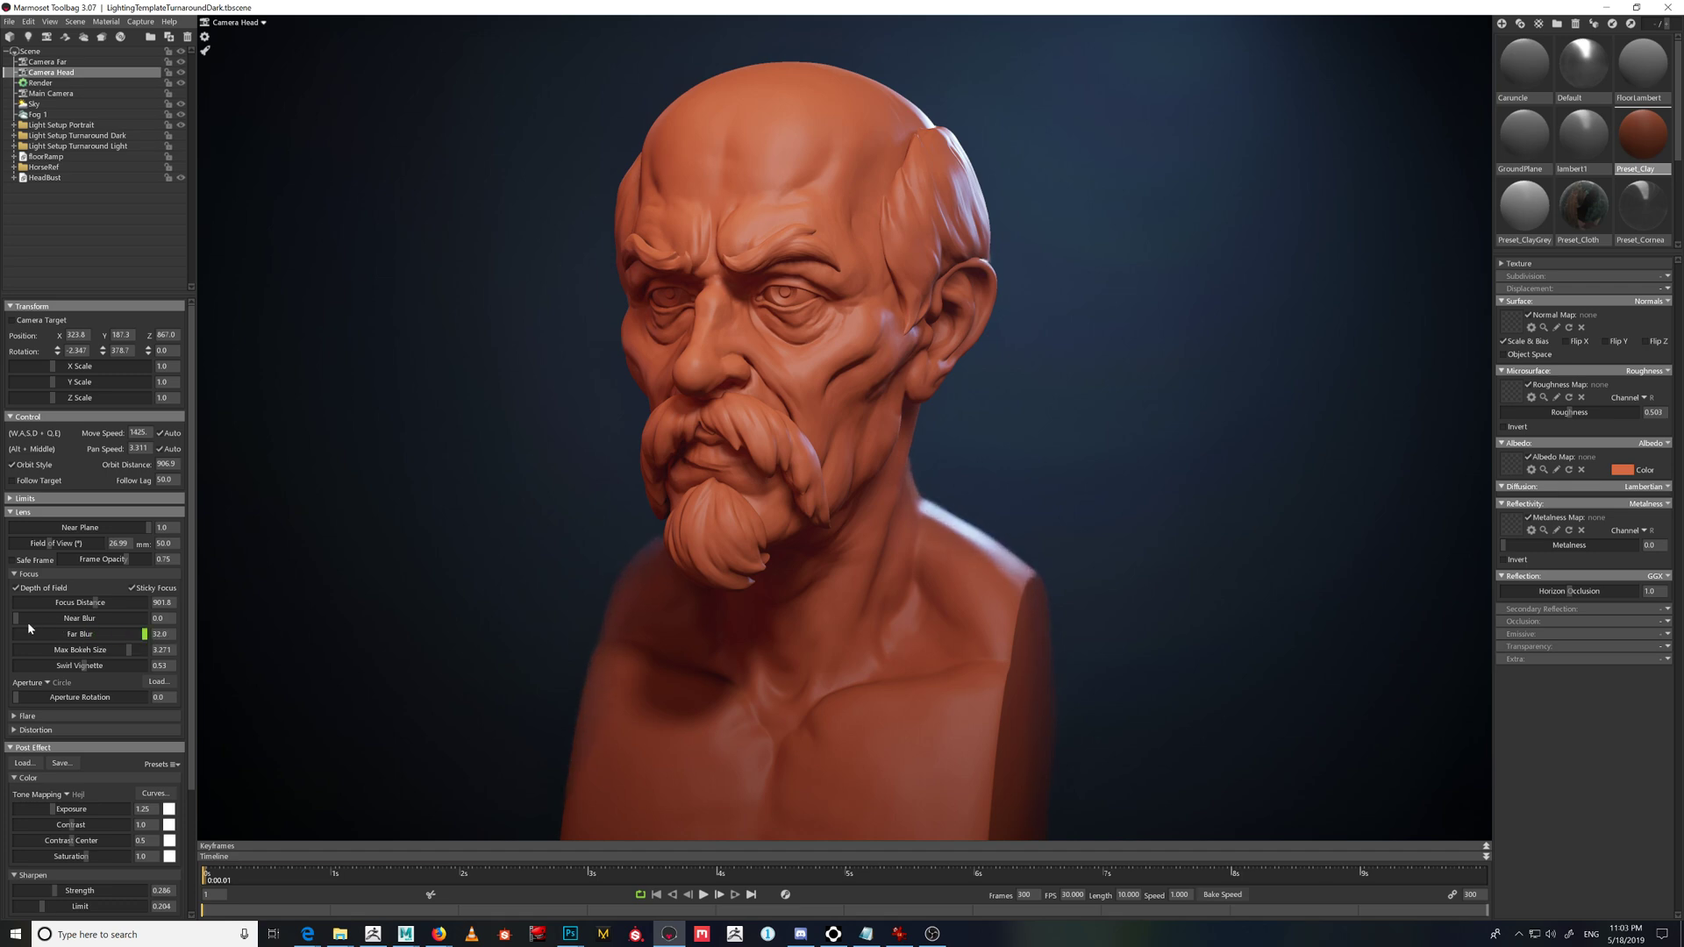
- Try Near Blur values from about 52 down to 0.75 and Far Blur about 14, with the focus moved to the face
drag(28, 618, 98, 637)
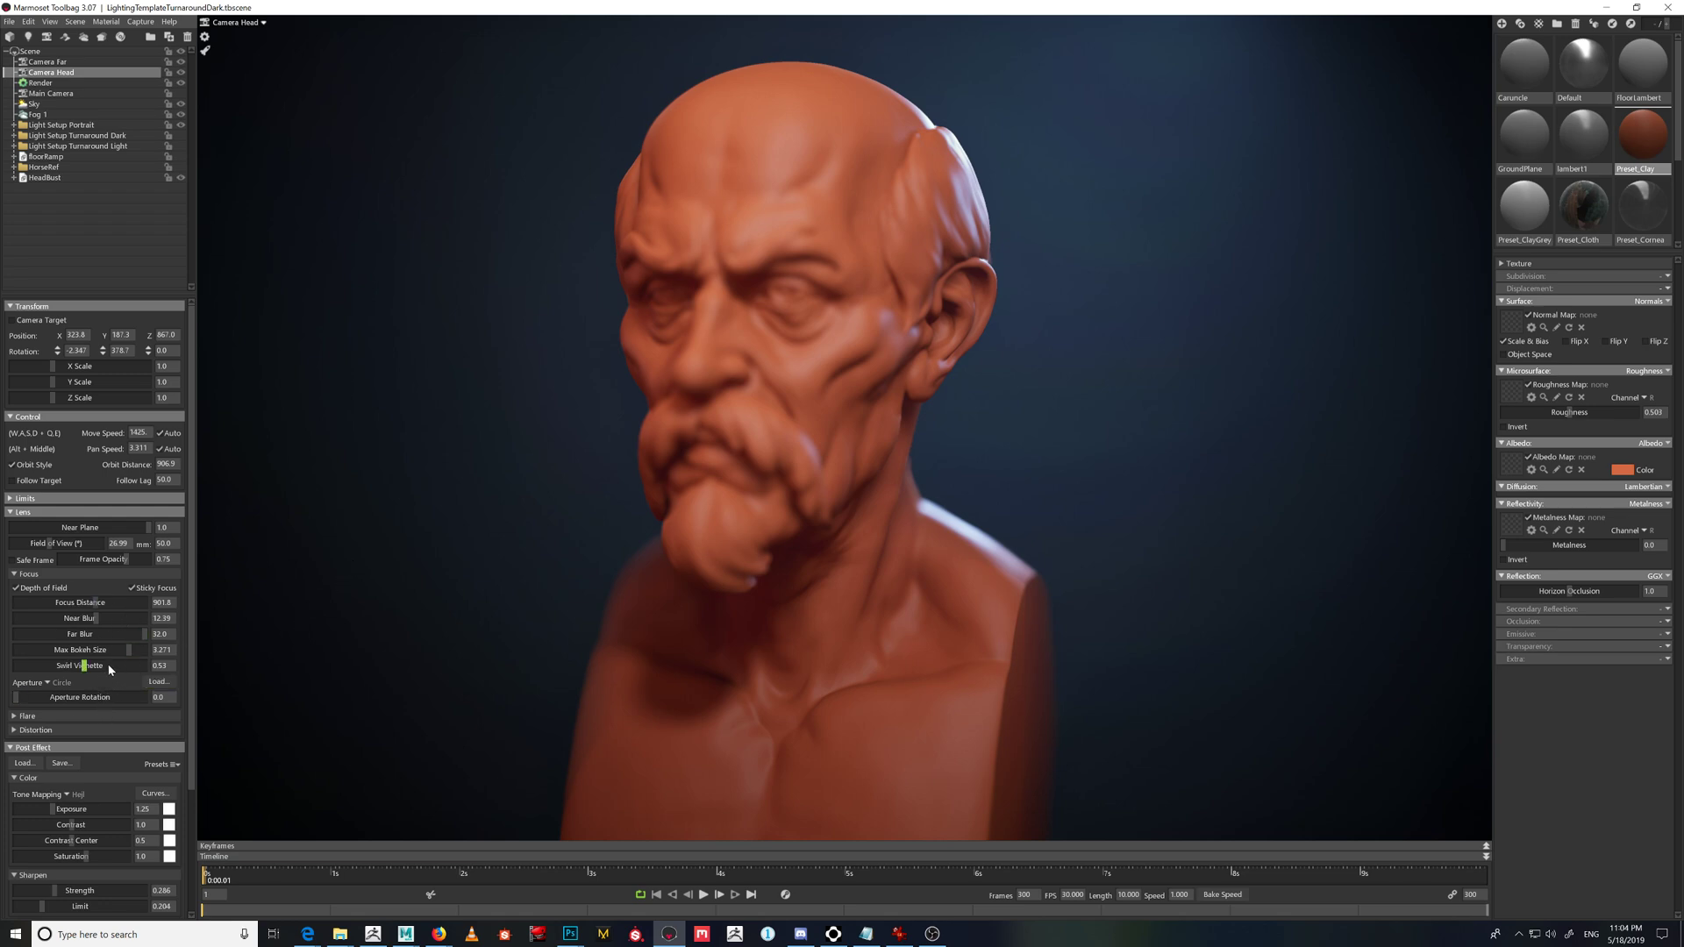
mouse_move(95, 618)
mouse_down()
mouse_move(3, 632)
mouse_move(91, 636)
mouse_move(51, 639)
mouse_move(75, 639)
mouse_up()
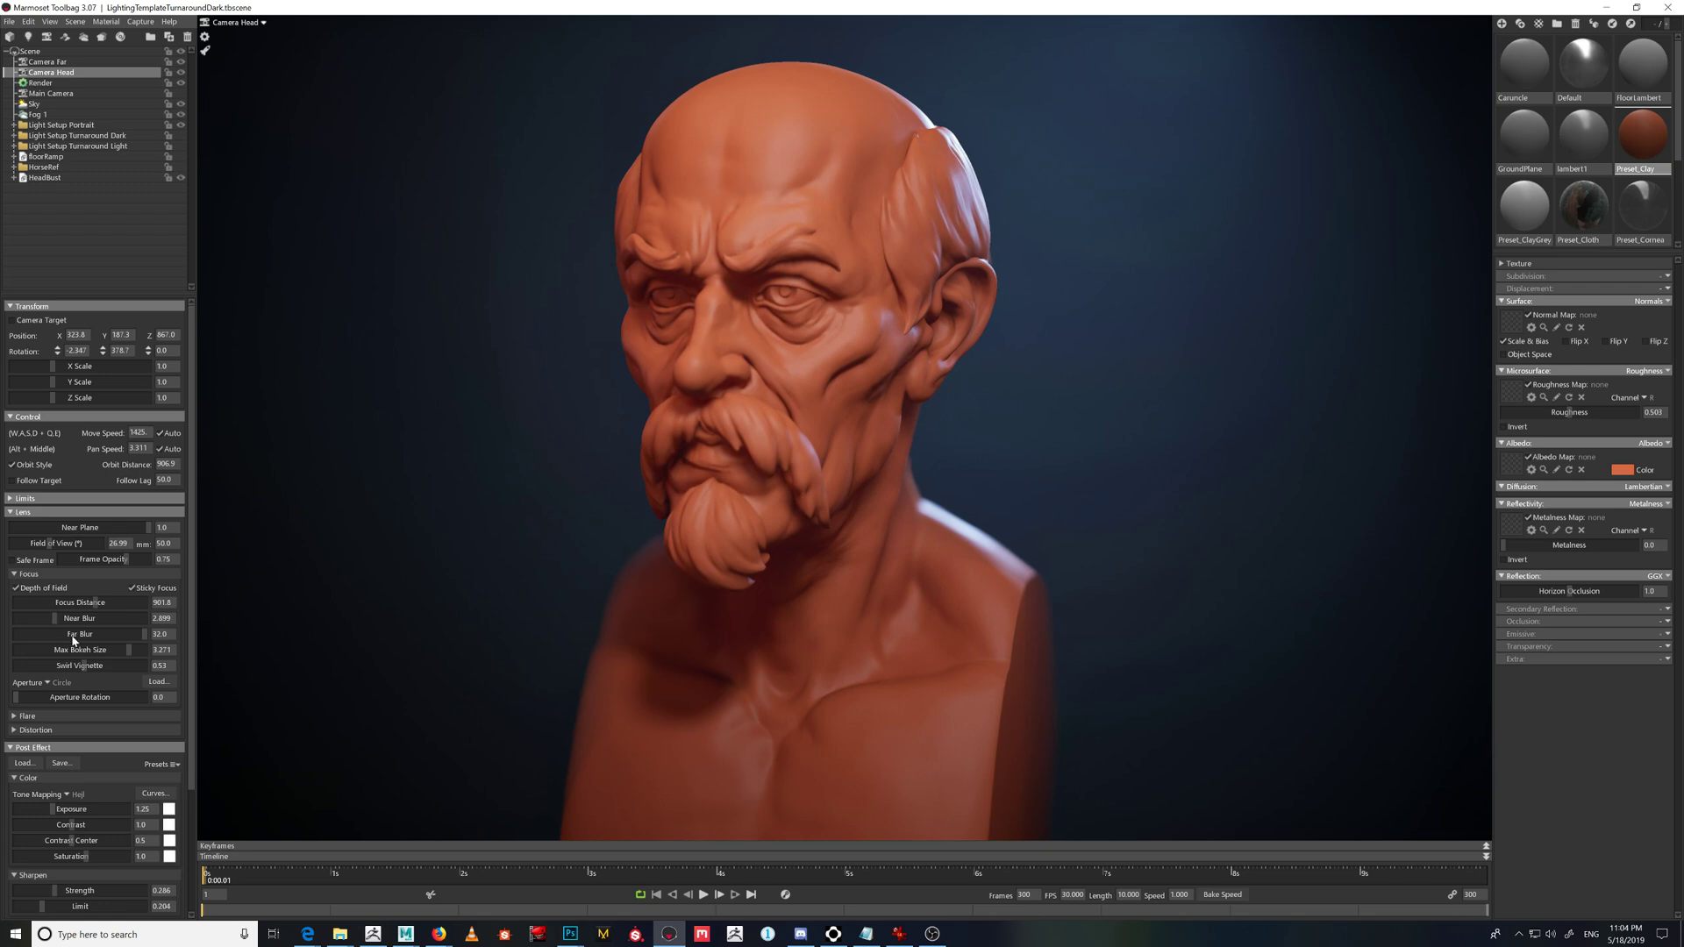
ctrl+click(865, 336)
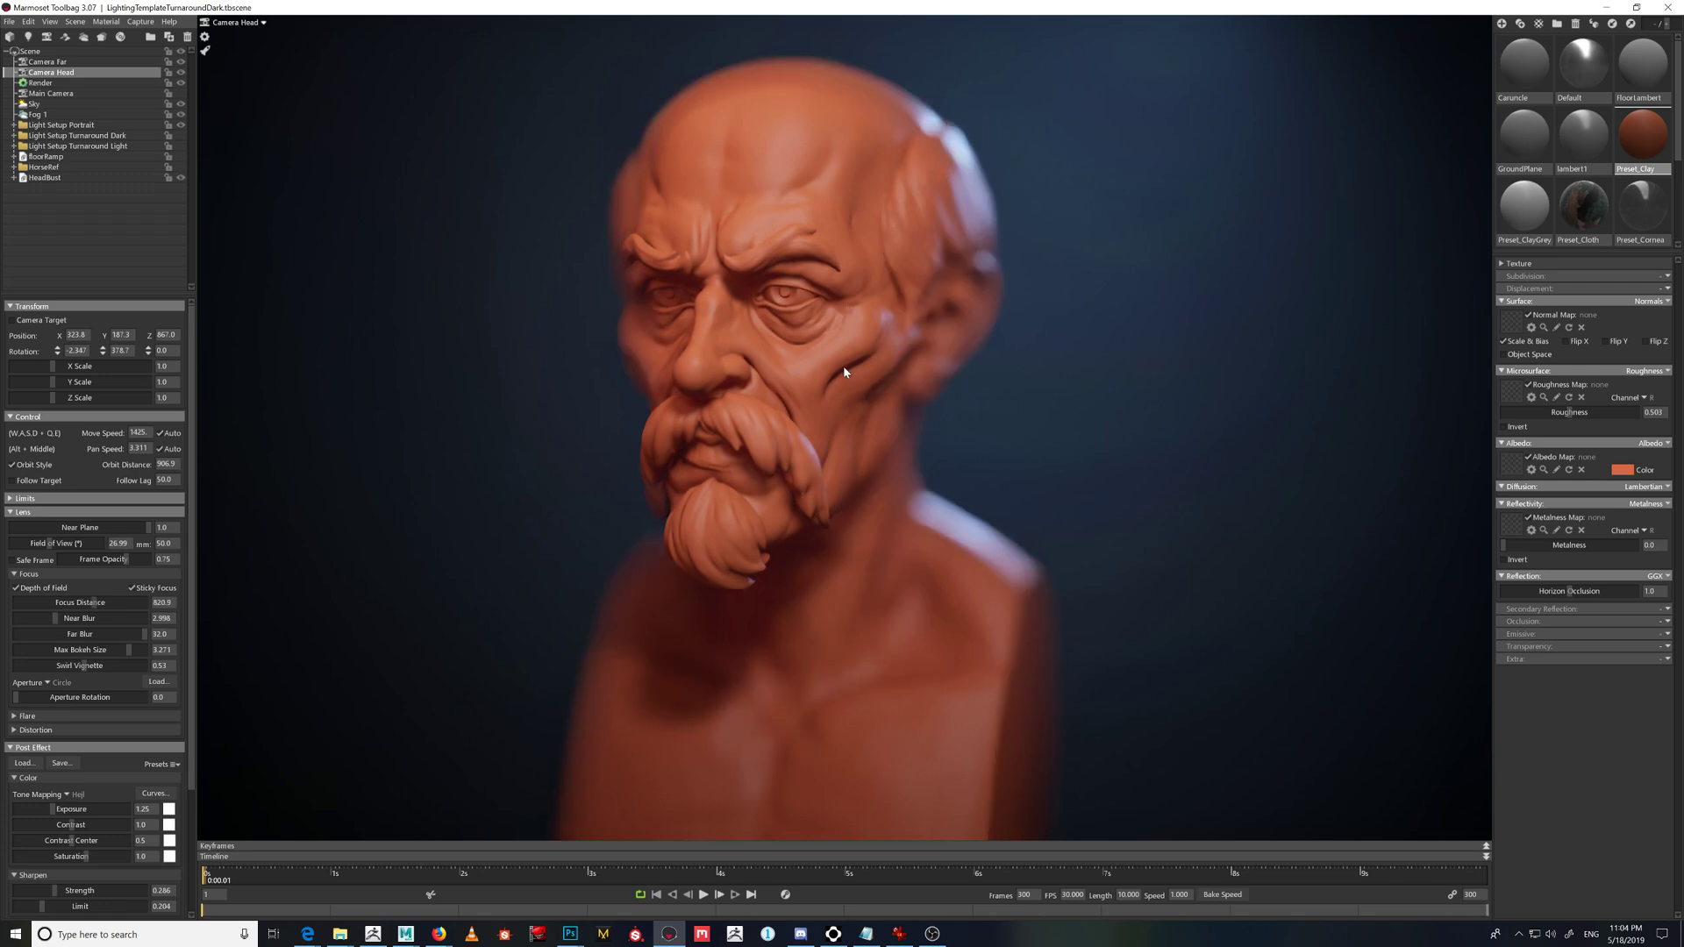
drag(56, 618, 91, 621)
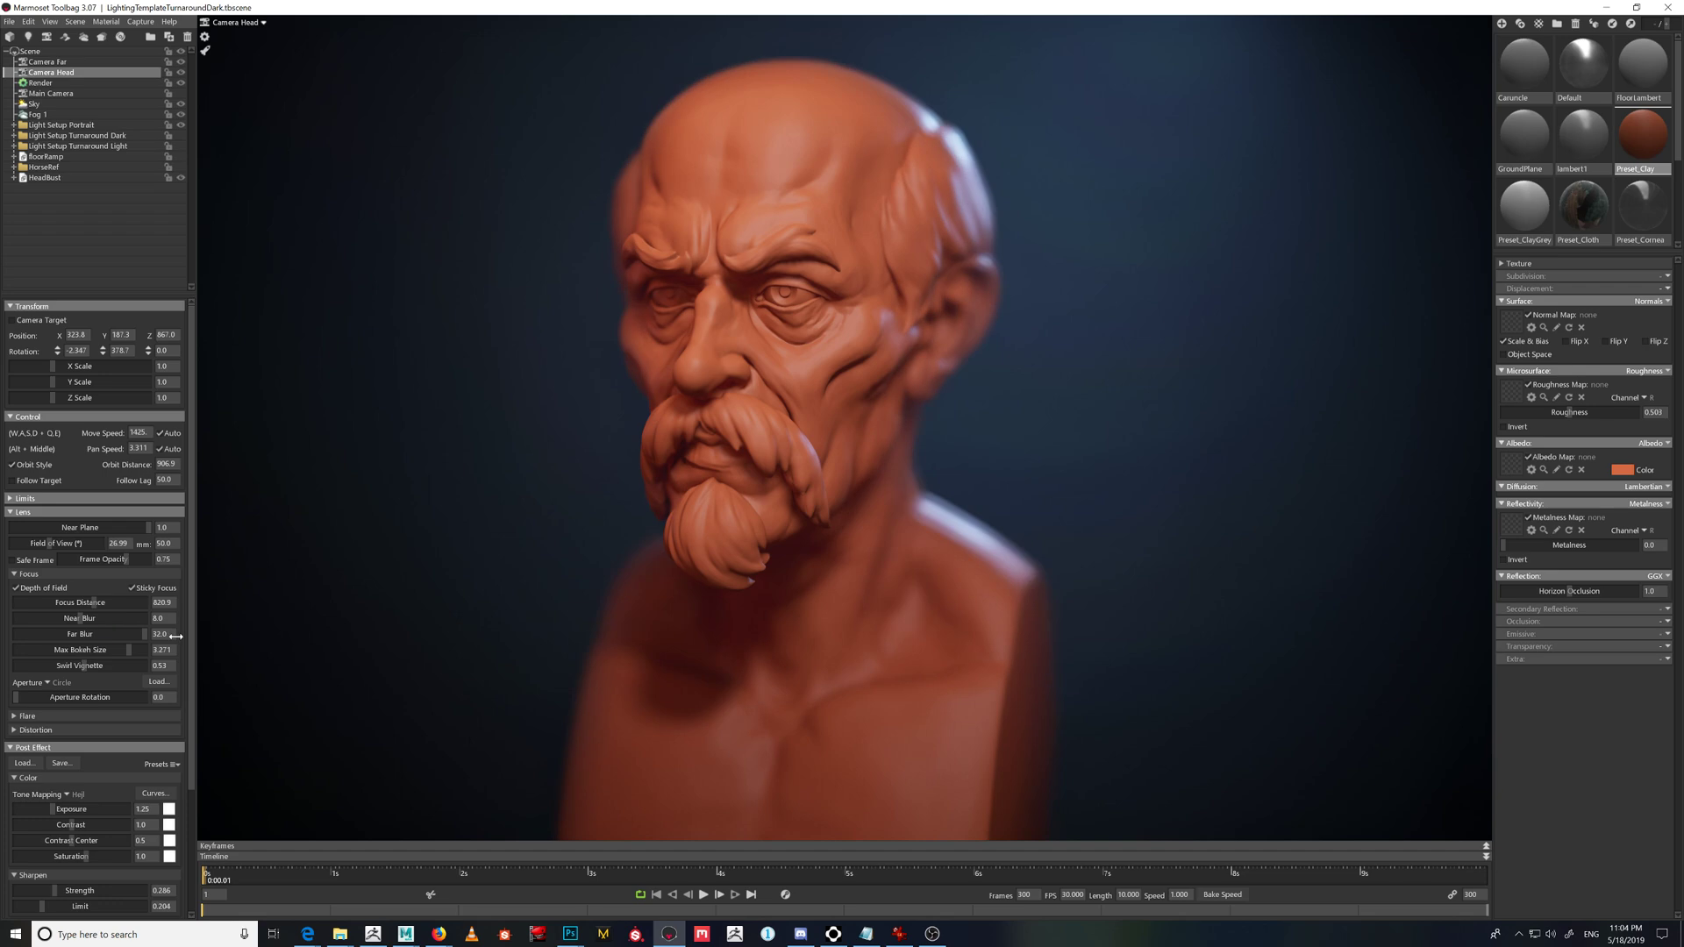
drag(148, 638, 32, 619)
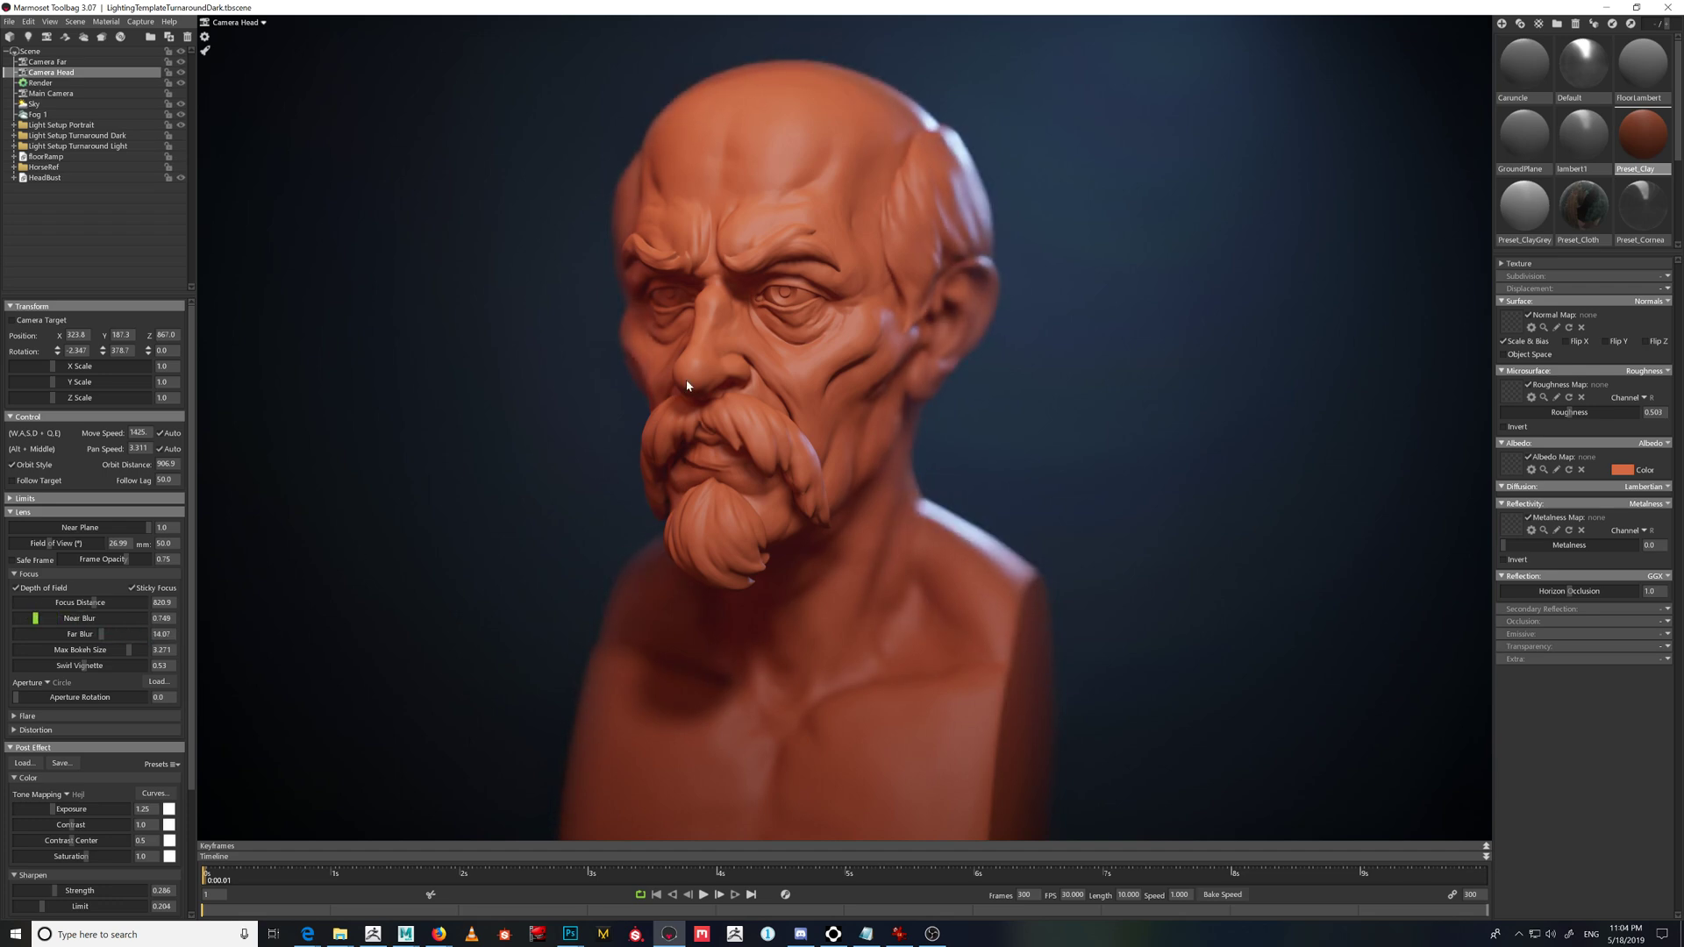
- Focus Camera Head on the bust's eye and set Near Blur to 0 and Far Blur to about 4.9
ctrl+click(789, 303)
mouse_move(34, 618)
mouse_down()
mouse_move(6, 624)
mouse_move(38, 623)
mouse_up()
drag(101, 634, 62, 637)
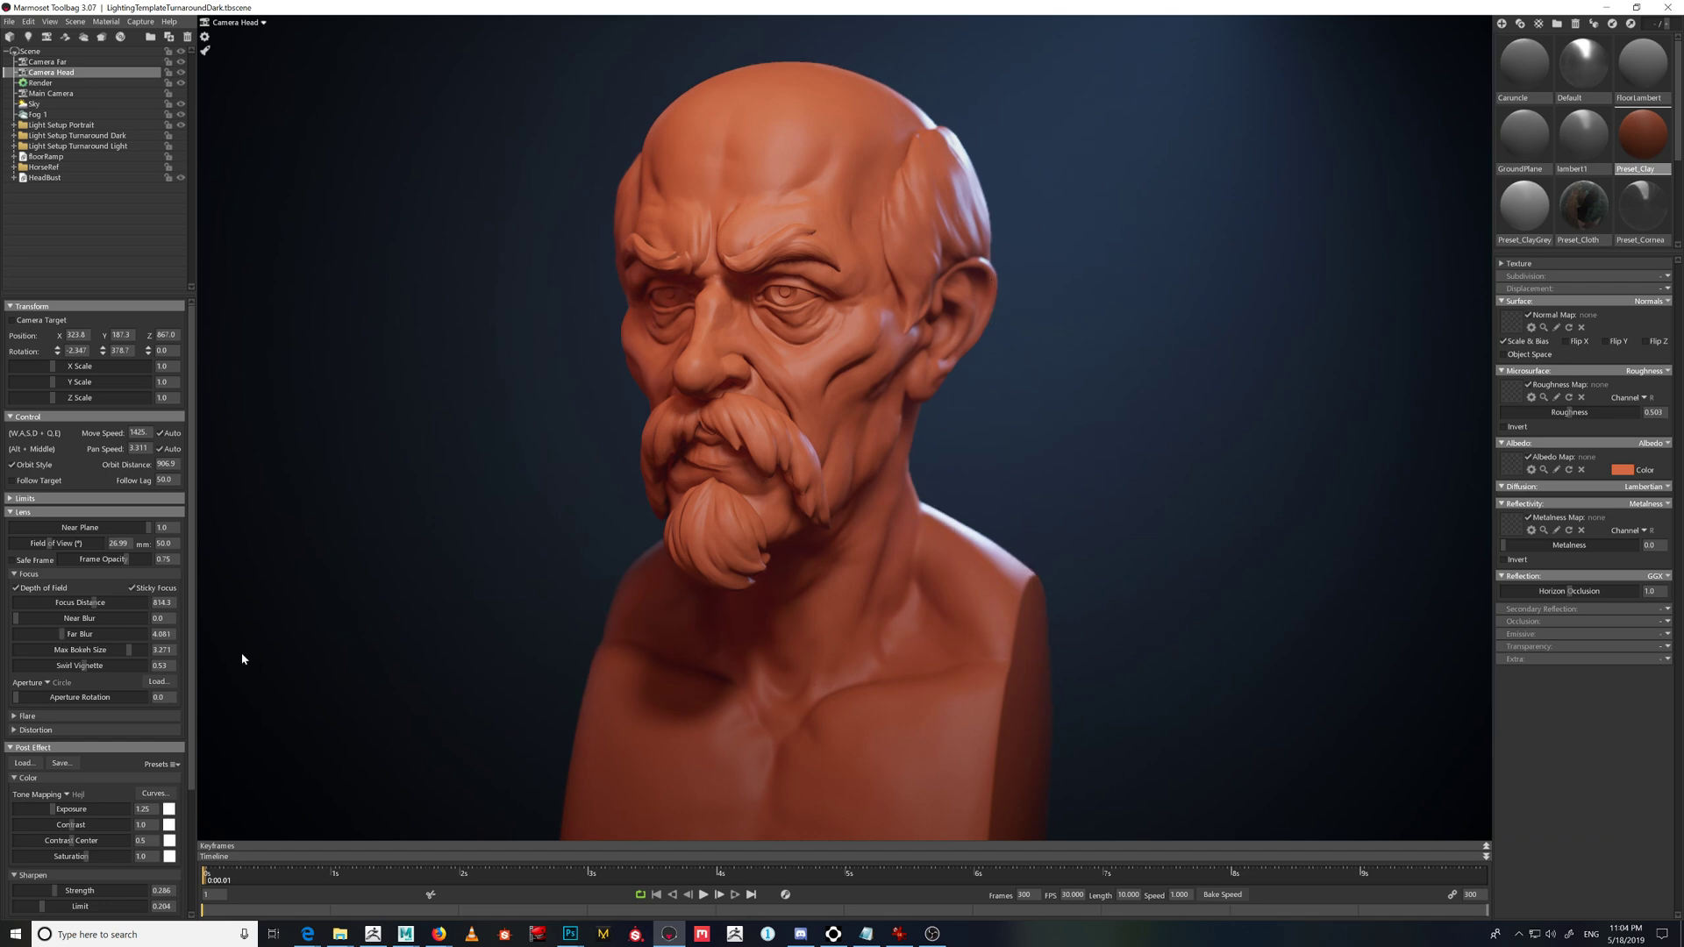
- Reduce Camera Head's Far Blur to about 4.4 and Max Bokeh Size to about 2.43, and review the remaining lens and post effect settings
drag(84, 655, 66, 637)
scroll(193, 654, down, 1)
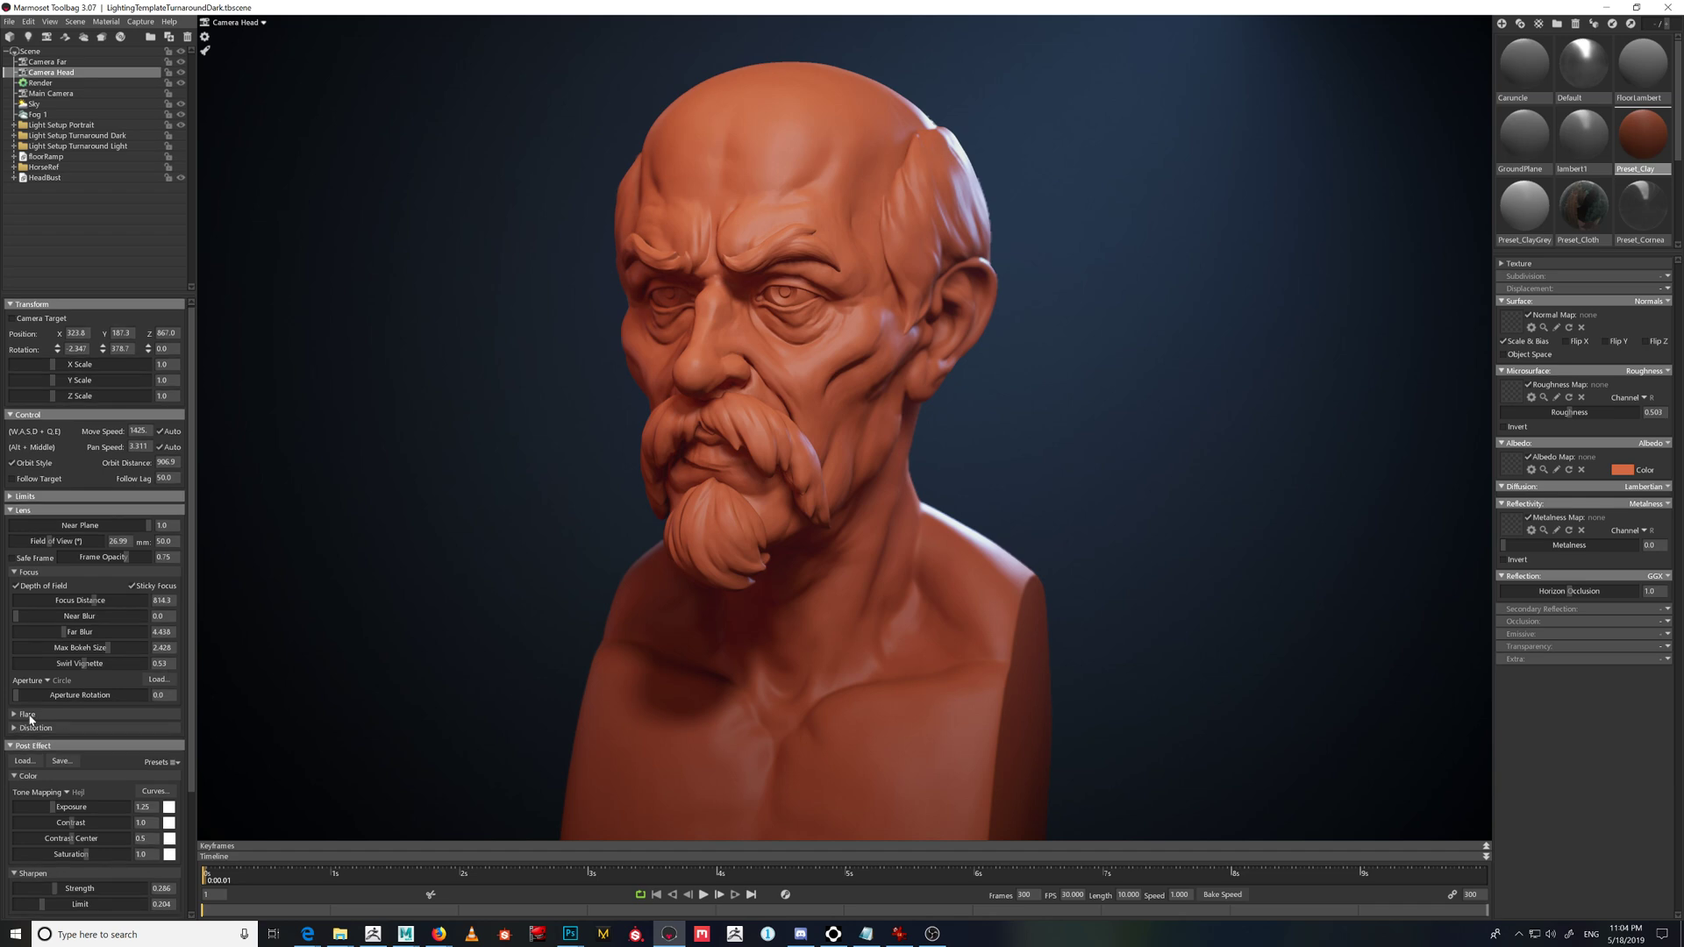
scroll(189, 805, down, 2)
scroll(186, 805, down, 3)
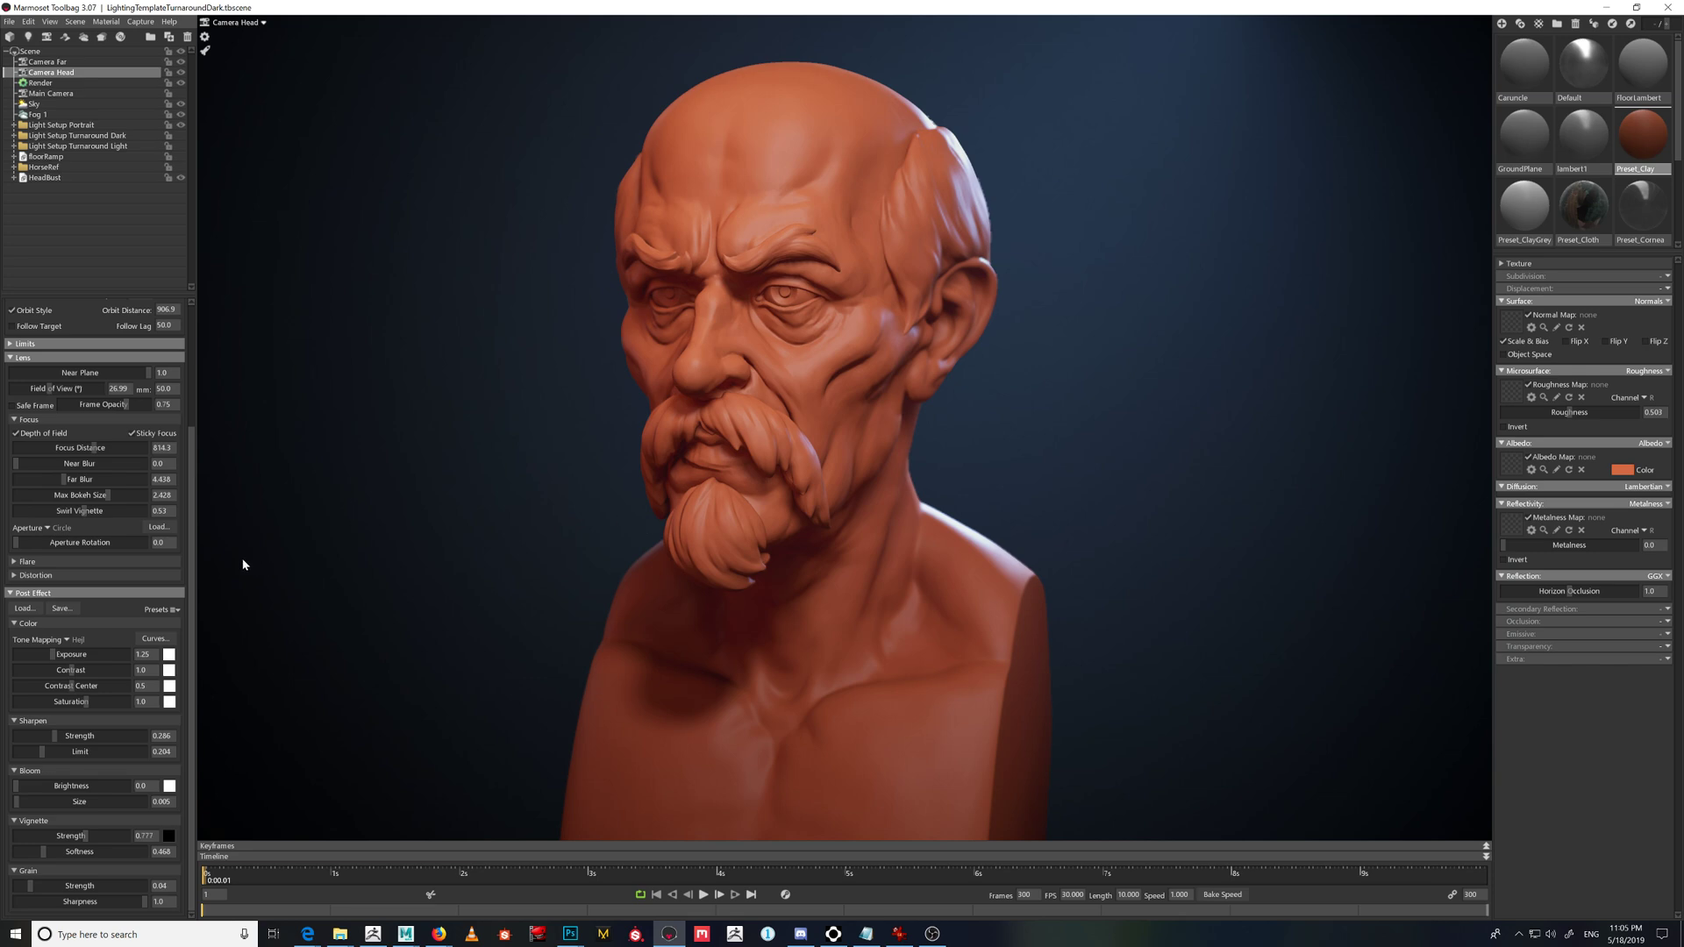
scroll(193, 600, up, 4)
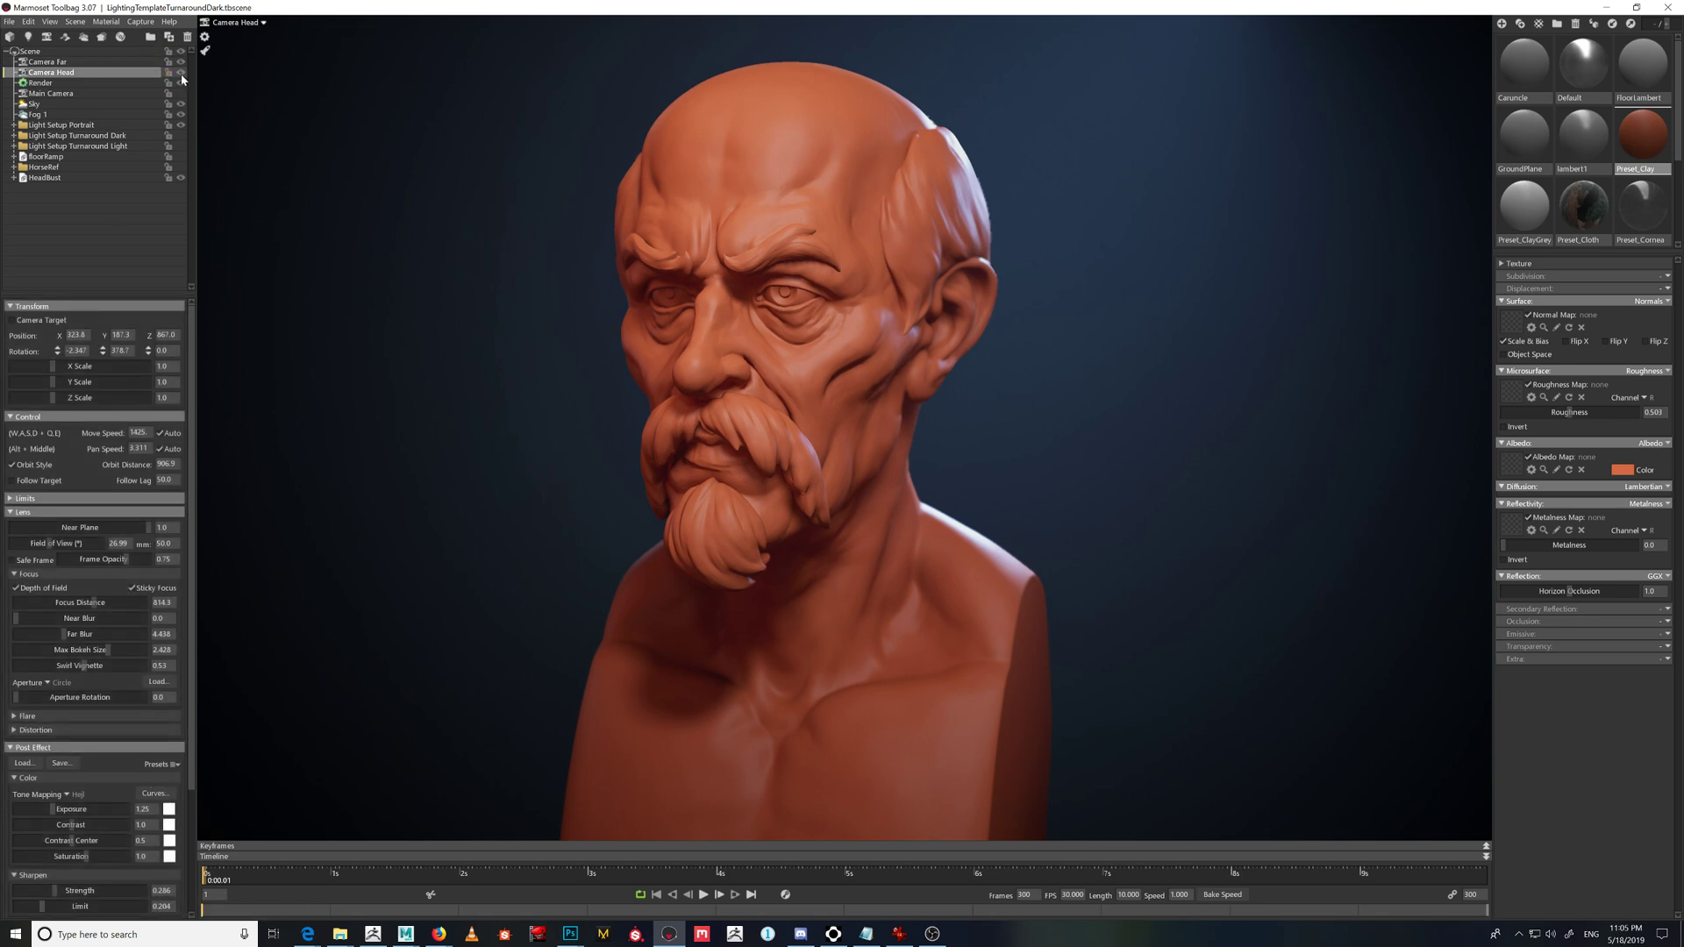
- Switch the viewport to Main Camera and examine the spotlights around the bust, selecting Main Light Blue
click(245, 26)
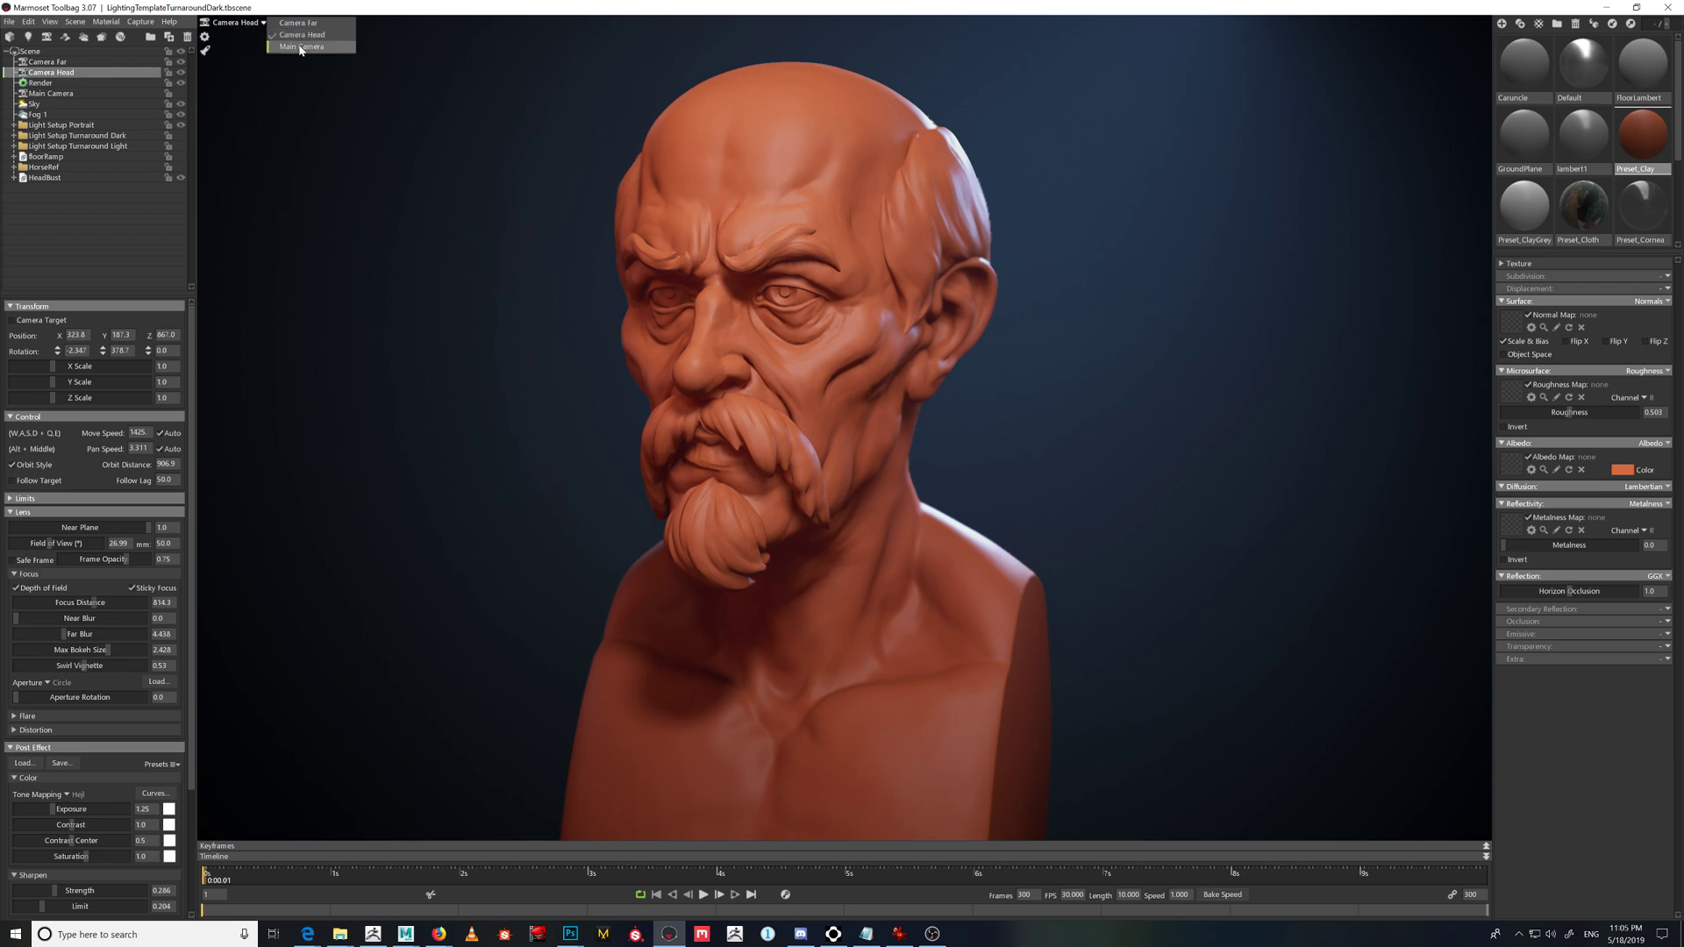
click(299, 47)
scroll(1154, 455, down, 5)
drag(1154, 455, 1172, 509)
drag(1148, 417, 833, 570)
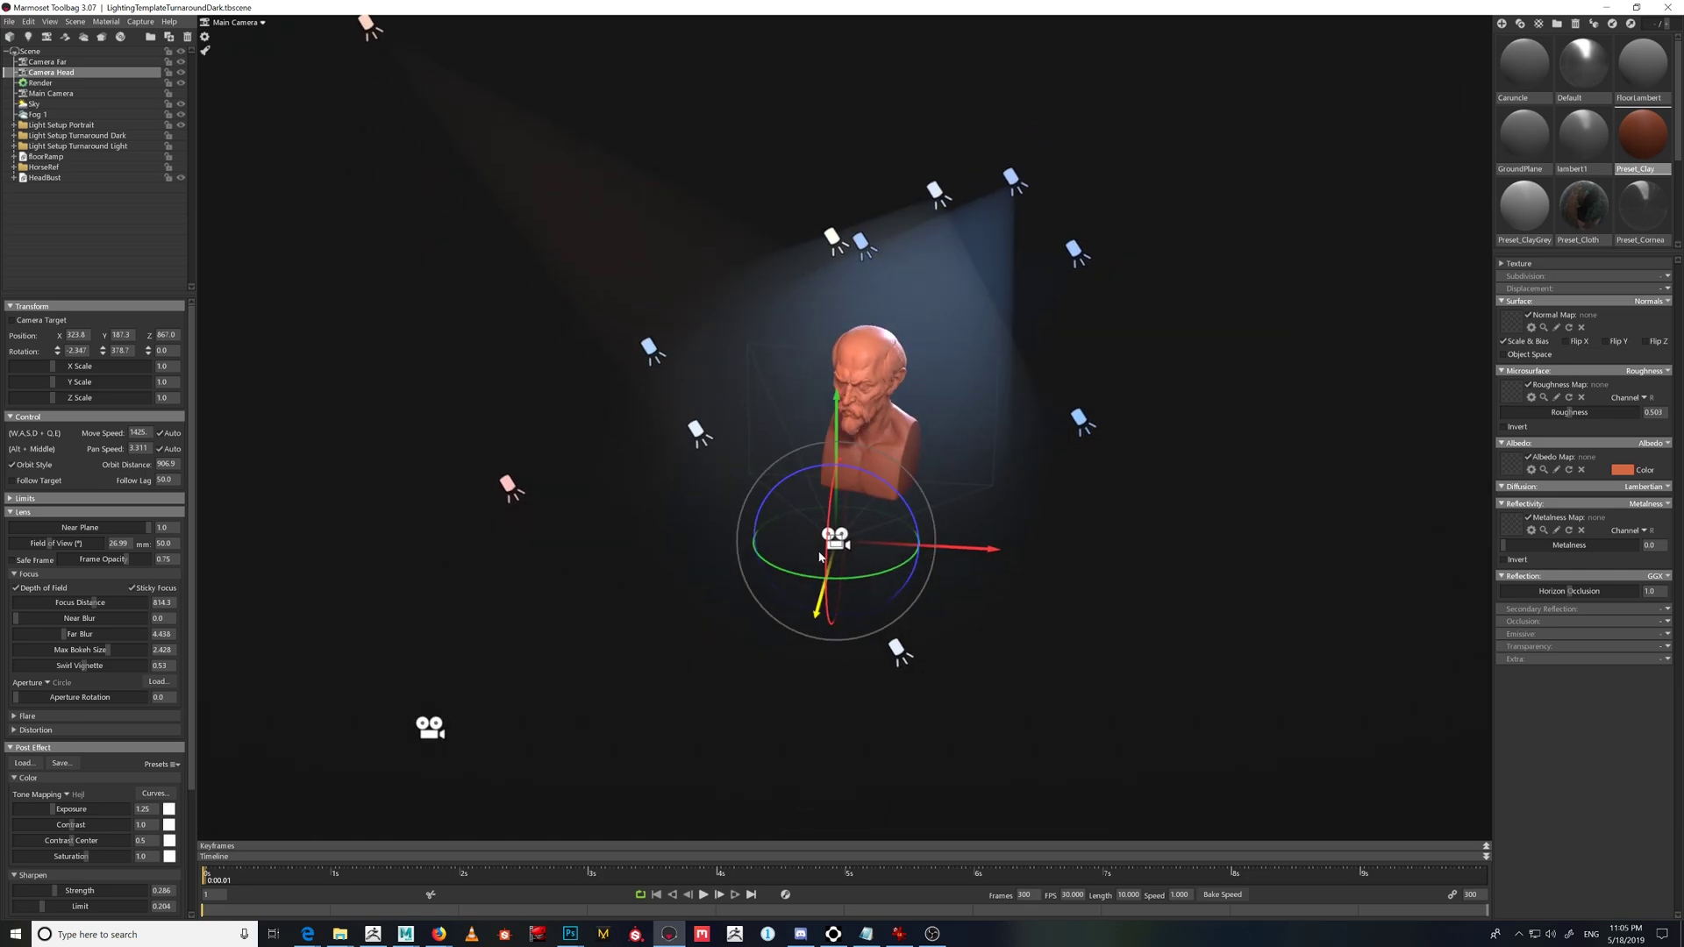
click(937, 194)
drag(939, 206, 988, 380)
scroll(965, 386, up, 5)
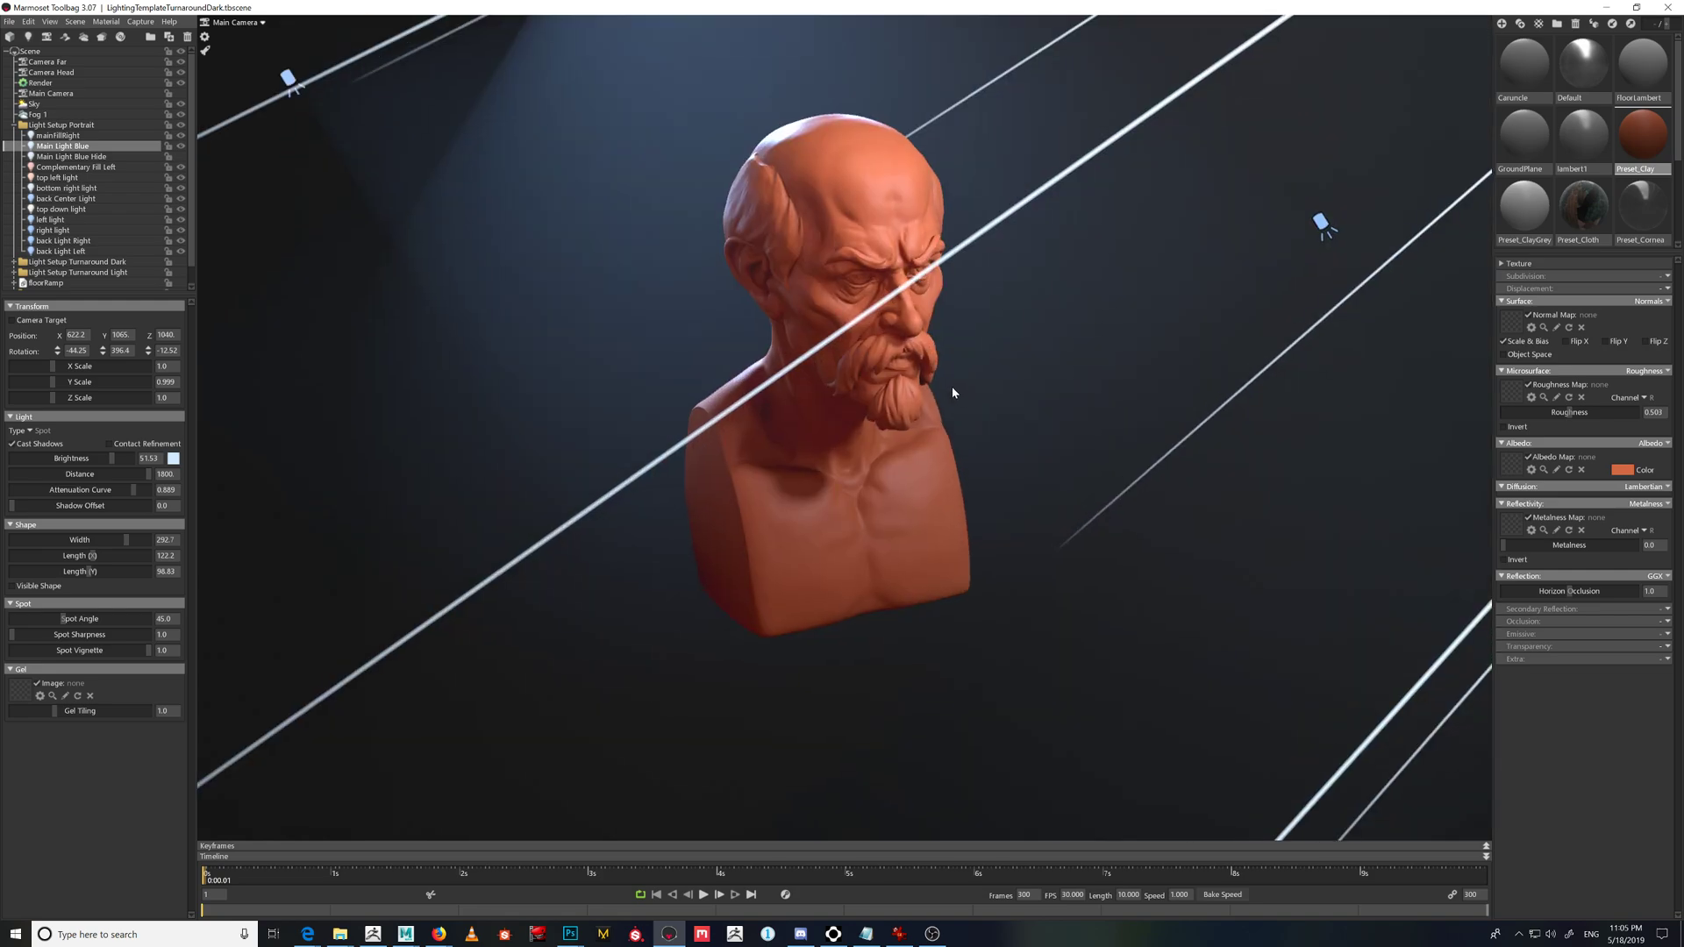
scroll(952, 392, down, 5)
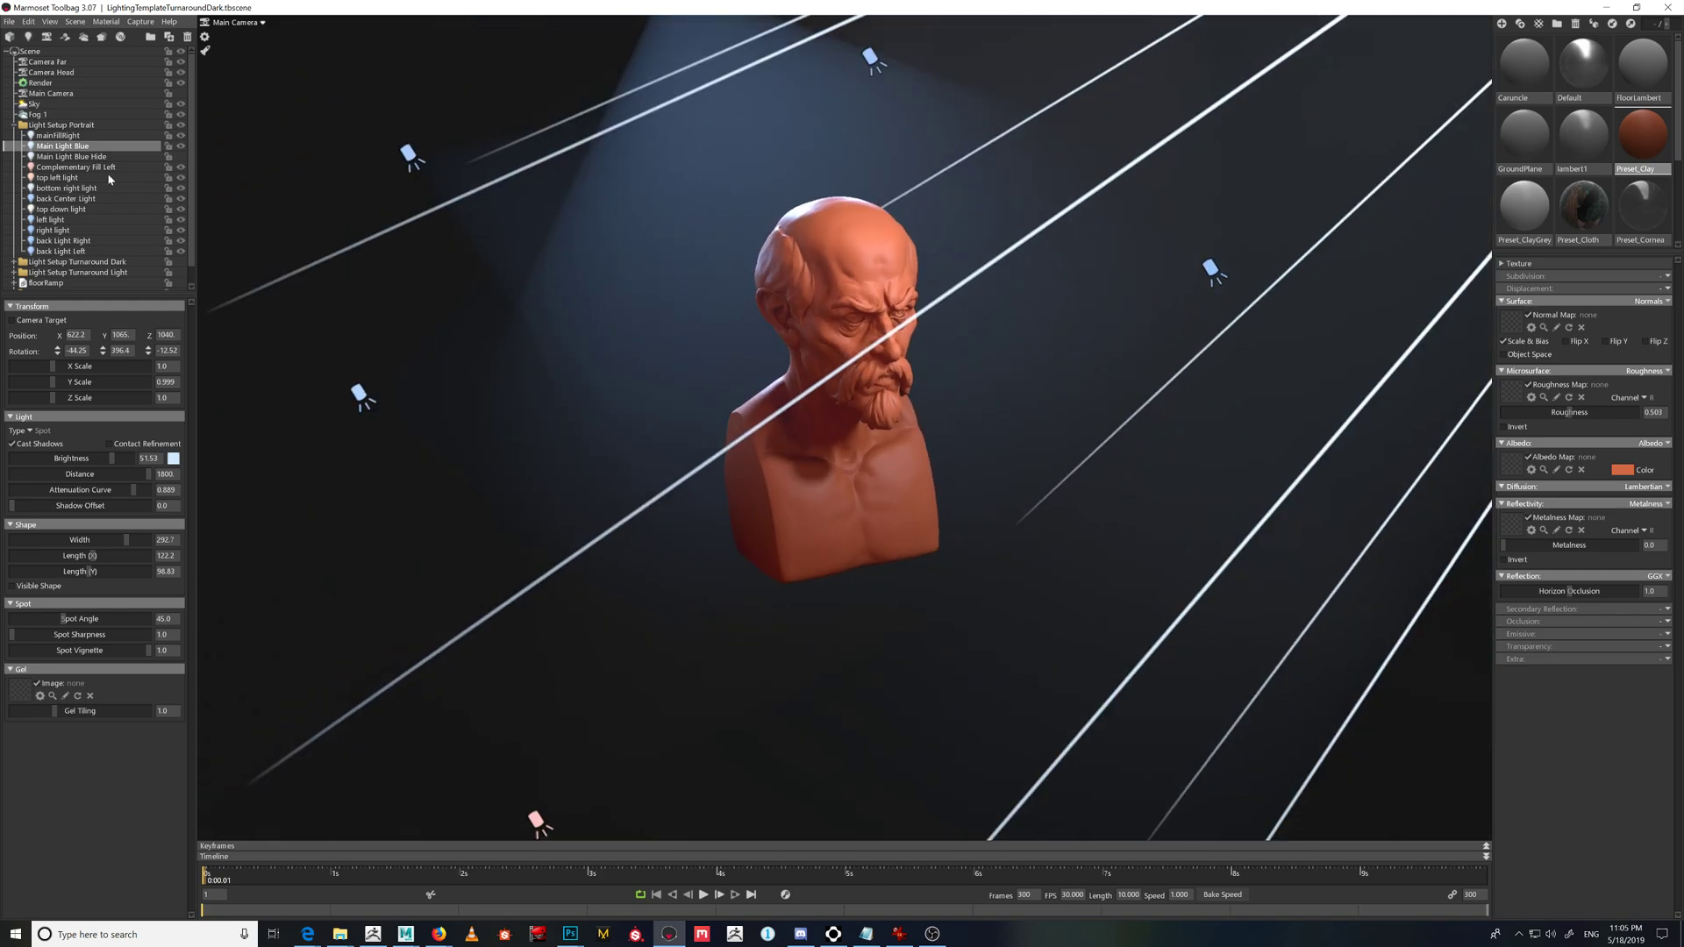
drag(614, 307, 745, 268)
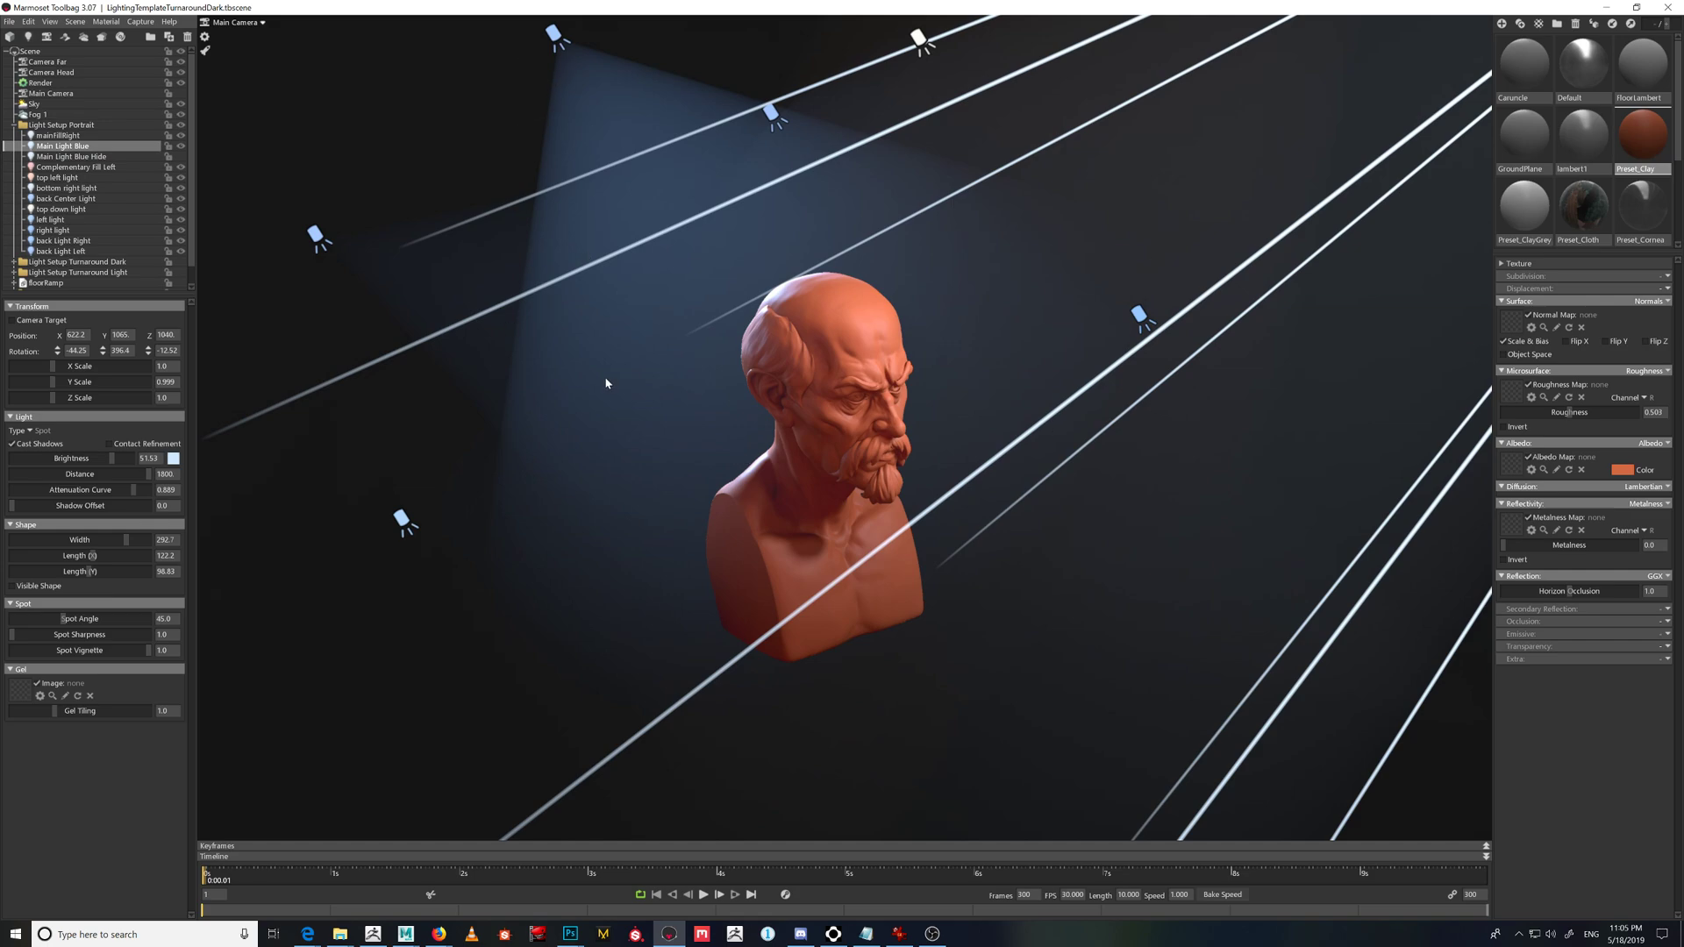
- Toggle Fog 1's visibility to compare the bust with and without fog, and select Fog 1 to view its settings
click(180, 115)
drag(658, 237, 613, 252)
click(181, 115)
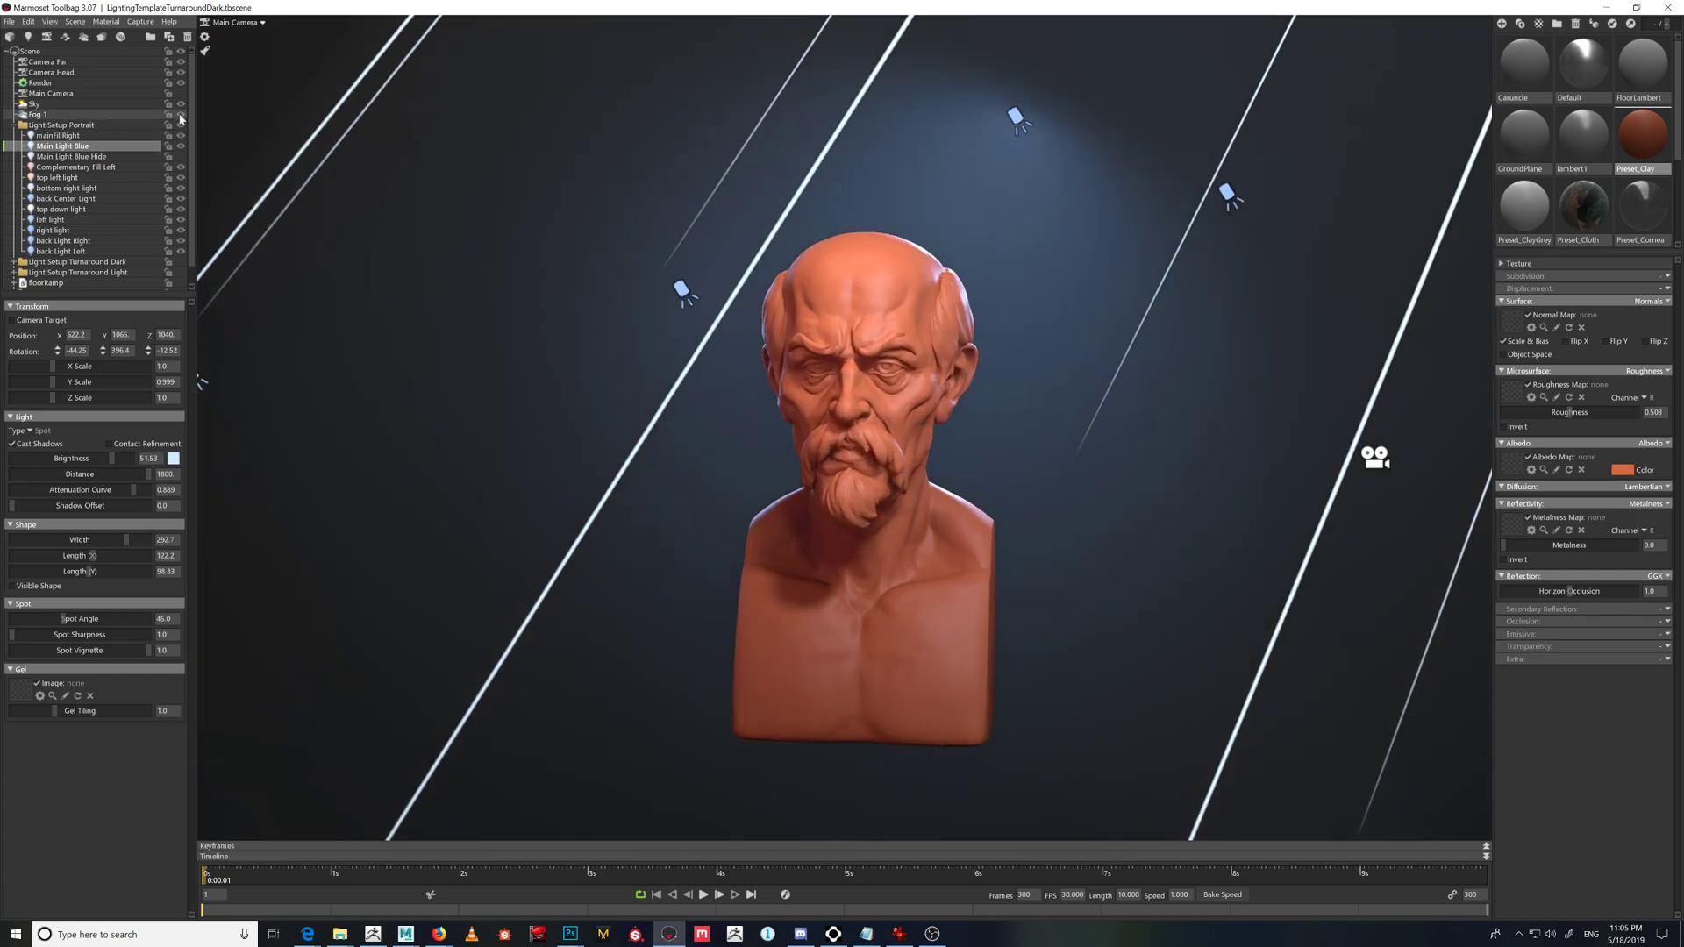
click(180, 115)
click(180, 115)
click(181, 115)
click(181, 115)
click(102, 115)
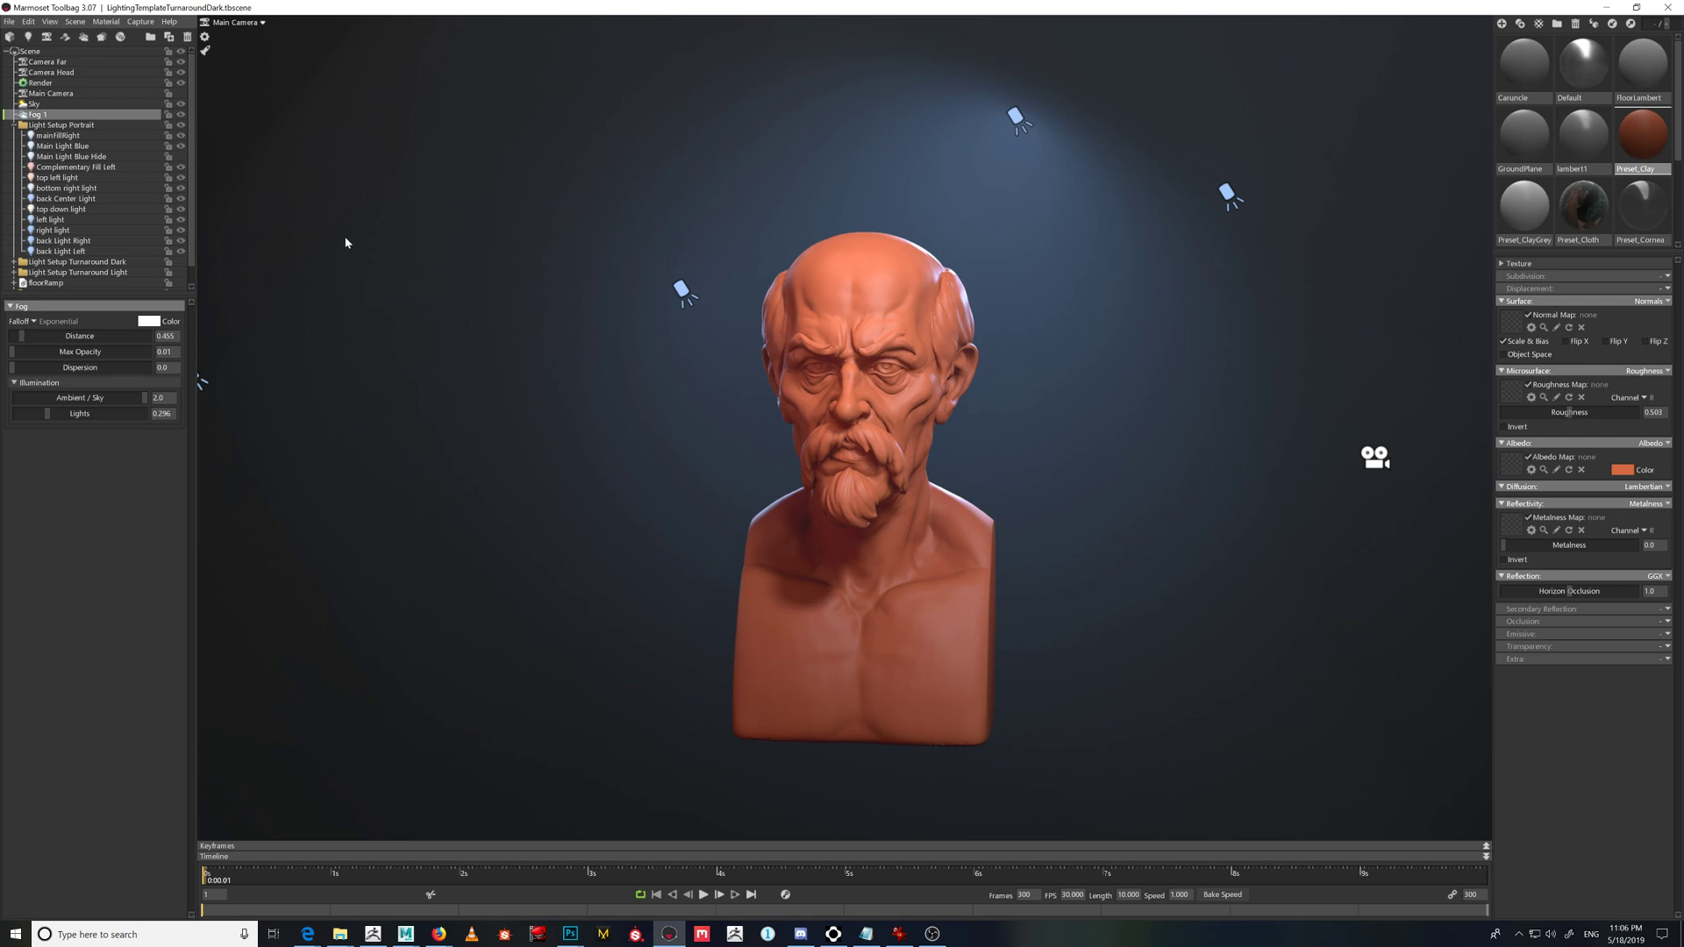
- Collapse the Light Setup Portrait group and examine how its lights are arranged around the bust
click(47, 127)
double_click(55, 127)
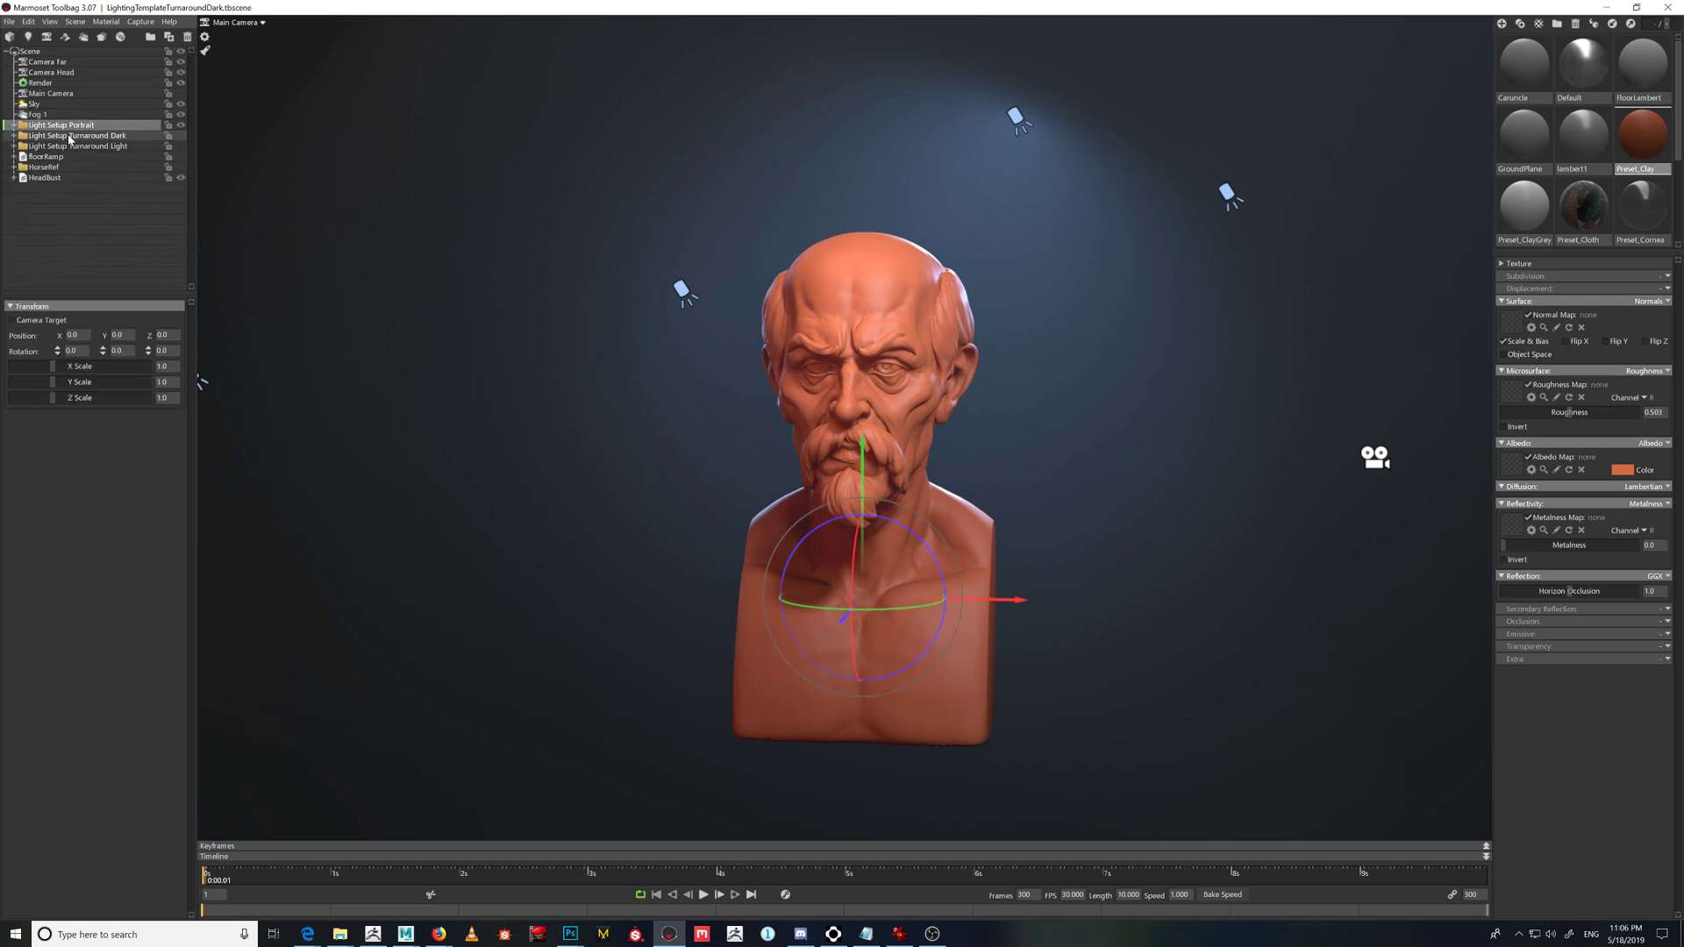
drag(591, 246, 694, 283)
scroll(694, 283, down, 10)
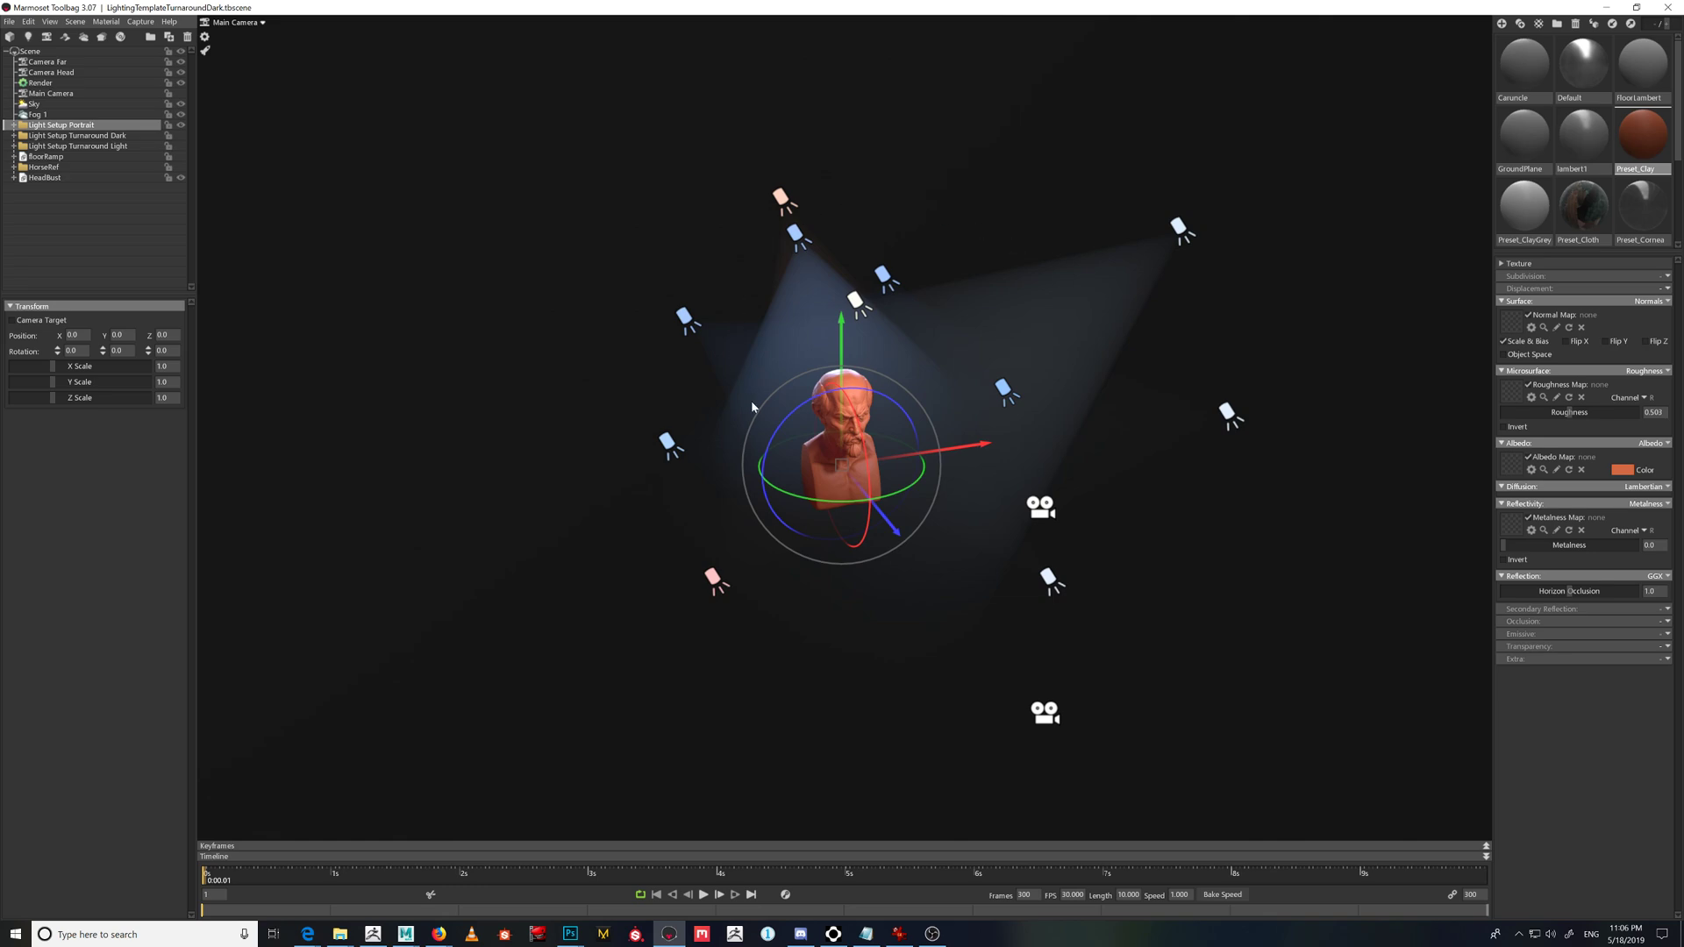
drag(904, 340, 877, 278)
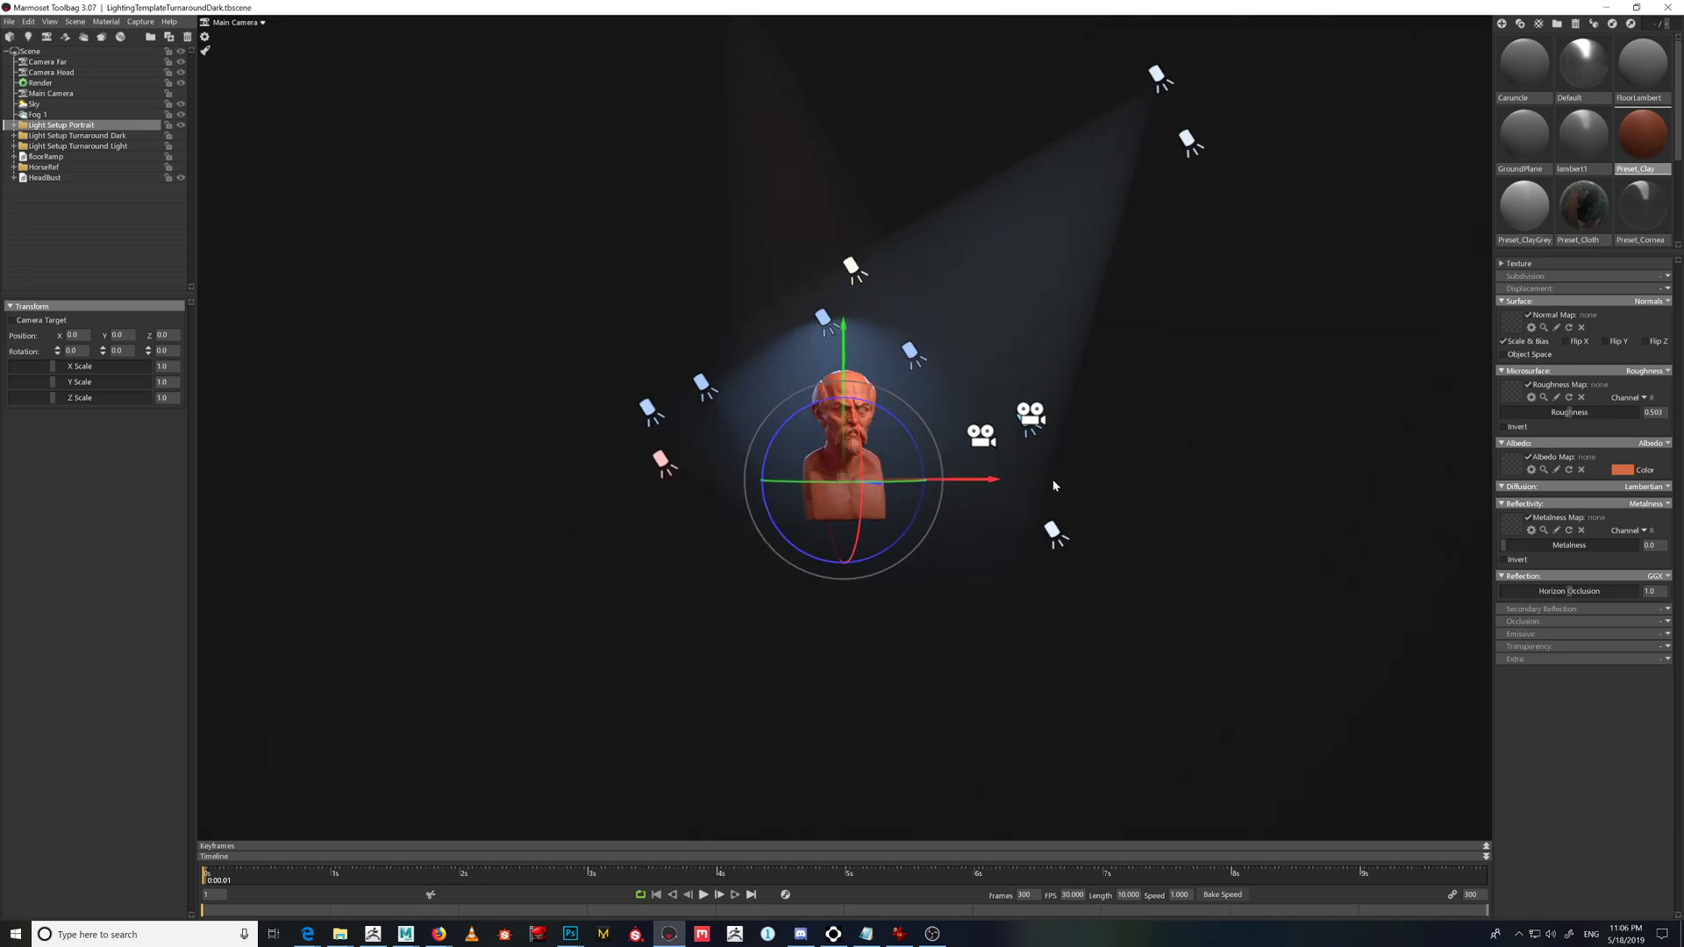
scroll(1136, 515, up, 5)
- Switch the lighting from Light Setup Portrait to Light Setup Turnaround Dark, and show HorseRef in place of HeadBust
click(180, 124)
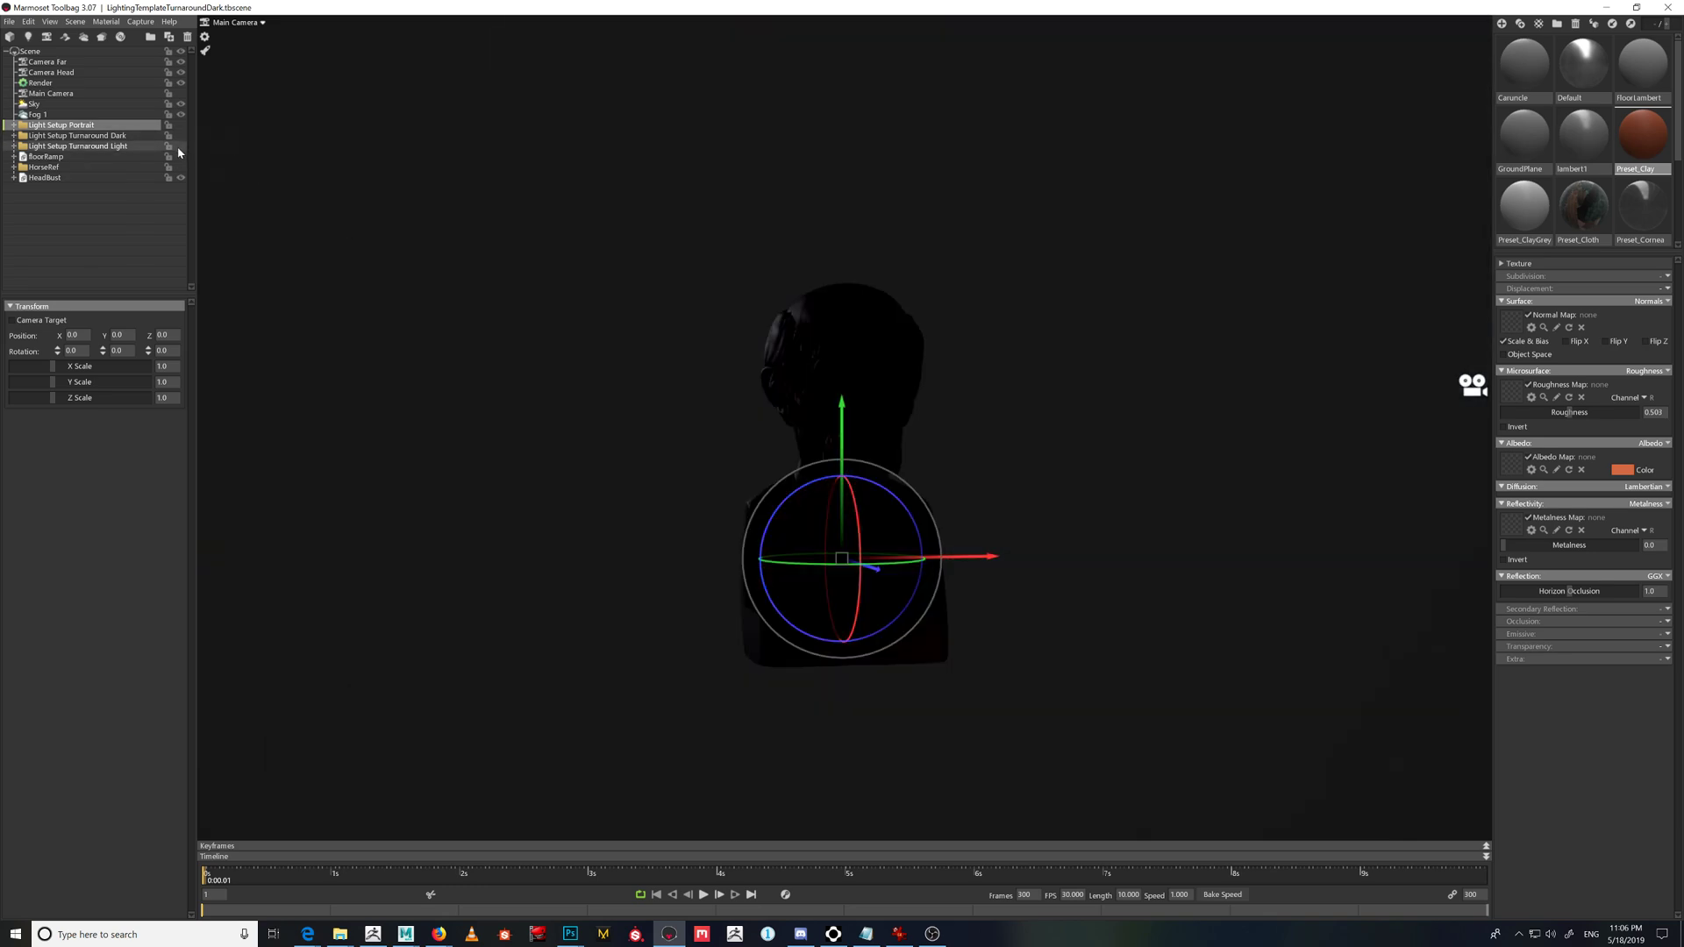
click(181, 136)
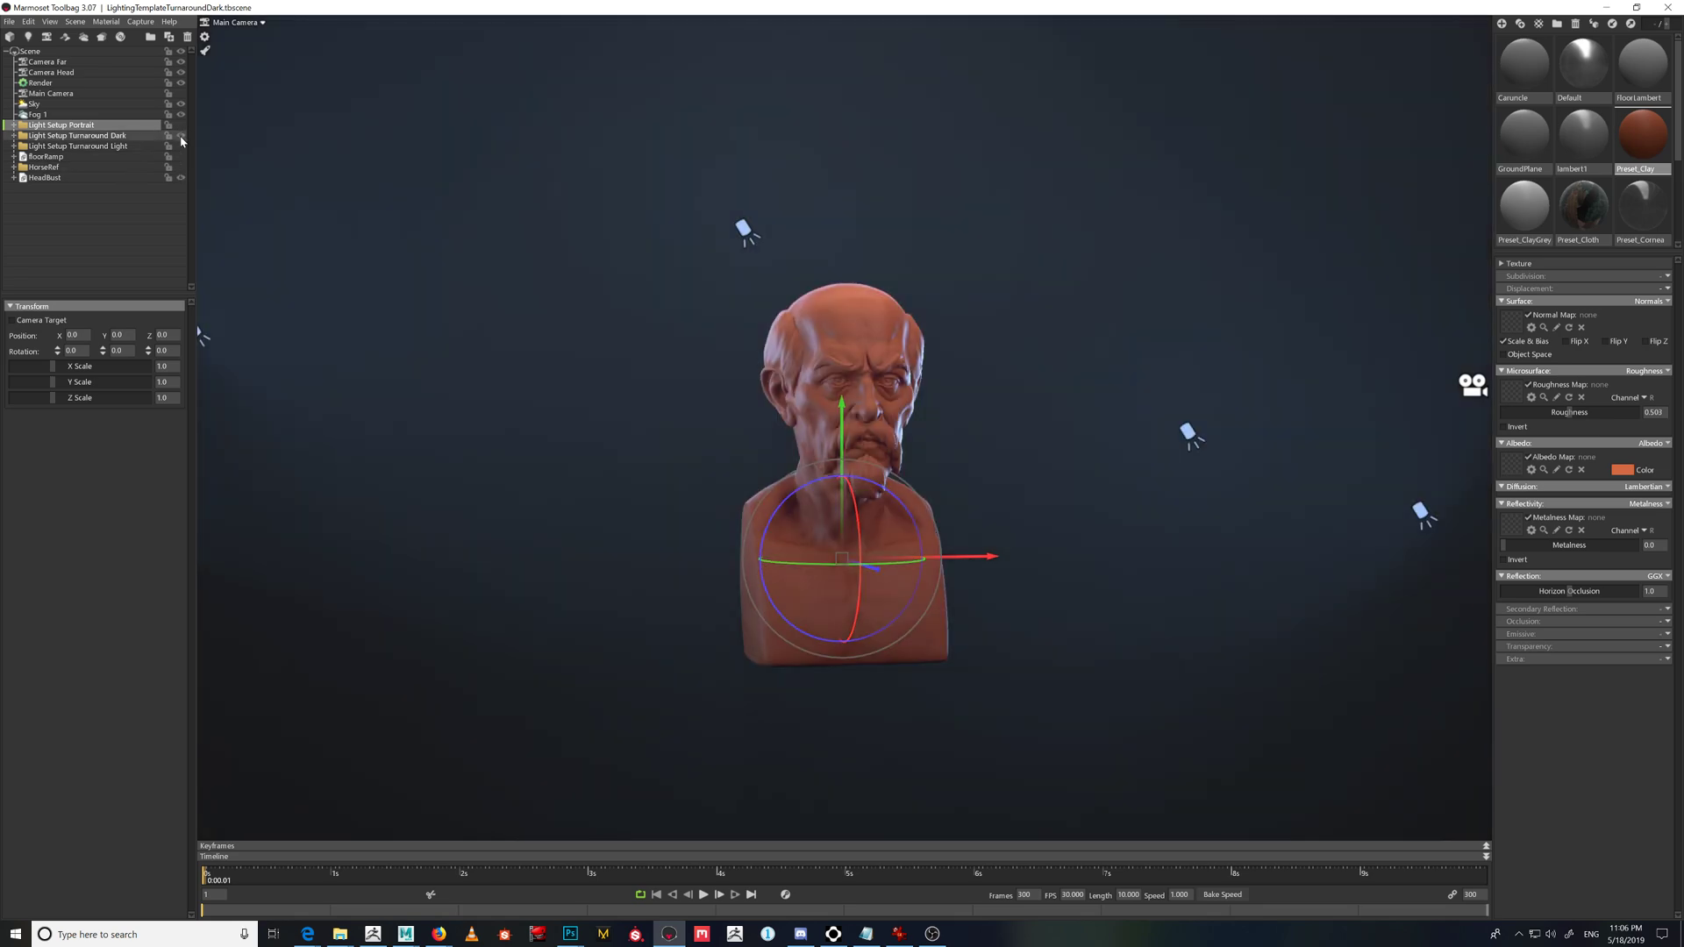
drag(493, 228, 664, 292)
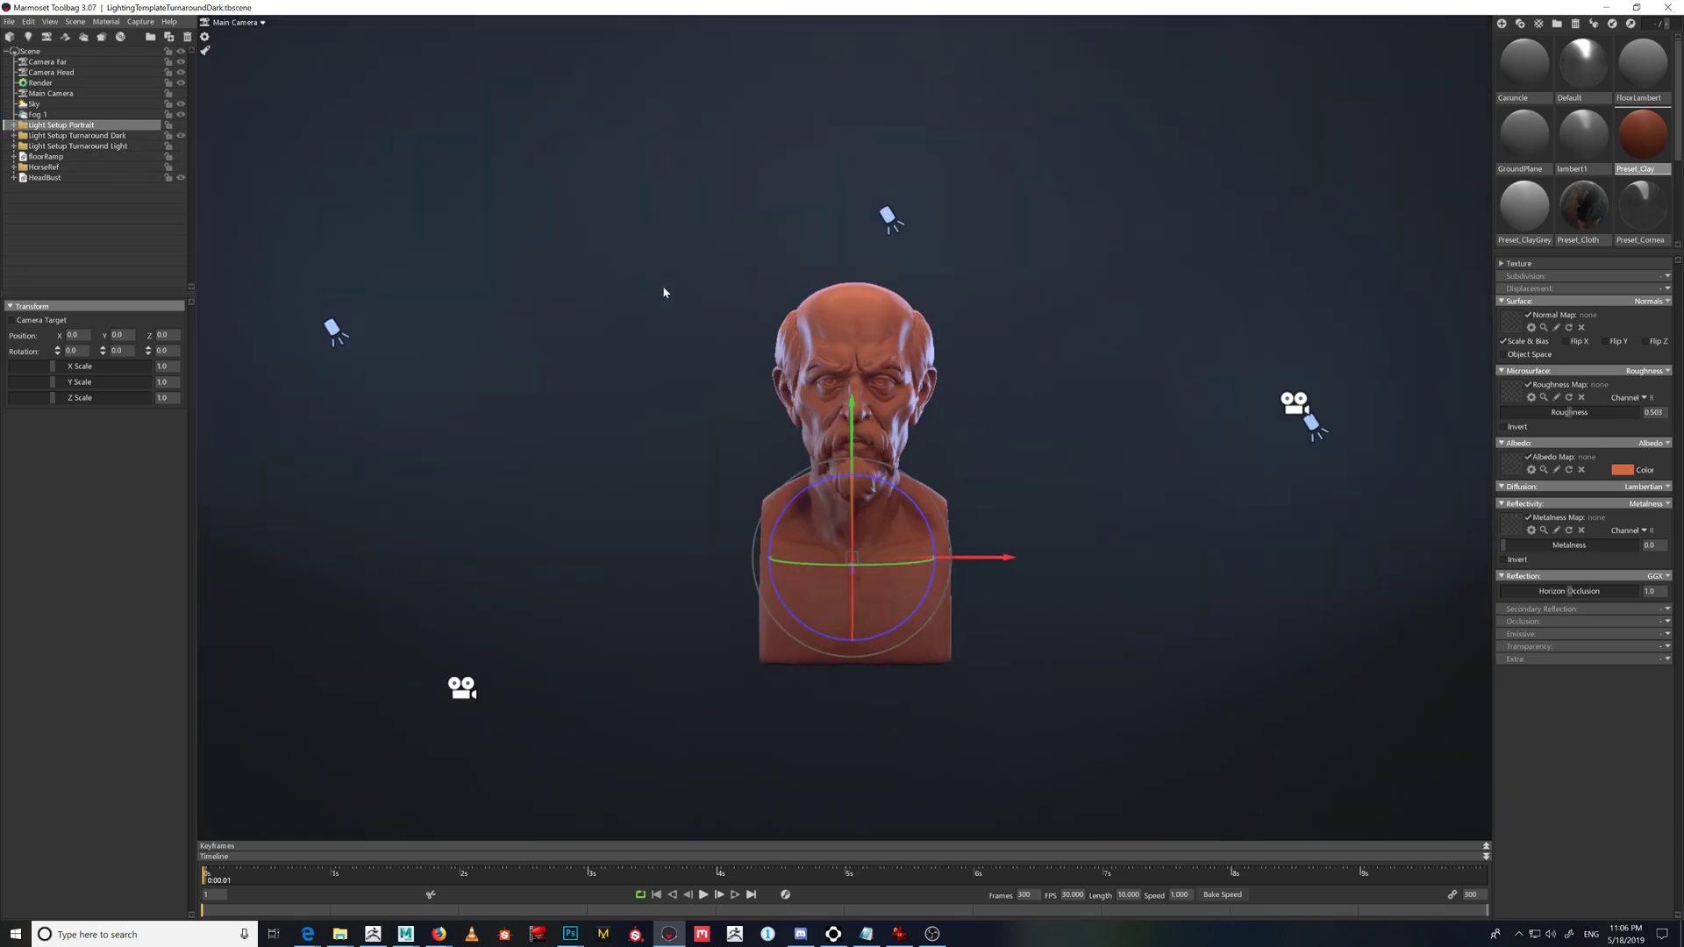
click(181, 177)
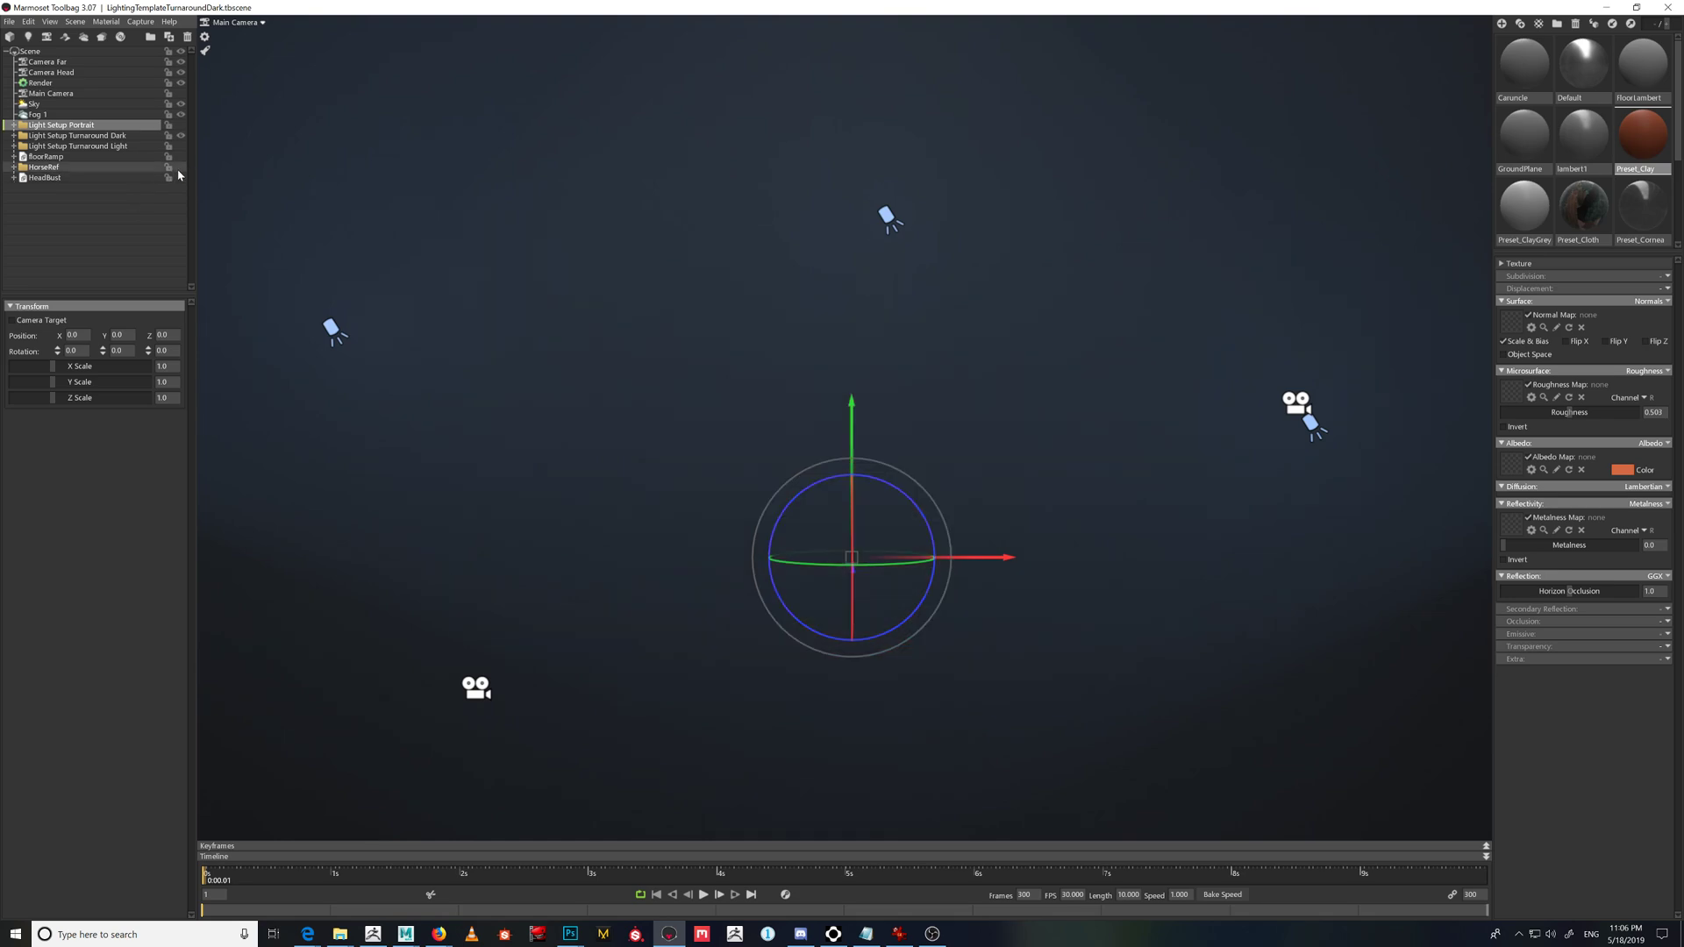
click(181, 167)
drag(507, 278, 549, 305)
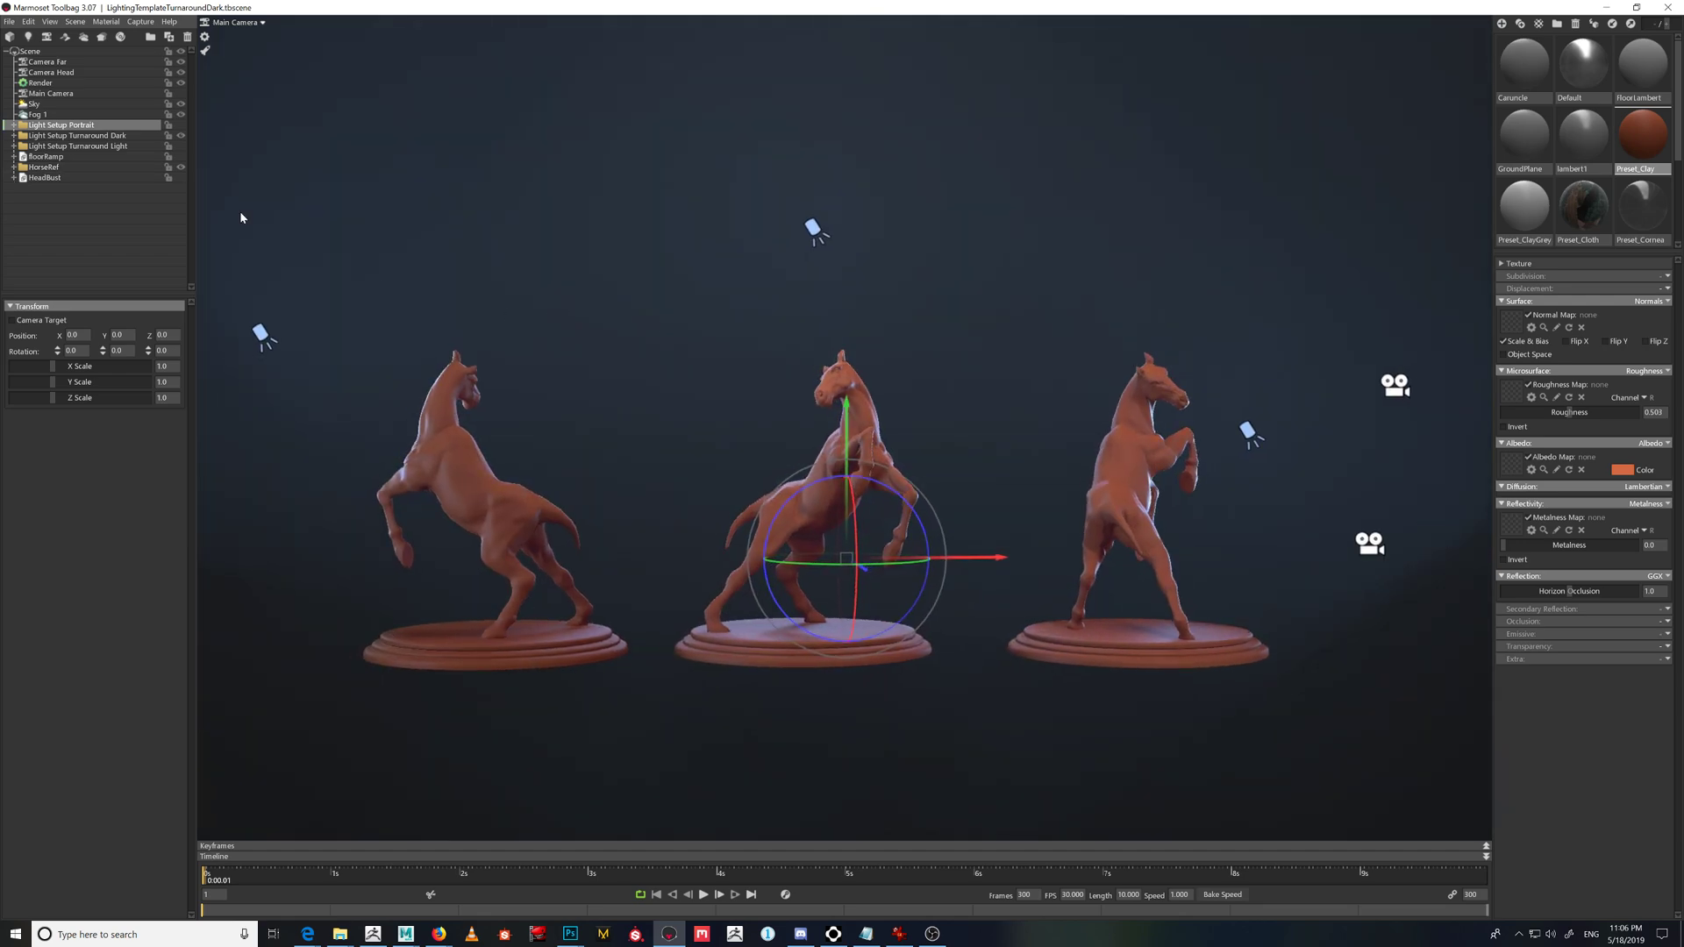
- Try Light Setup Portrait instead of Turnaround Dark on the three horses and inspect the middle one up close
click(180, 136)
click(179, 125)
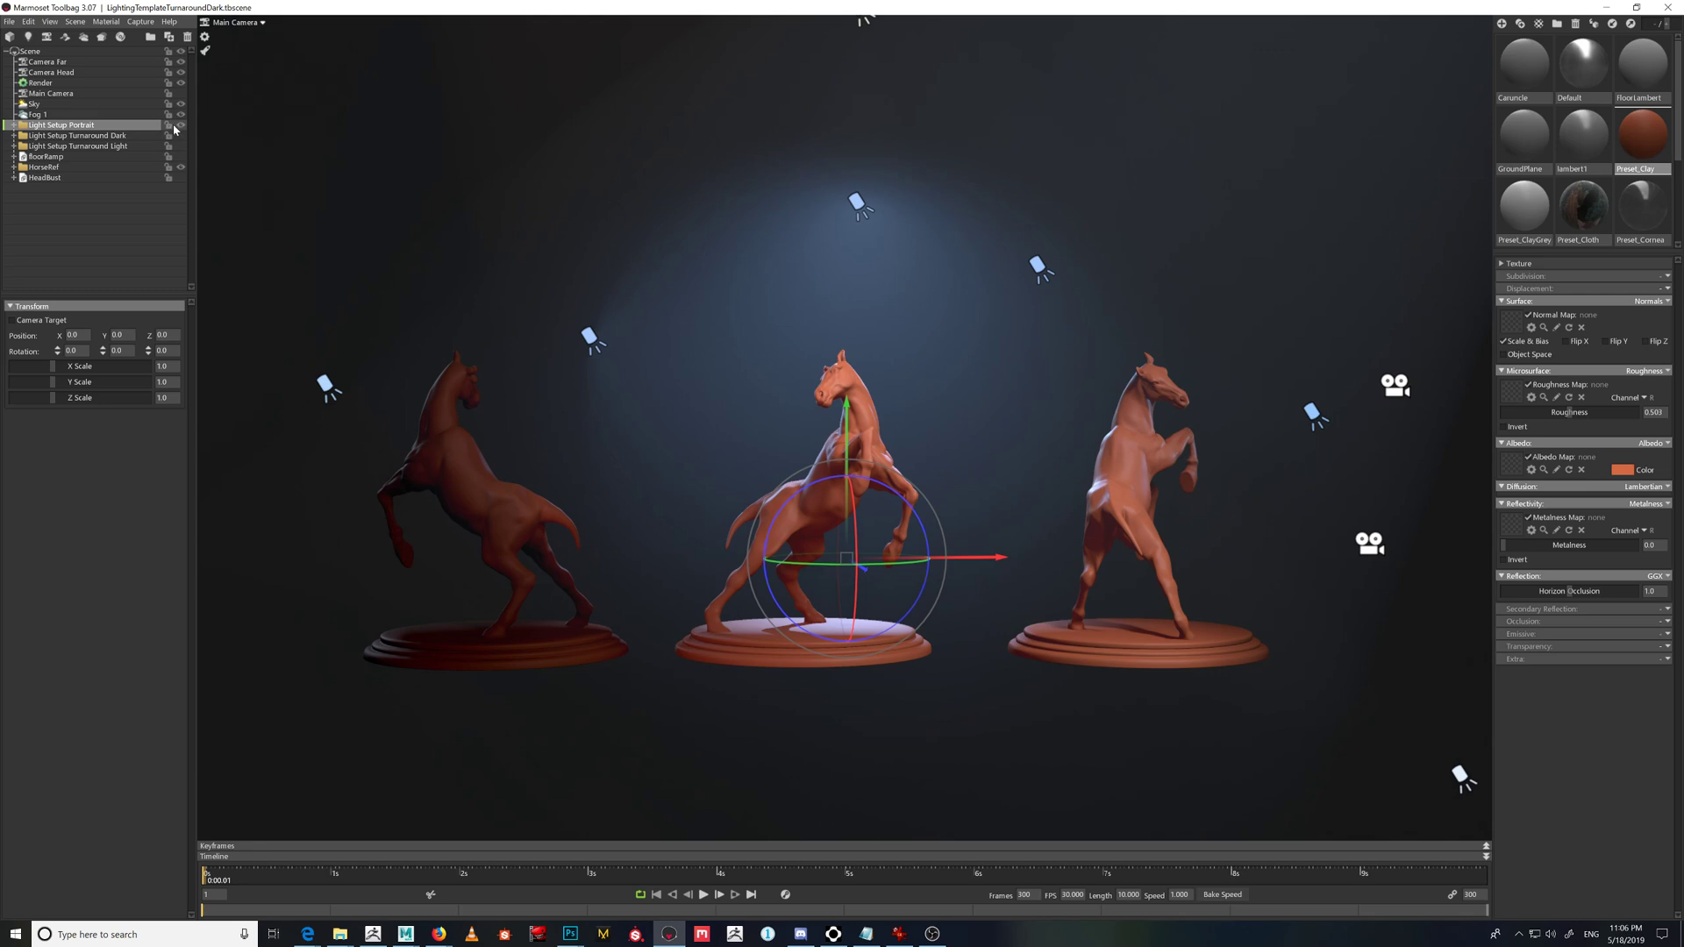
drag(603, 221, 706, 292)
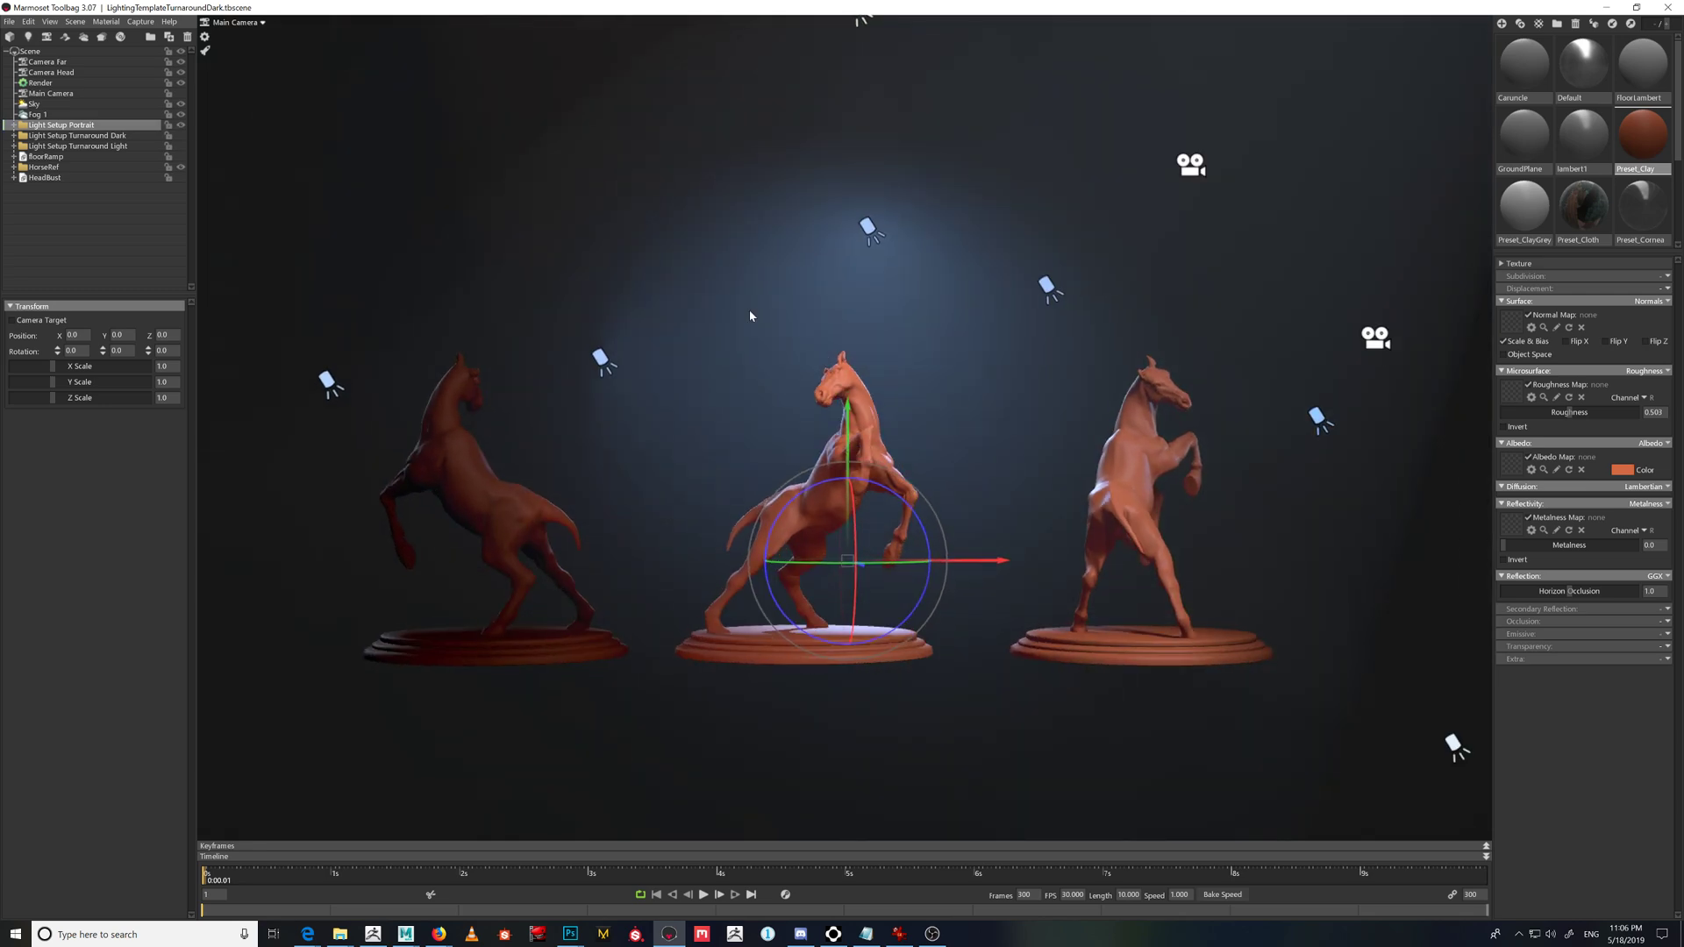
right_drag(706, 292, 841, 357)
drag(842, 358, 847, 387)
right_drag(848, 387, 767, 360)
middle_drag(766, 360, 770, 245)
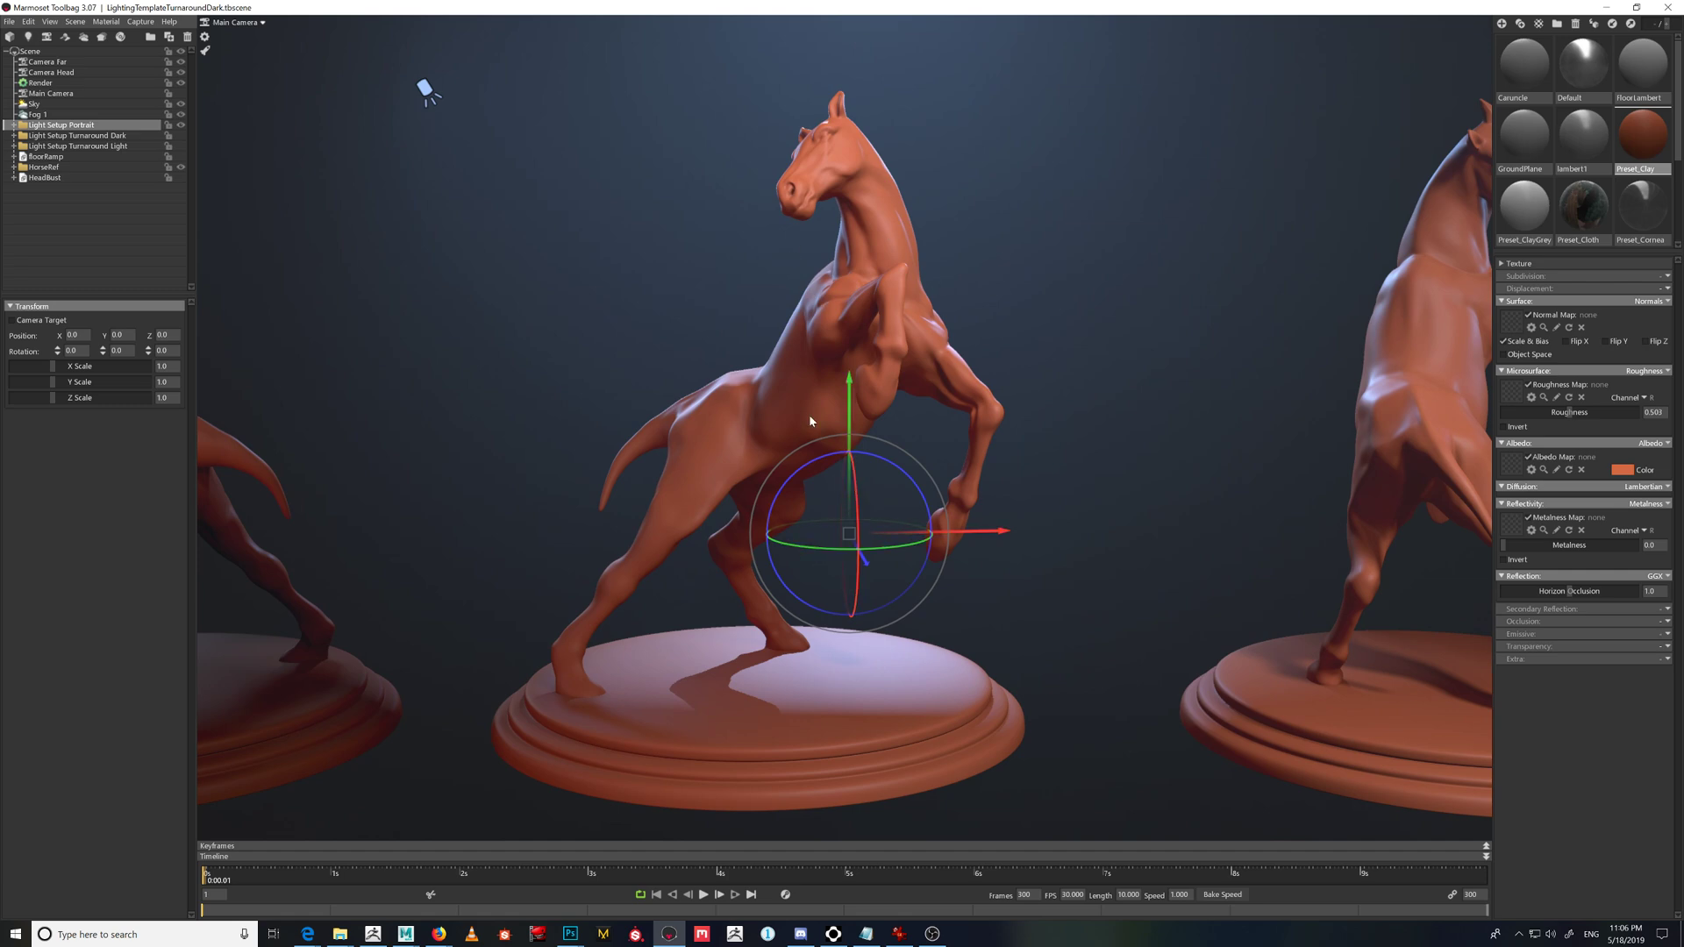
- Replace Light Setup Portrait with Light Setup Turnaround Dark and examine the lighting on the three horses and the placement of its lights
click(181, 124)
click(181, 135)
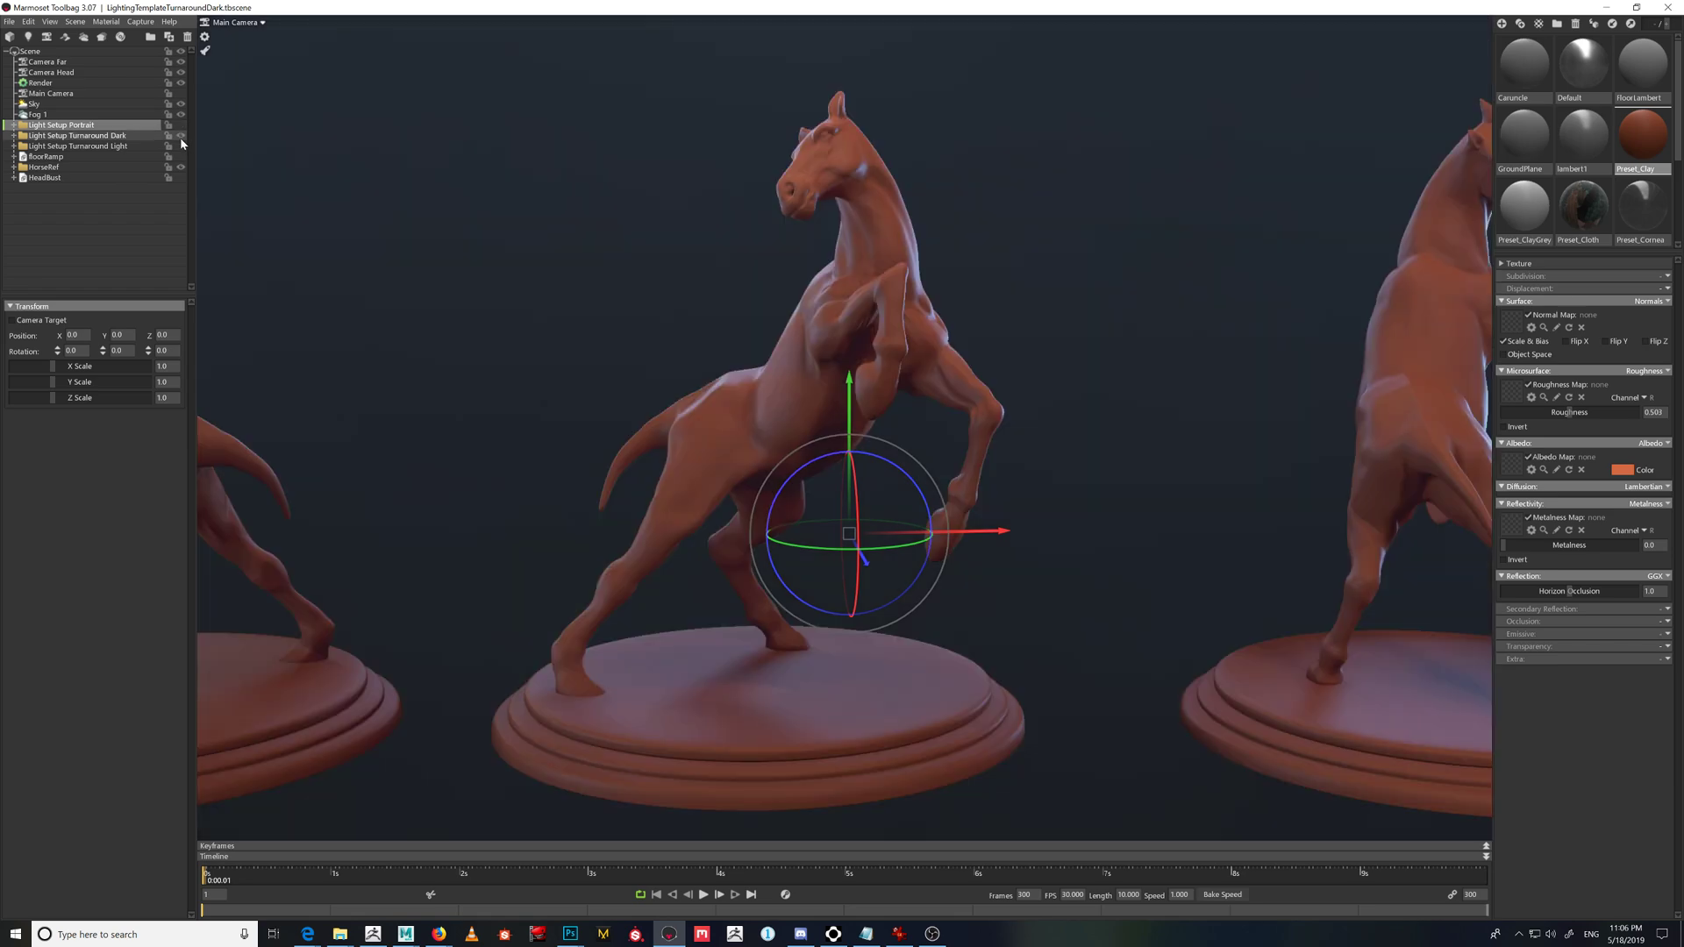
scroll(784, 216, down, 5)
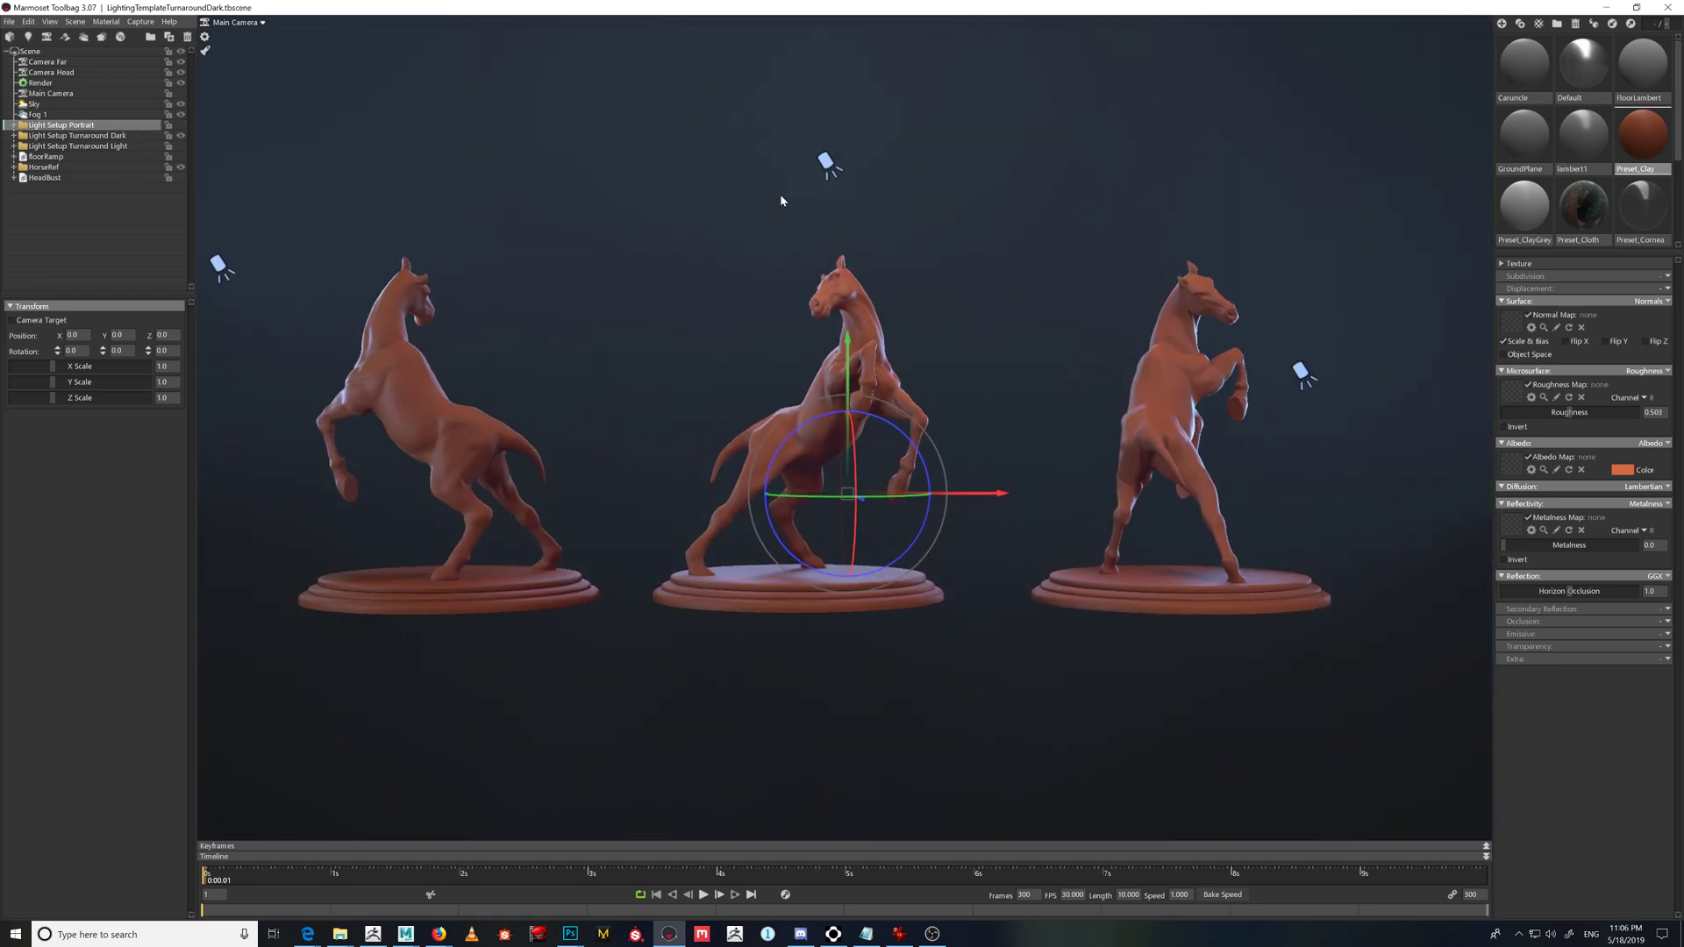
drag(780, 193, 799, 237)
scroll(596, 150, down, 5)
drag(596, 150, 638, 189)
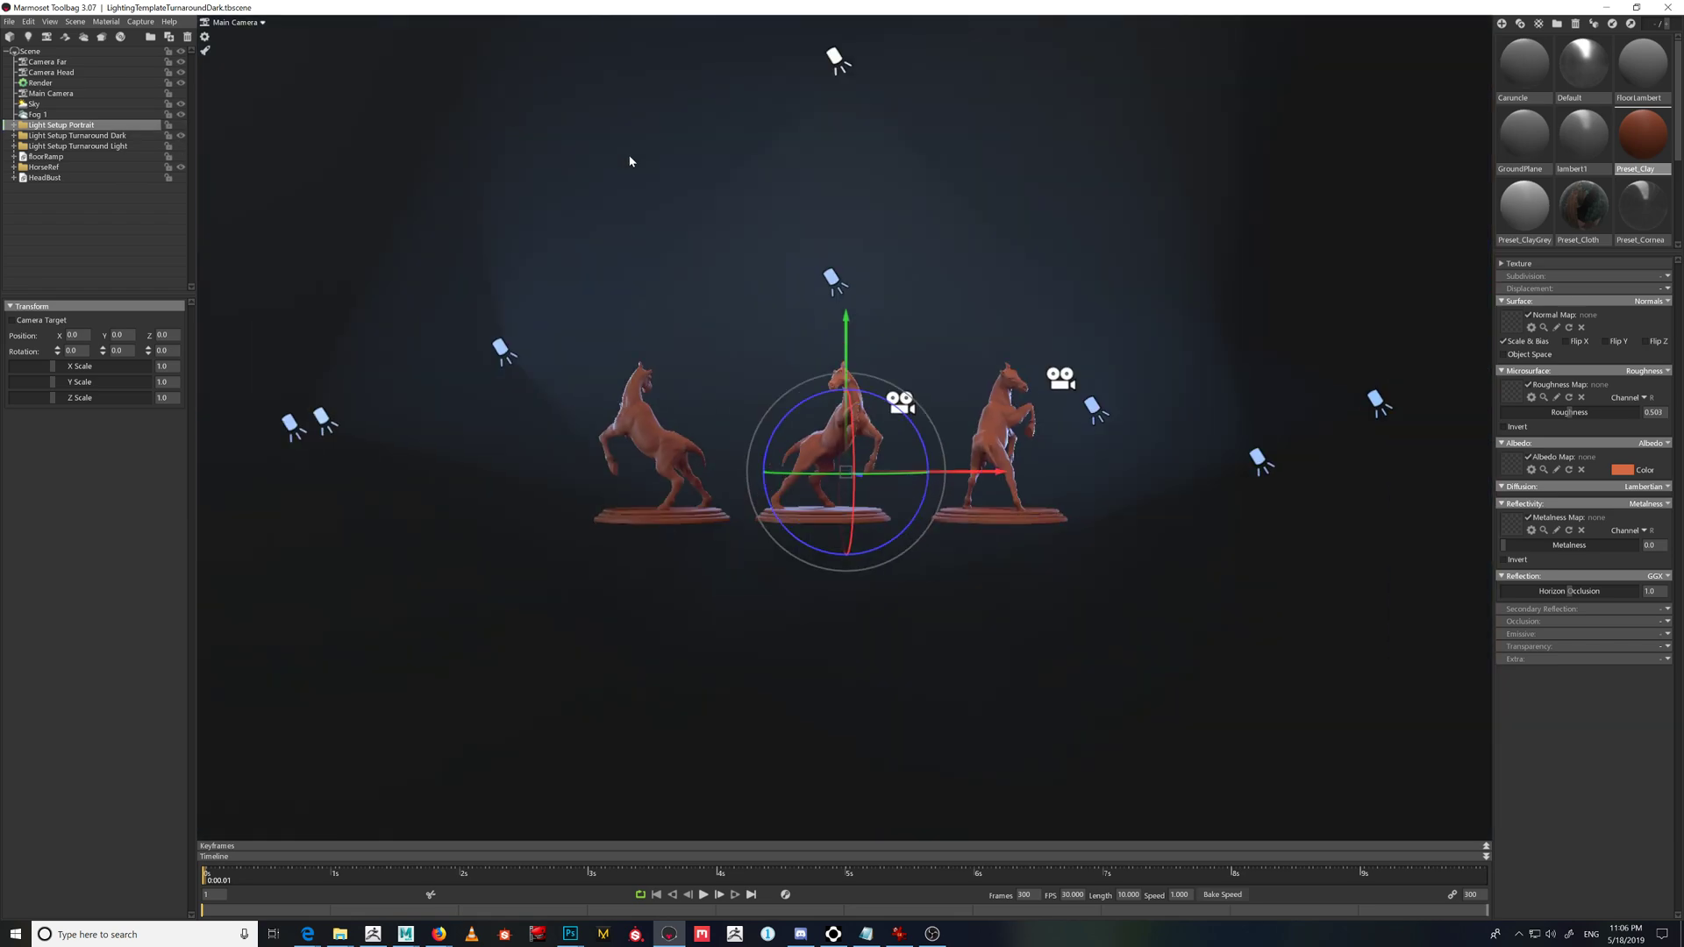
scroll(638, 188, down, 3)
drag(372, 128, 929, 363)
scroll(707, 264, up, 3)
scroll(929, 363, up, 4)
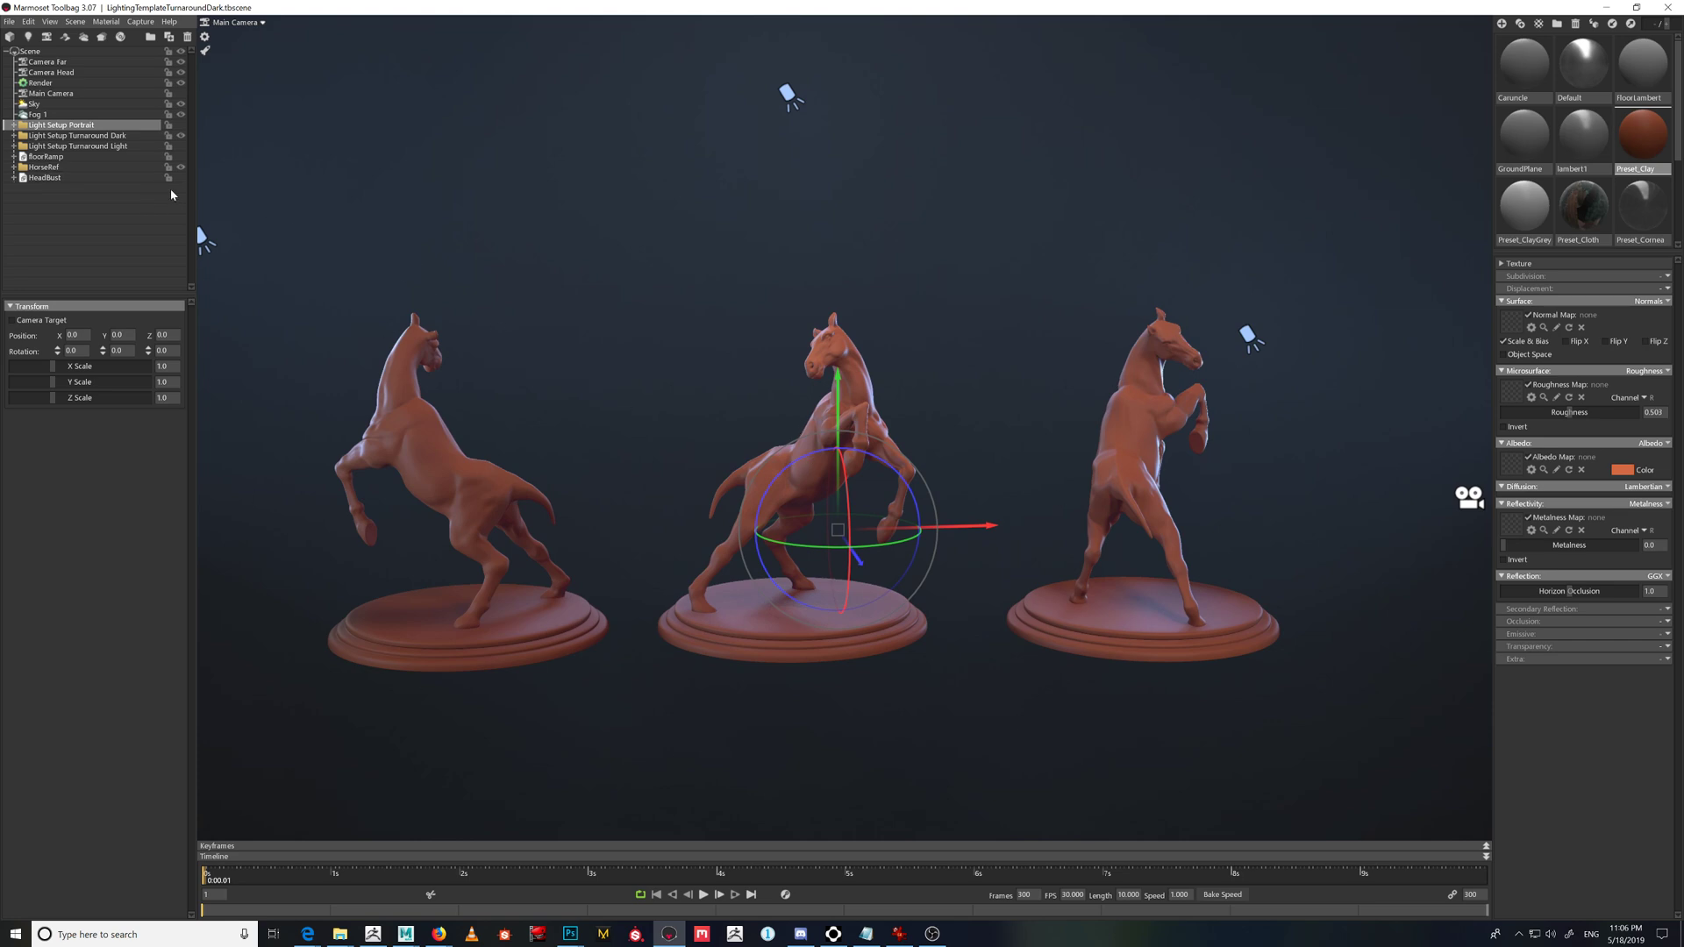
- Show the floorRamp object beneath the horses and switch the viewport to Camera Far
click(180, 158)
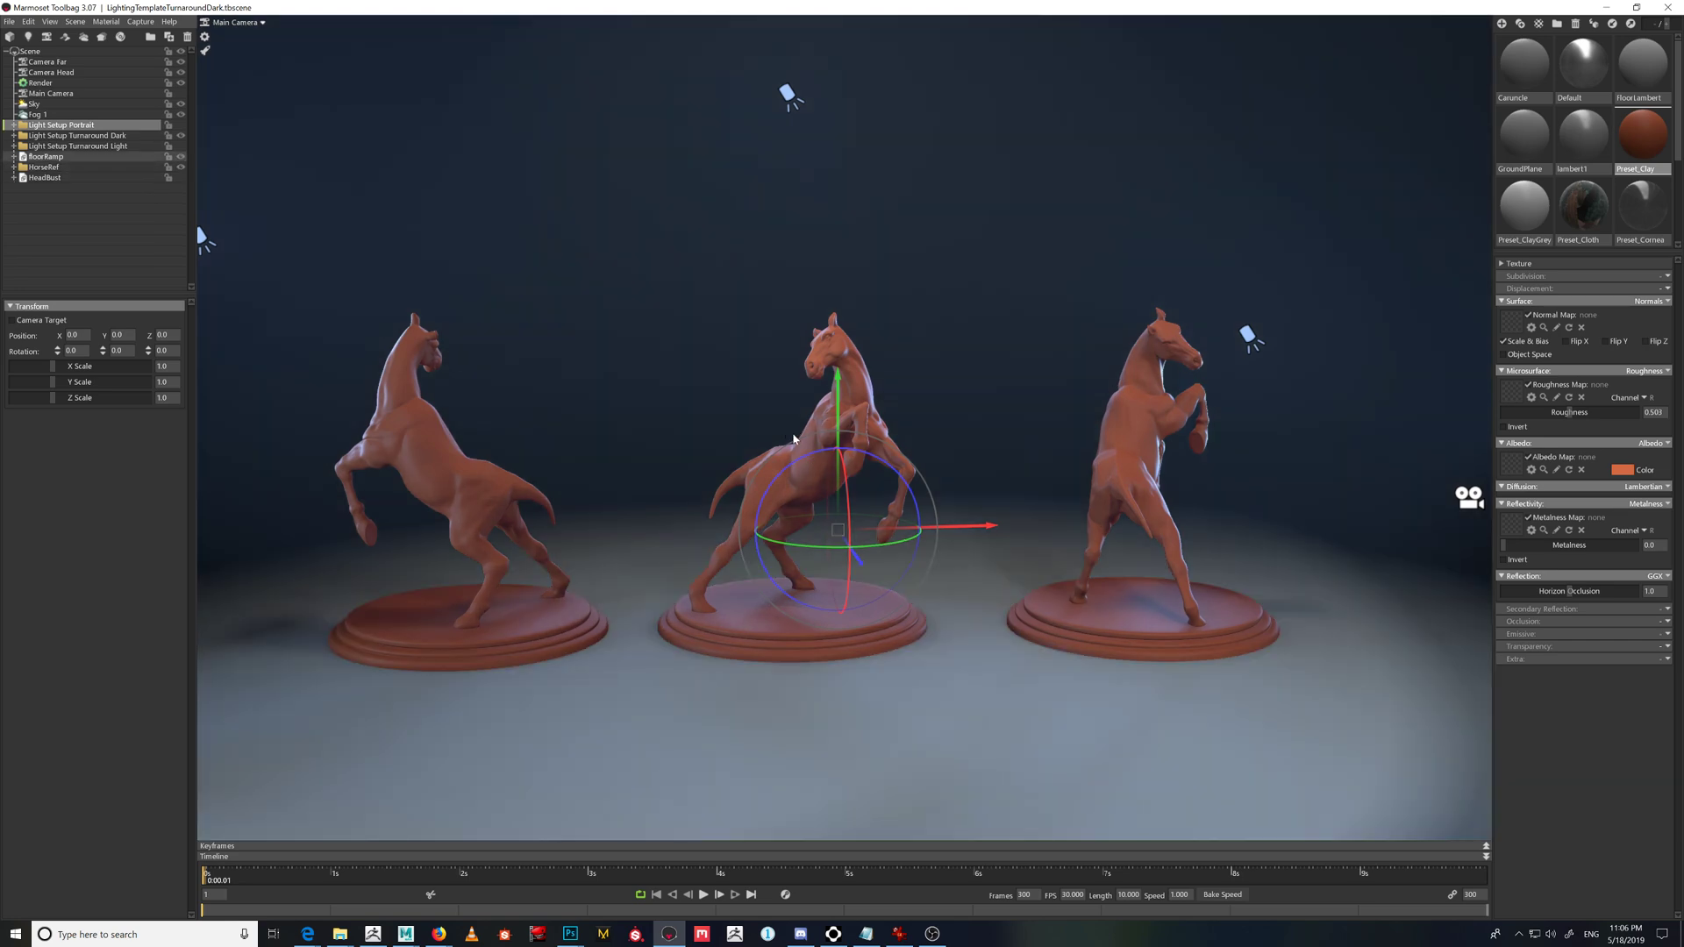
drag(793, 438, 772, 441)
click(250, 26)
click(306, 31)
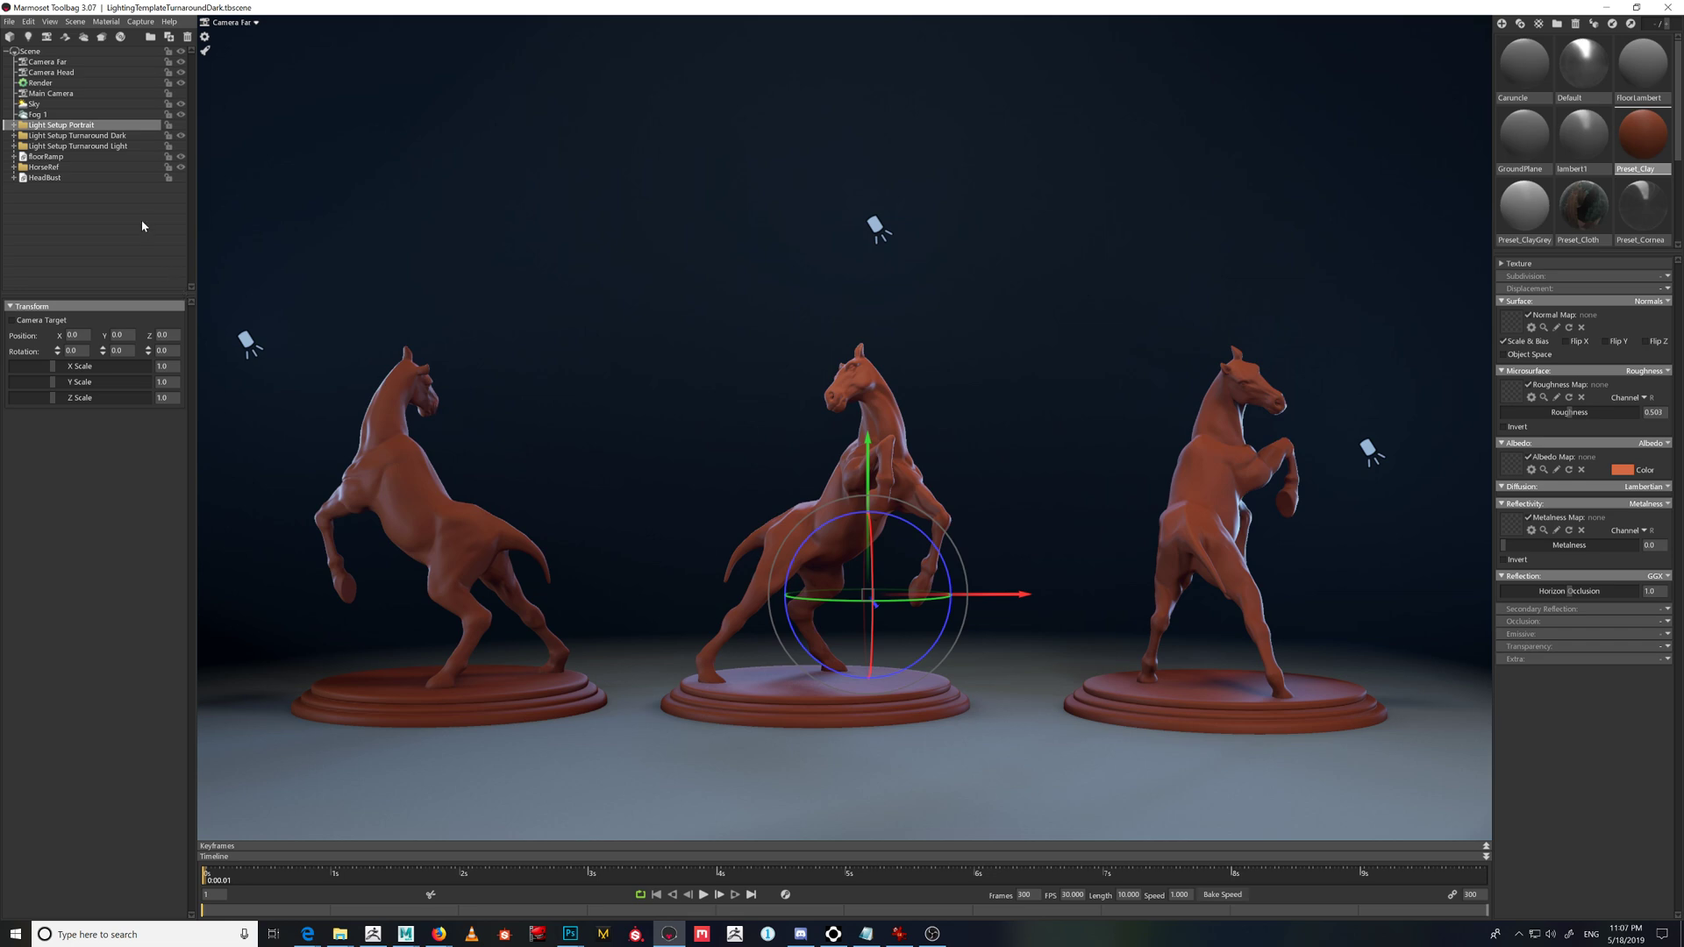
- Switch the lighting from Turnaround Dark to Light Setup Turnaround Light and select the curved ramp floor mesh
click(114, 136)
click(181, 137)
click(181, 147)
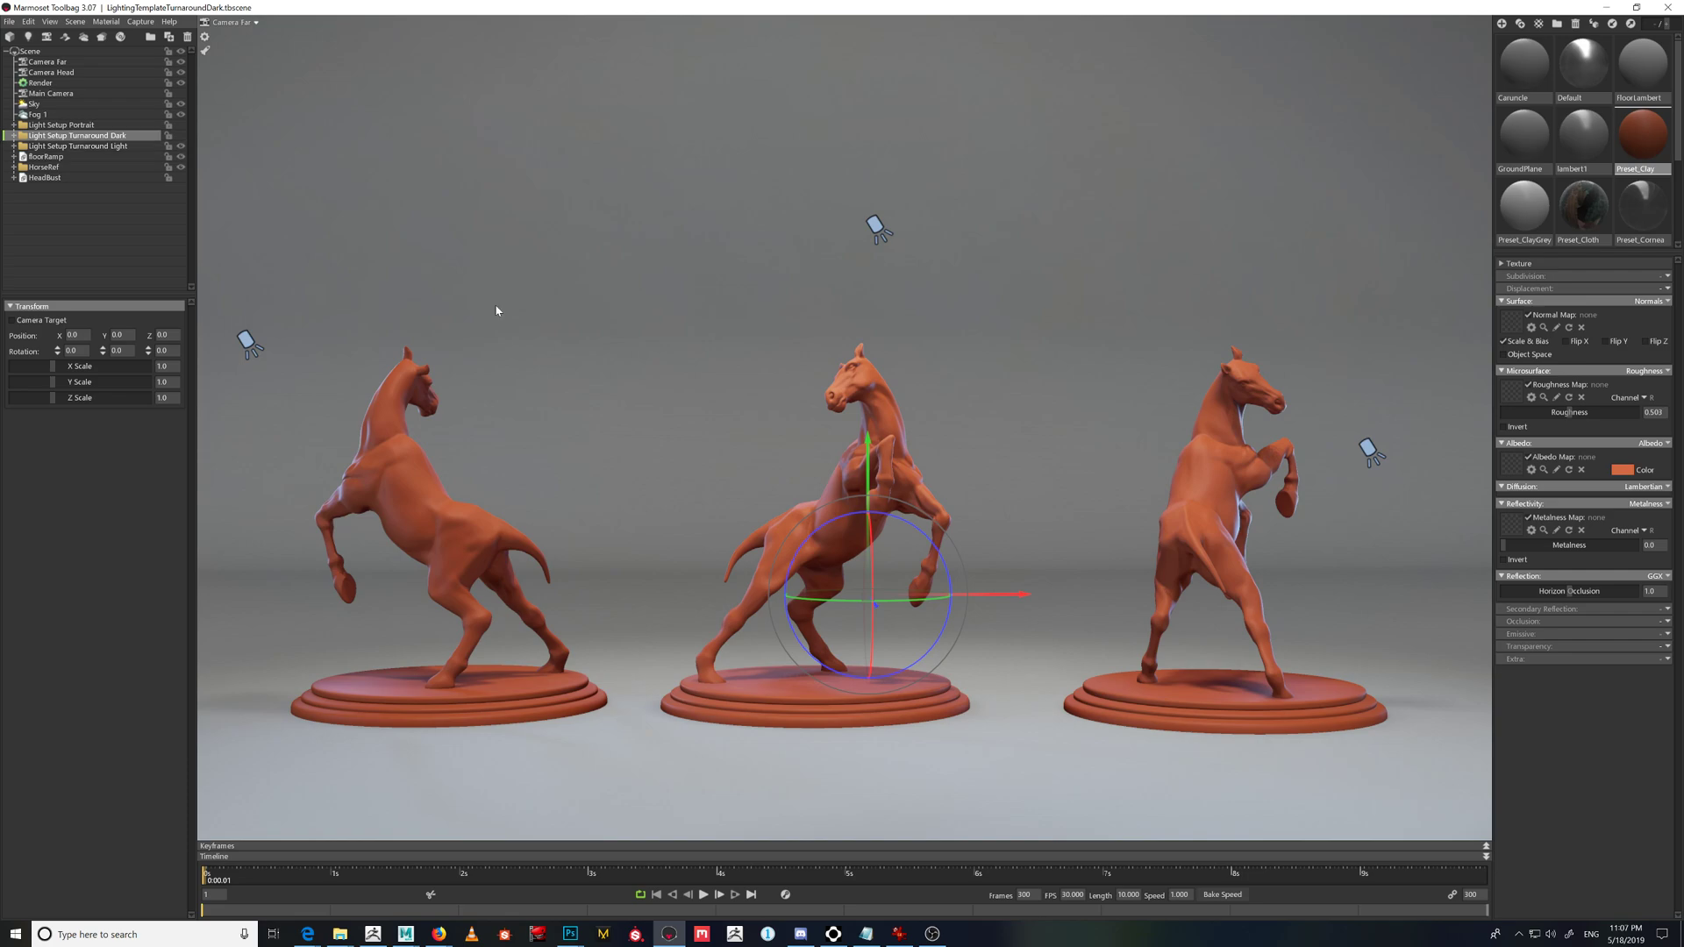
click(526, 377)
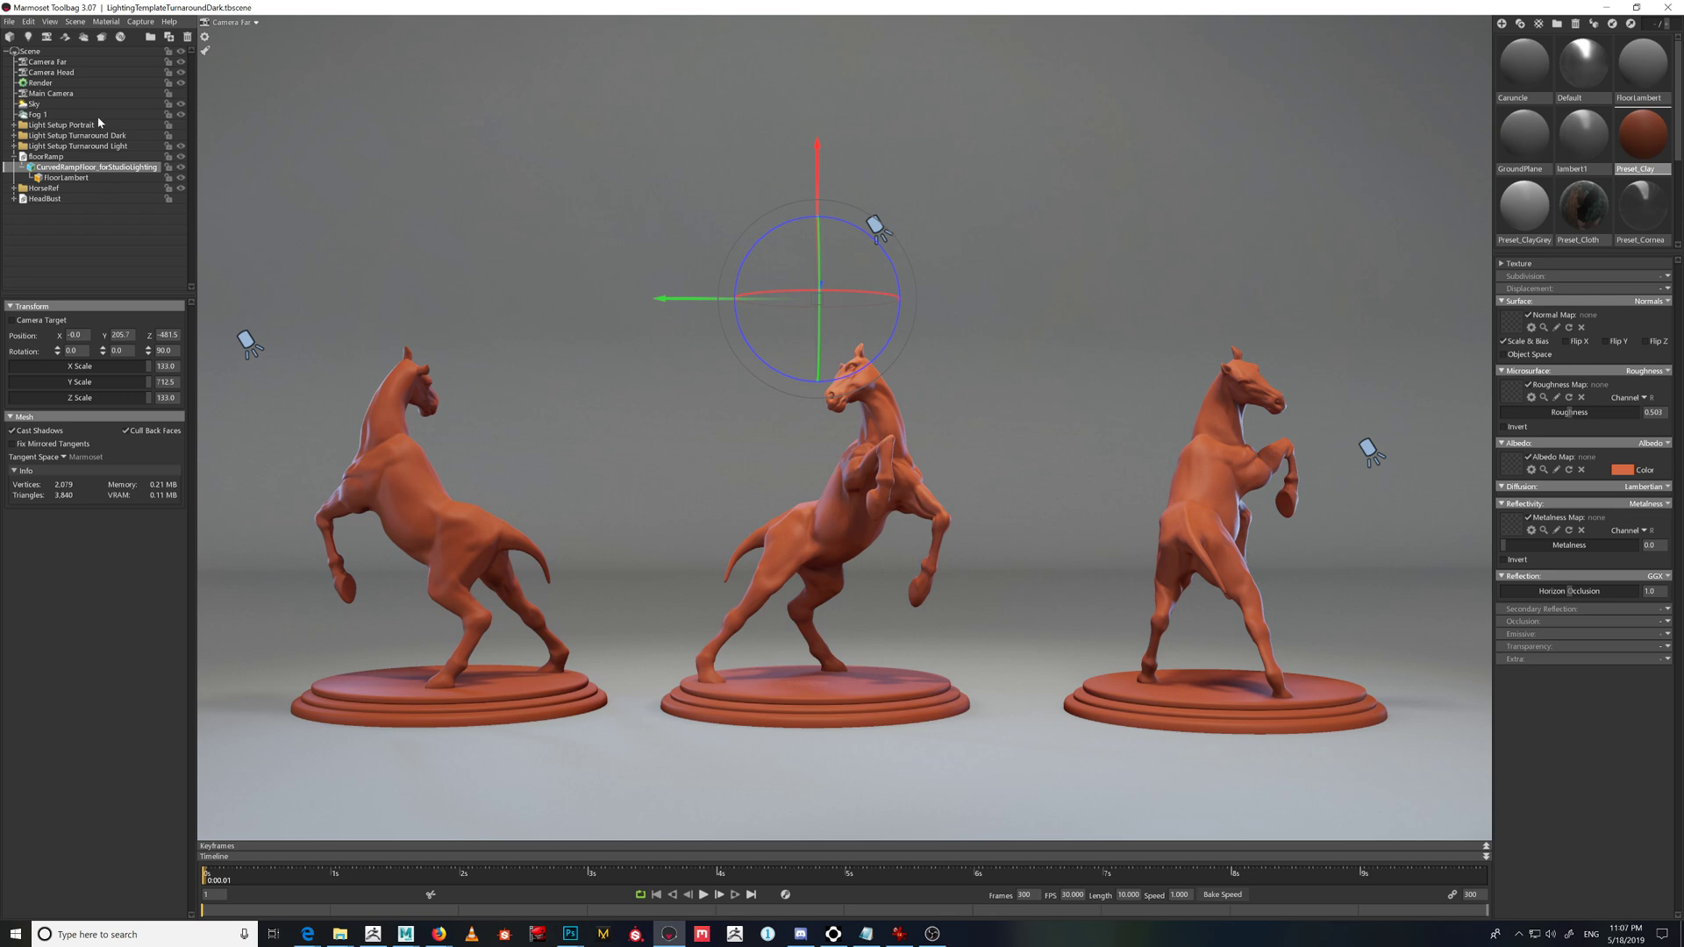
- Switch the viewport to Camera Head, hide HorseRef and show HeadBust
click(232, 22)
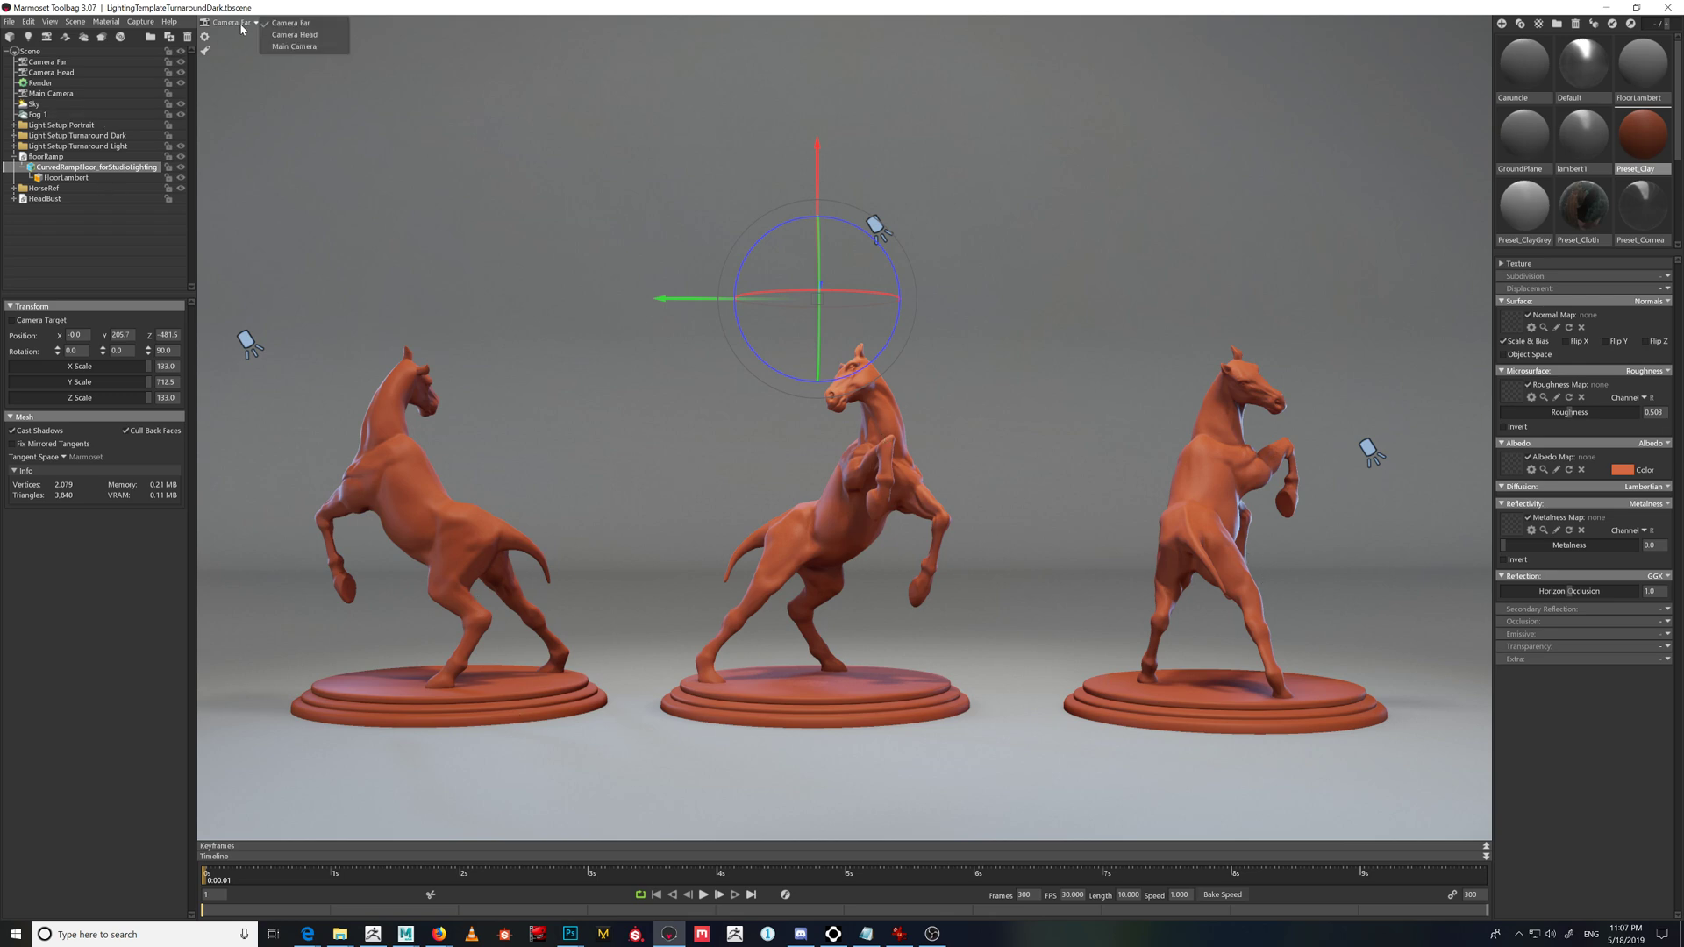
click(292, 37)
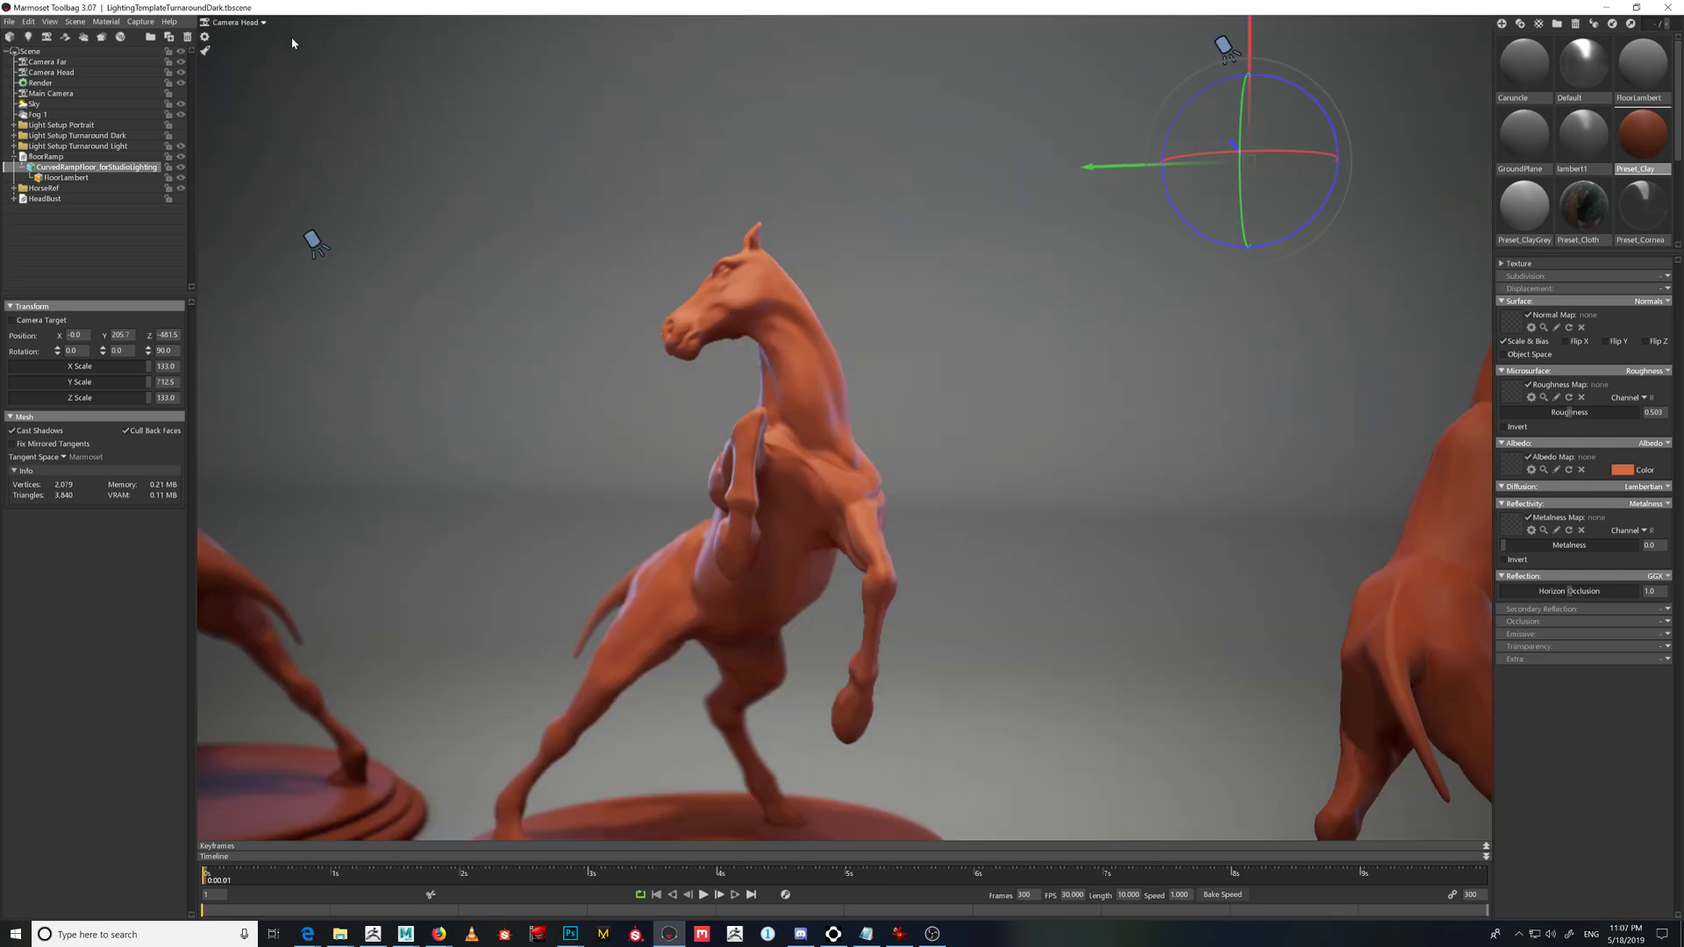
click(181, 188)
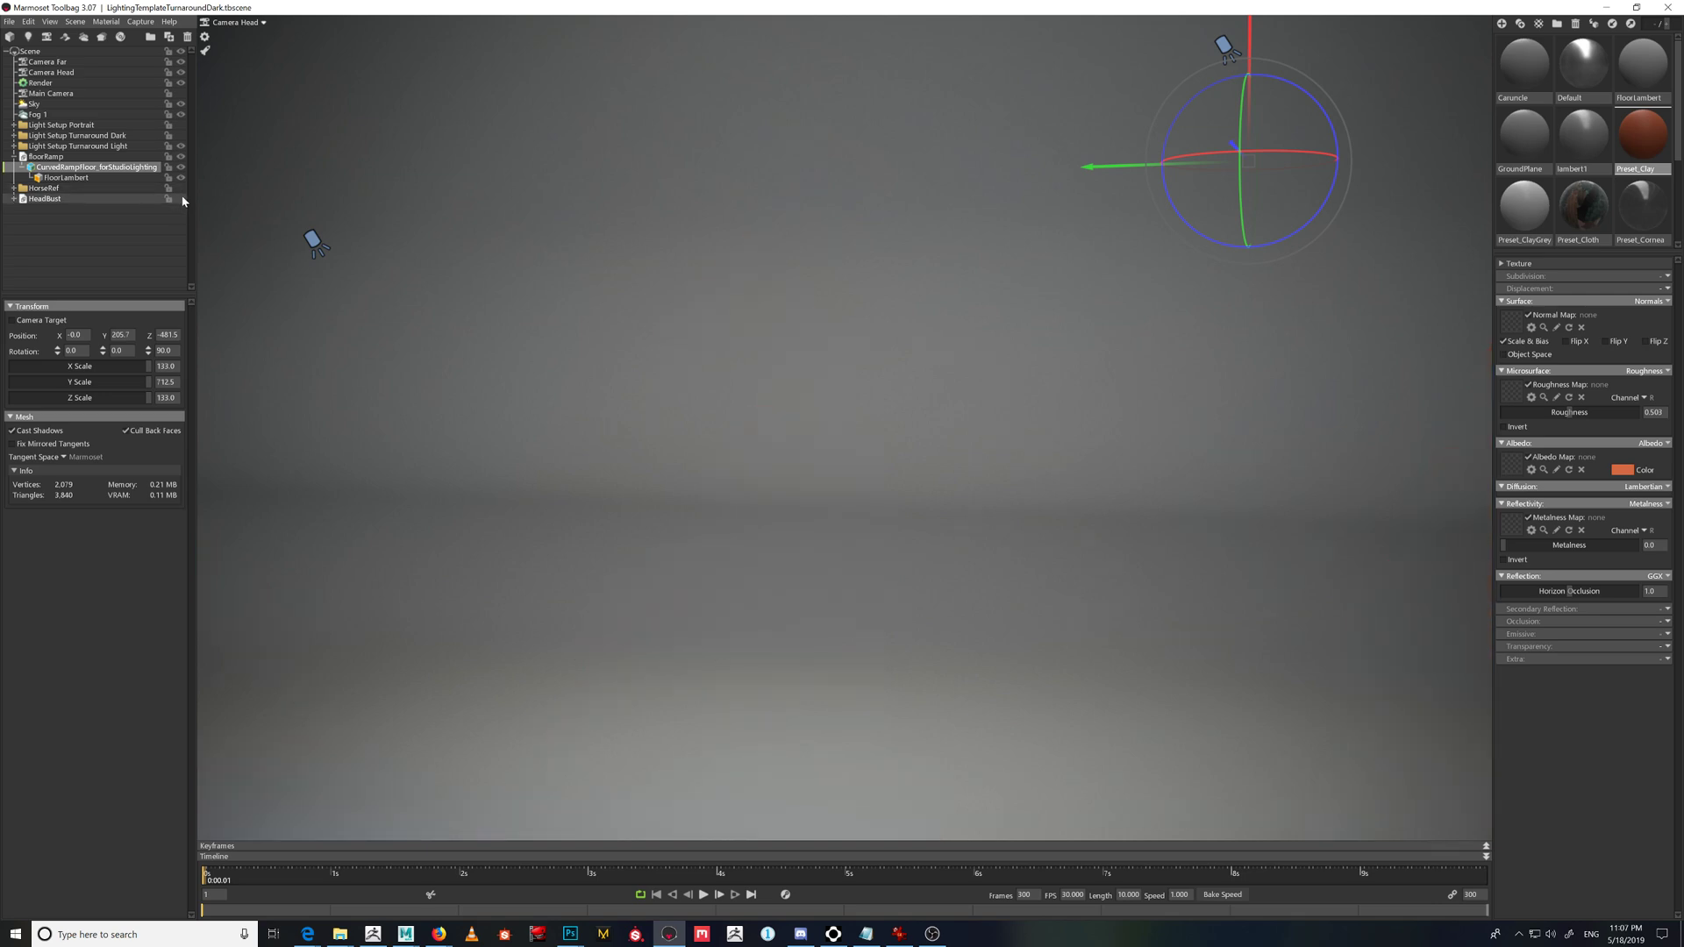
click(181, 199)
- Replace Light Setup Turnaround Light with Light Setup Portrait and hide the curved ramp floor mesh
click(180, 146)
click(181, 135)
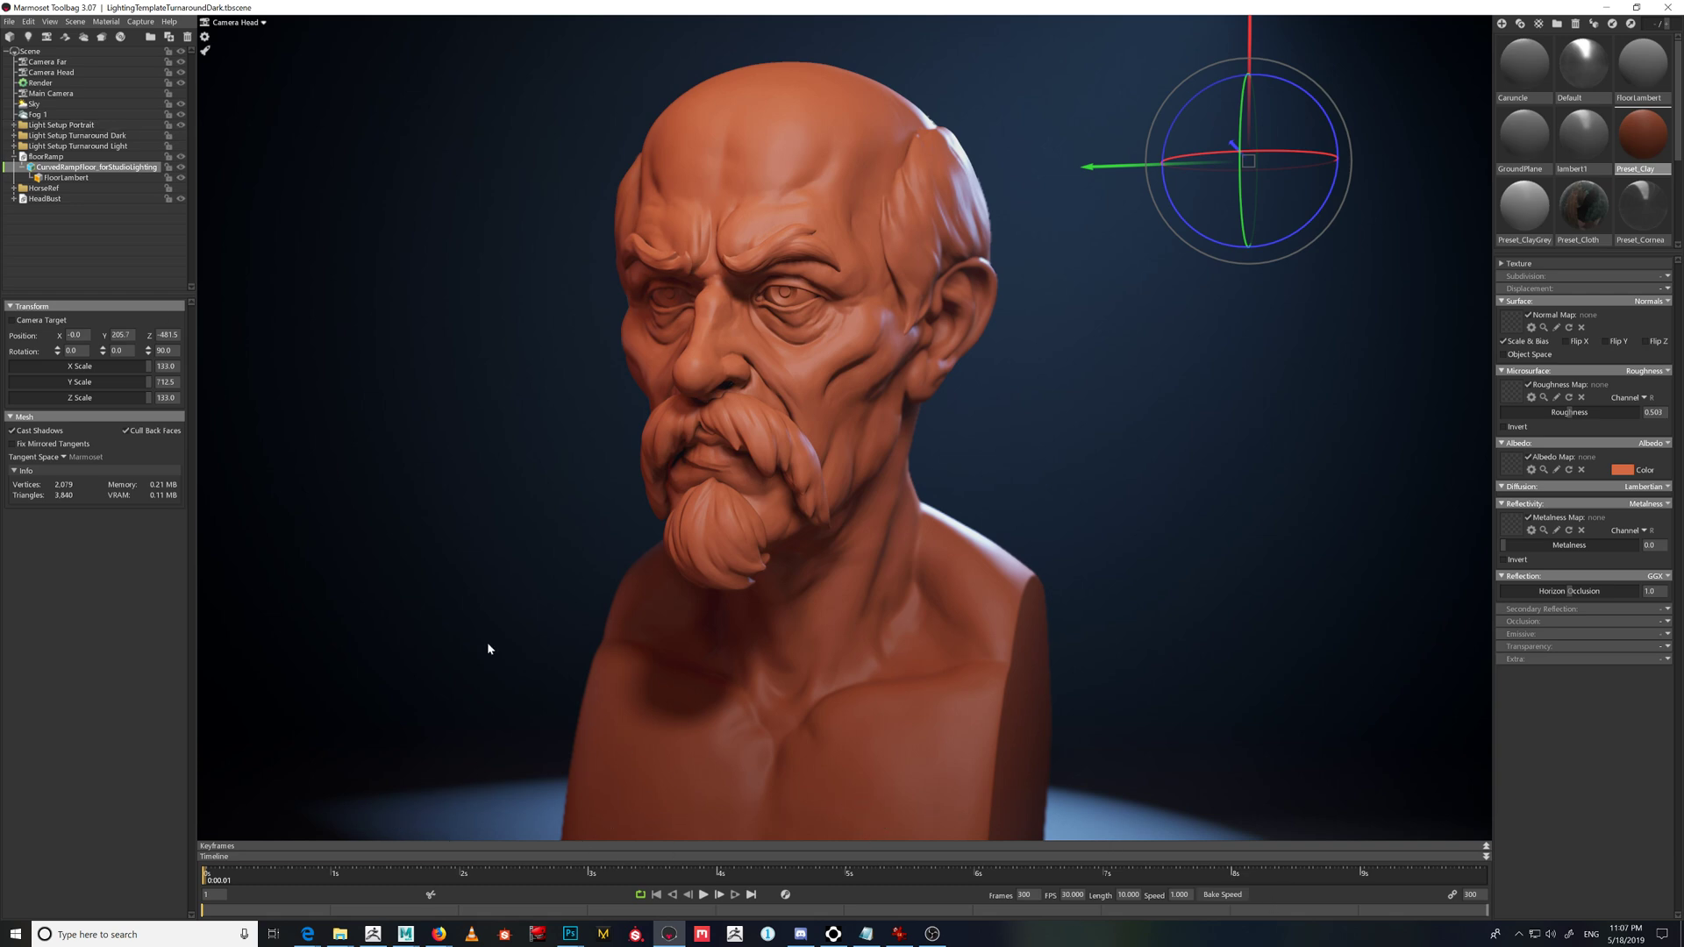
click(181, 166)
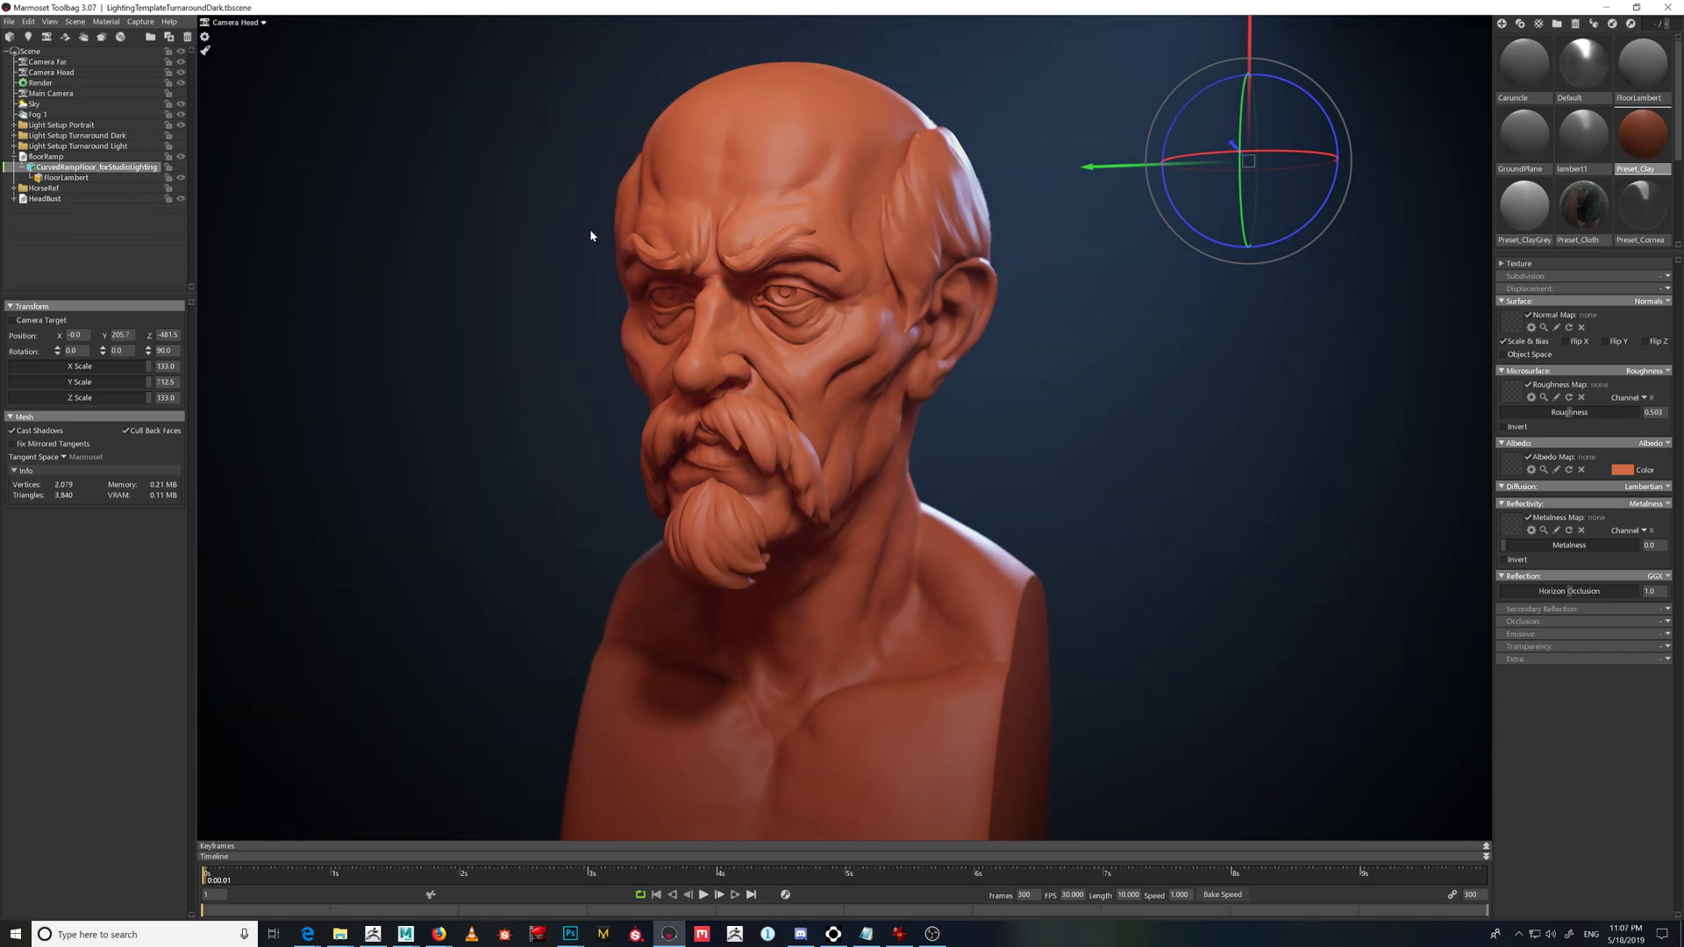
- Toggle the Show Watermark by Default option in the output preferences and accept the preferences
click(29, 22)
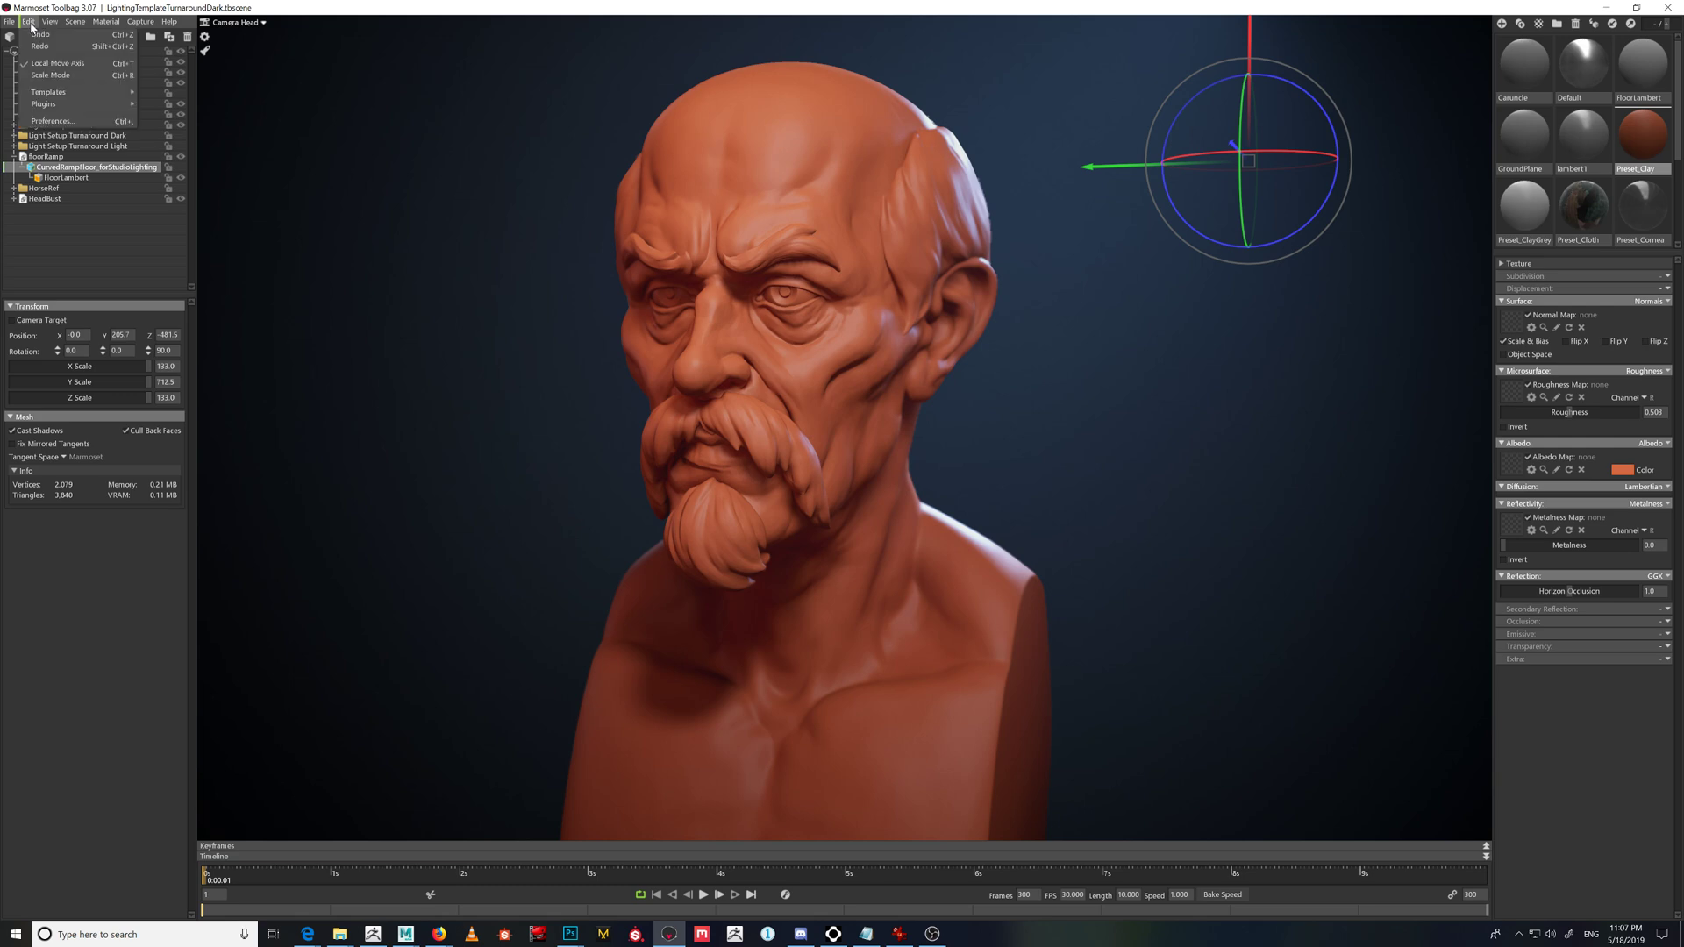
click(72, 122)
drag(830, 291, 1033, 201)
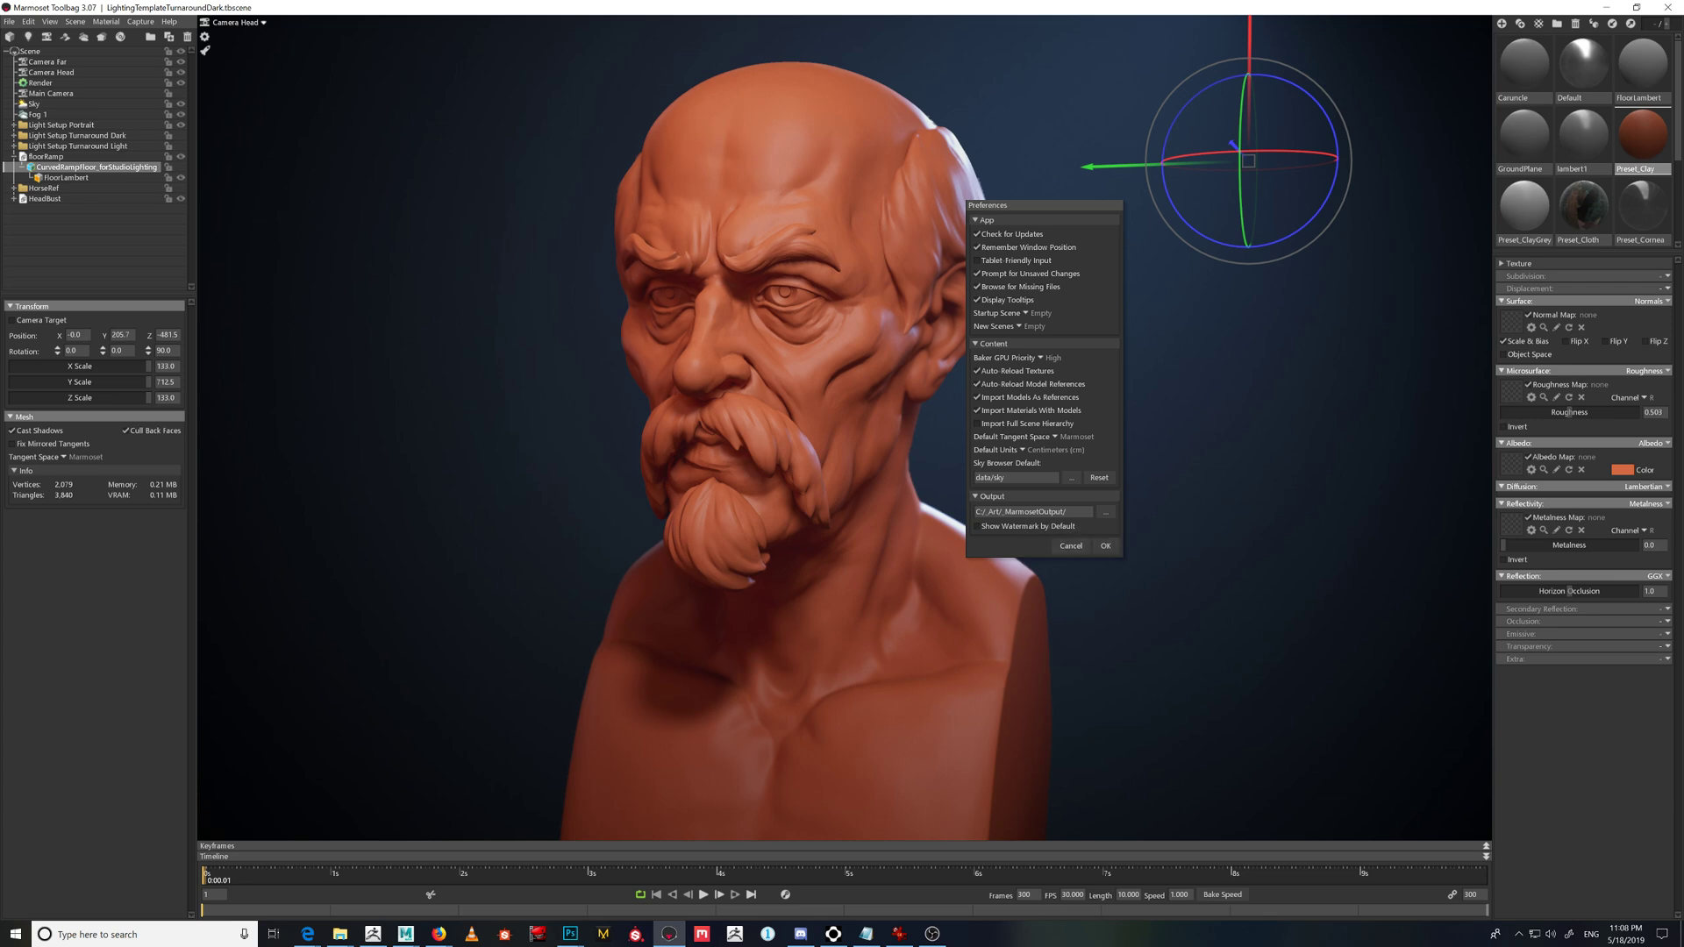
click(1052, 526)
click(1105, 546)
- Review the image resolution presets in the capture settings and accept the settings as they are
click(142, 24)
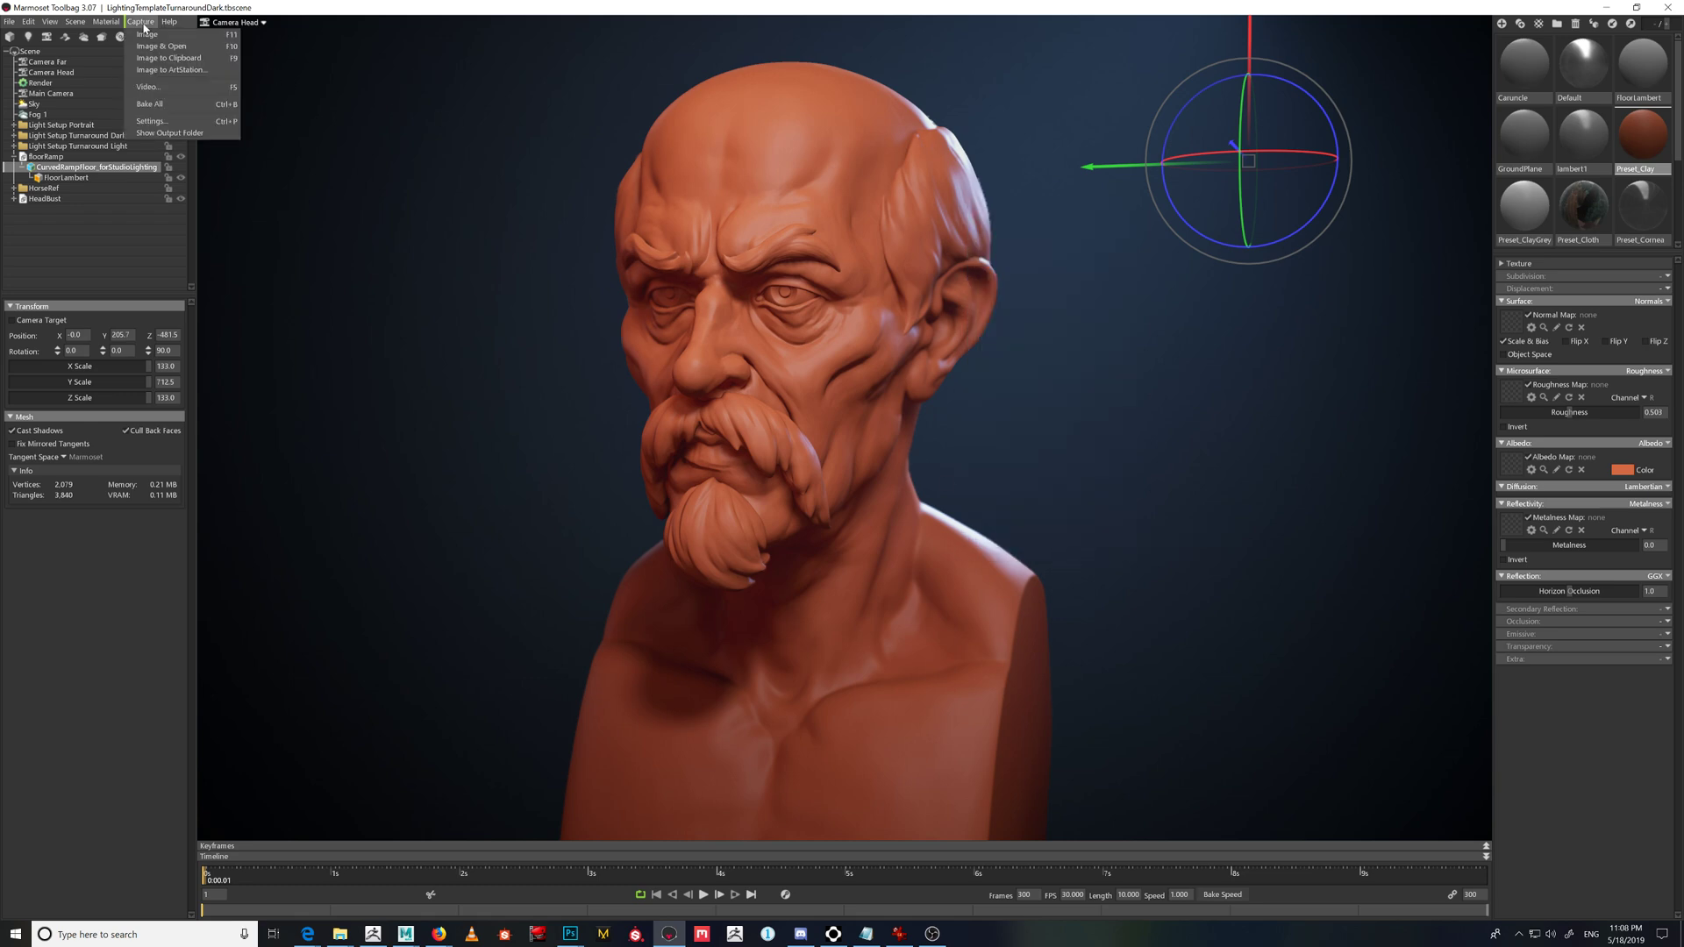
click(162, 121)
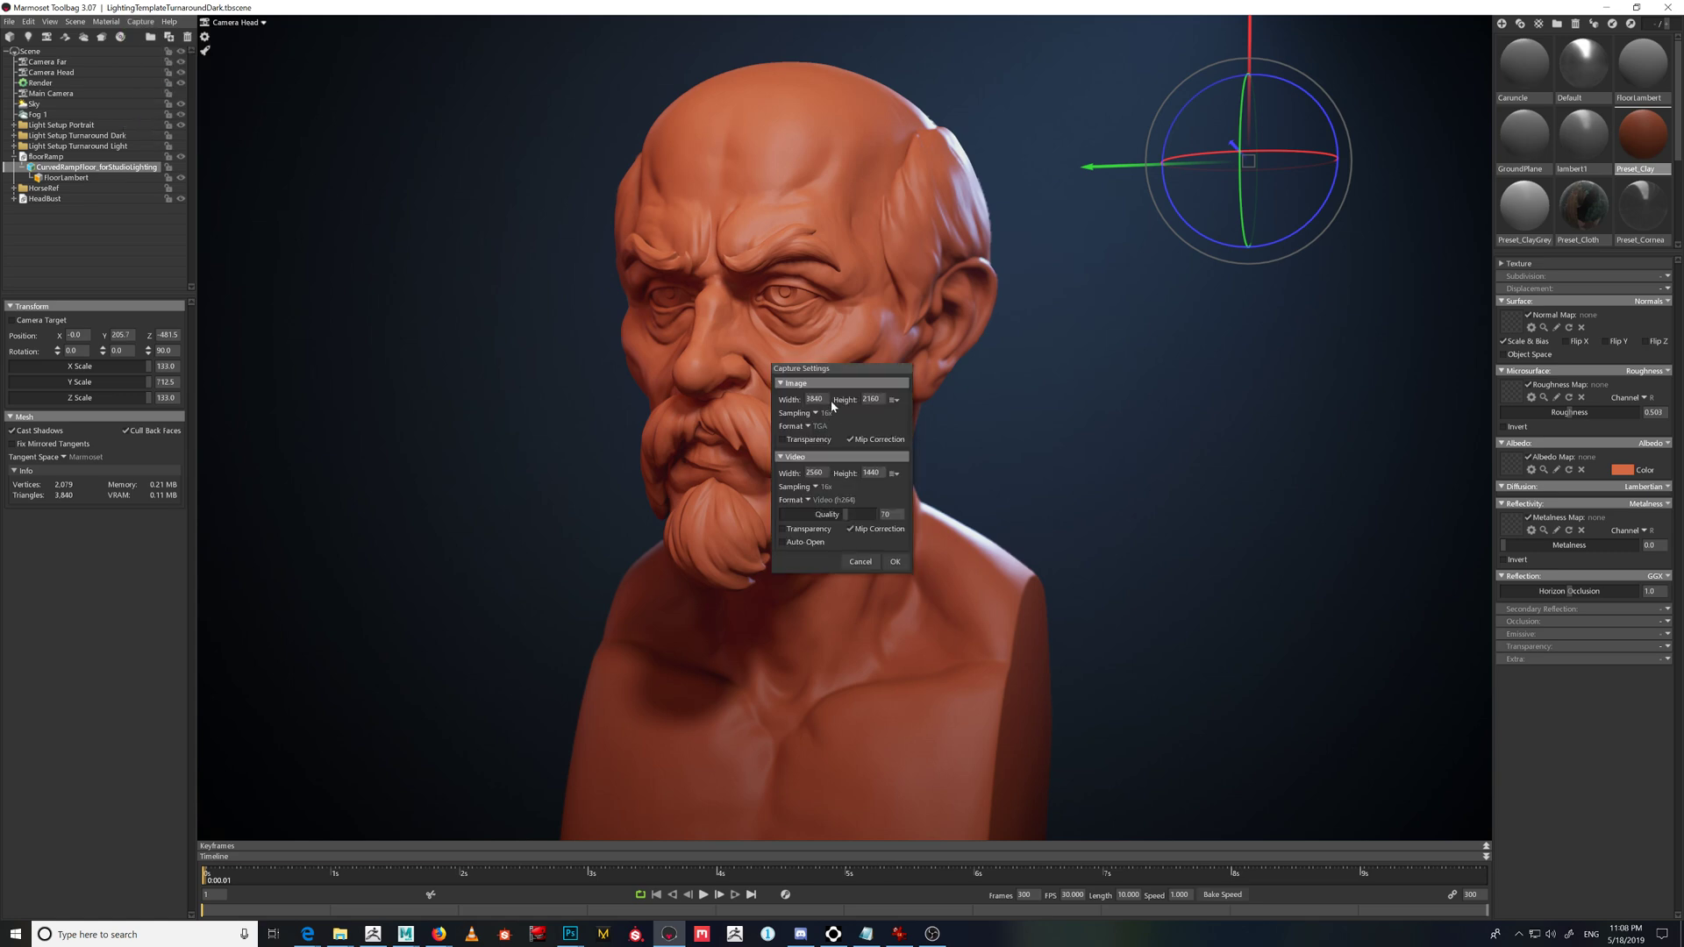
click(896, 400)
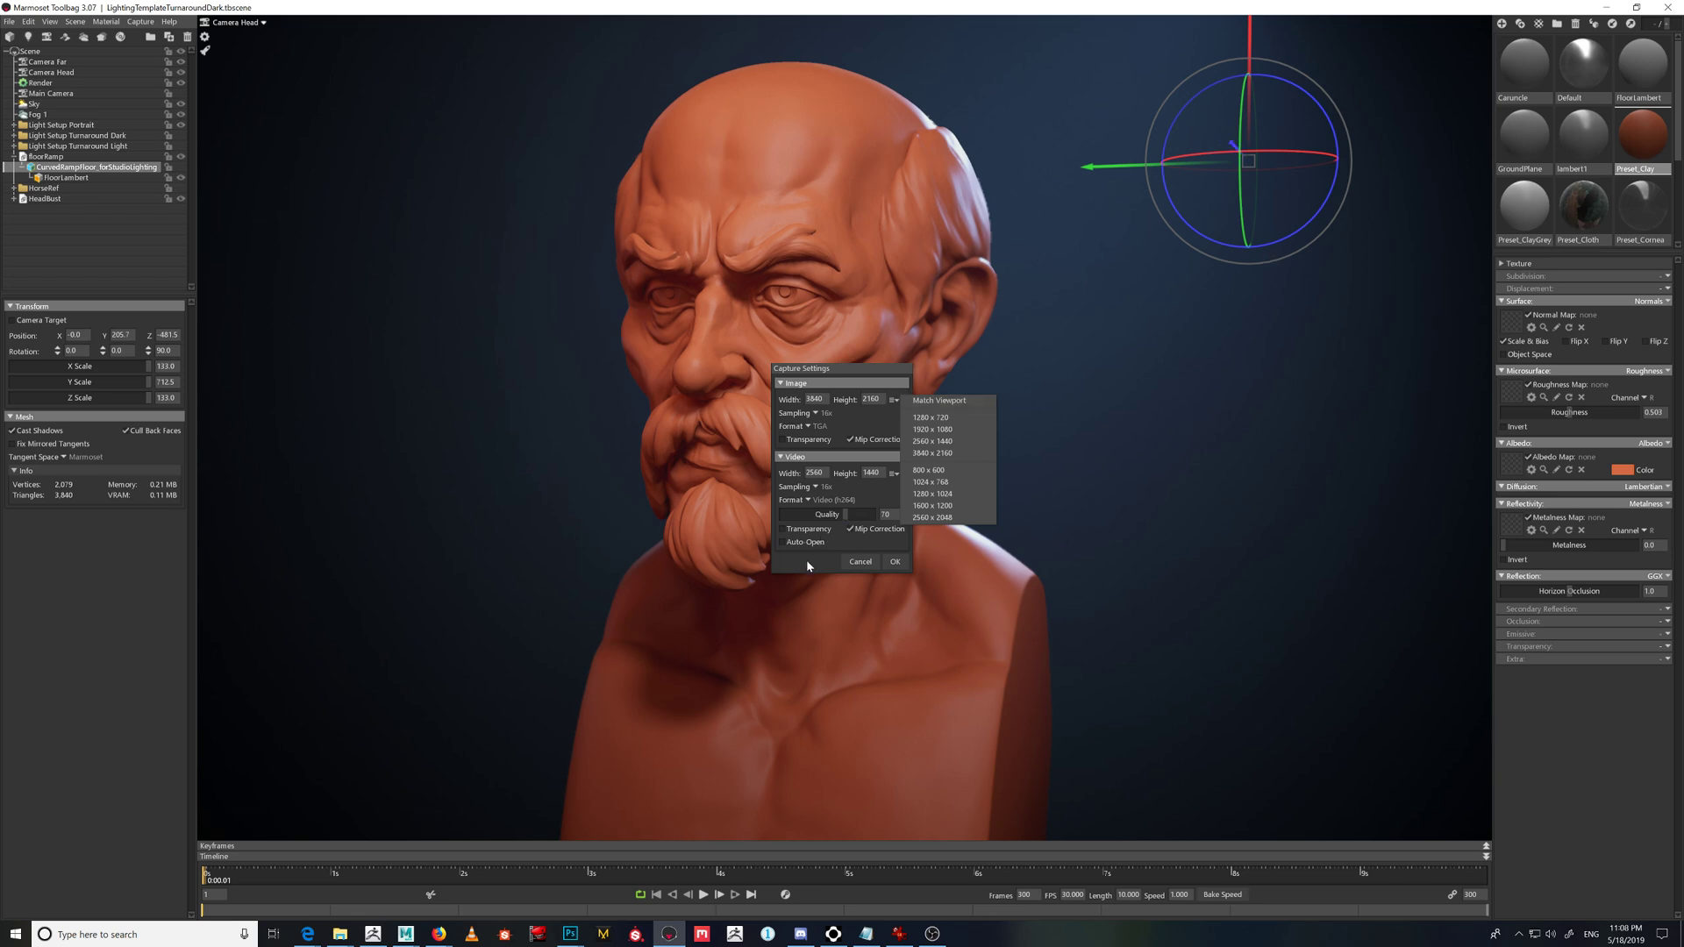
click(848, 566)
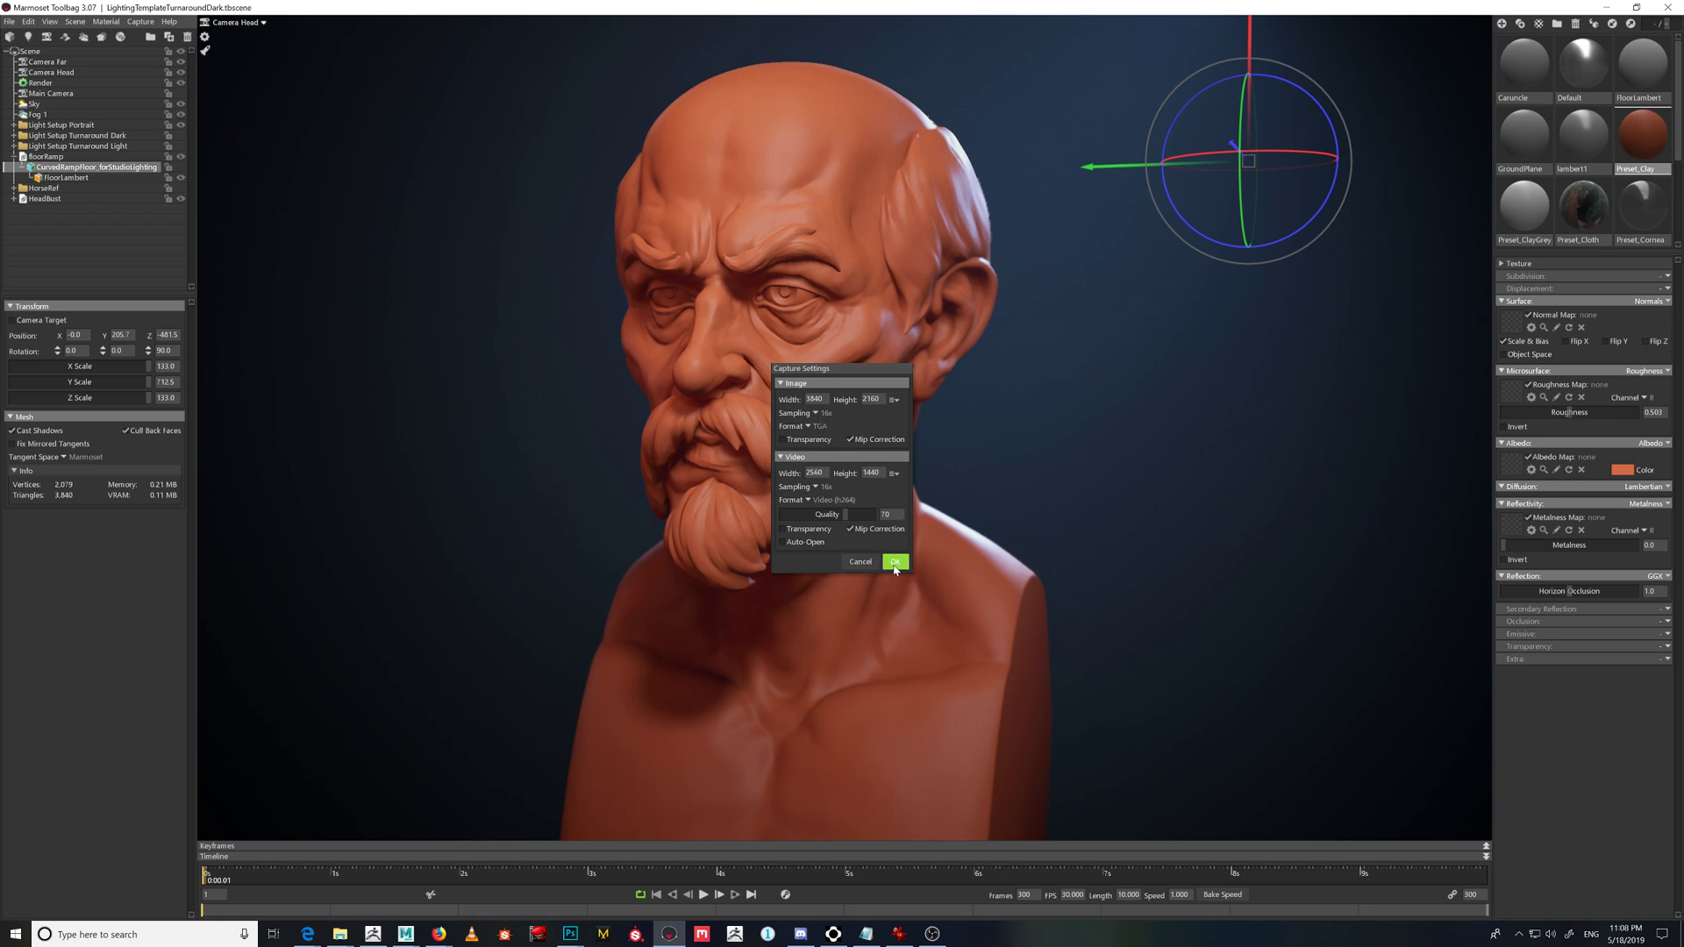
click(897, 562)
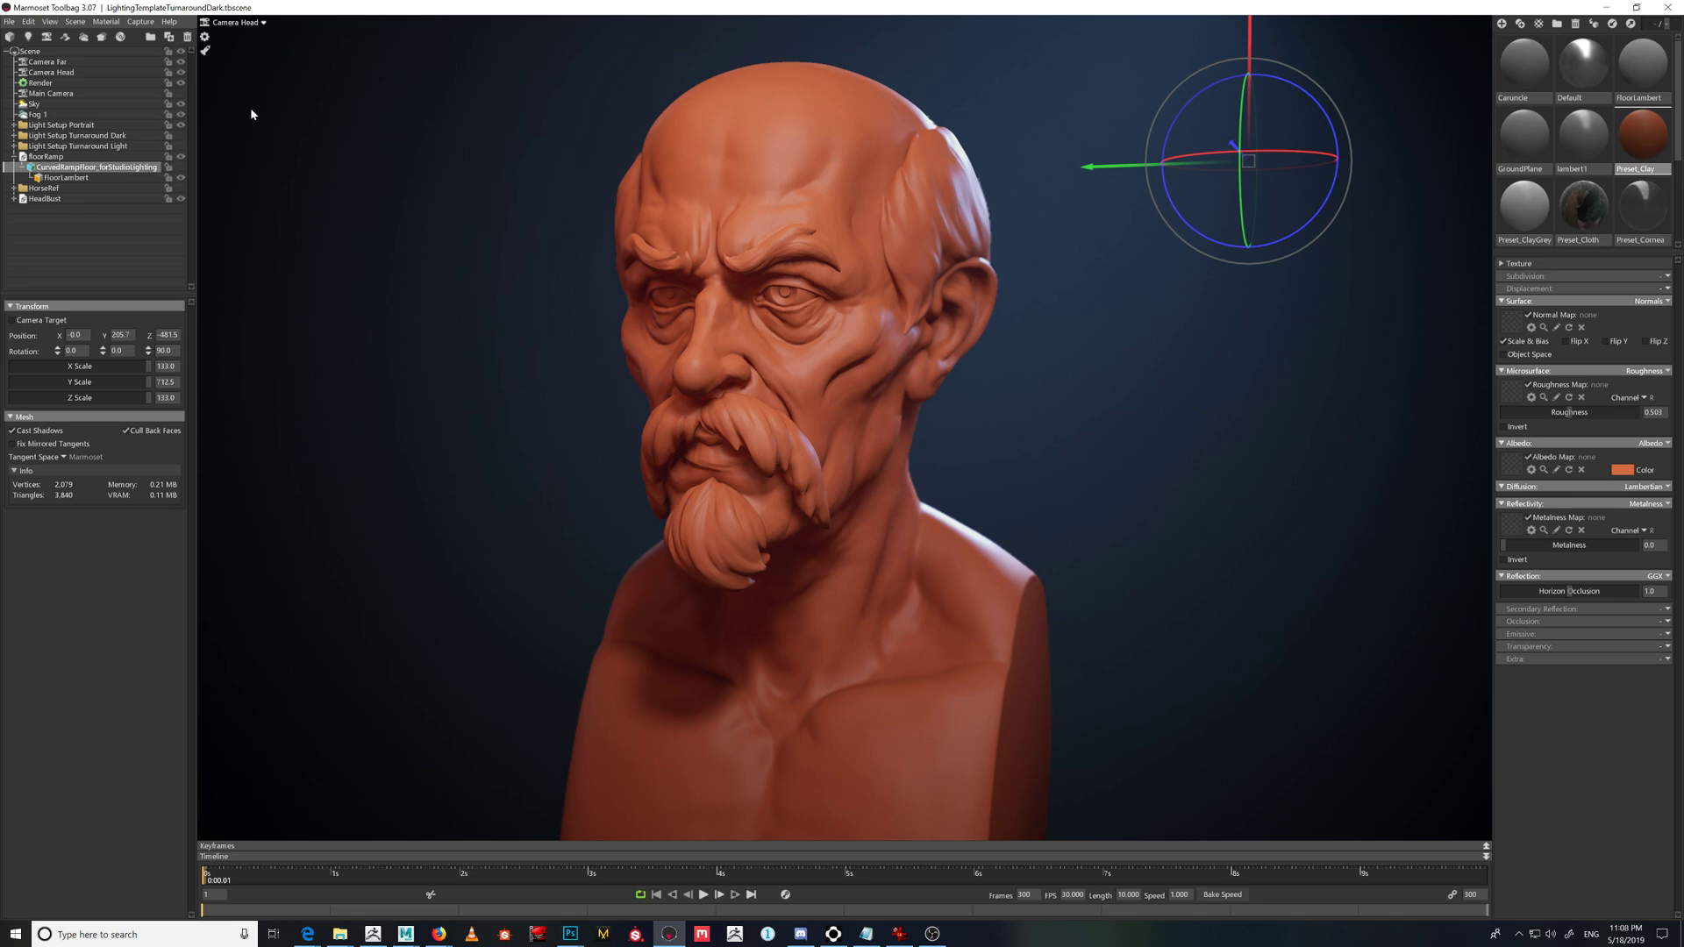
- Capture the Camera Head view as an image and switch to Photoshop with screenshot005.tga open
click(140, 22)
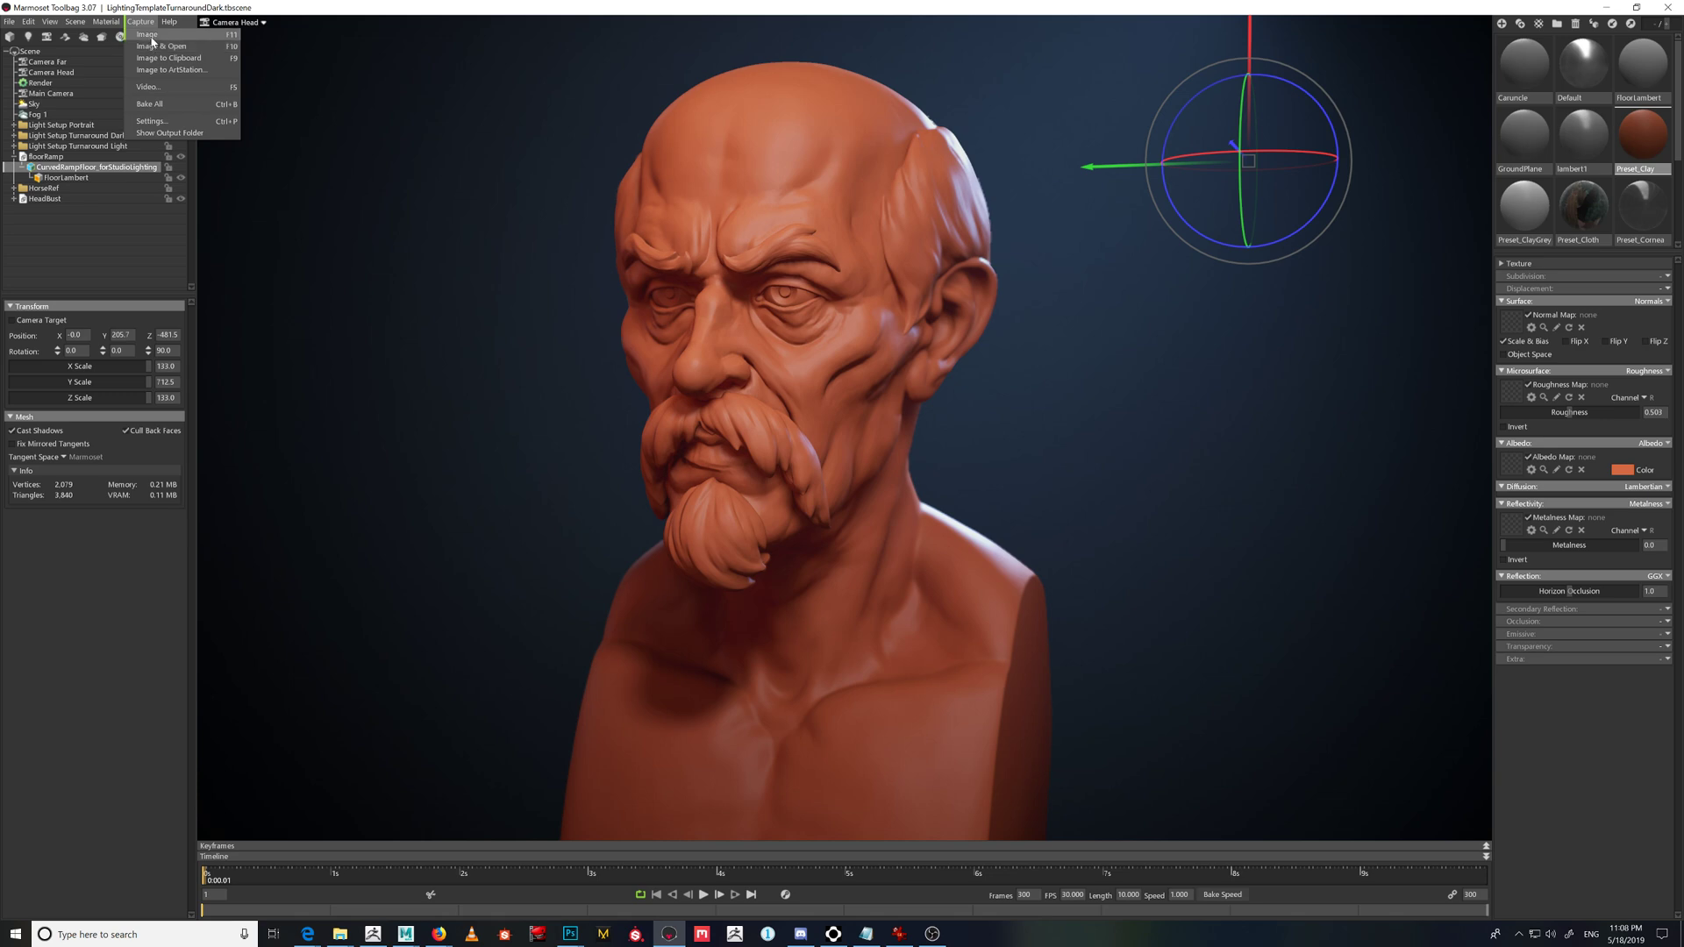
mouse_move(75, 21)
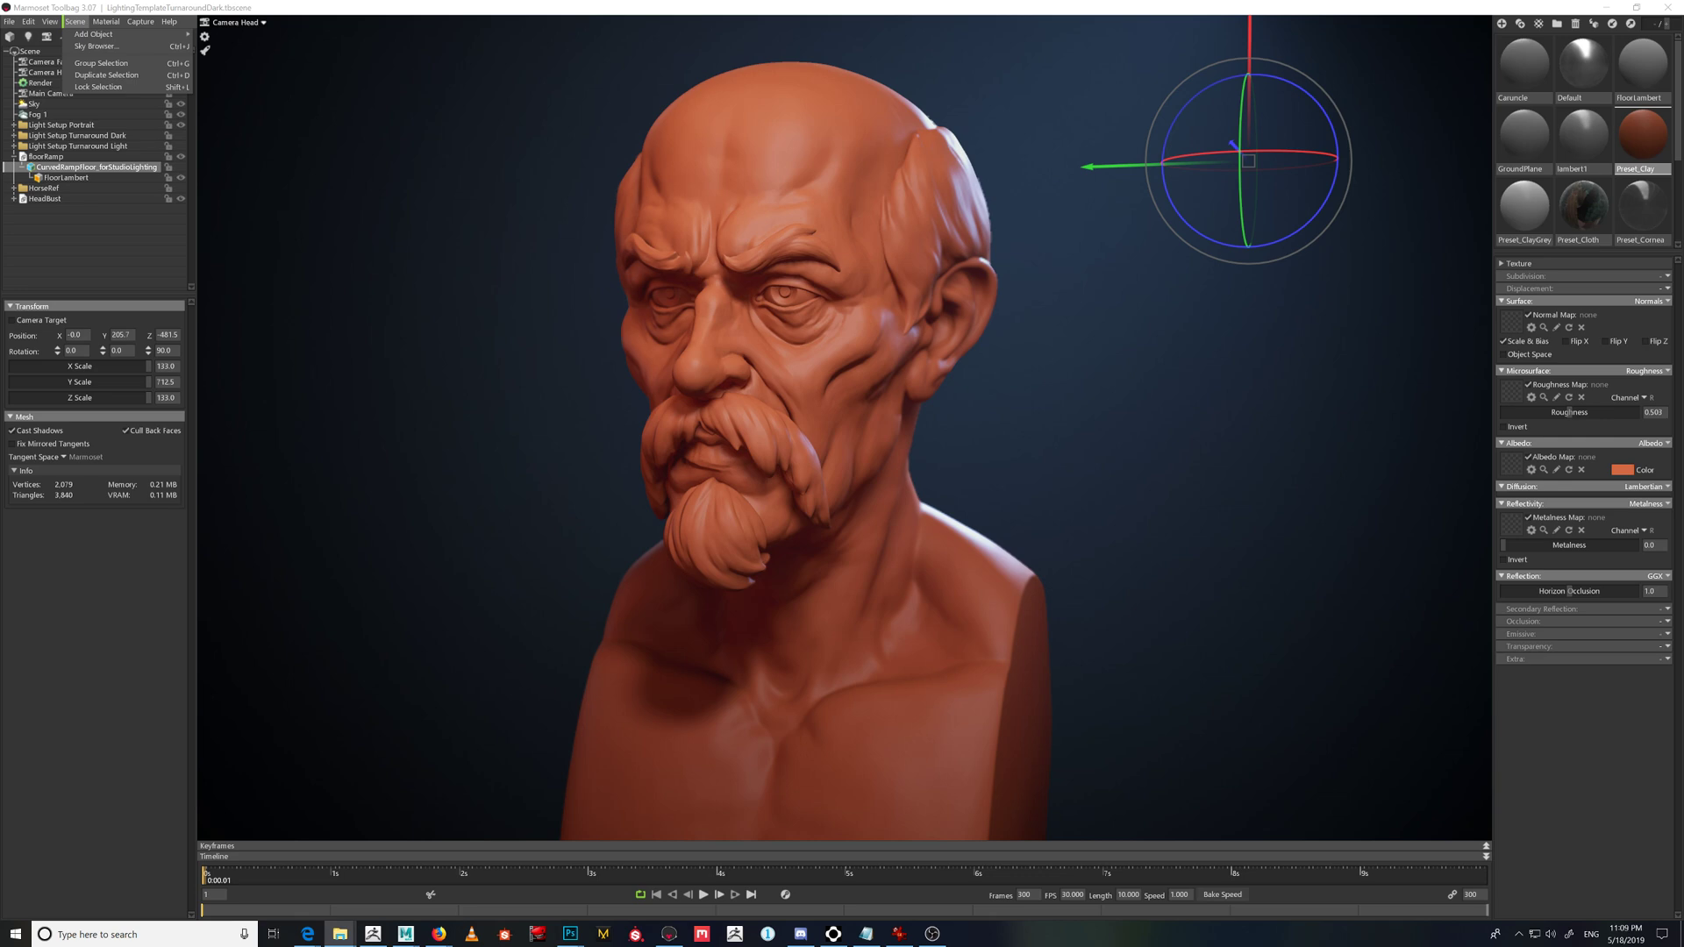
key(alt+Tab)
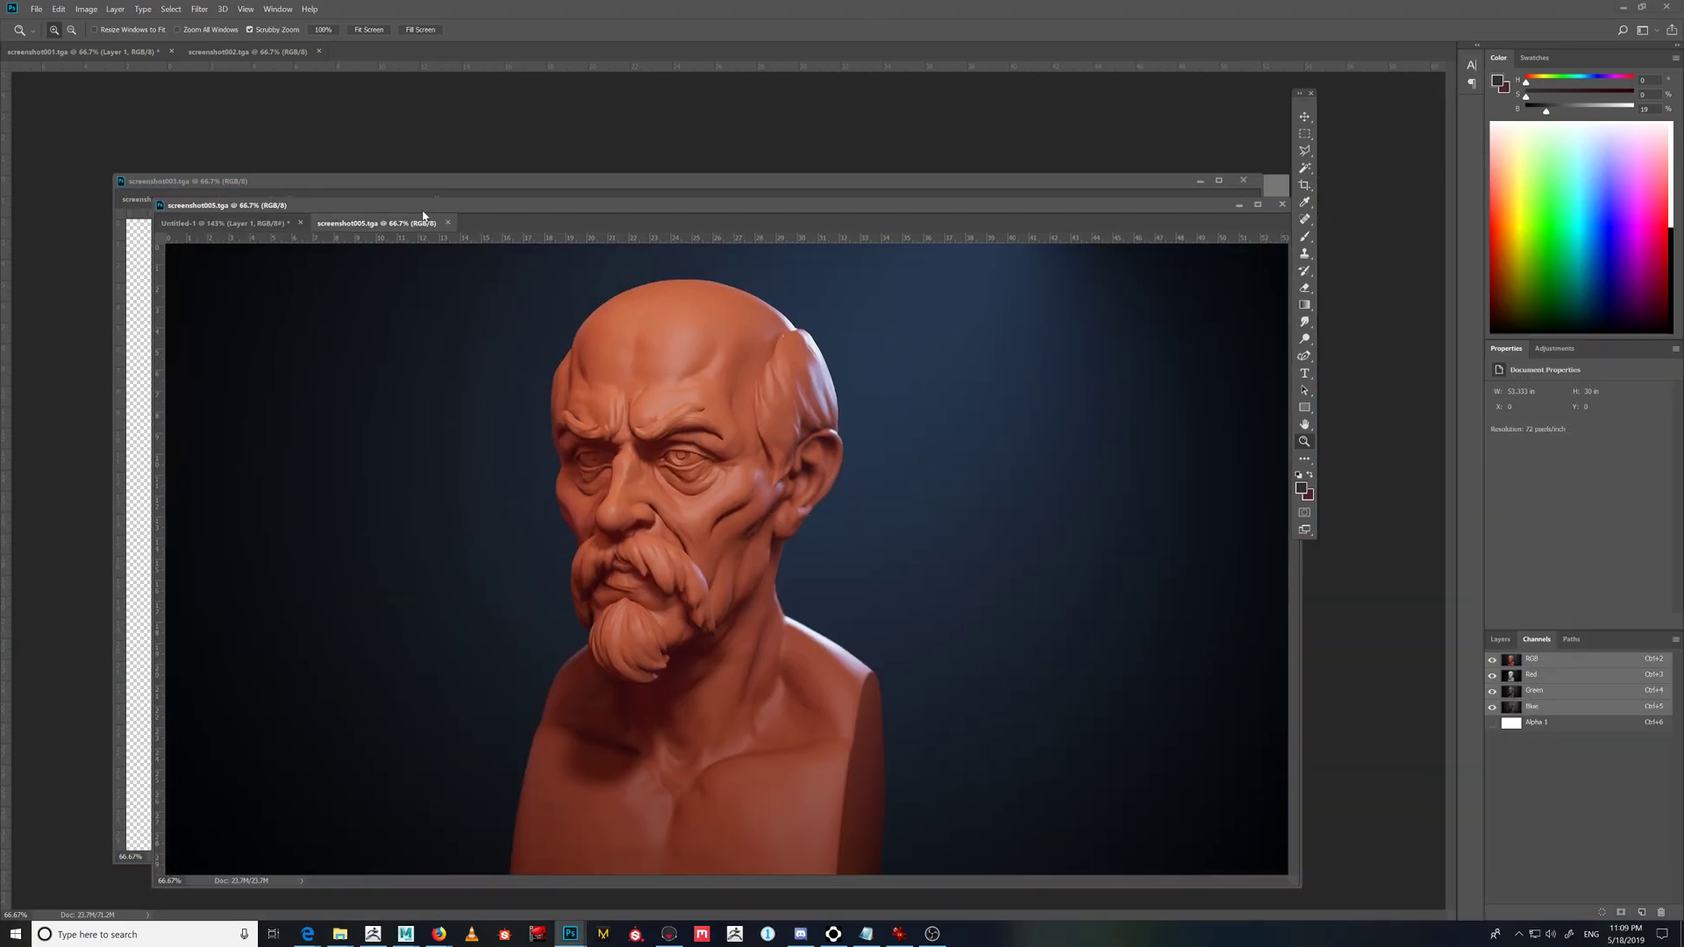
- Reposition the screenshot005.tga window, inspect its Alpha 1 channel and return to the RGB composite
mouse_move(417, 211)
mouse_down()
mouse_move(427, 195)
mouse_move(391, 113)
mouse_move(396, 198)
mouse_up()
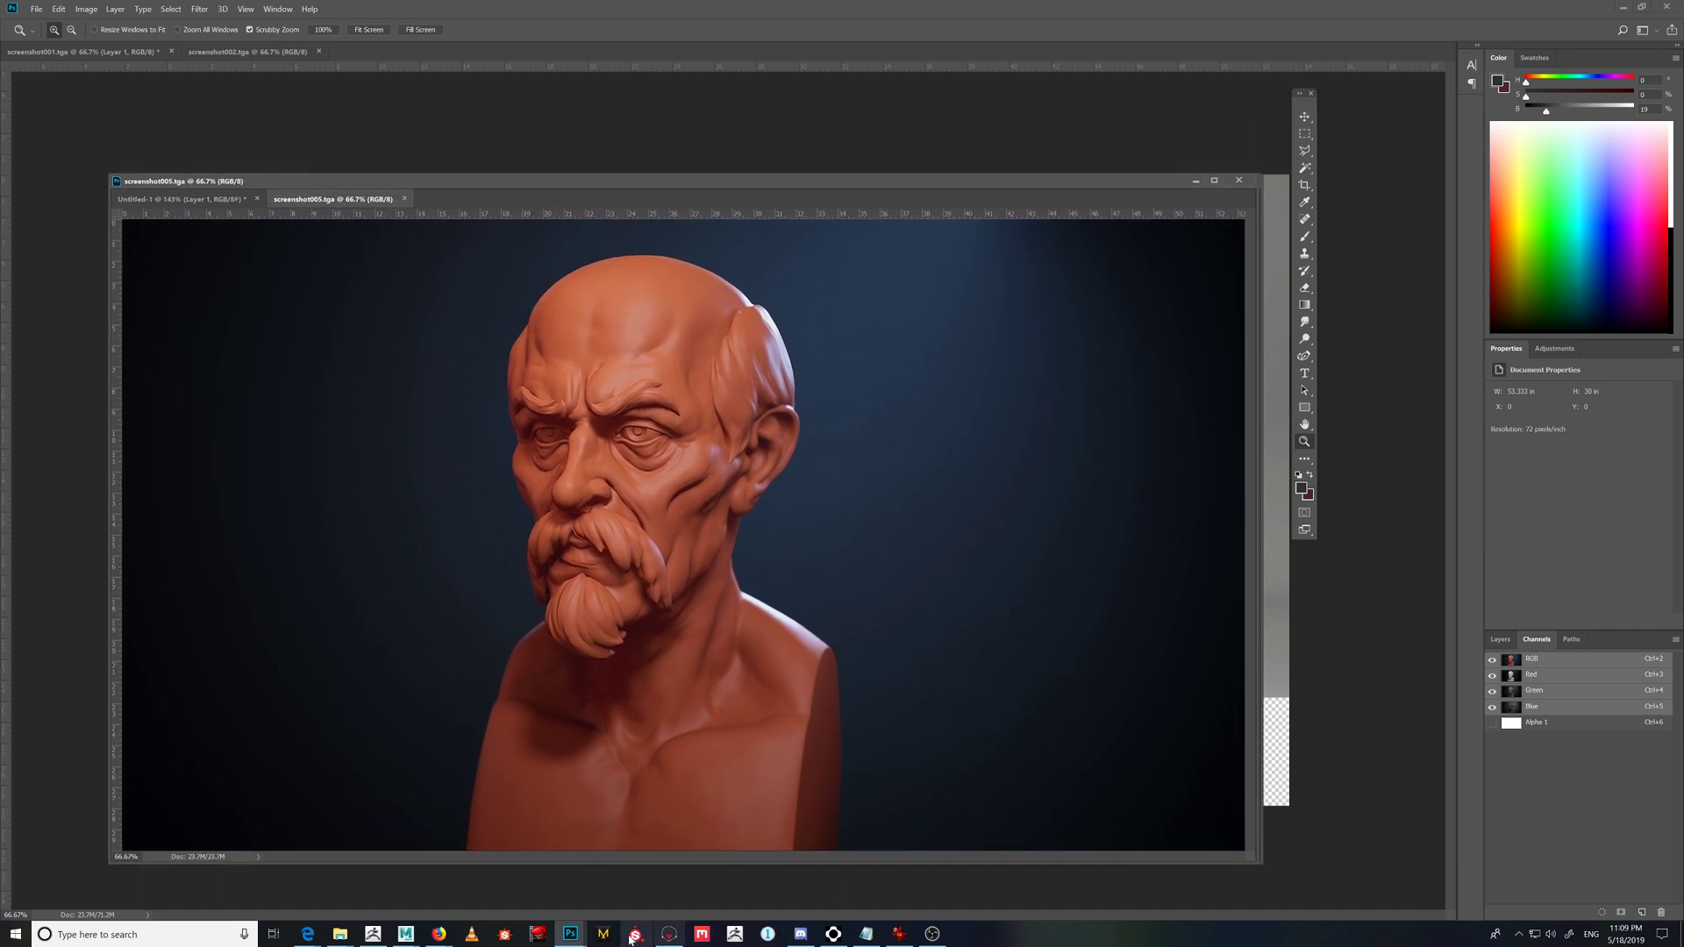
click(1539, 726)
click(1532, 659)
- Switch back to Marmoset Toolbag and review the transparency options in the capture settings without changing them
click(671, 938)
click(139, 23)
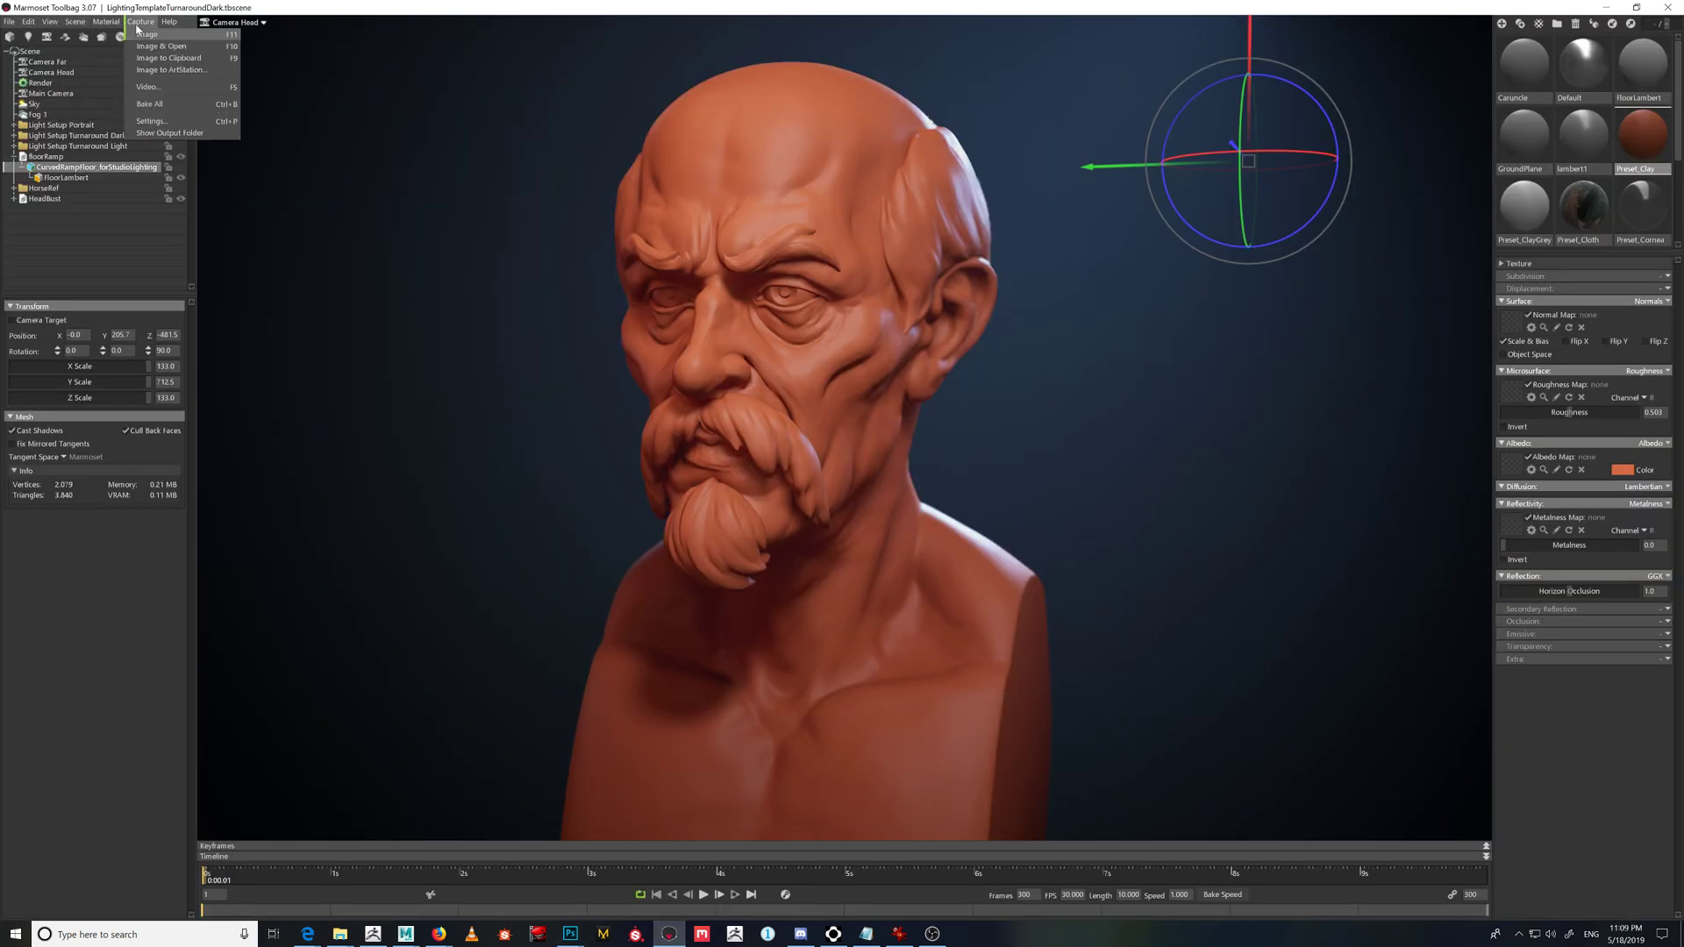
click(151, 121)
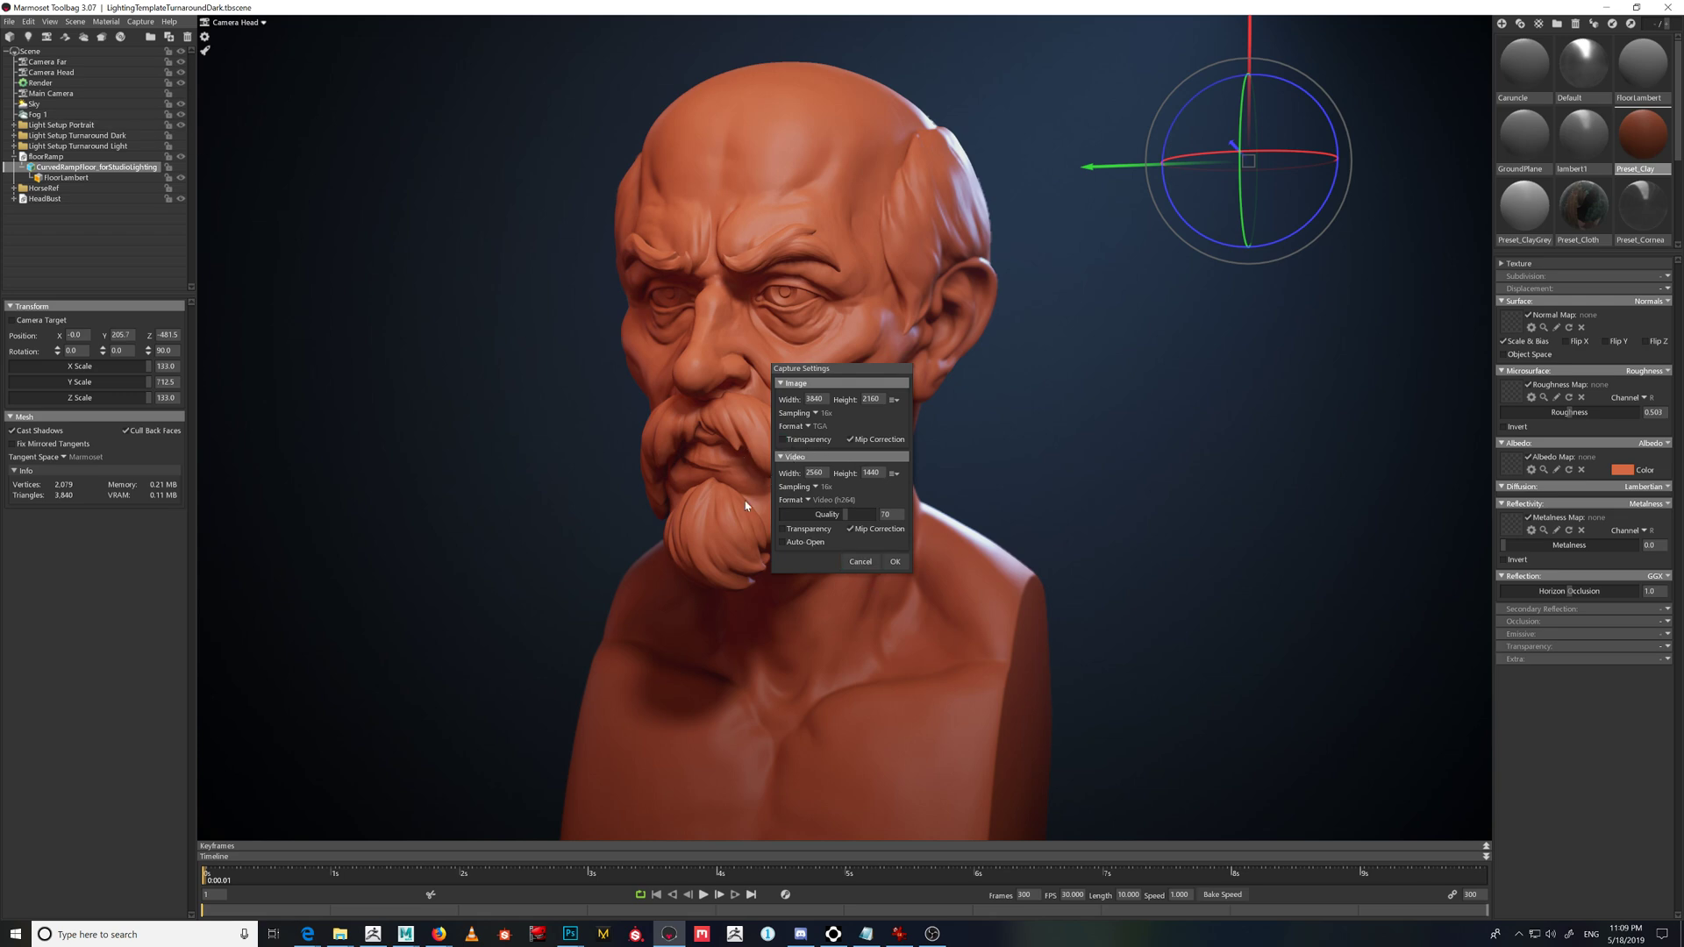
click(861, 564)
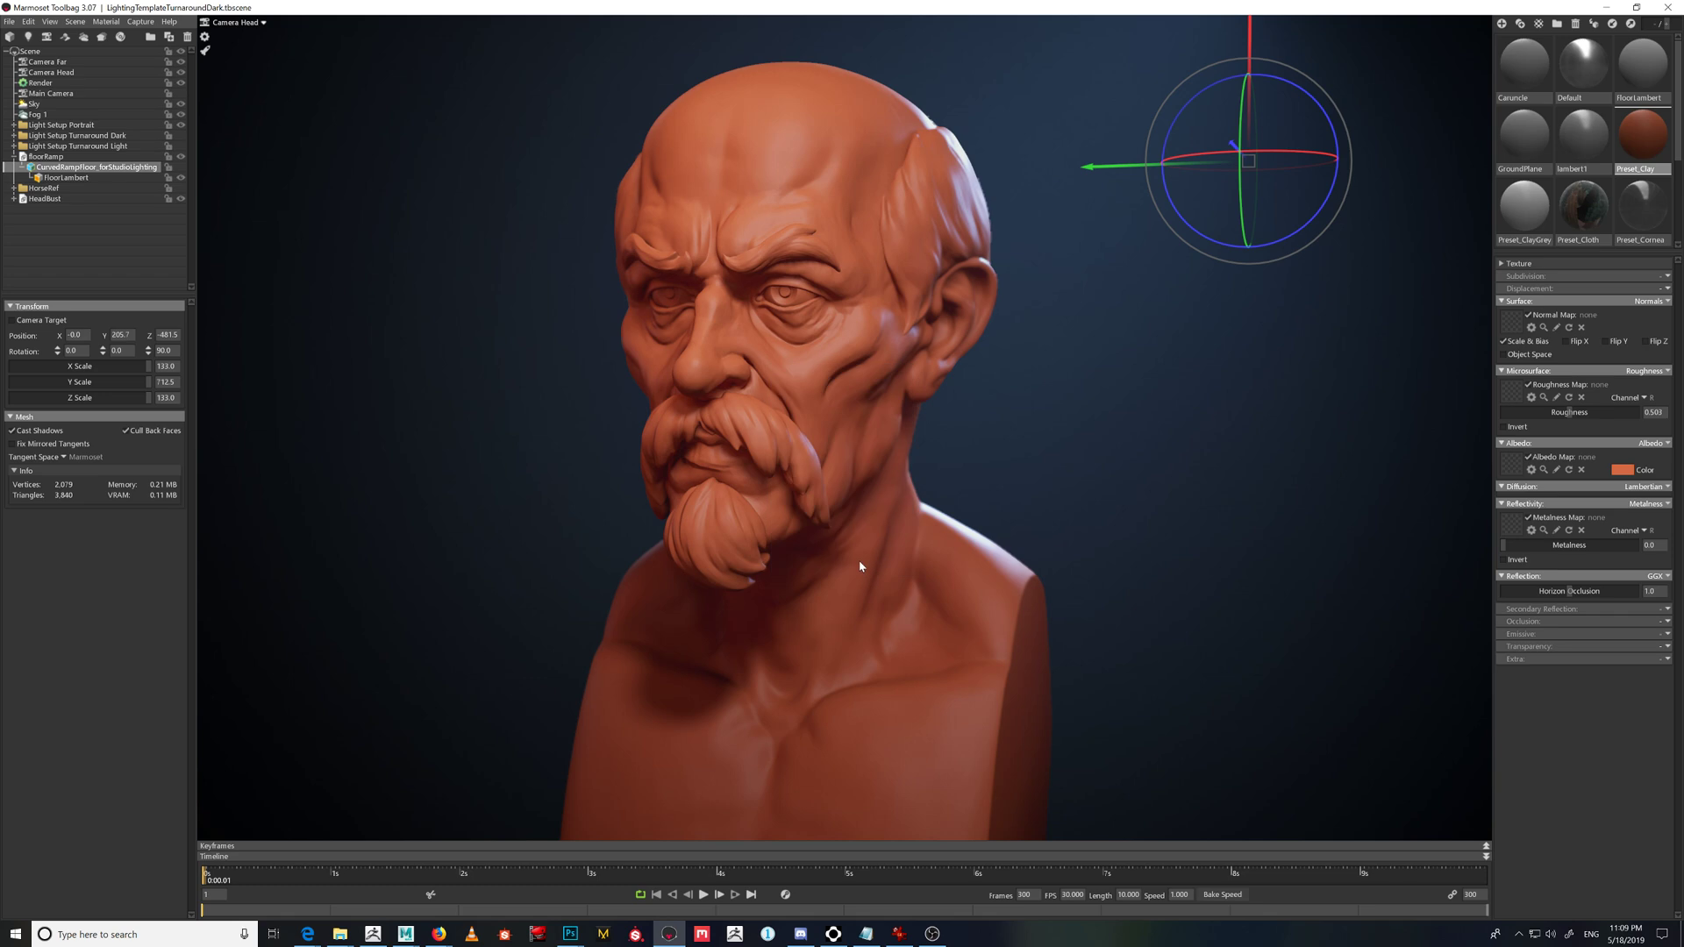
- Collapse the floorRamp group, view the bust through Camera Far with nothing selected and return to Camera Head
click(13, 156)
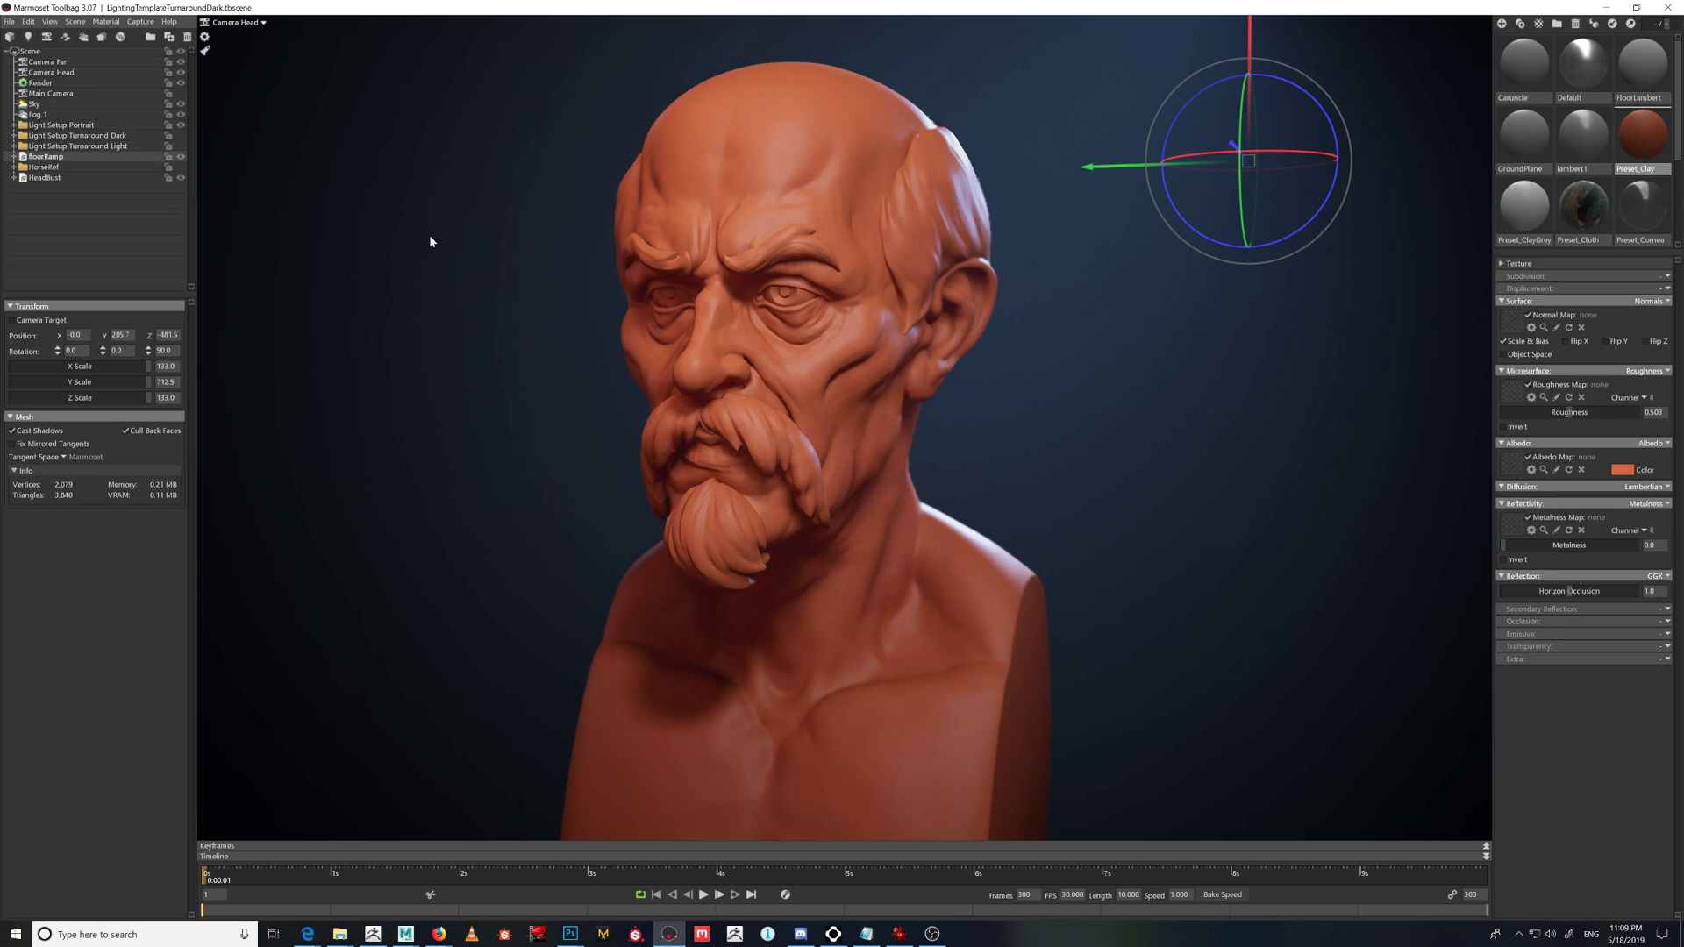
click(246, 24)
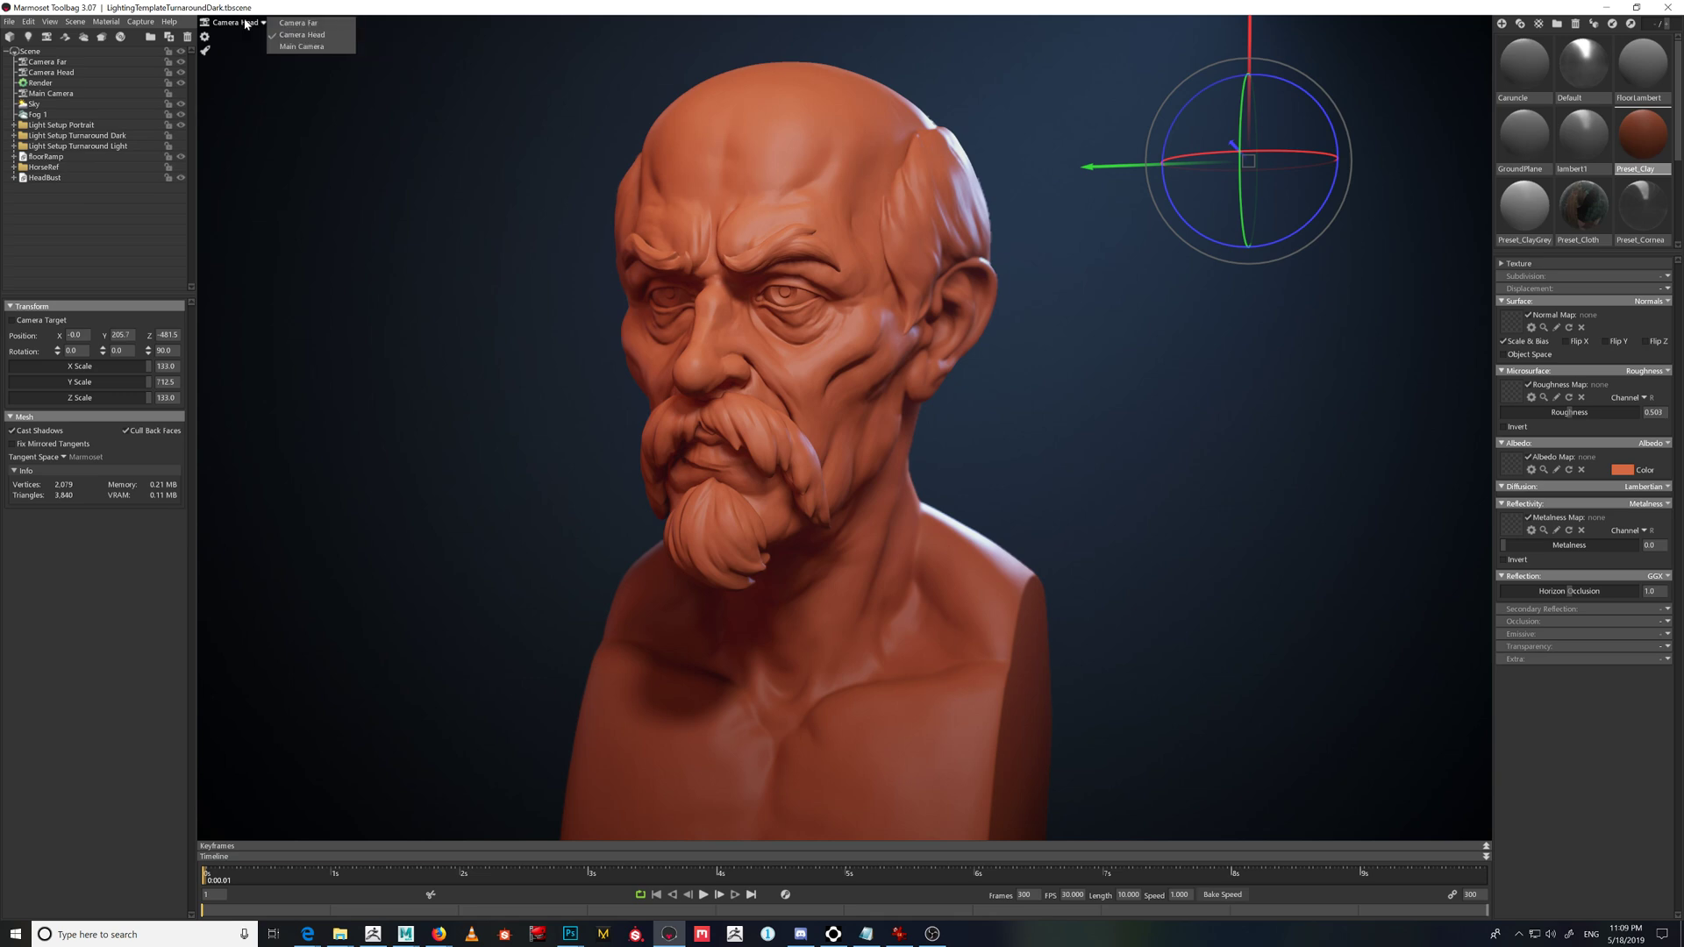
click(298, 23)
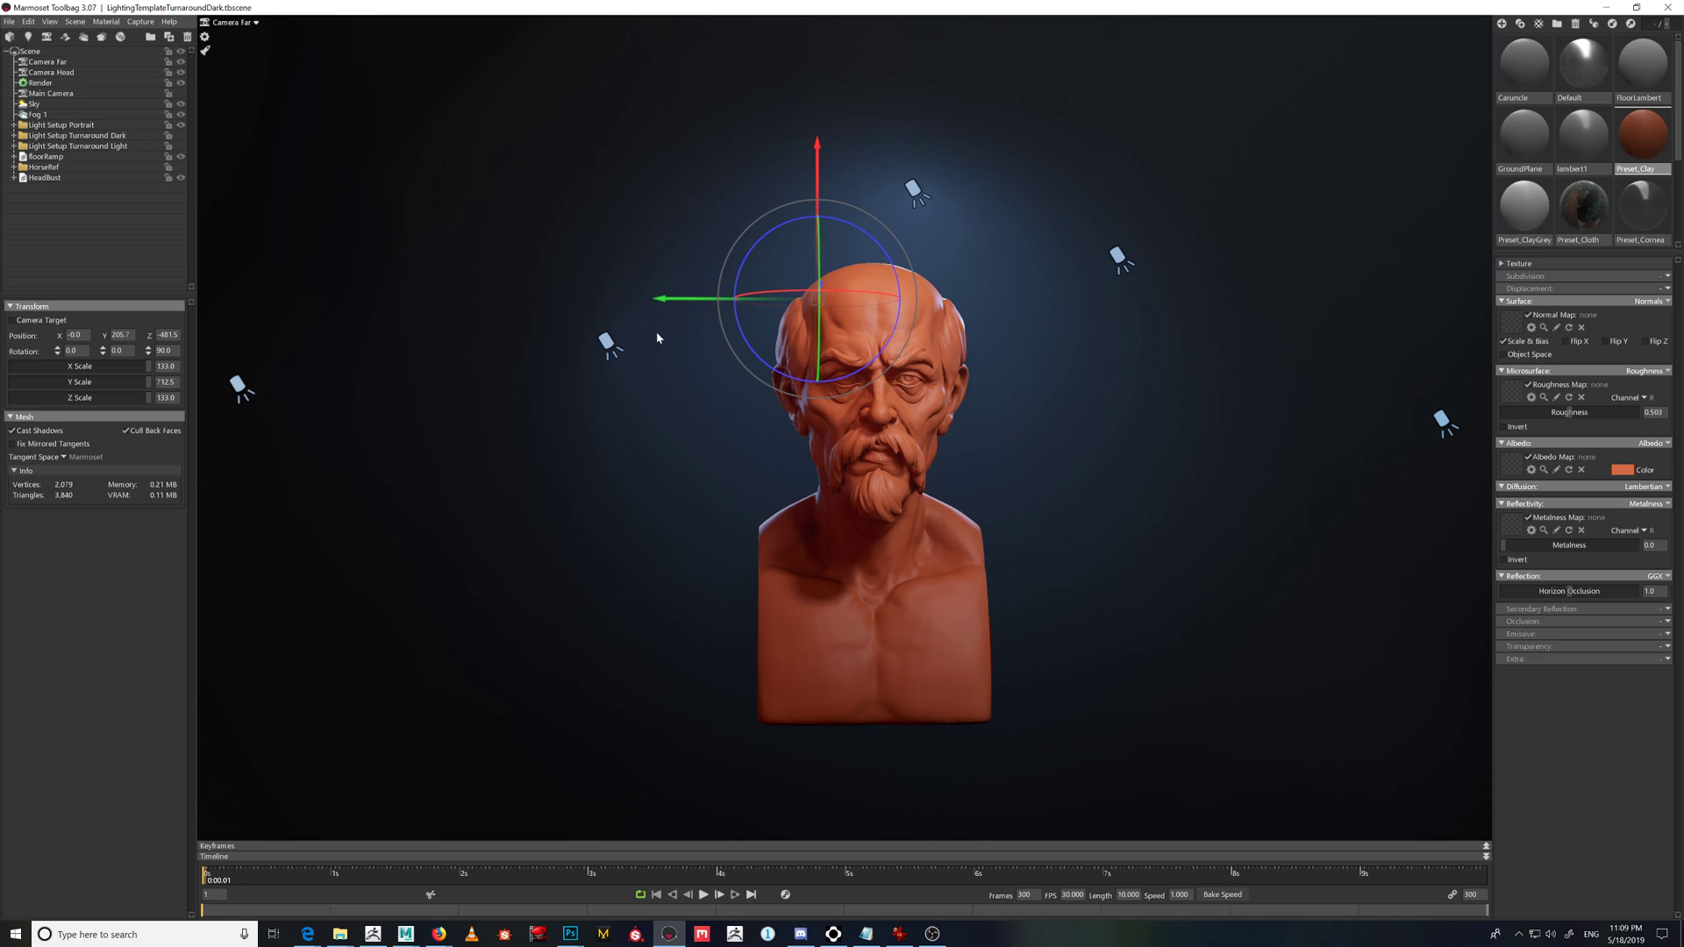
click(1120, 456)
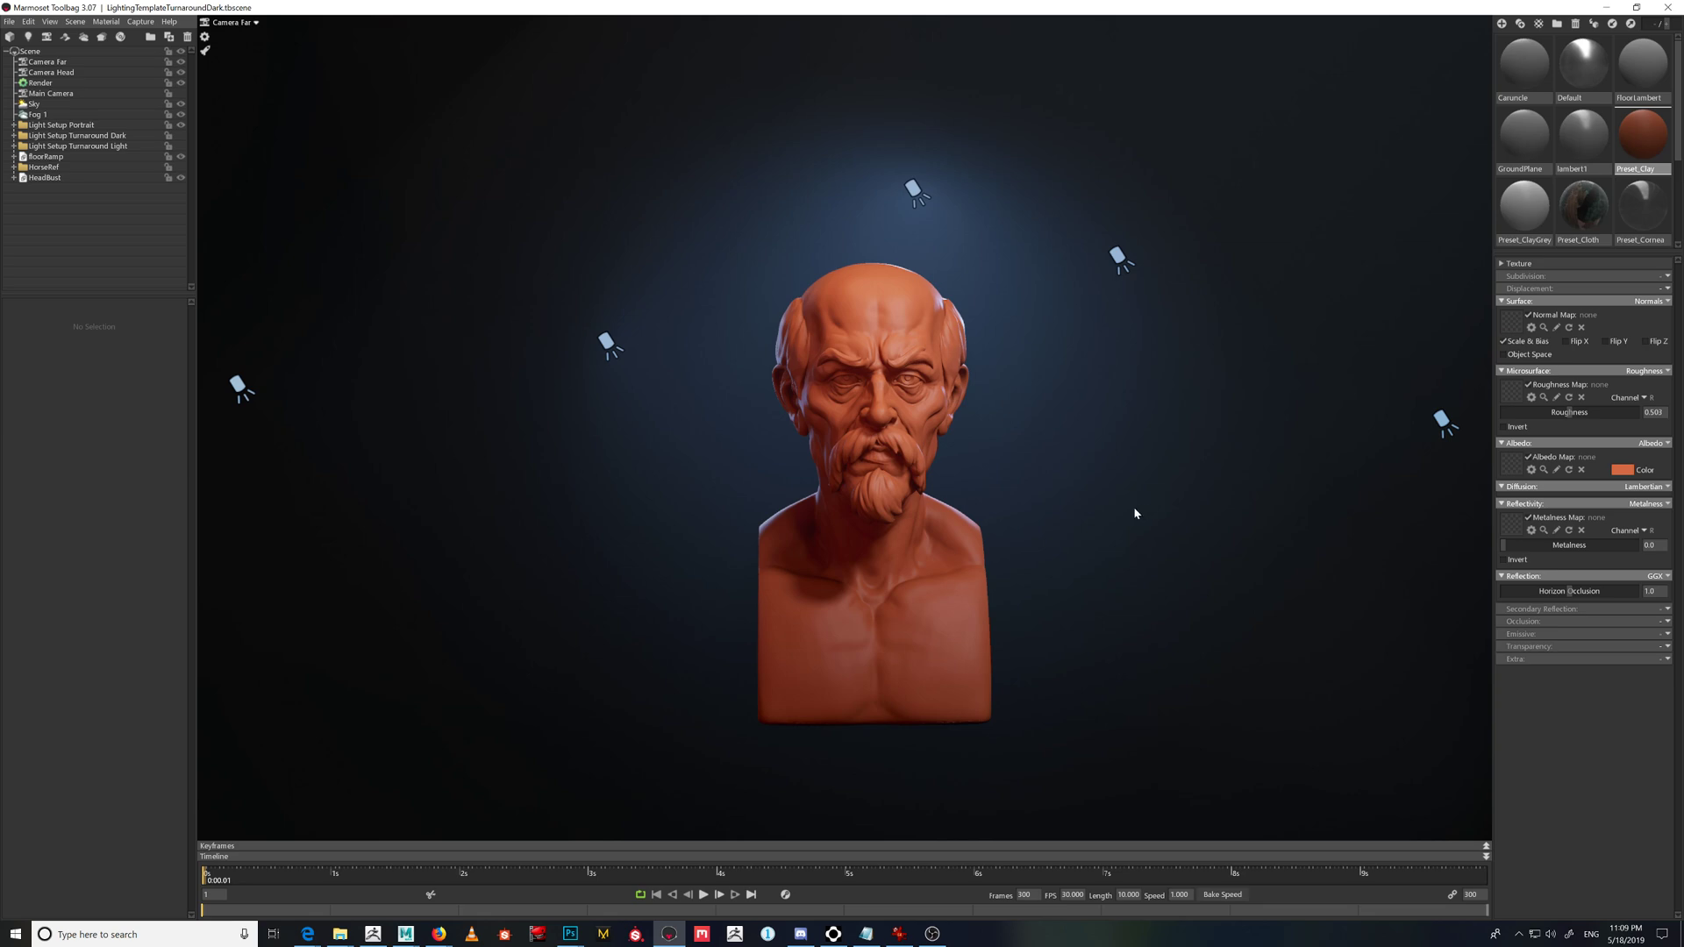
click(240, 27)
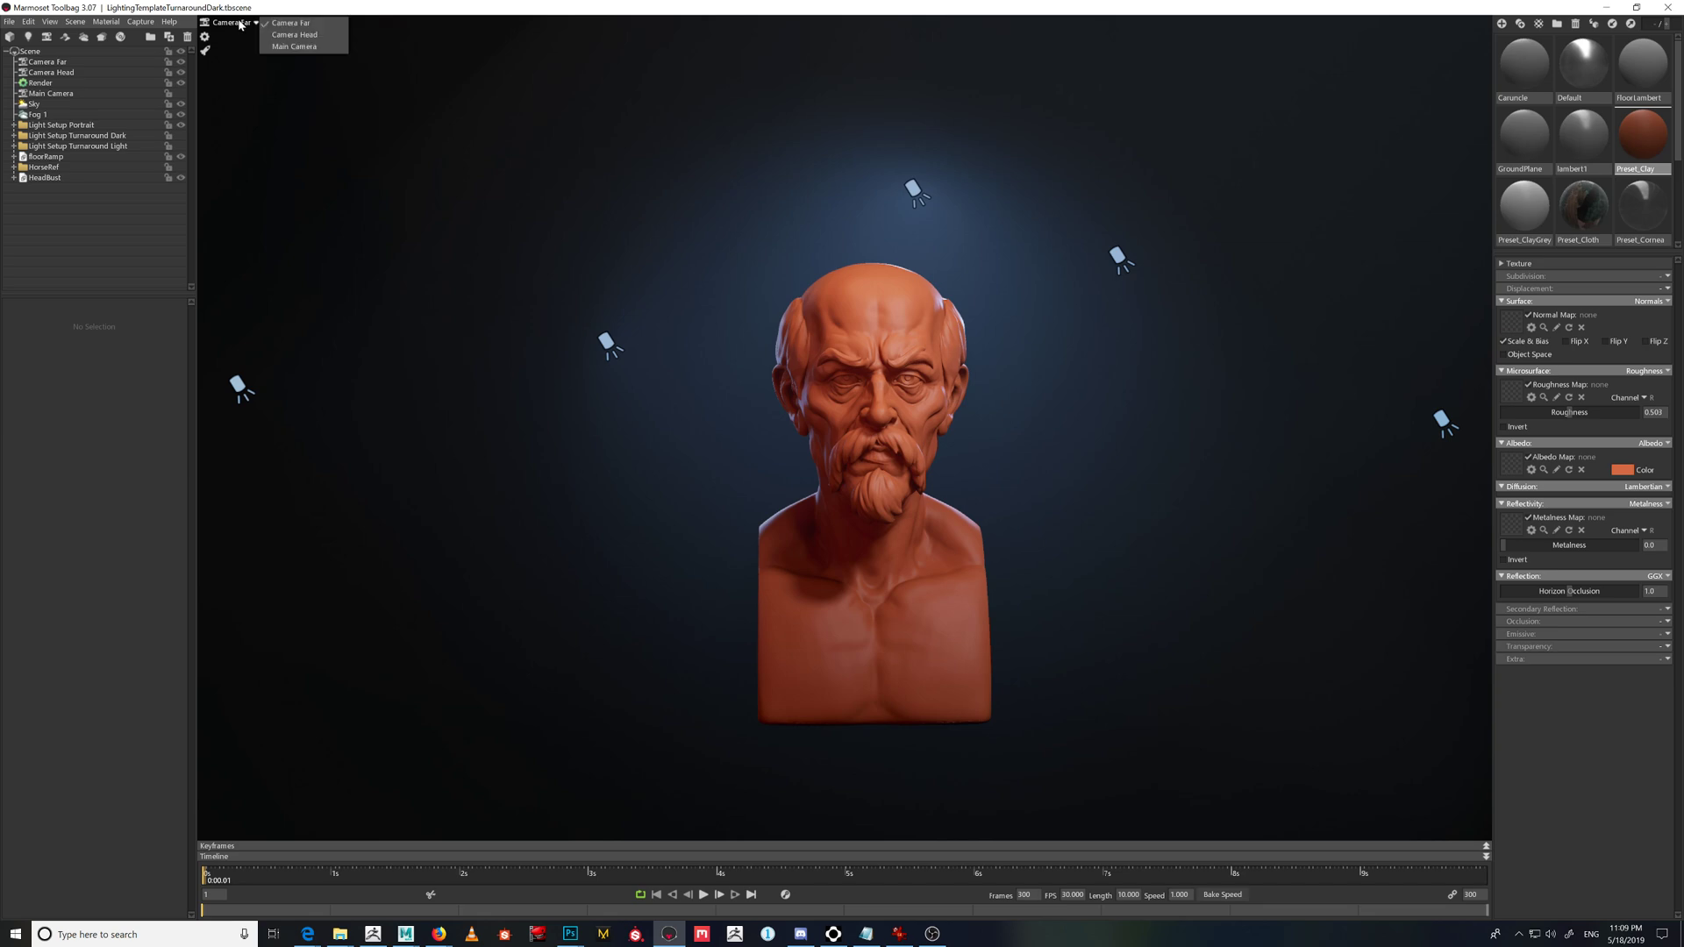
click(286, 35)
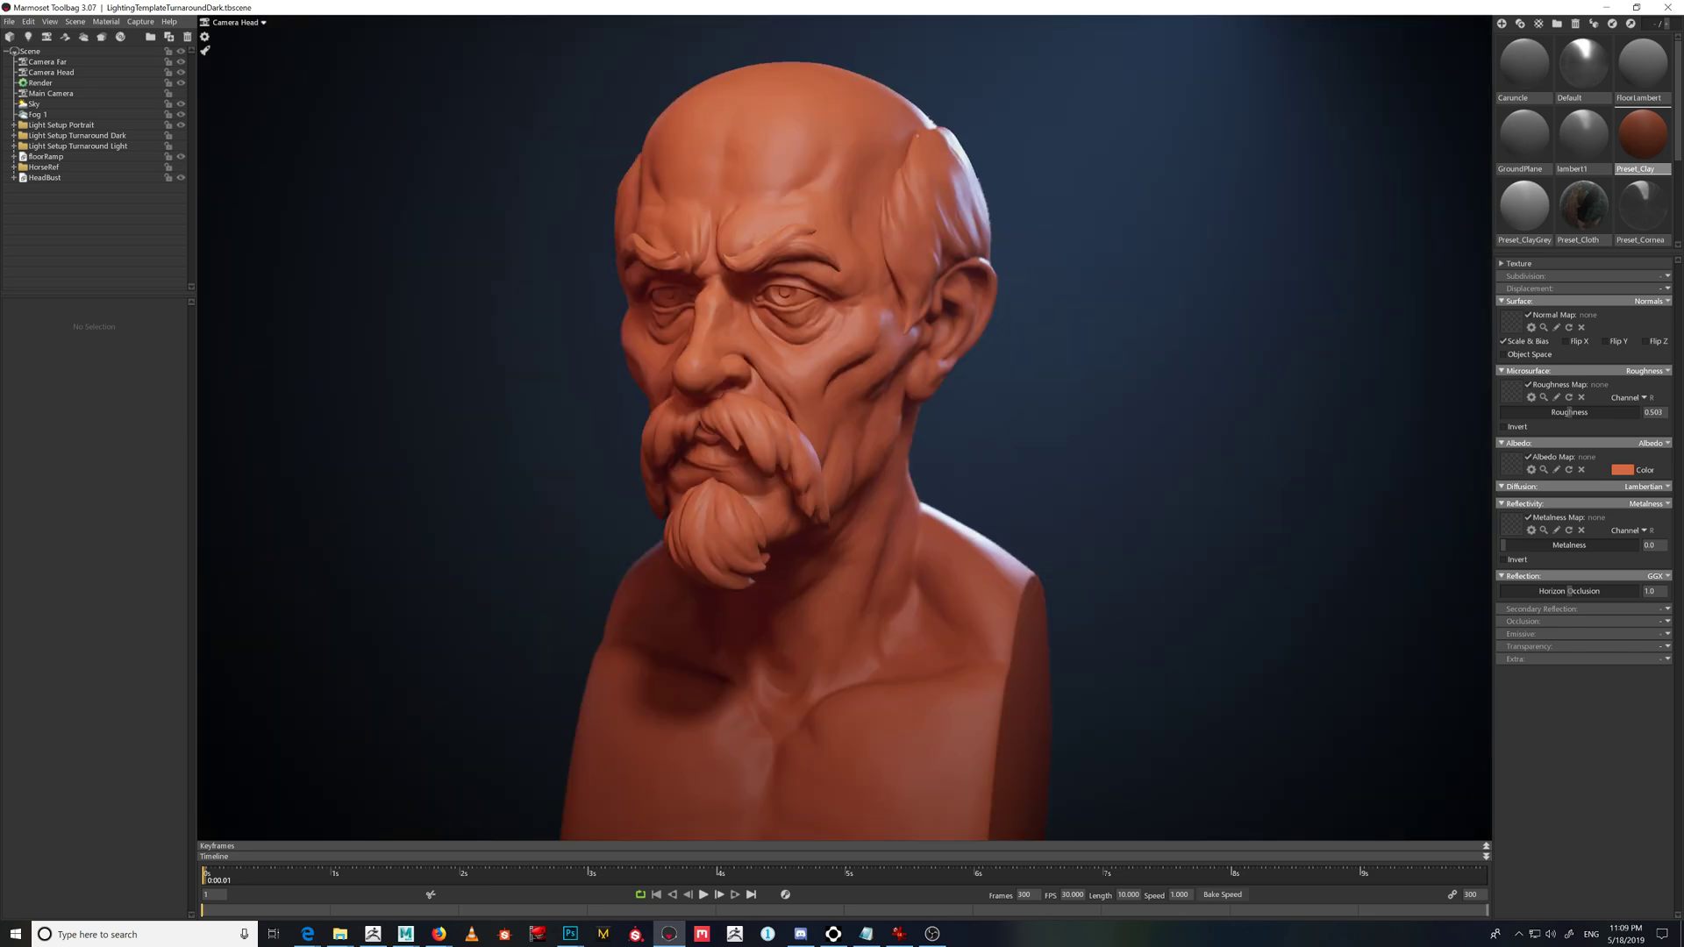
- In the Render object's settings, set the viewport resolution to 2:1 (Double) and the shadow resolution to Ludicrous
key(super+e)
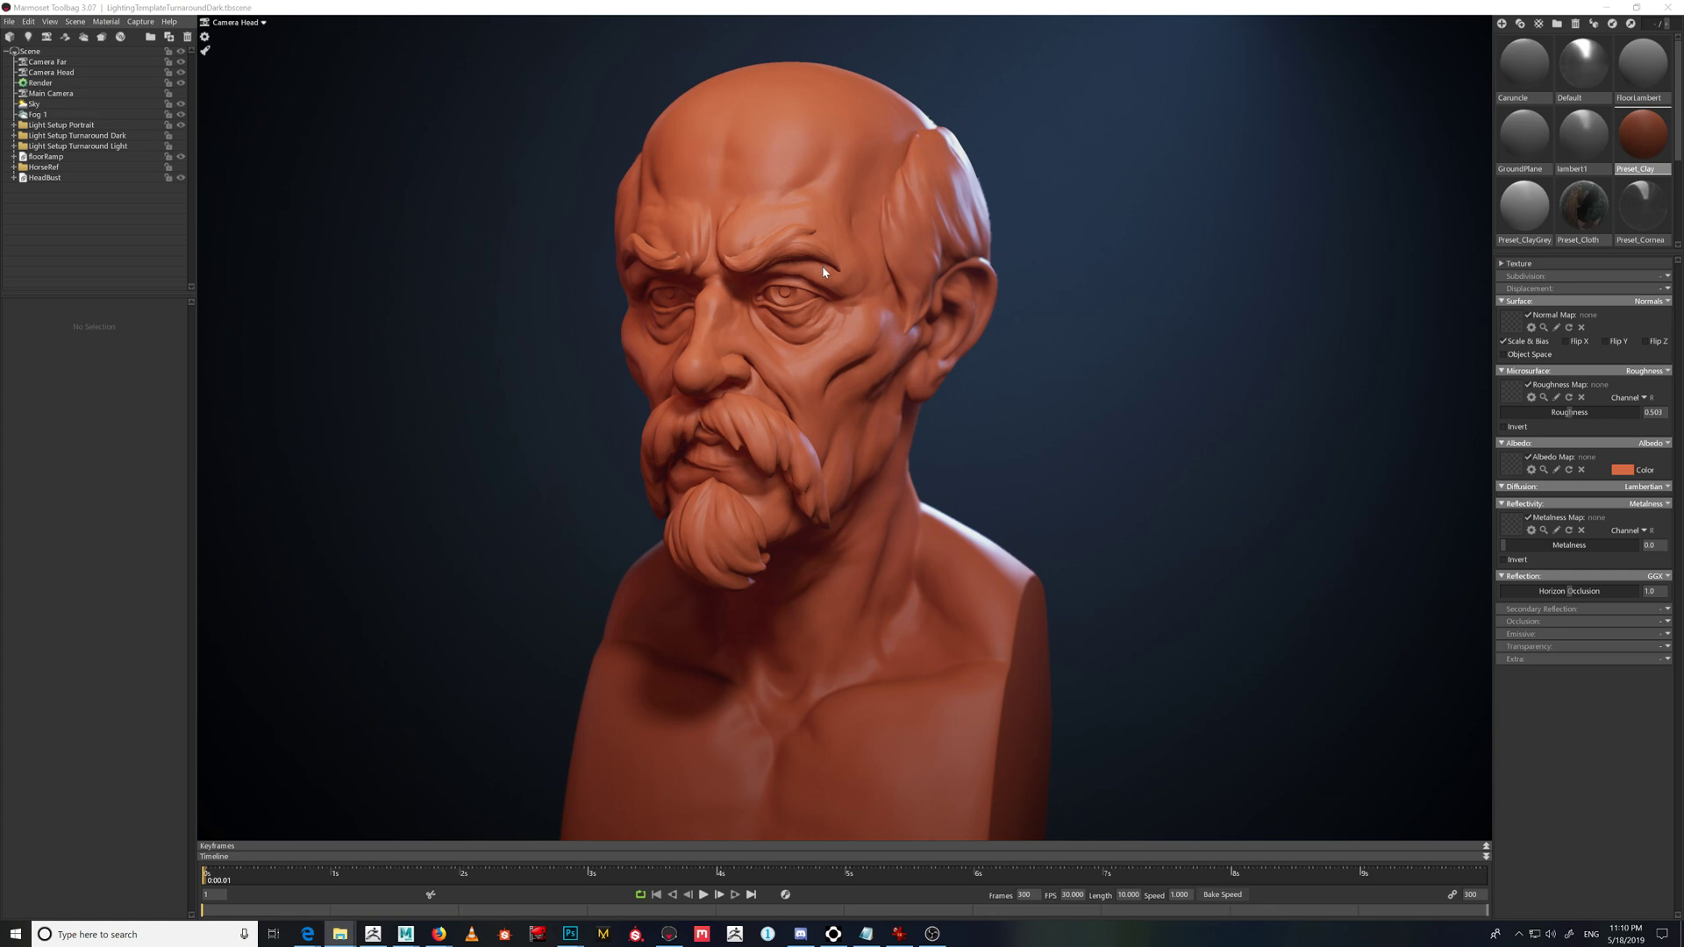
click(41, 84)
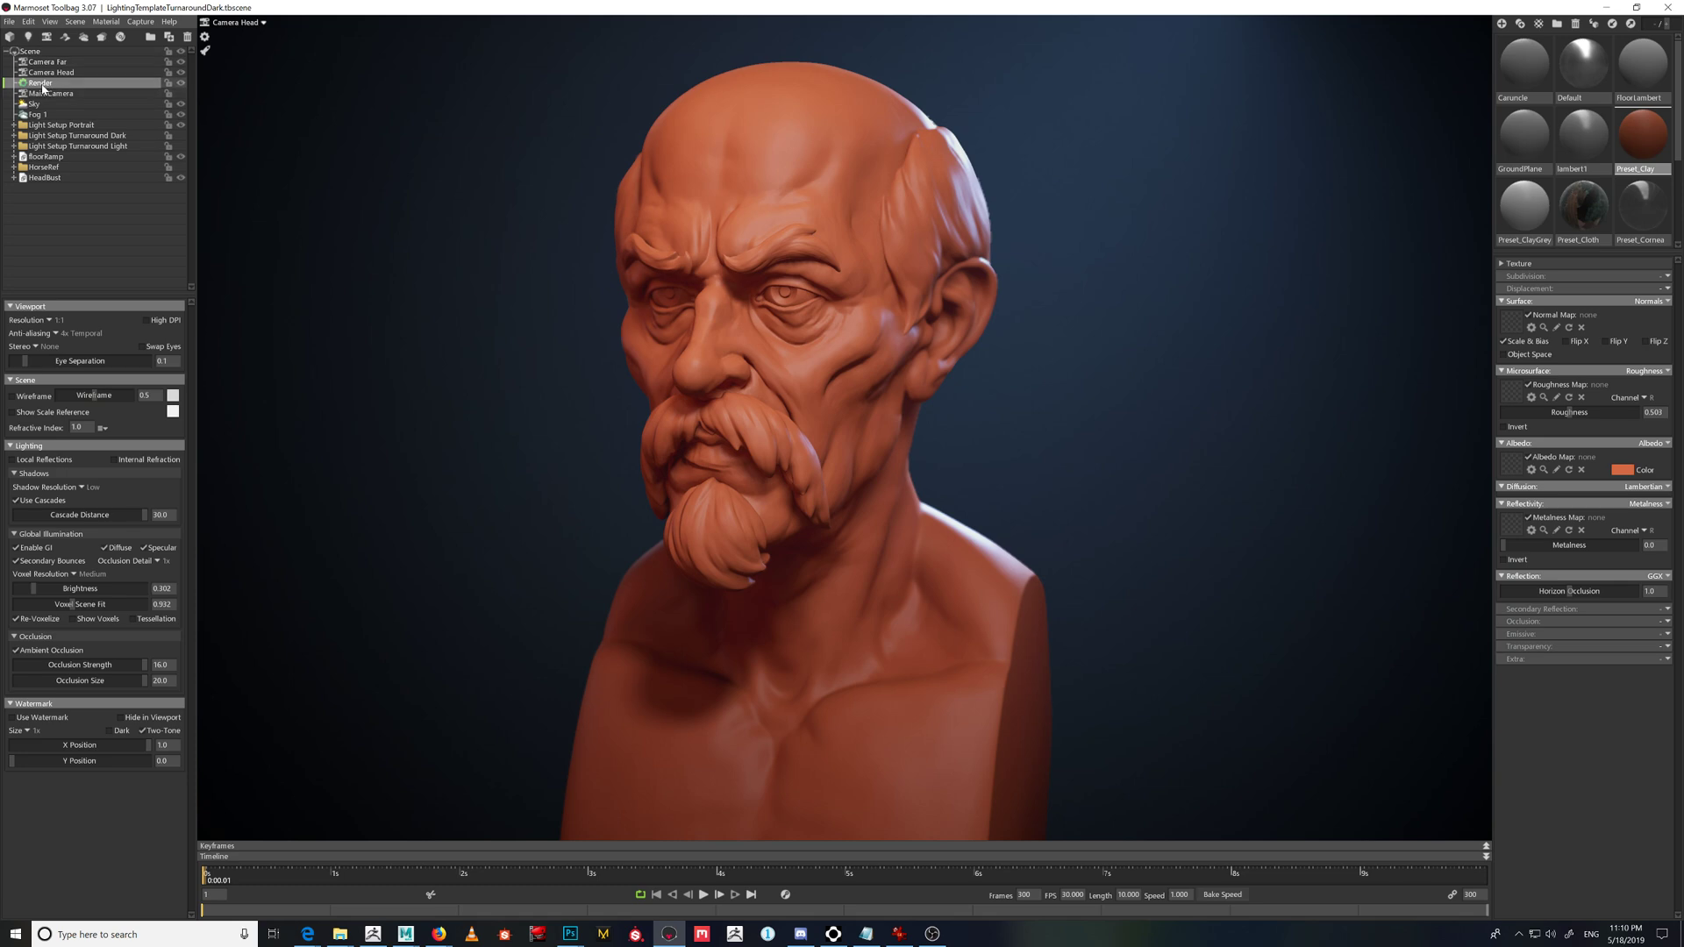
click(51, 323)
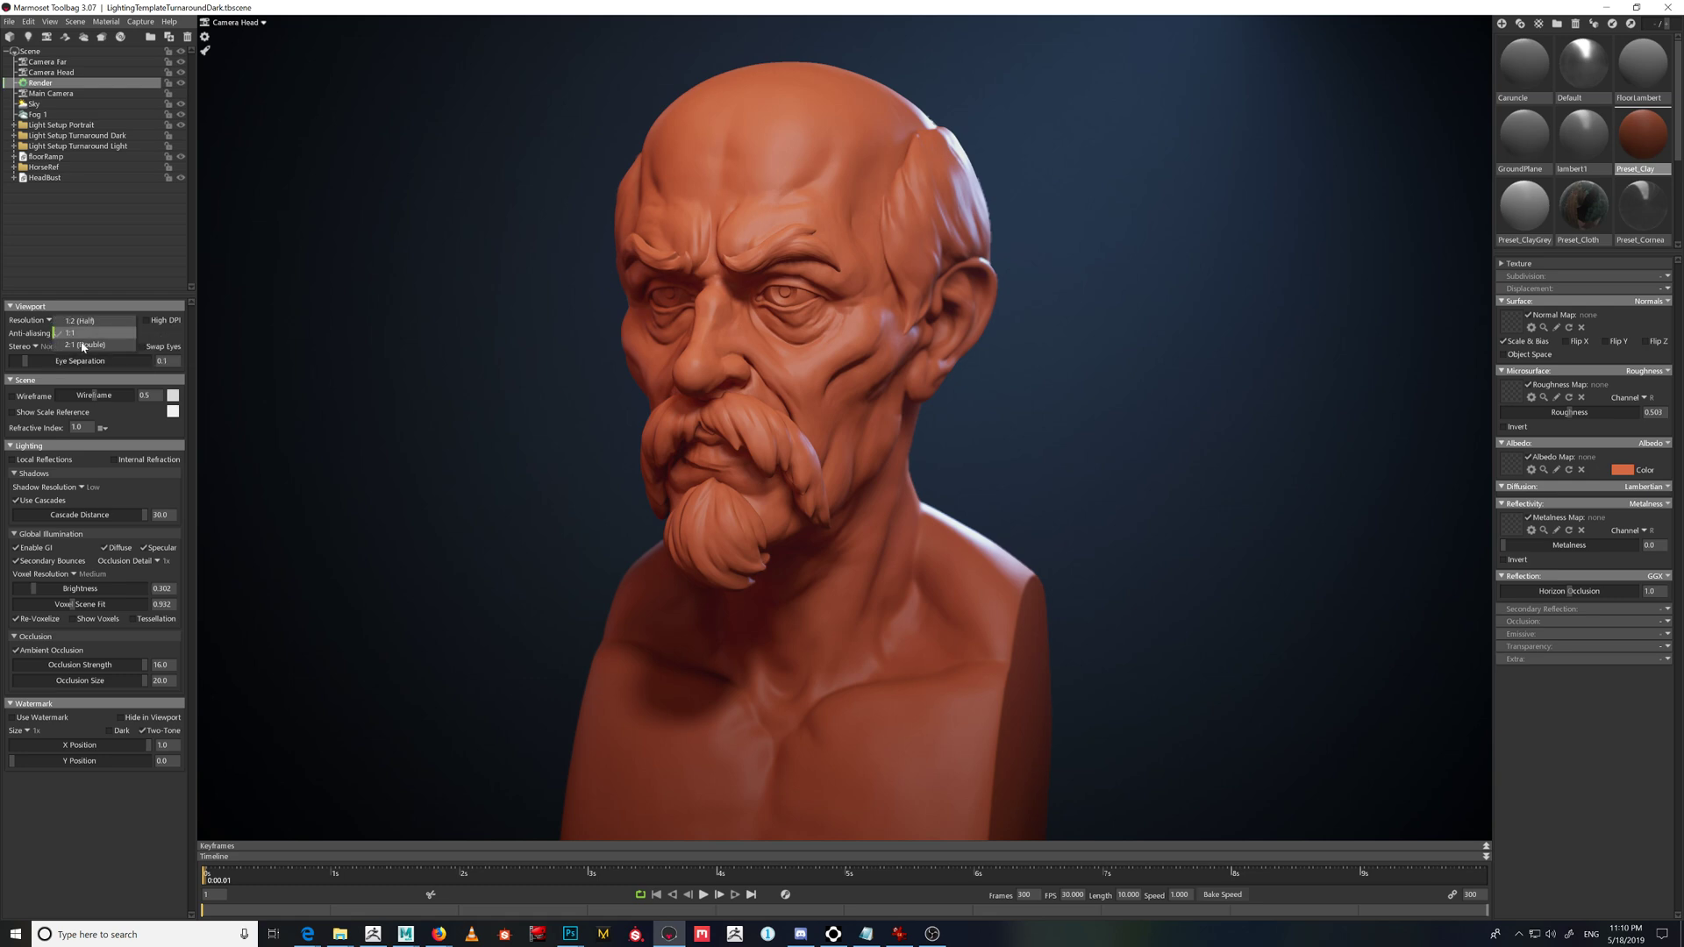
click(85, 345)
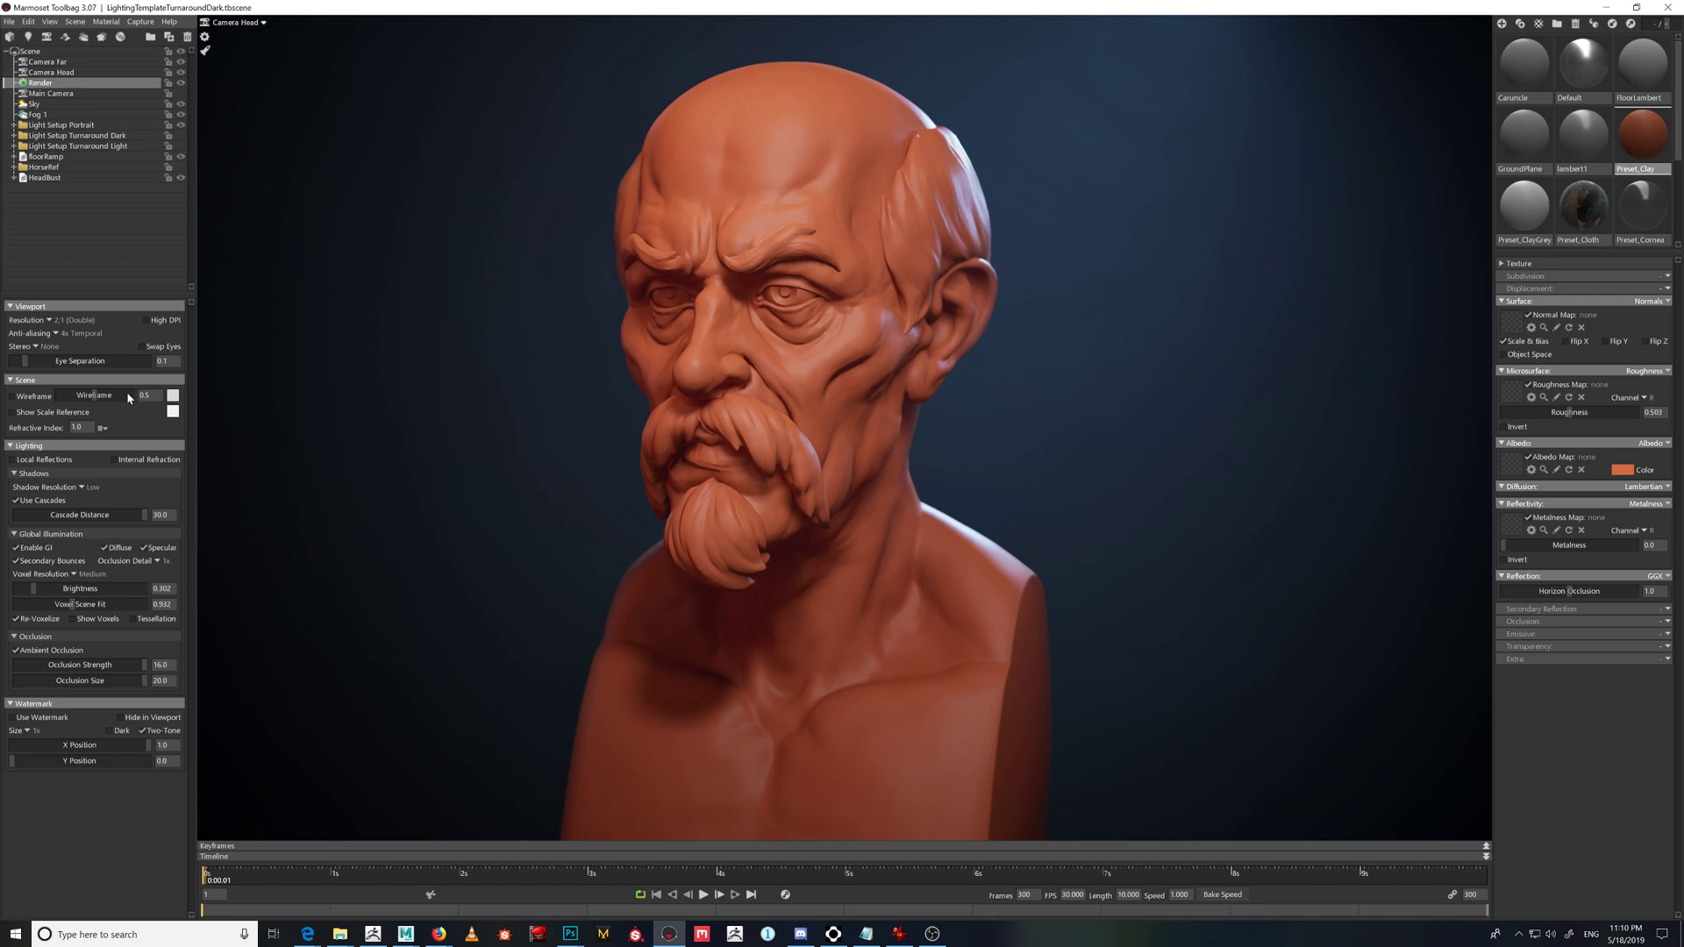
click(85, 492)
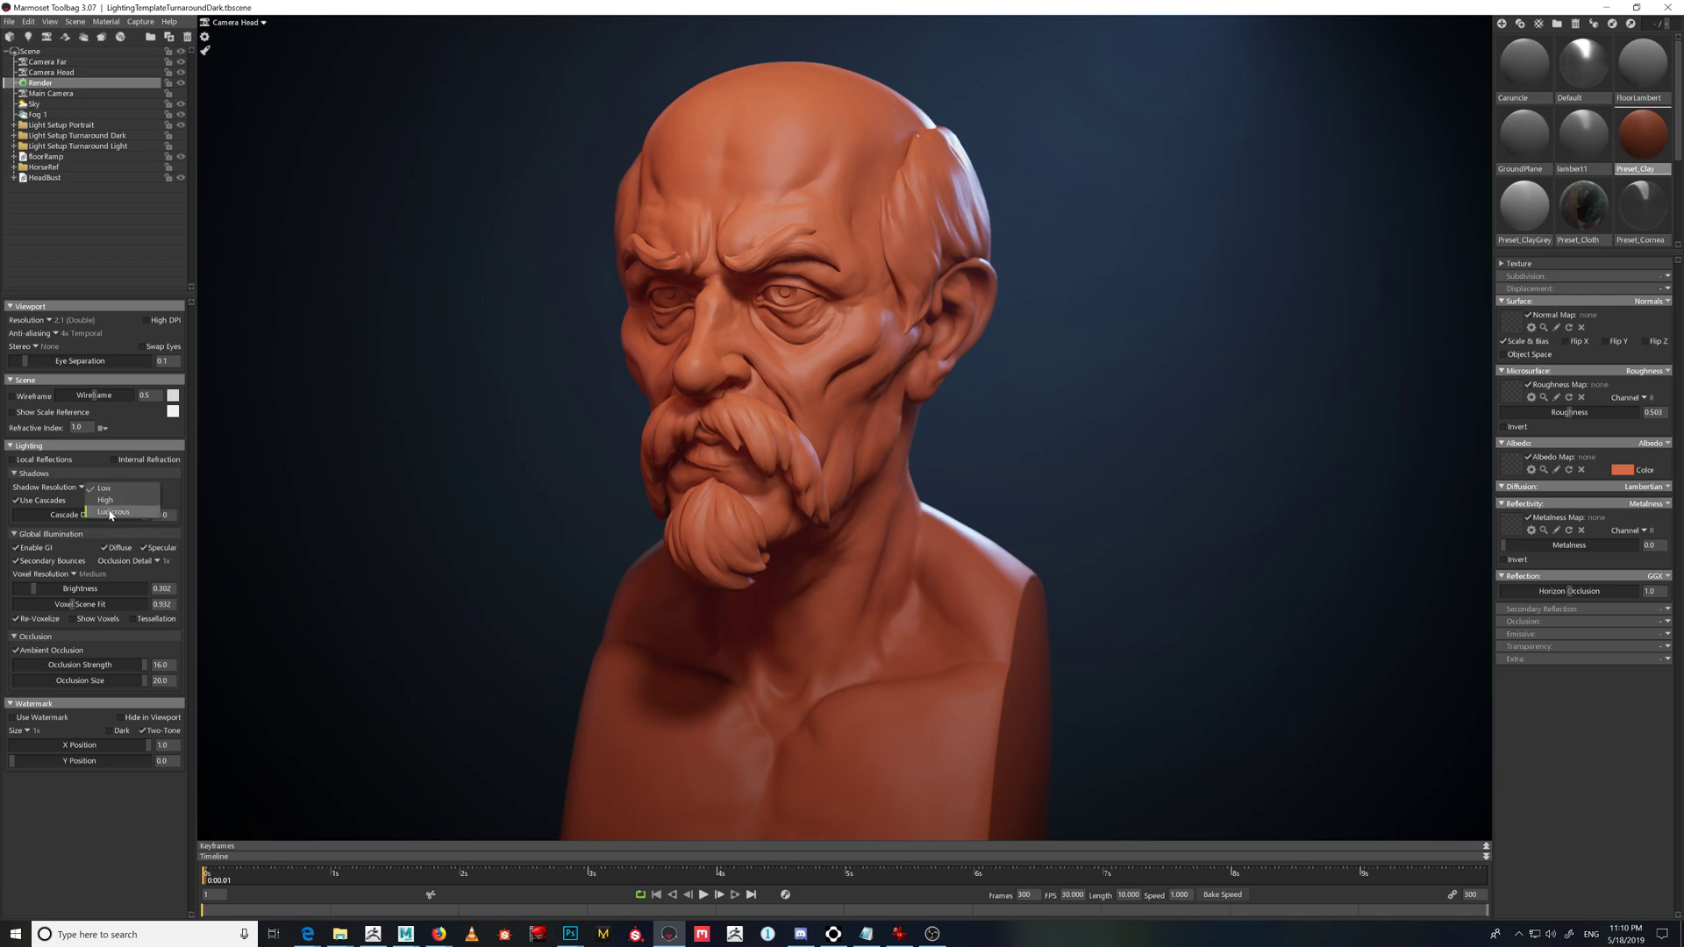
click(113, 511)
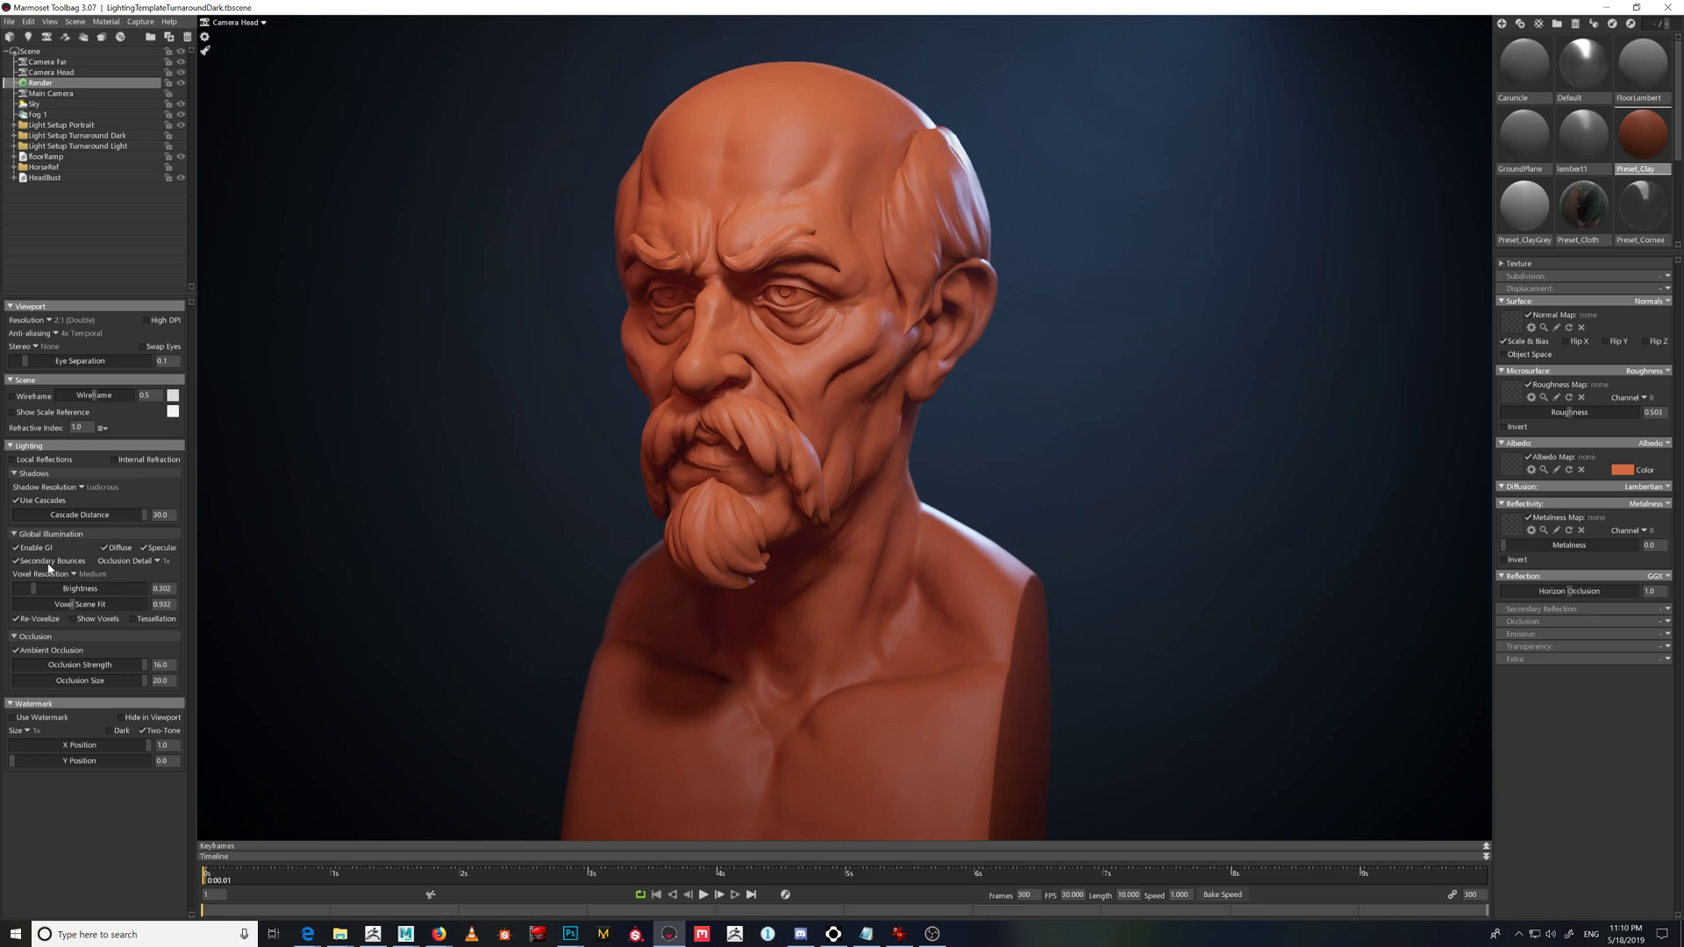
- Set the global illumination occlusion detail to 4x, keep voxel resolution at Medium, and set Voxel Scene Fit to 1.329
click(158, 562)
click(74, 574)
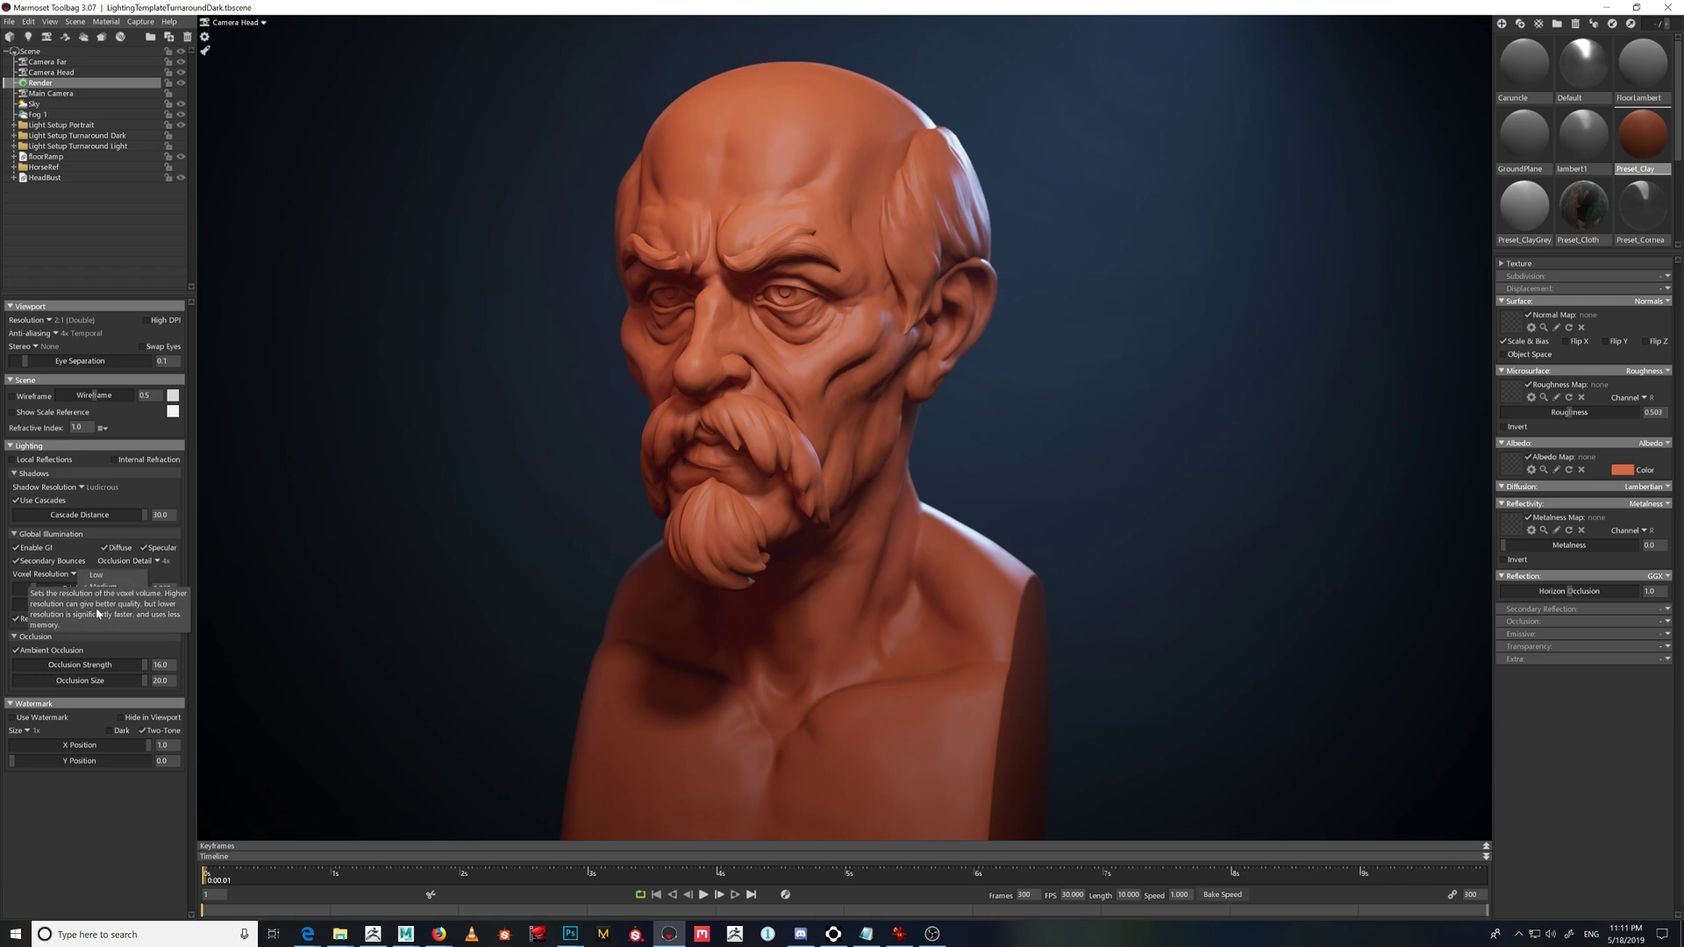
click(100, 605)
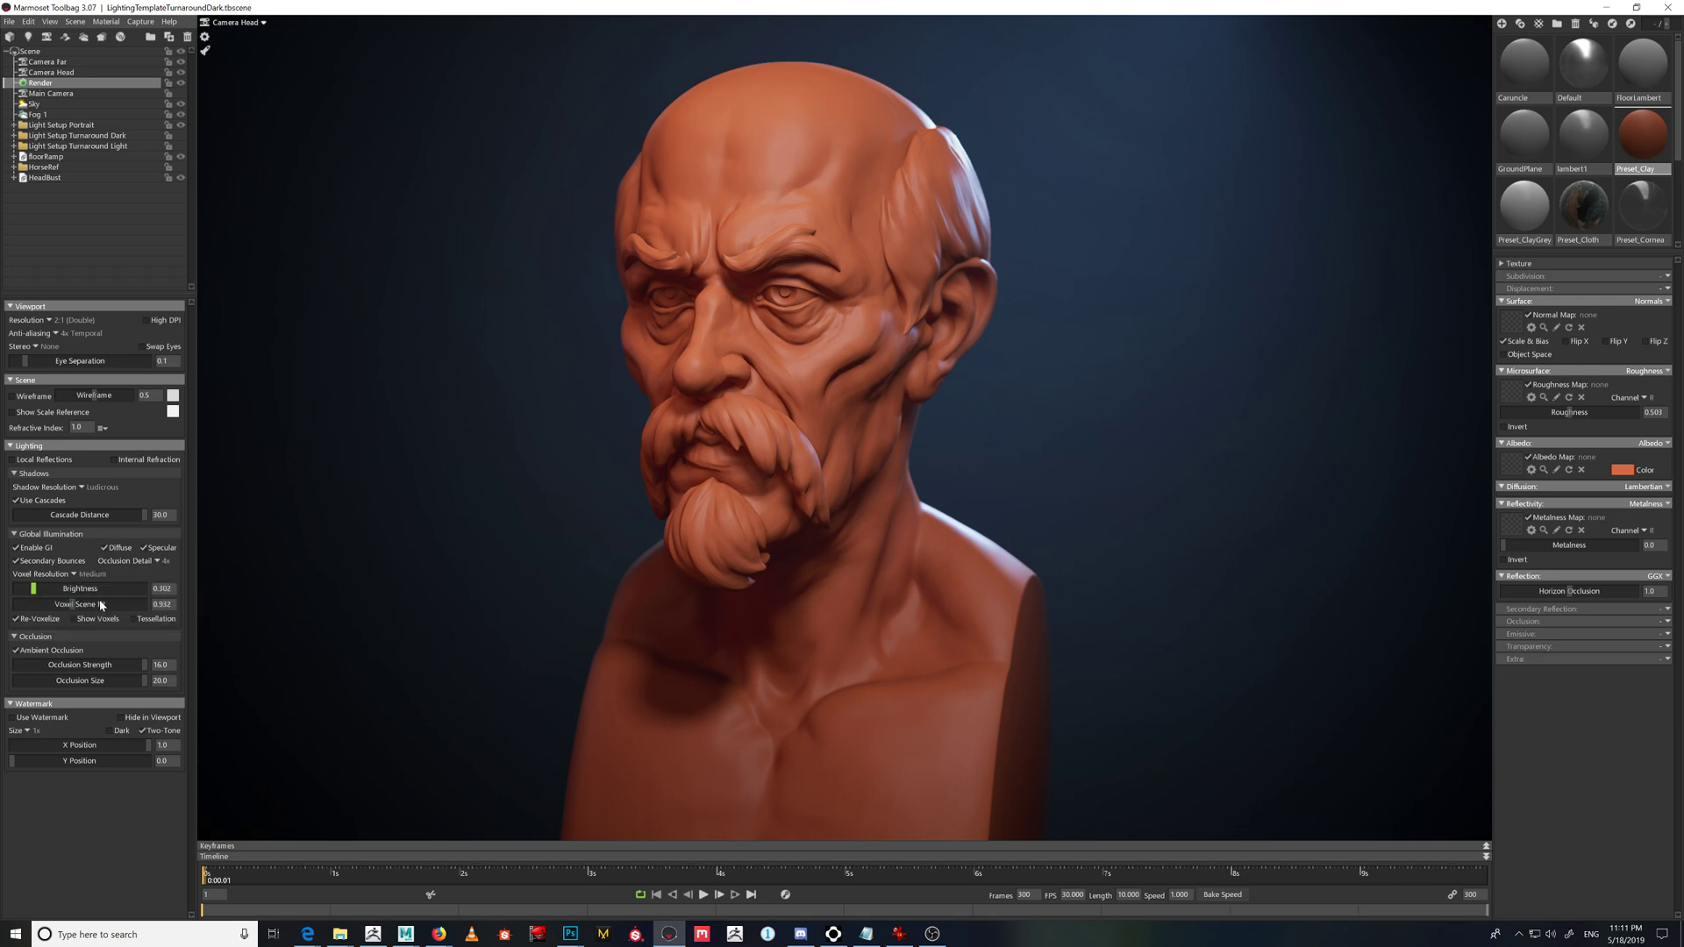
click(100, 605)
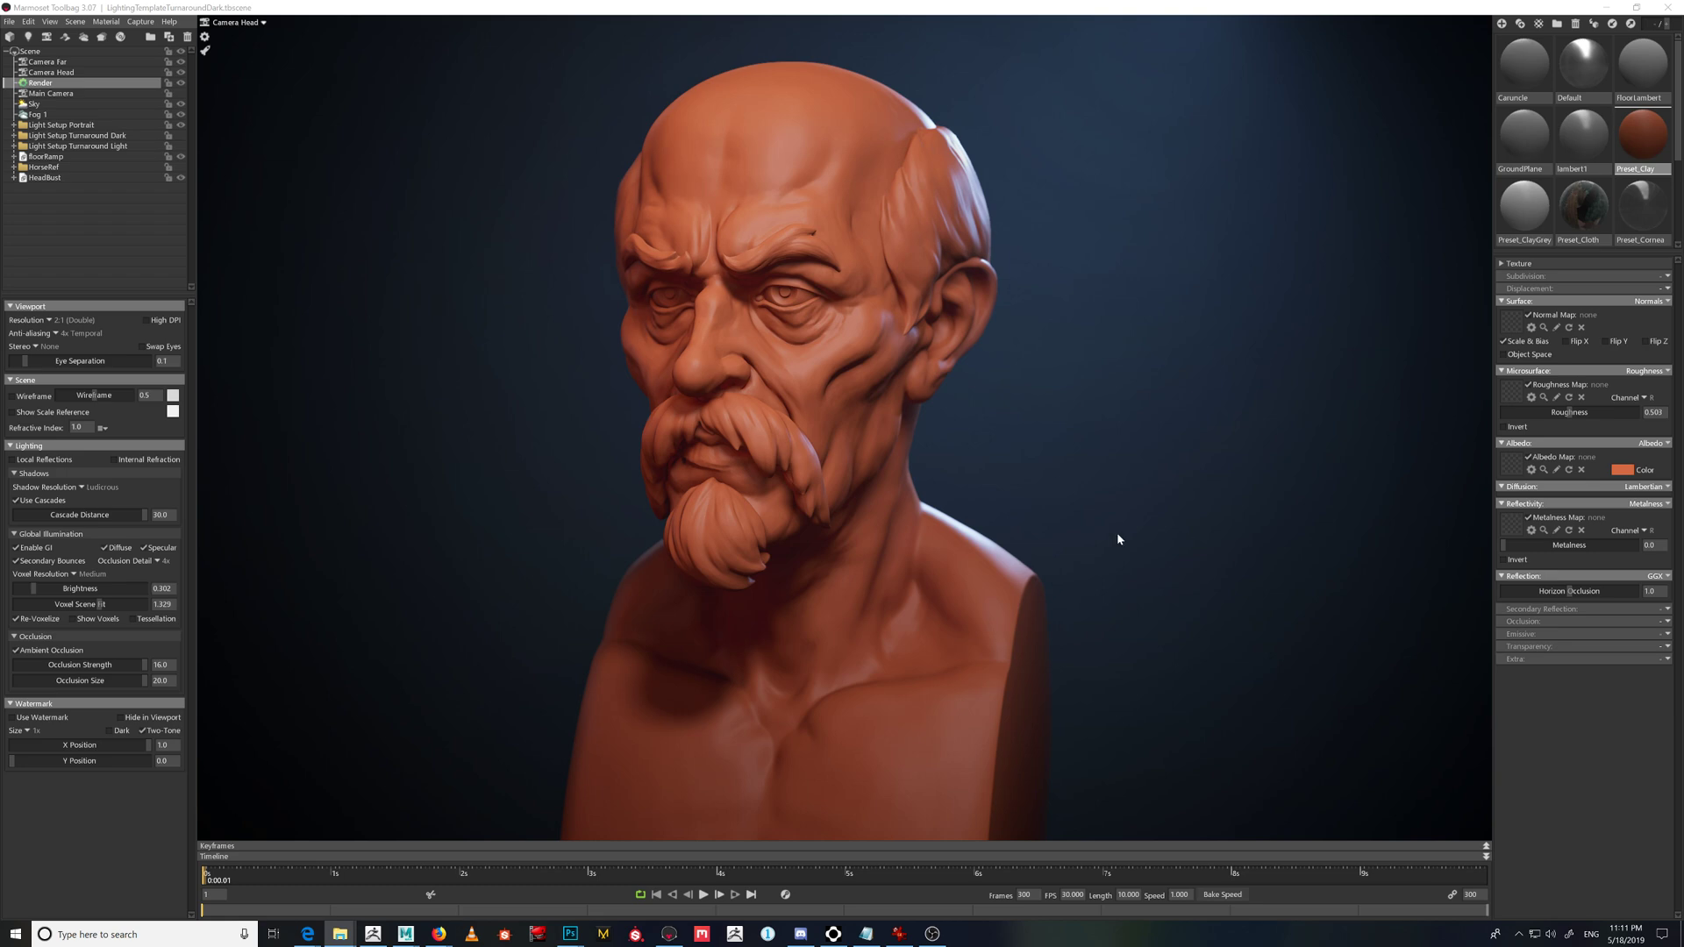
- Capture the view again and place screenshot007.tga over screenshot005.tga in Photoshop
click(318, 16)
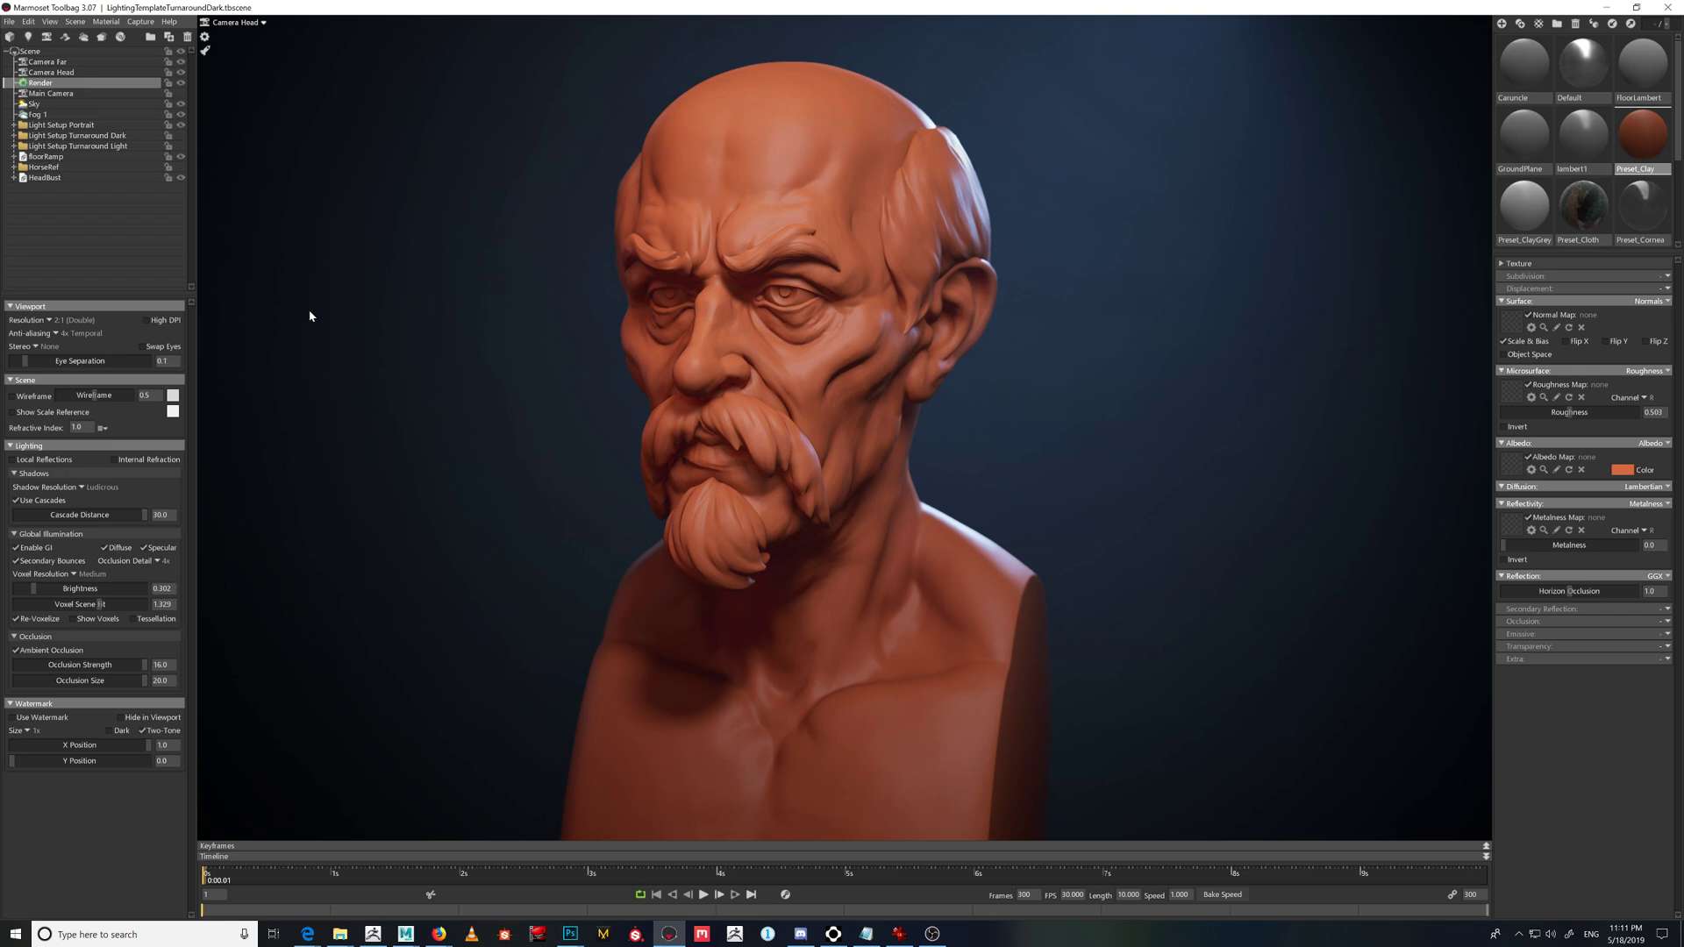
click(142, 22)
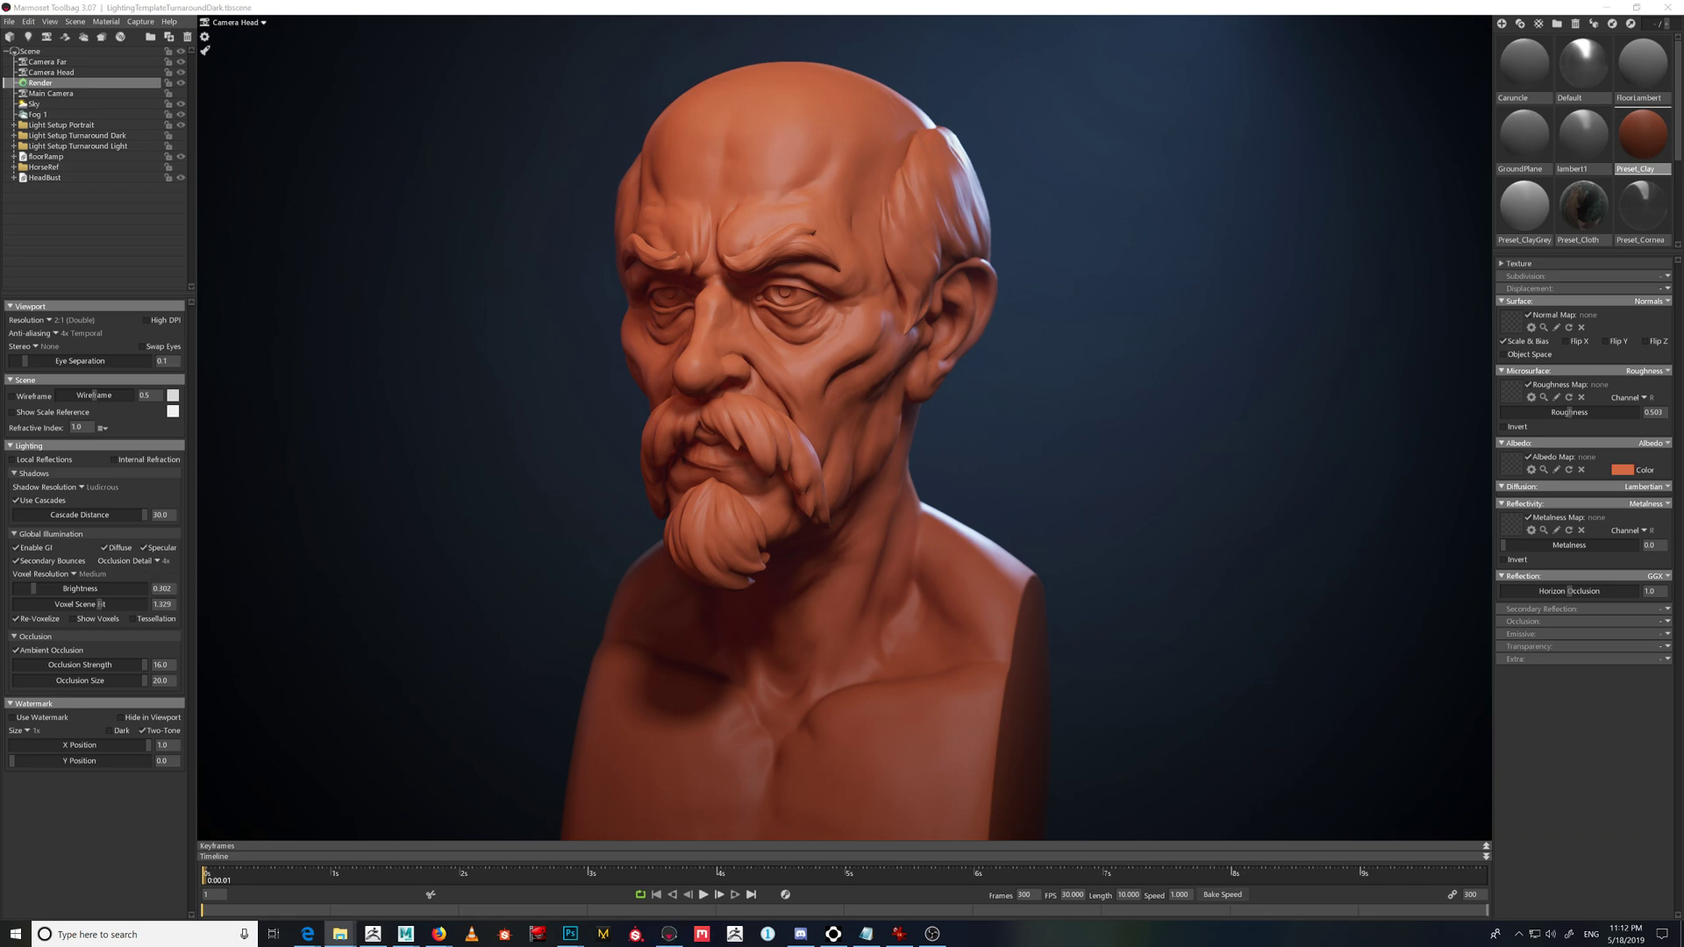
key(alt+Tab)
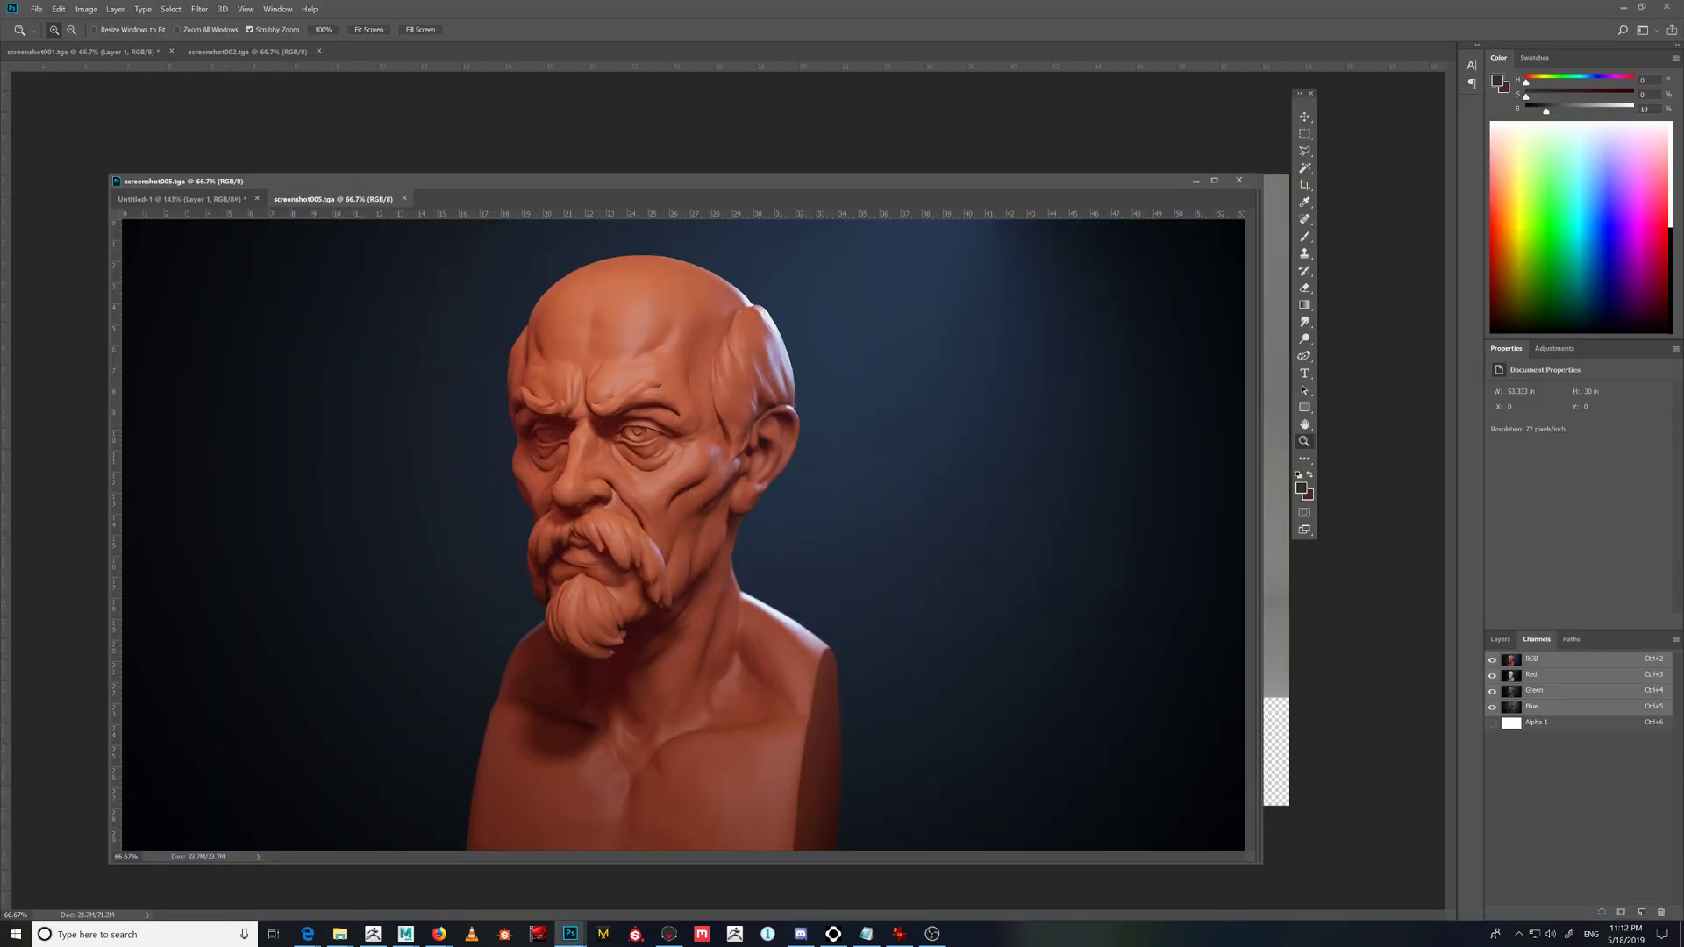
key(ctrl+t)
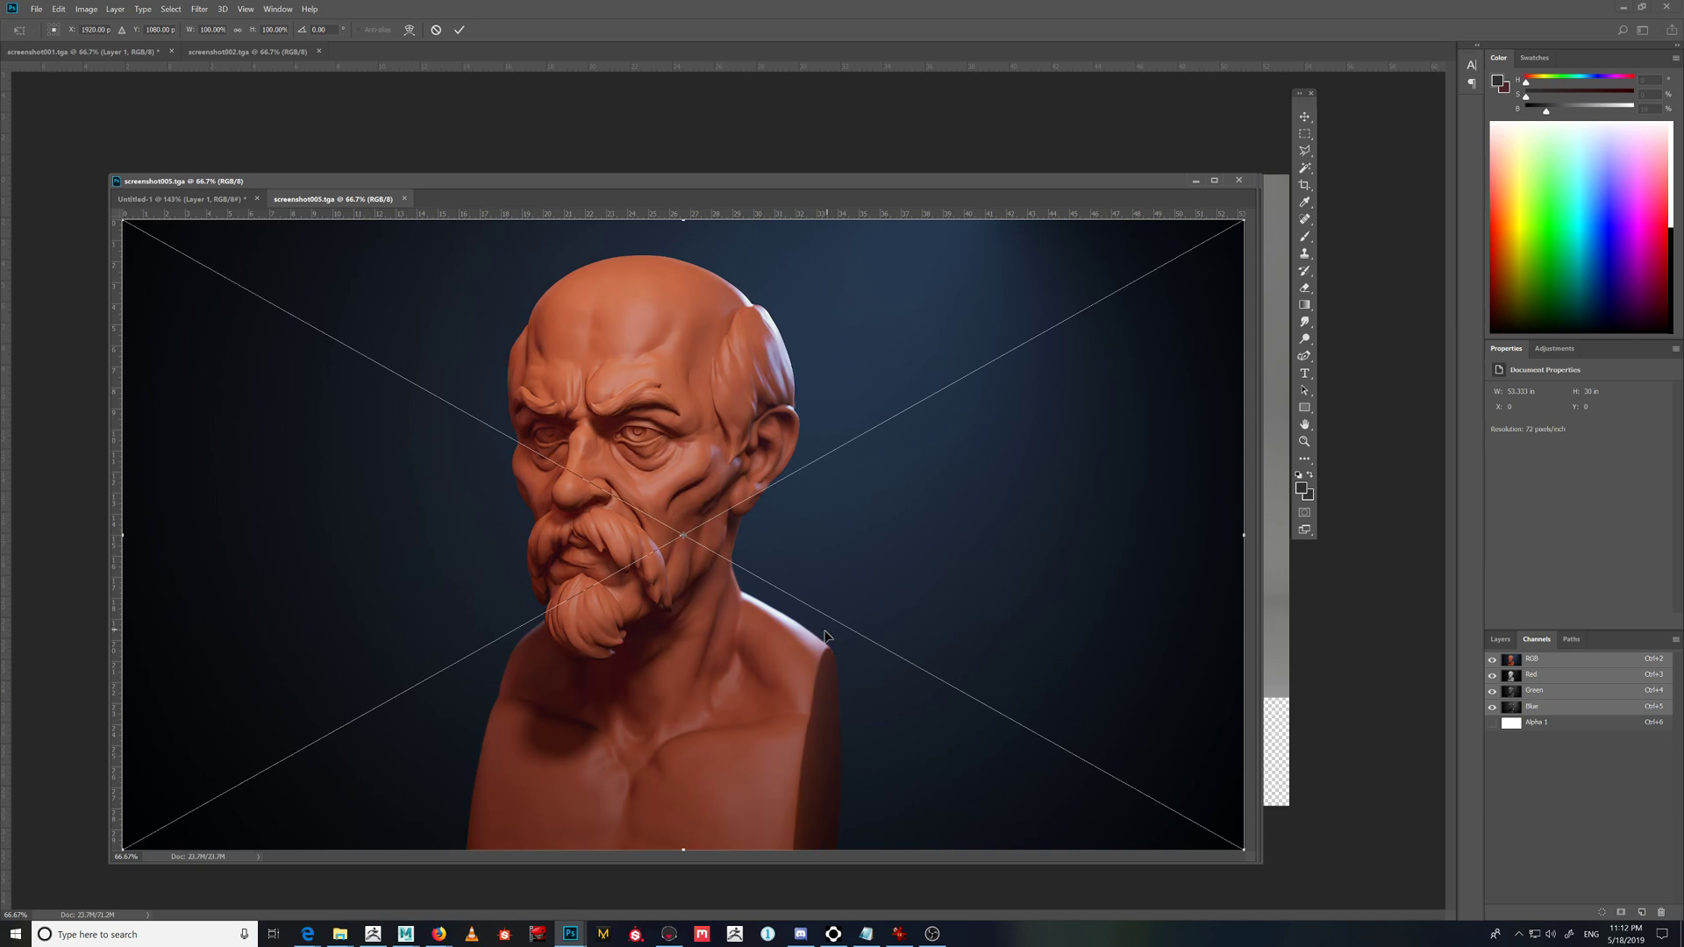
key(Return)
- Zoom in to 100% on the bust's head in the layered document to compare the two captures
key(z)
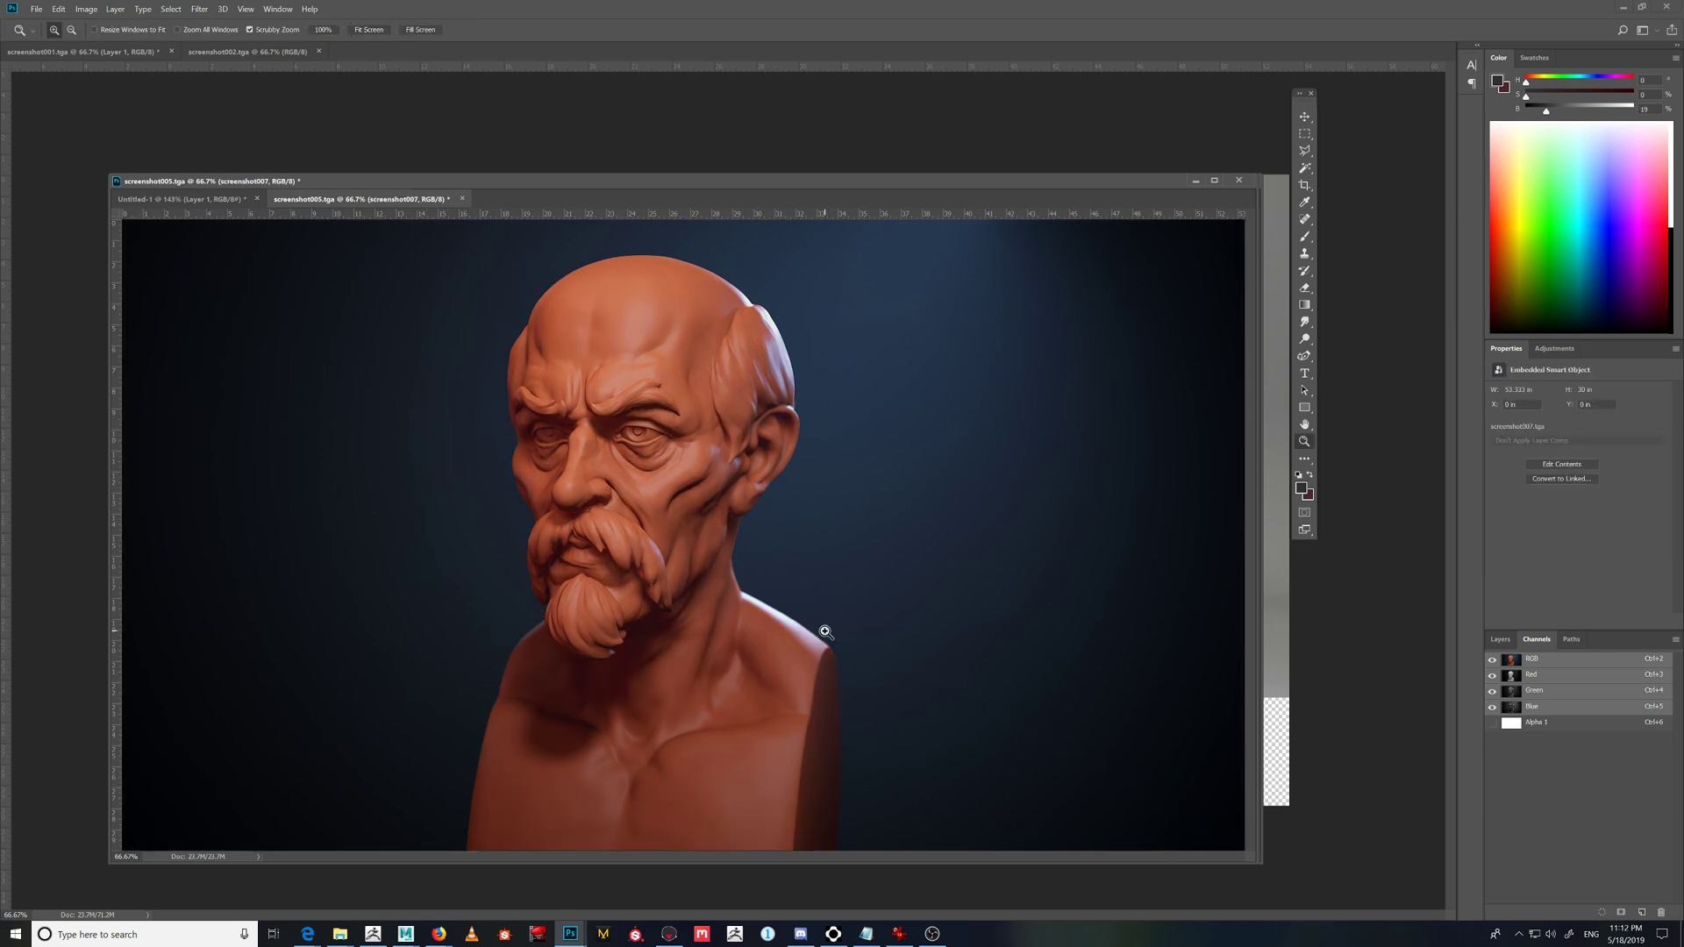
drag(824, 632, 903, 637)
key(ctrl+minus)
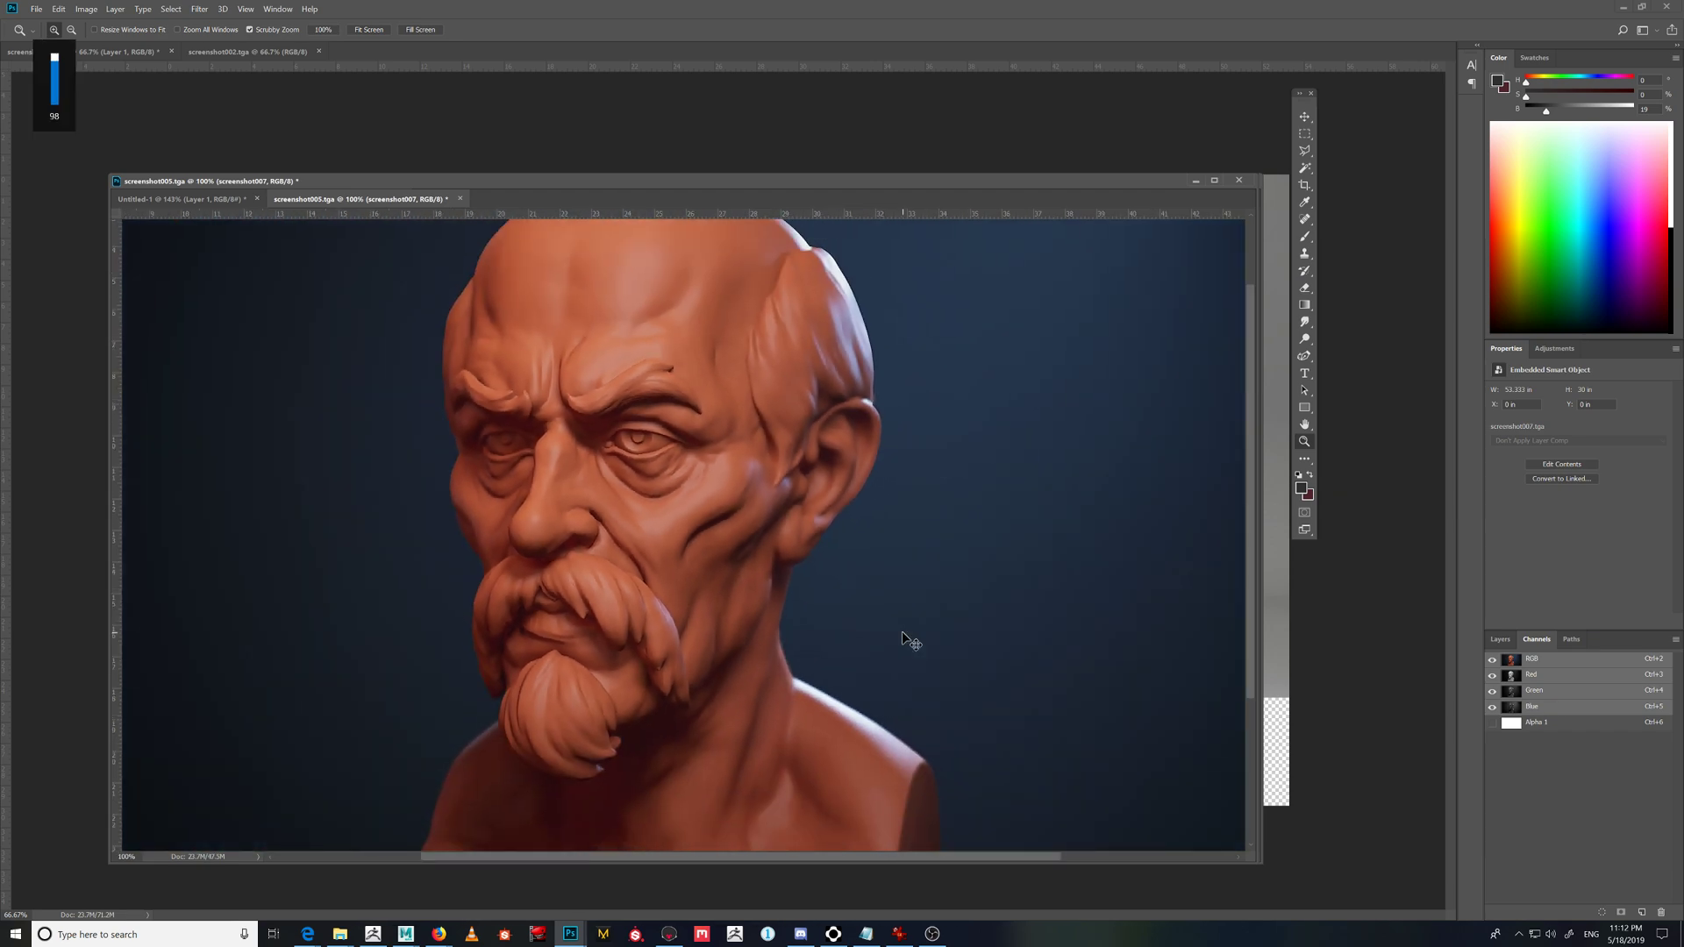
- Toggle the screenshot007 layer's visibility repeatedly to compare it with the background capture, both close up and at 50% zoom
click(1502, 641)
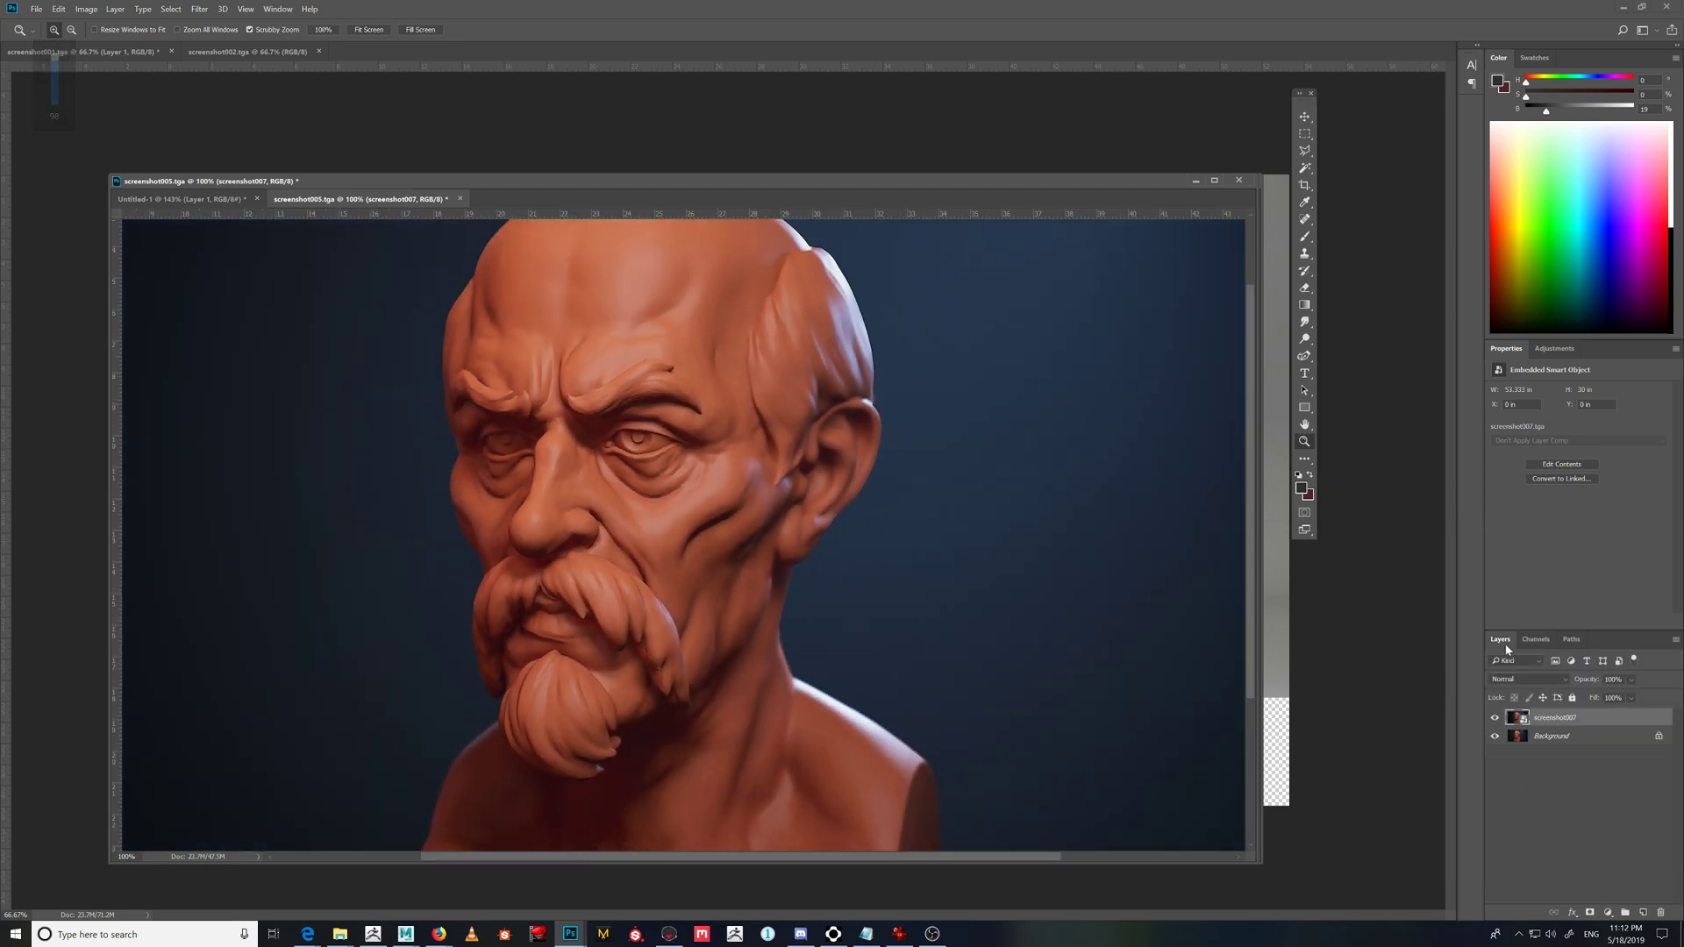
click(1495, 718)
click(1495, 719)
click(1495, 718)
click(1495, 718)
click(1496, 718)
click(1495, 718)
key(ctrl+minus)
key(ctrl+minus)
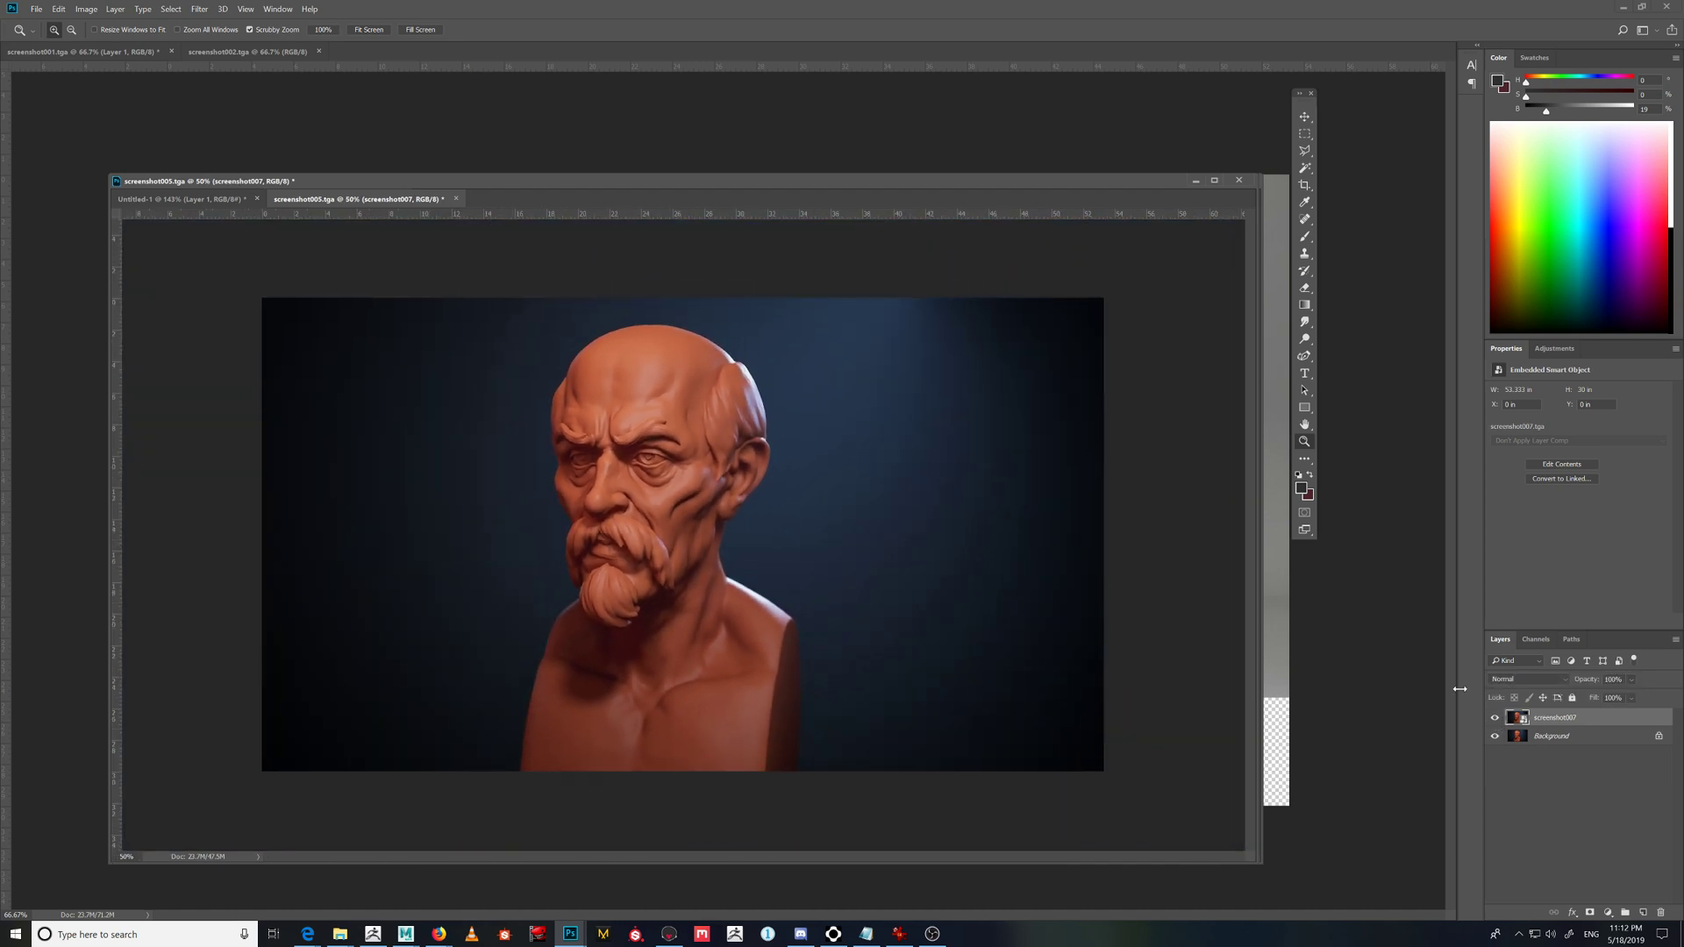
click(1495, 718)
click(1495, 718)
- Switch to Marmoset Toolbag and review the Render object's anti-aliasing and viewport resolution options
click(671, 937)
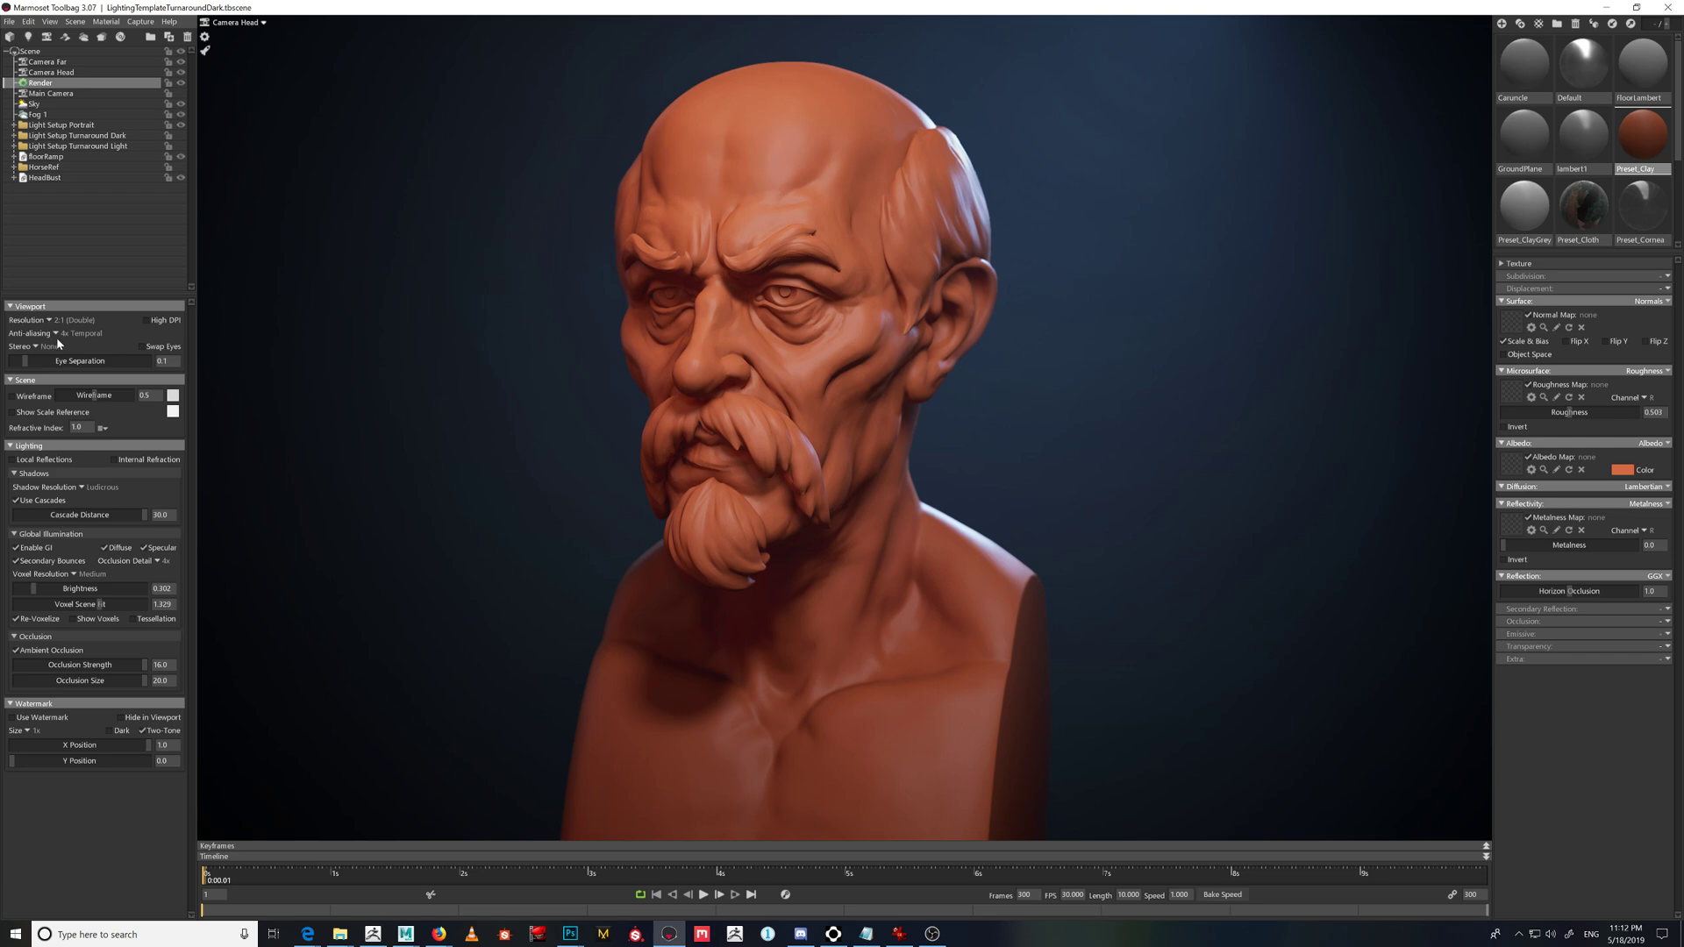
click(56, 337)
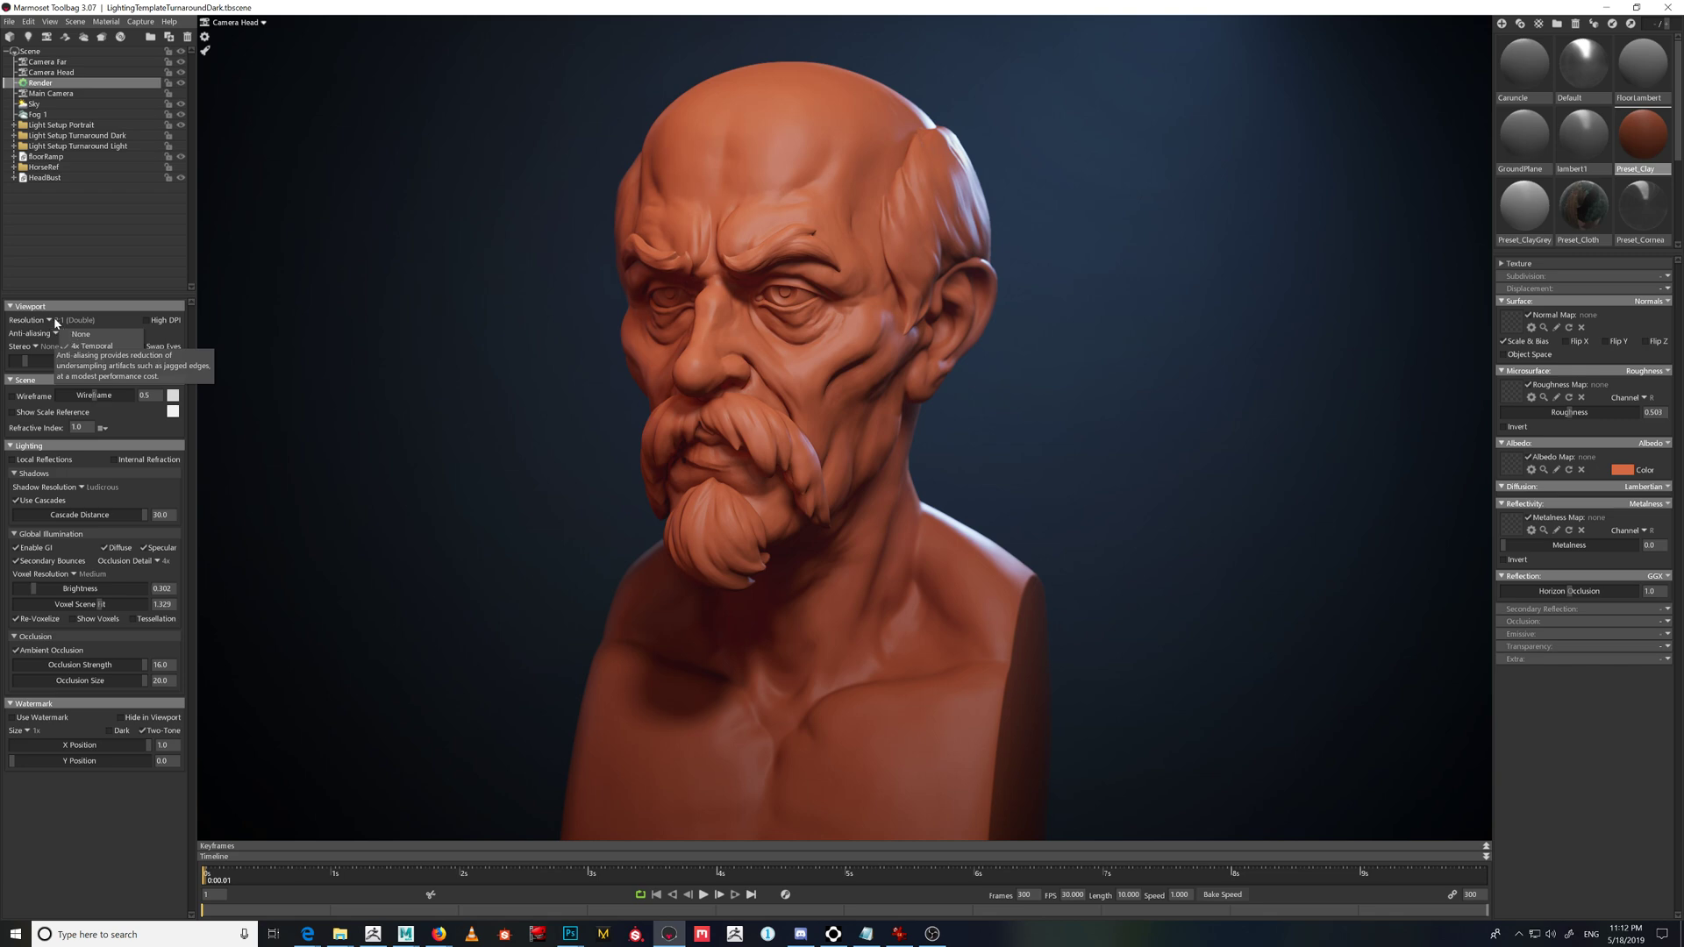
click(56, 333)
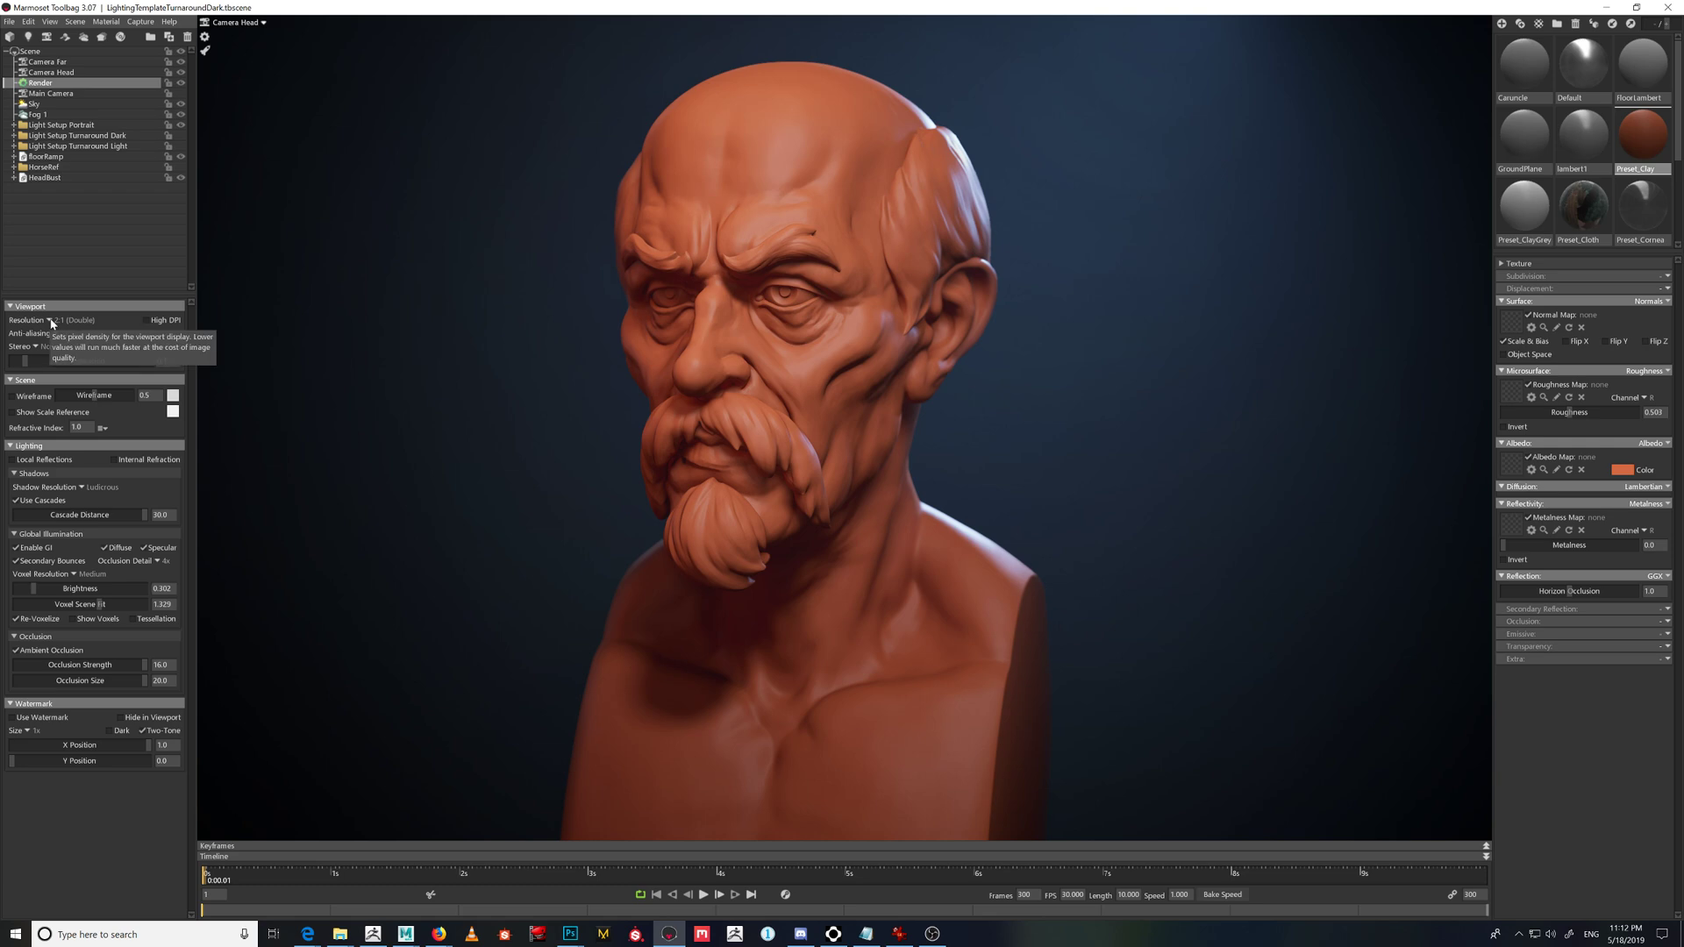
click(50, 321)
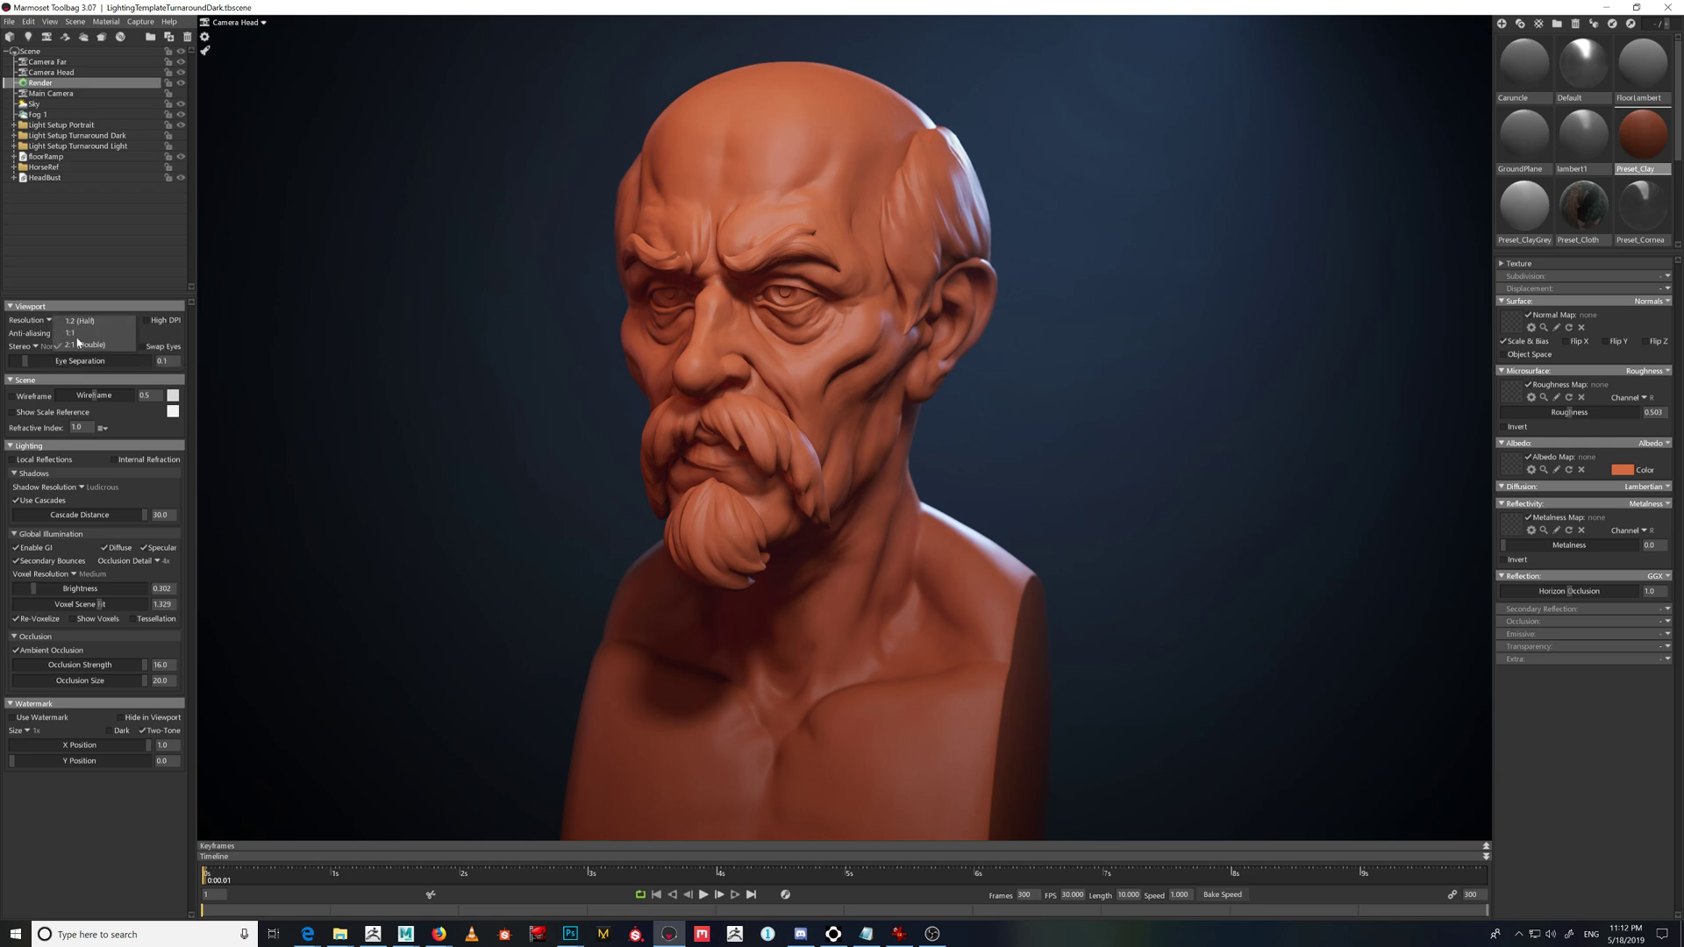
key(Down)
key(Down)
key(Escape)
- Lower the global illumination occlusion detail to 1x and the shadow resolution to Low, and clear the scene selection
click(157, 562)
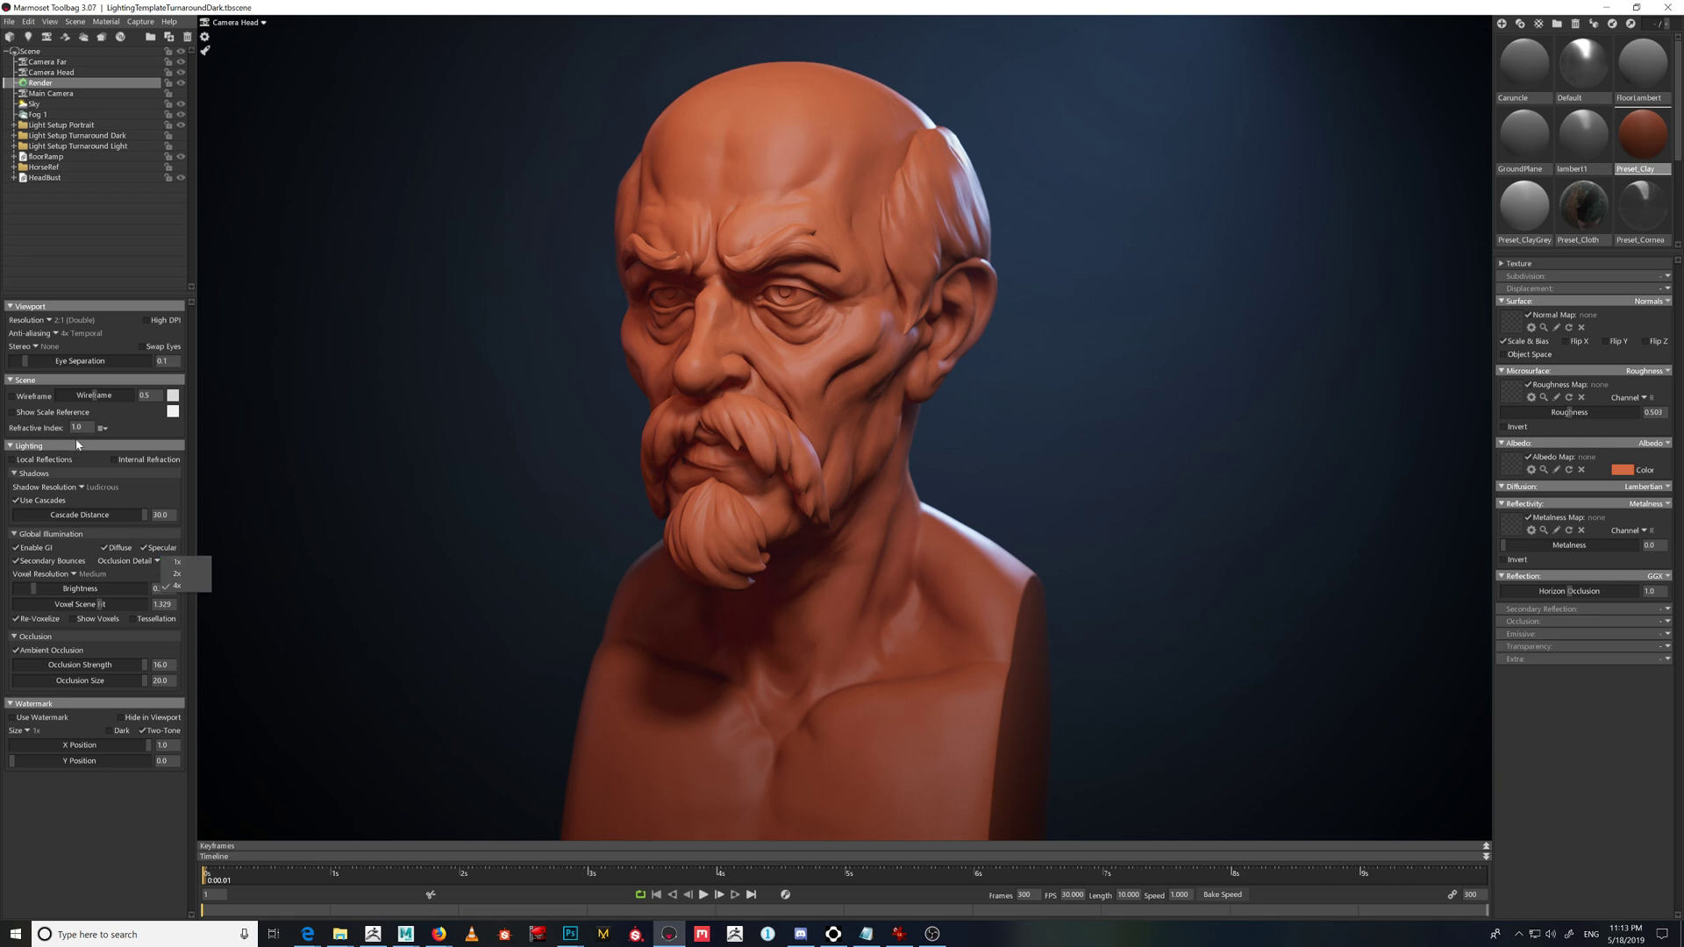
click(83, 488)
click(104, 487)
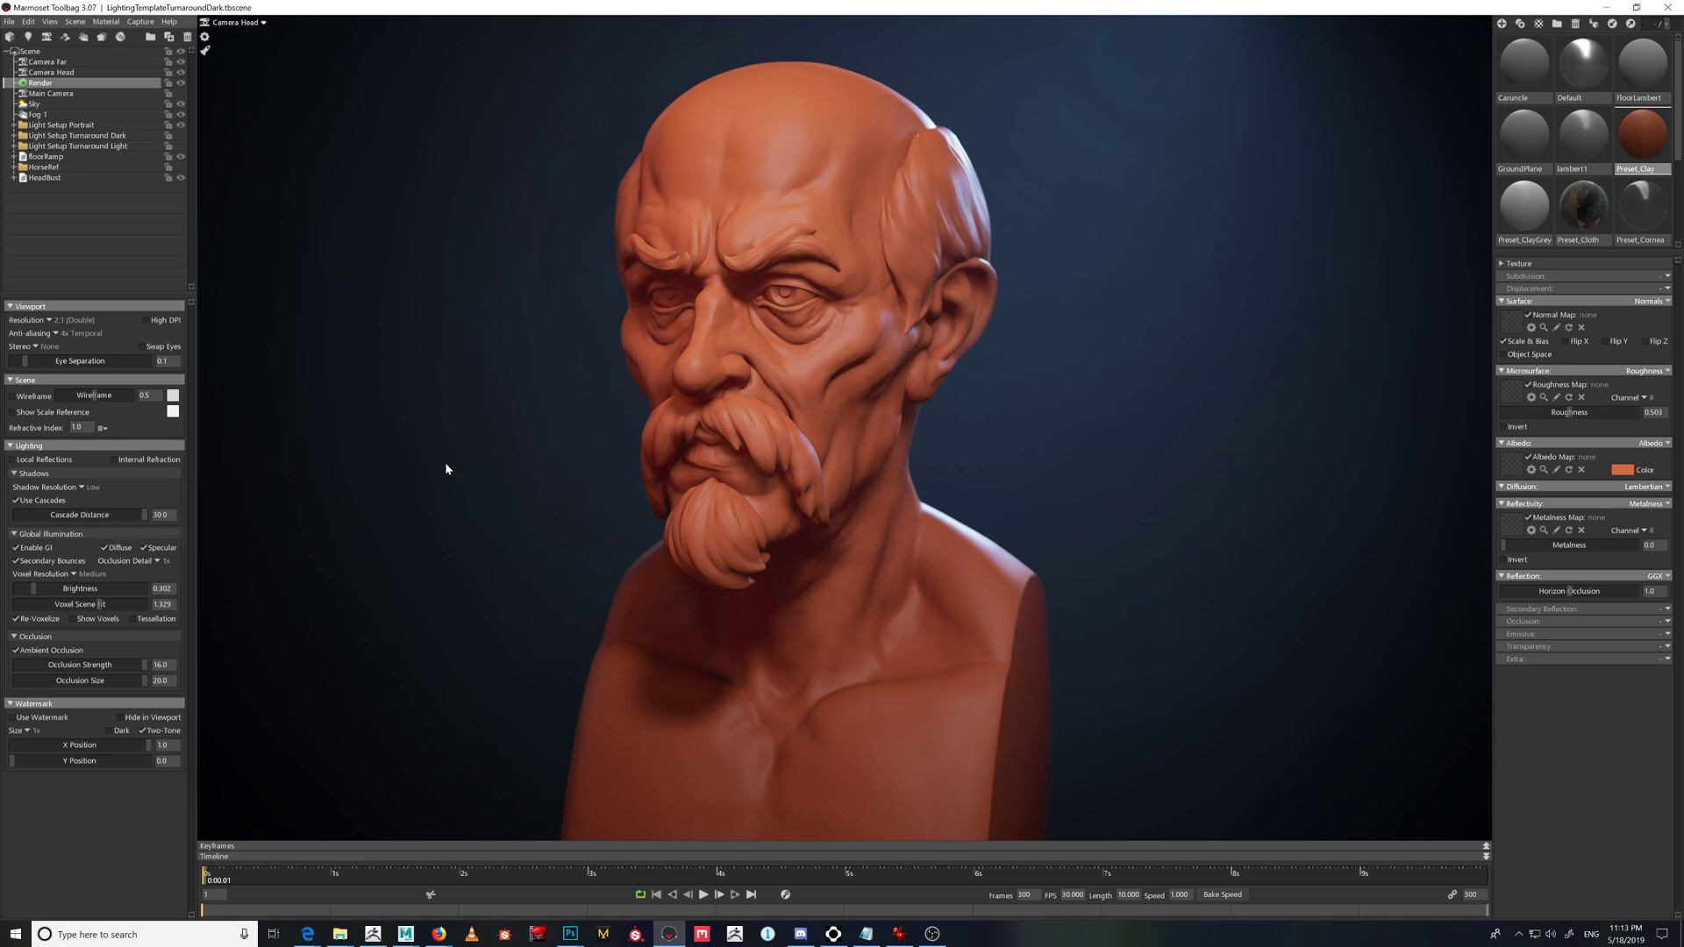
click(87, 488)
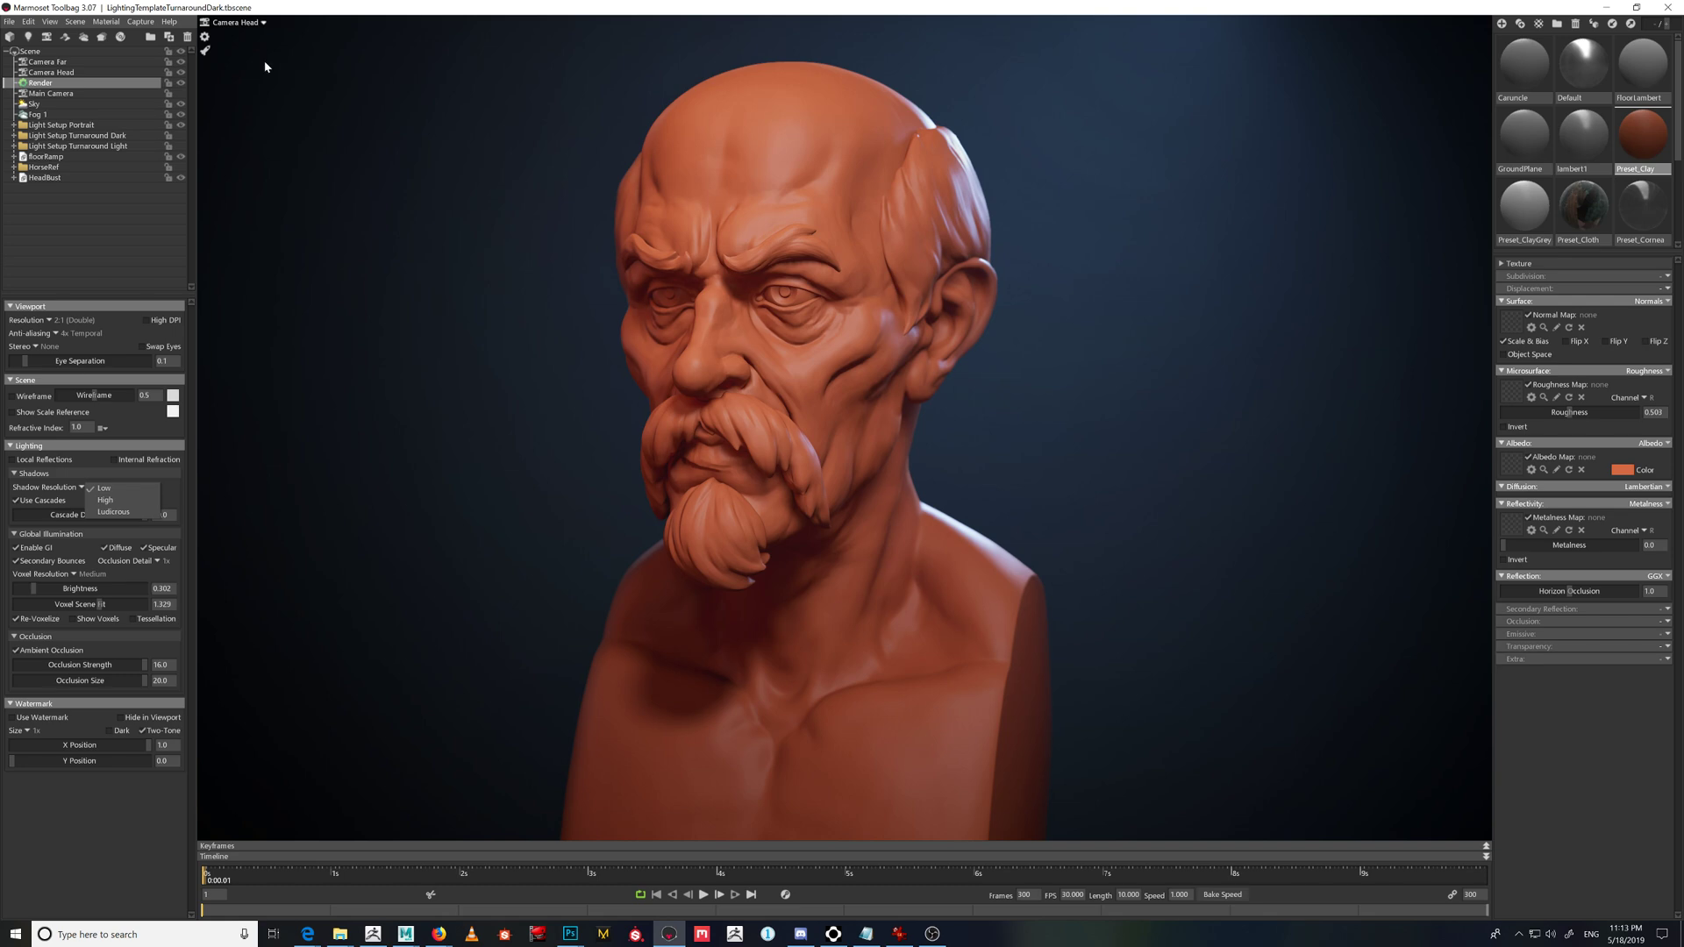
click(244, 92)
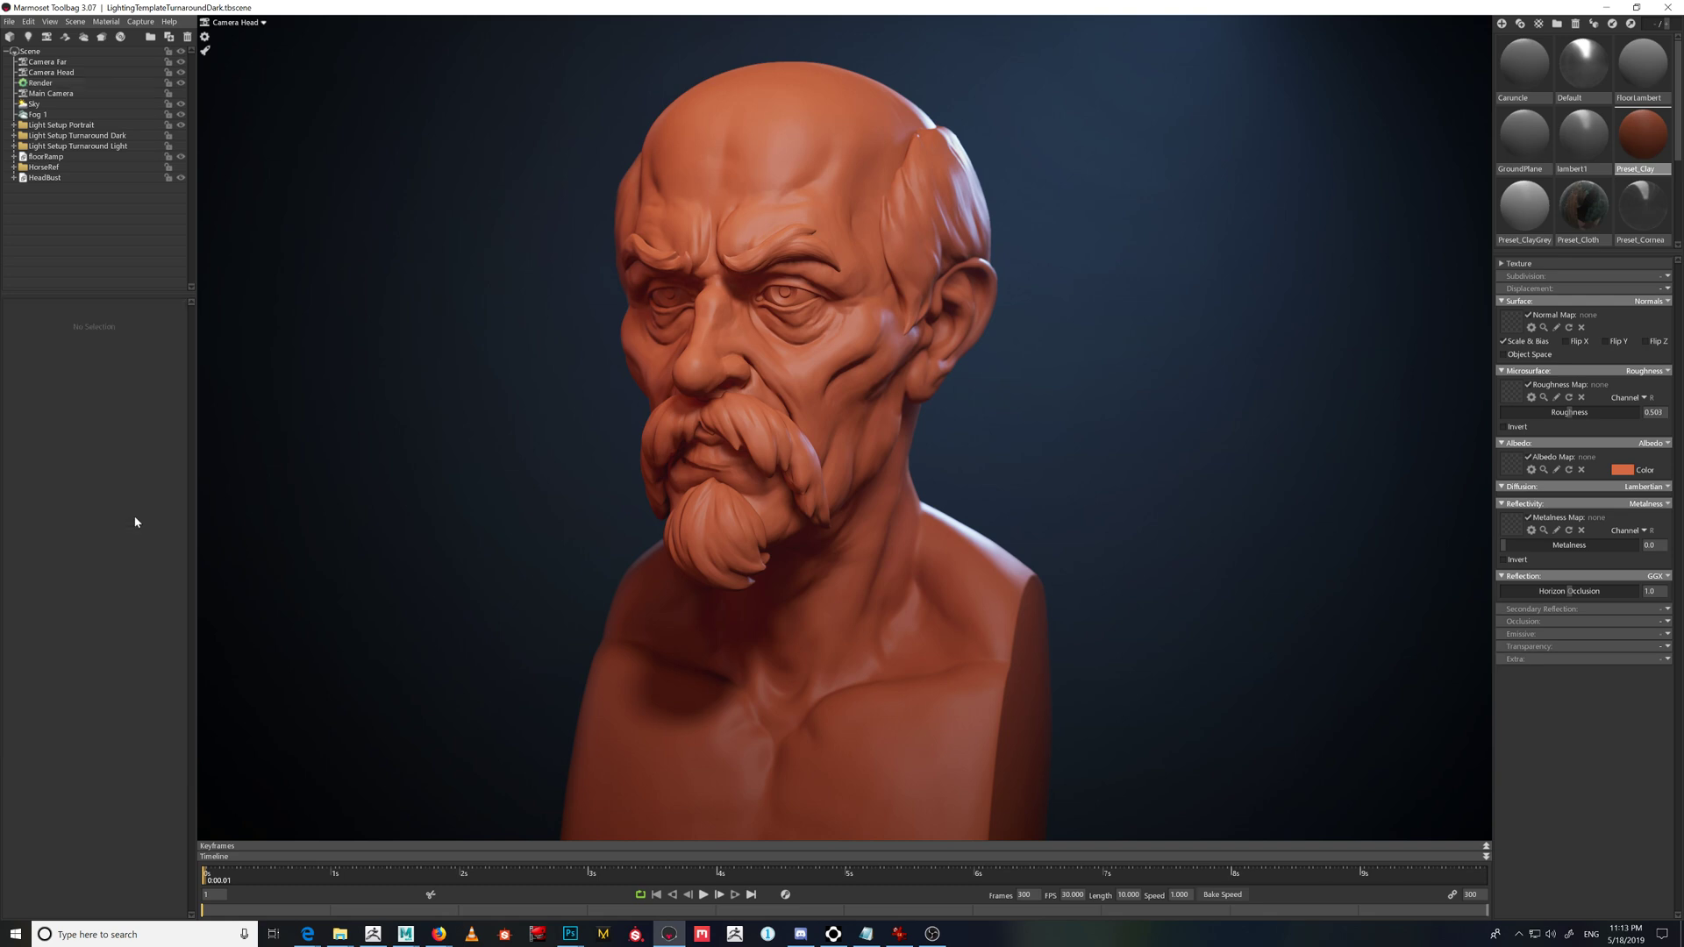
- Switch the viewport from Camera Head to Main Camera to see the whole bust with its lights
click(263, 23)
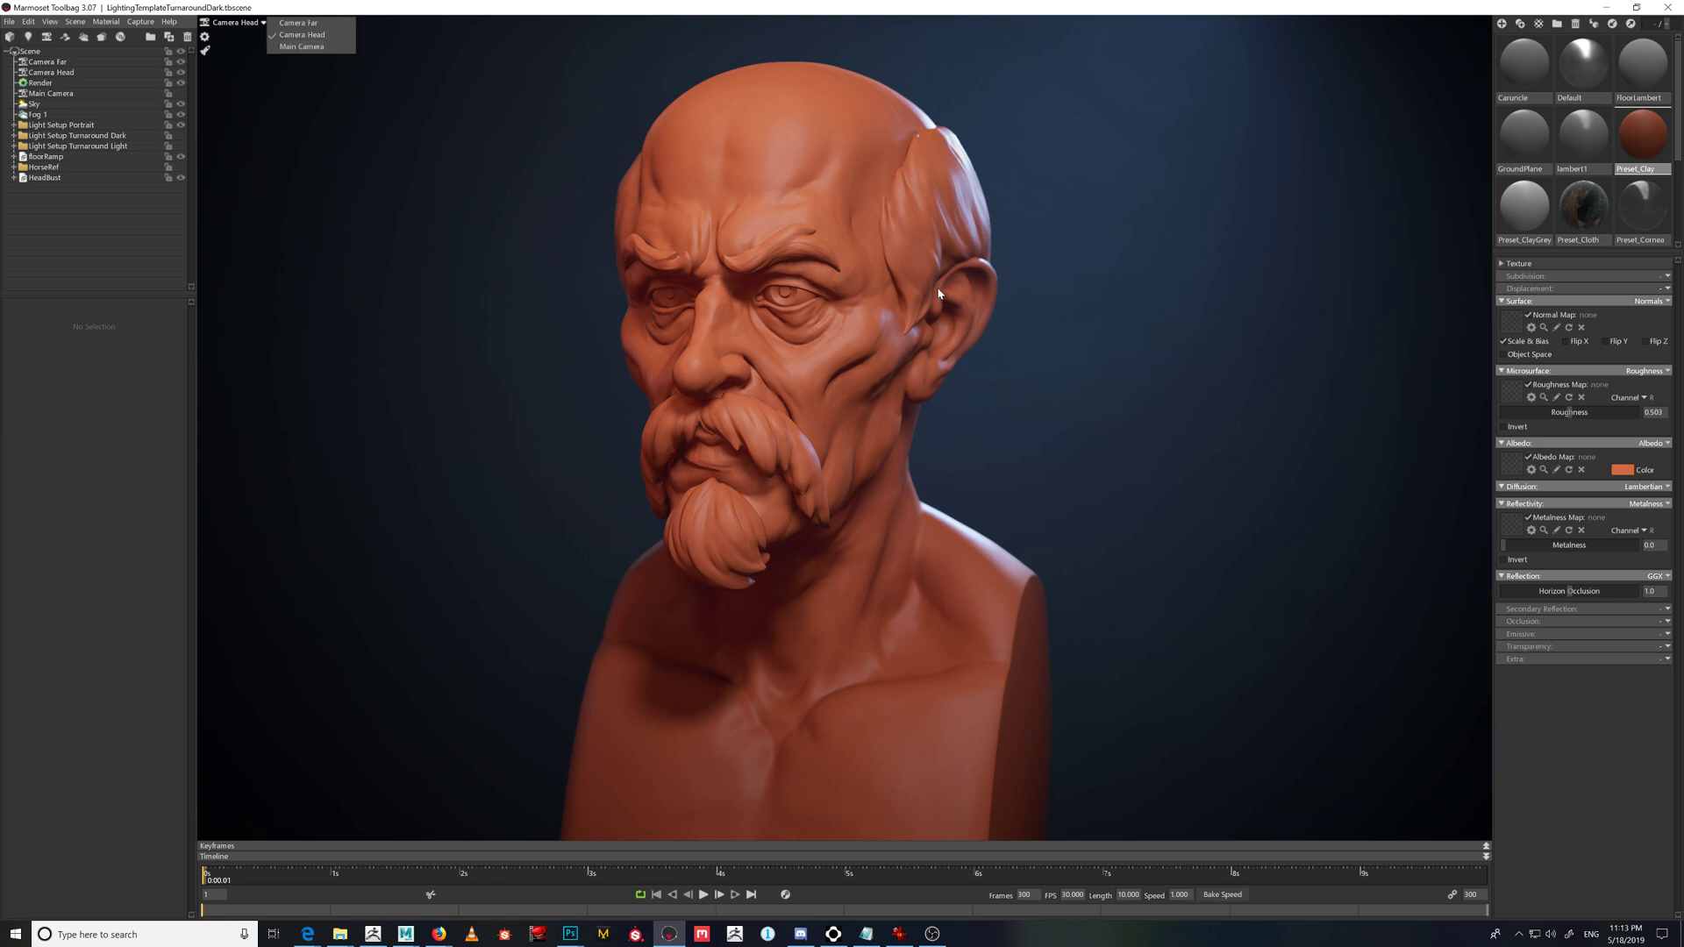
click(298, 47)
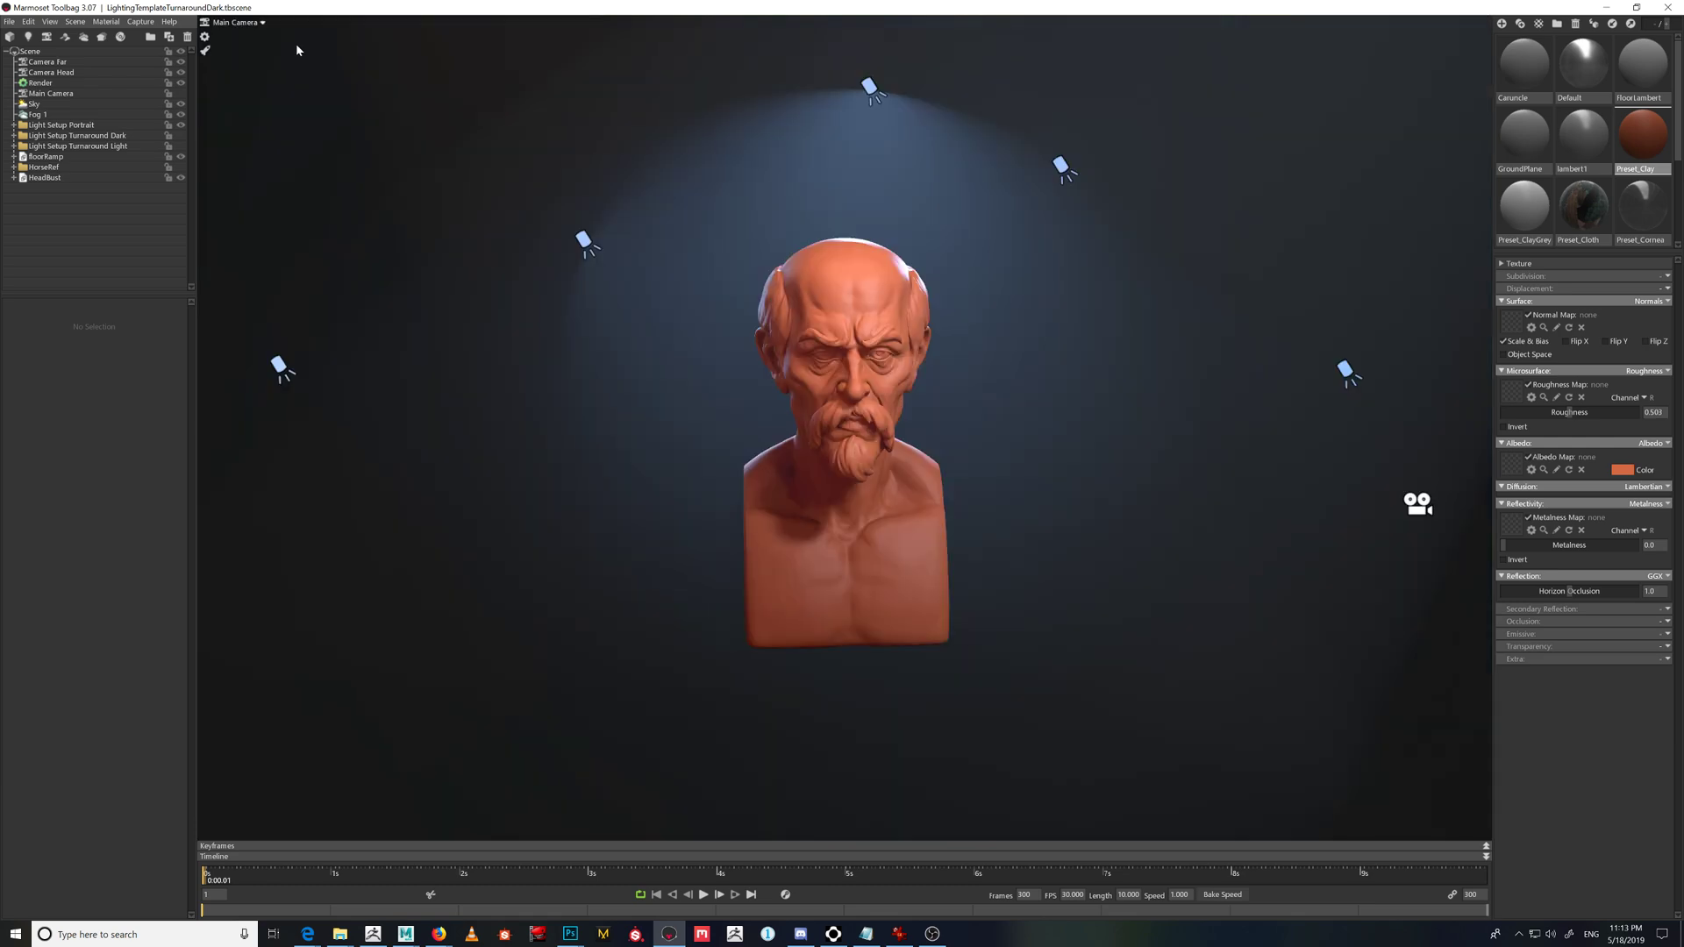
drag(851, 333, 846, 275)
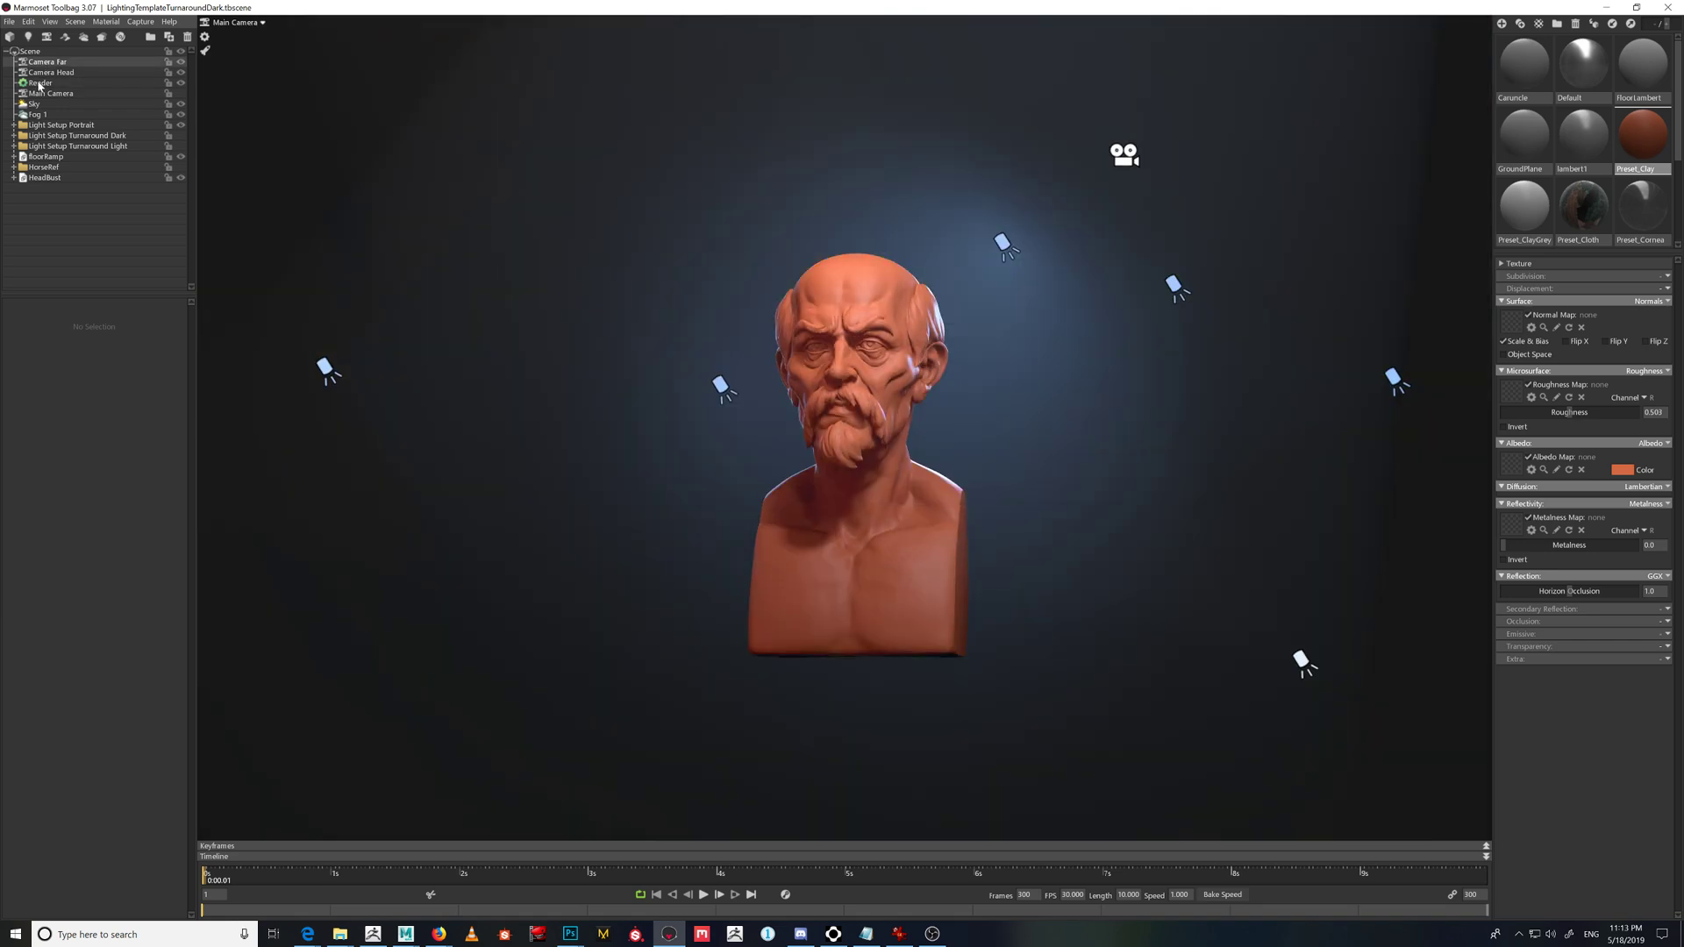
- Set the viewport resolution in the Render object's settings to 1:1 and frame the bust from the front
click(39, 83)
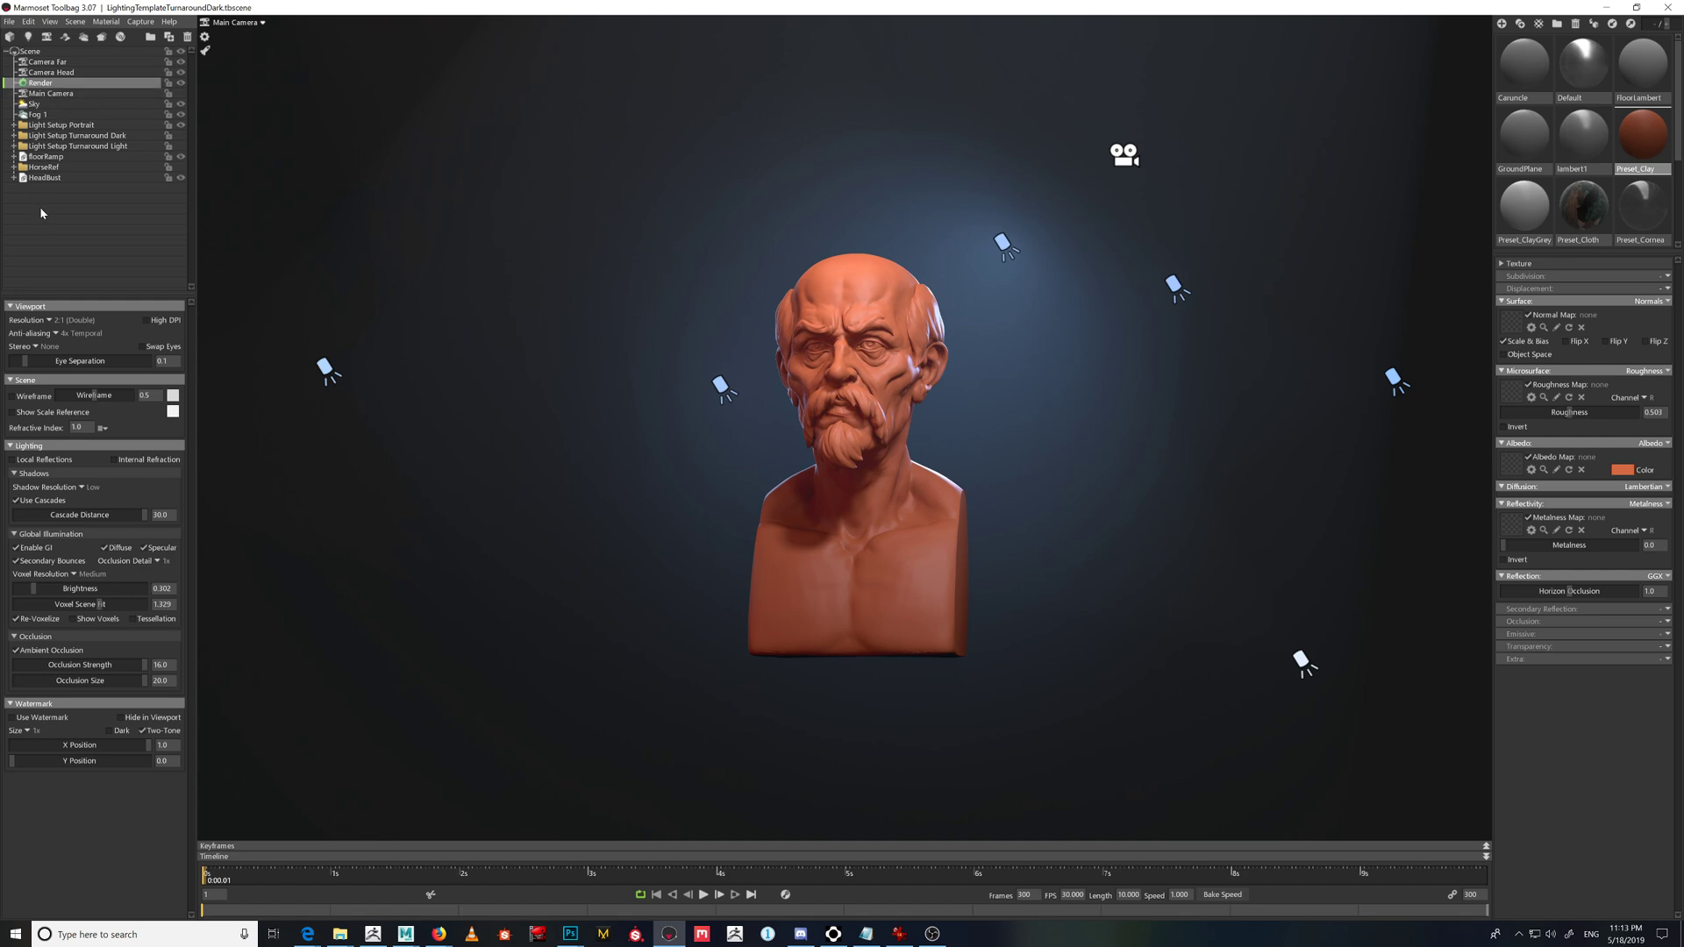
click(49, 322)
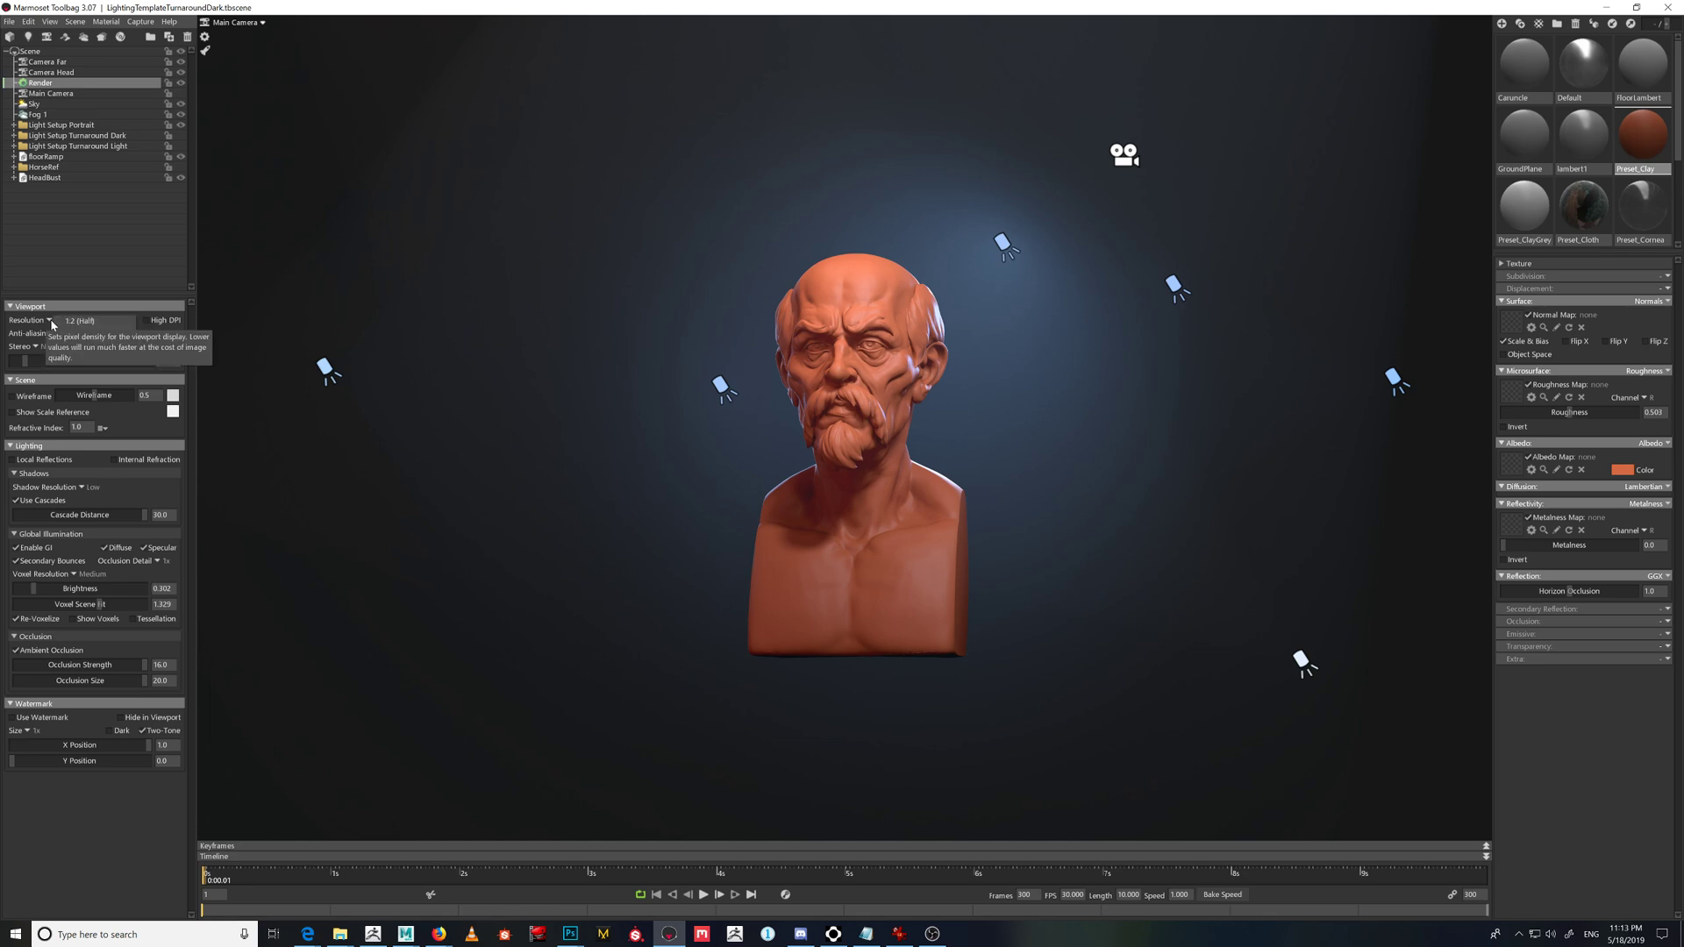
click(77, 321)
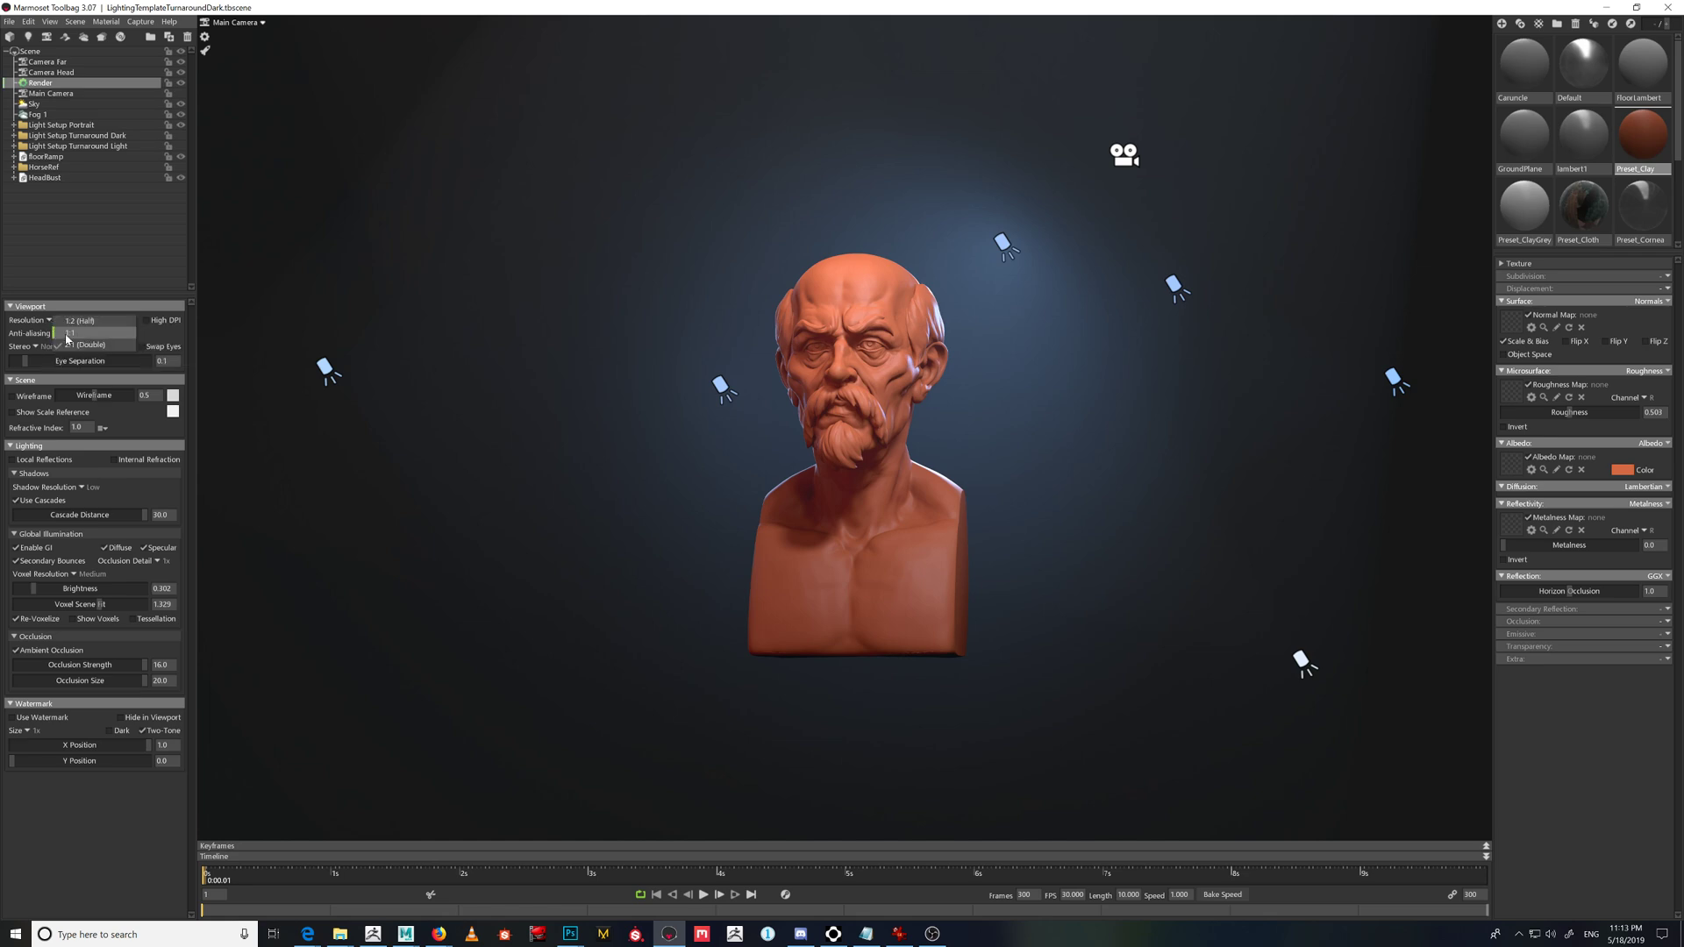
click(66, 333)
drag(1109, 504, 913, 441)
scroll(1088, 594, up, 10)
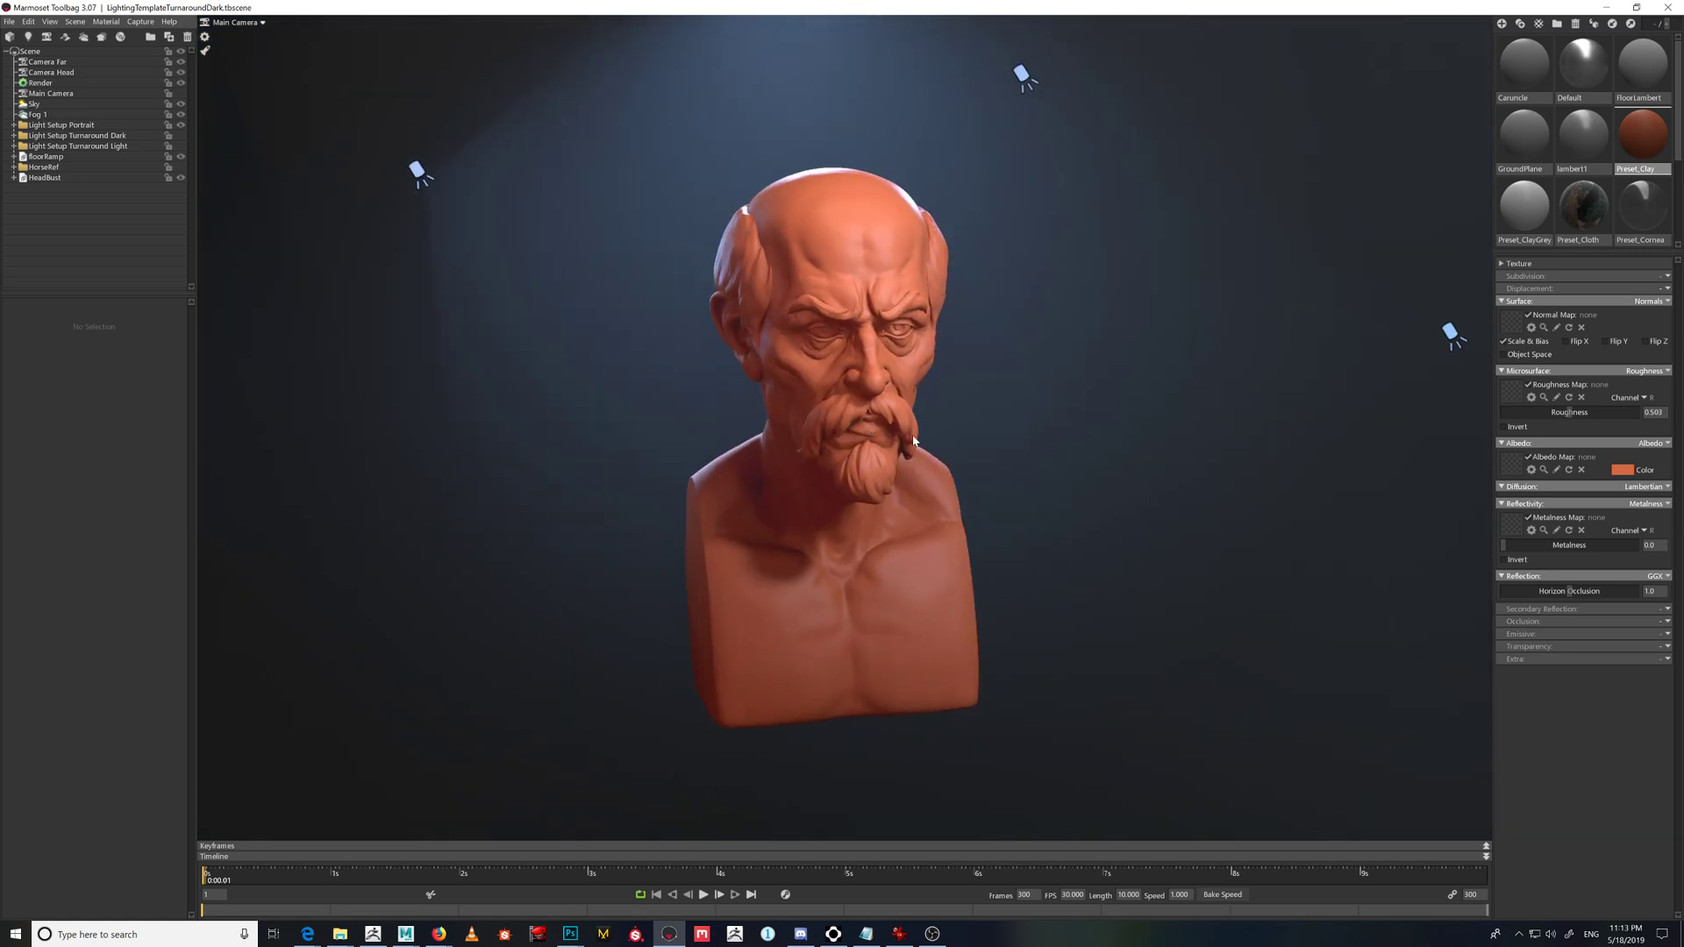
drag(1201, 533, 1080, 520)
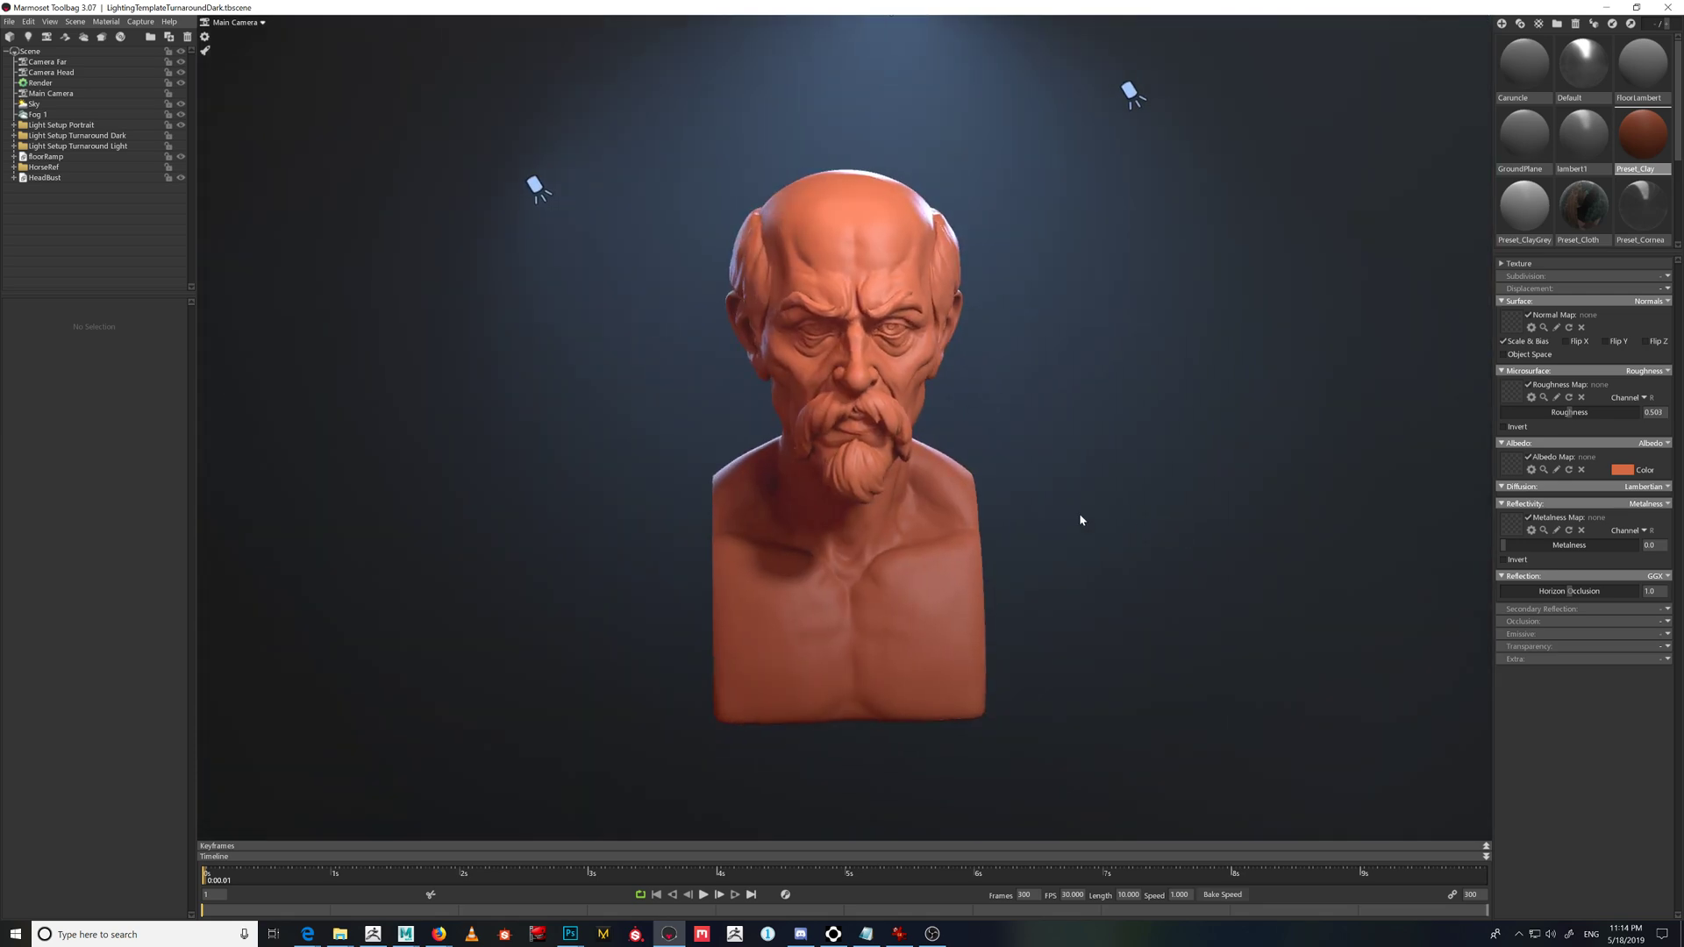
- Briefly show and hide the HorseRef group, and hide the HeadBust model to leave the studio empty
click(181, 178)
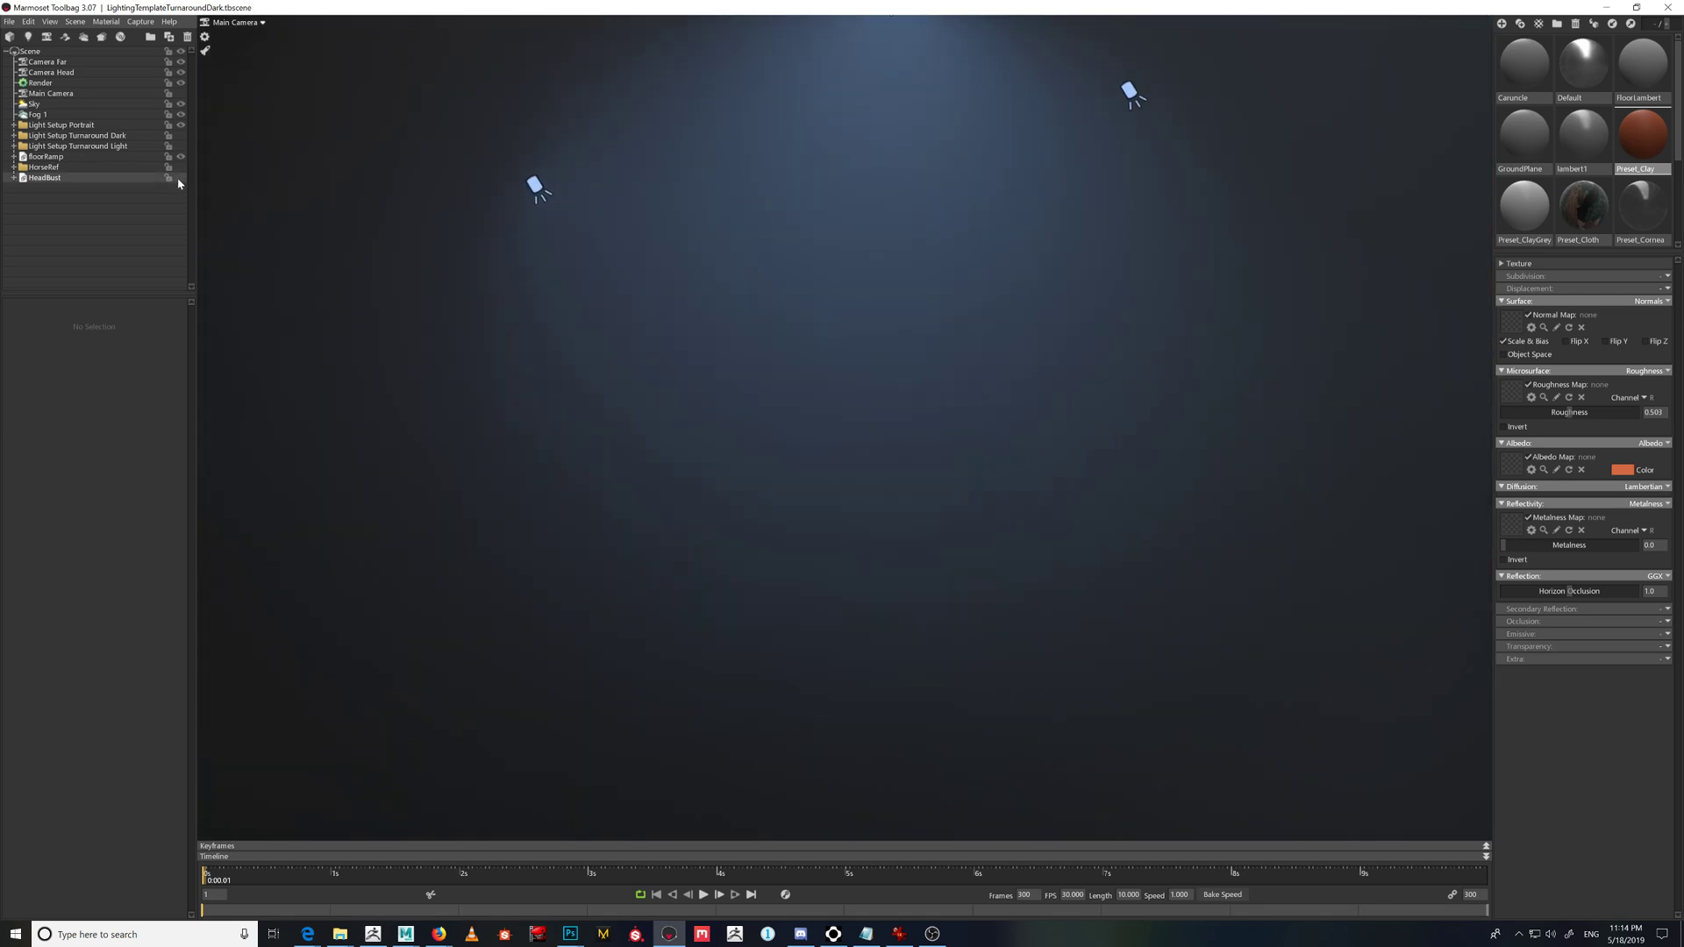
click(9, 22)
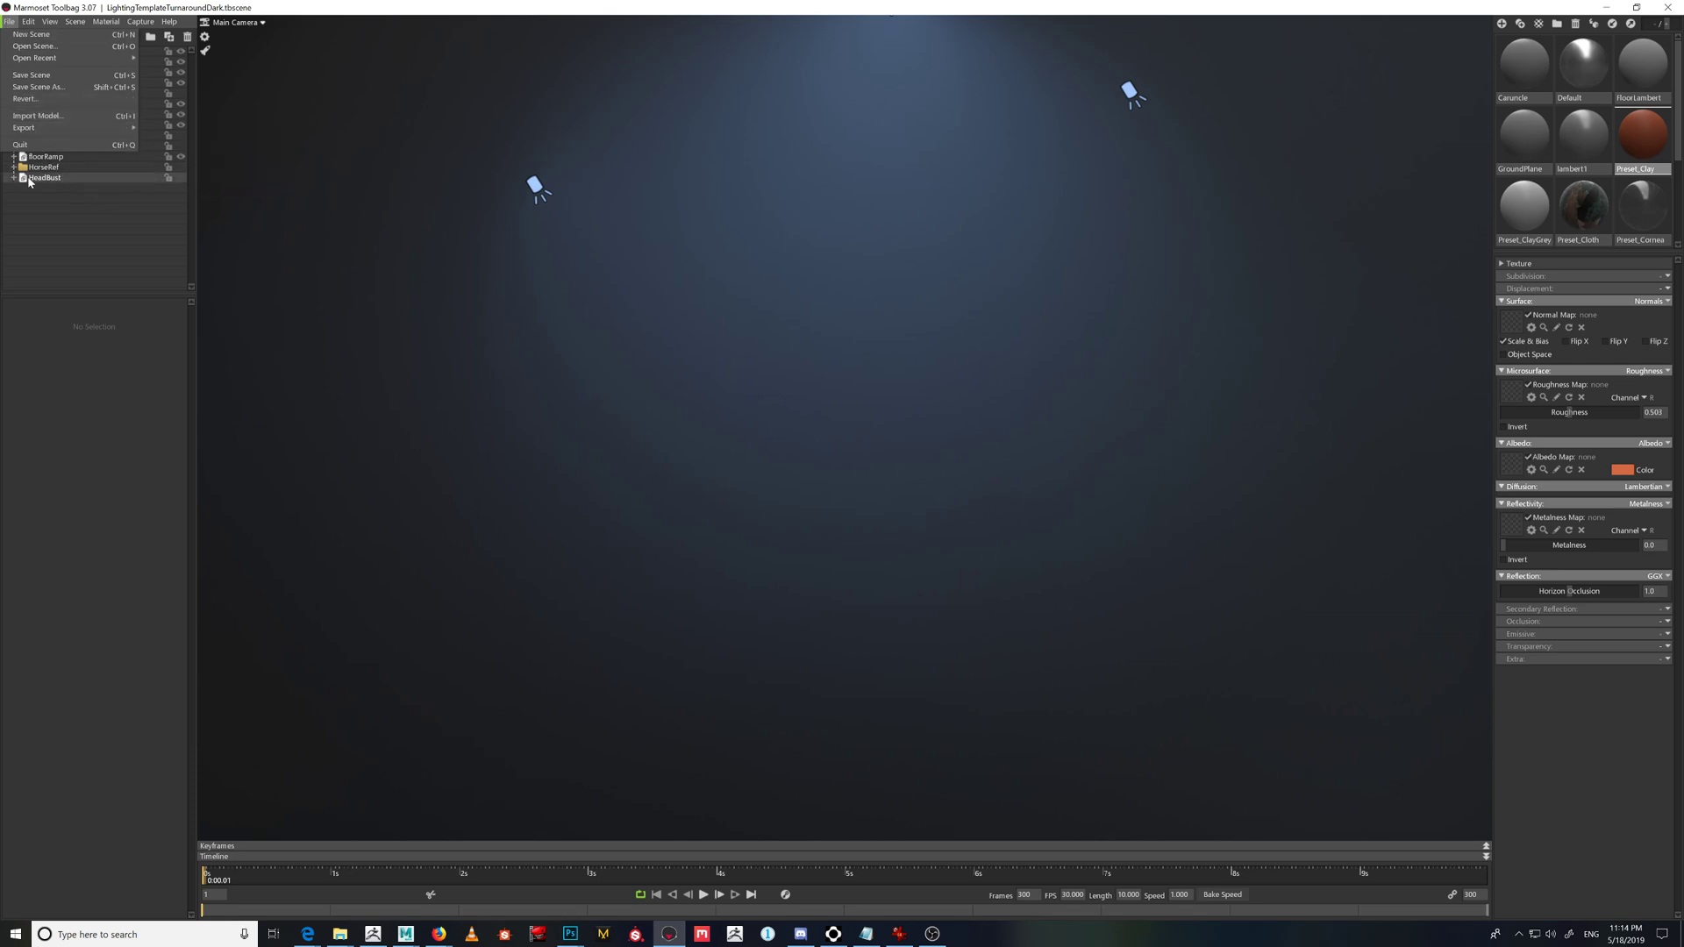
click(180, 177)
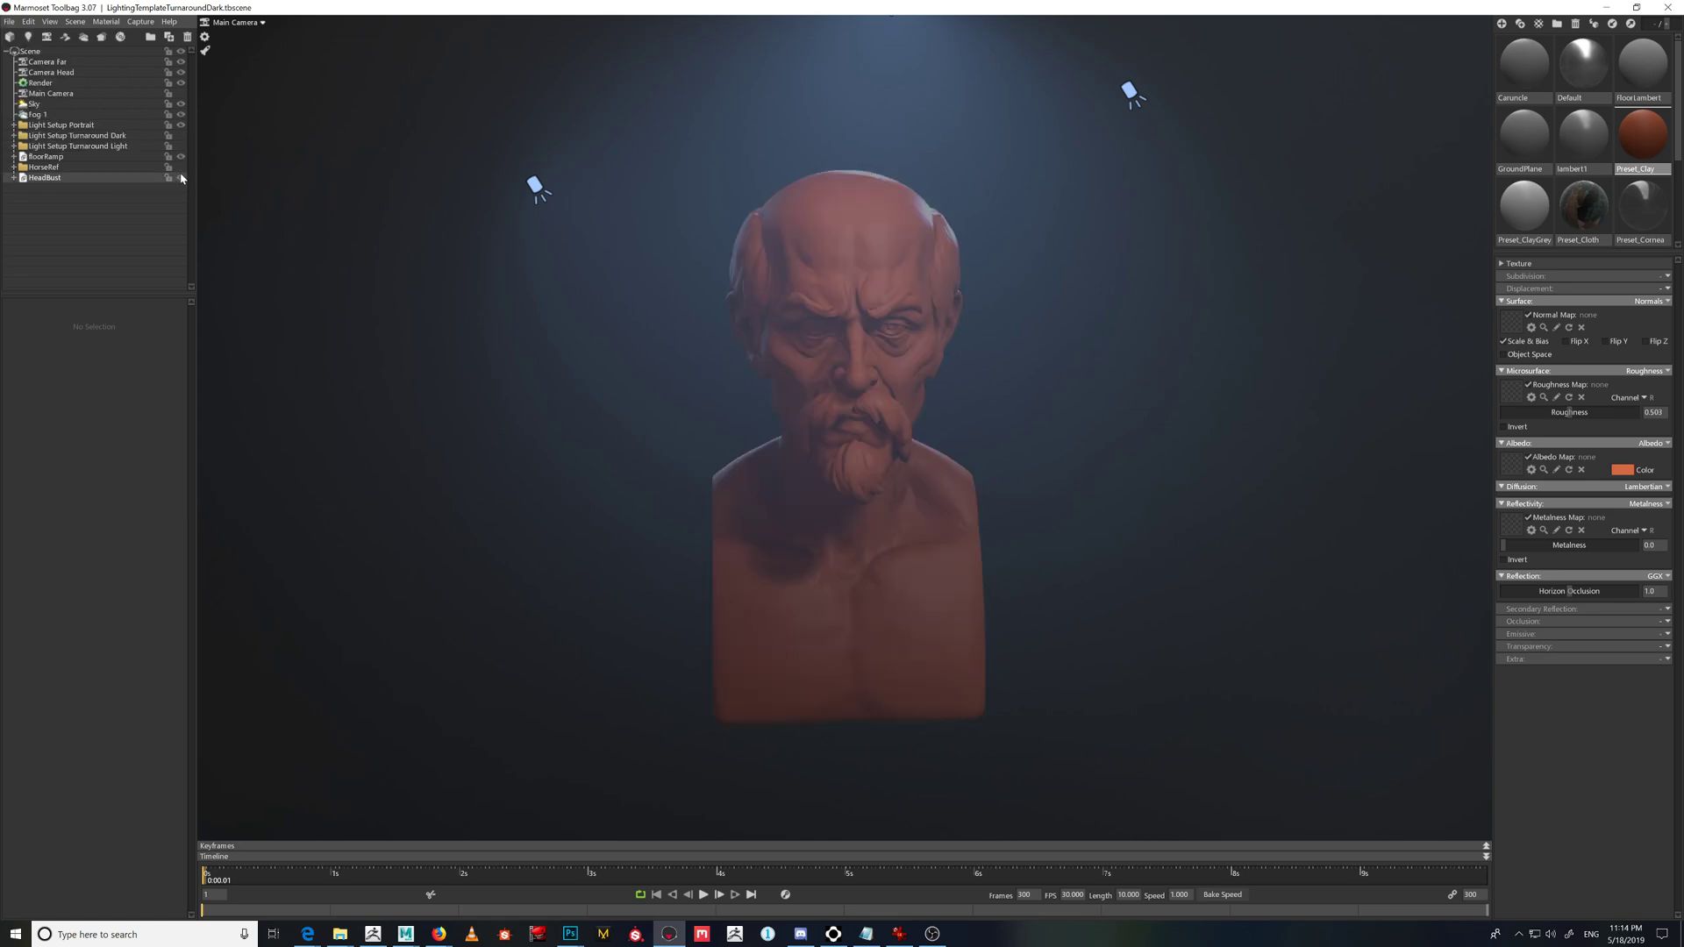
click(180, 177)
click(180, 177)
click(181, 167)
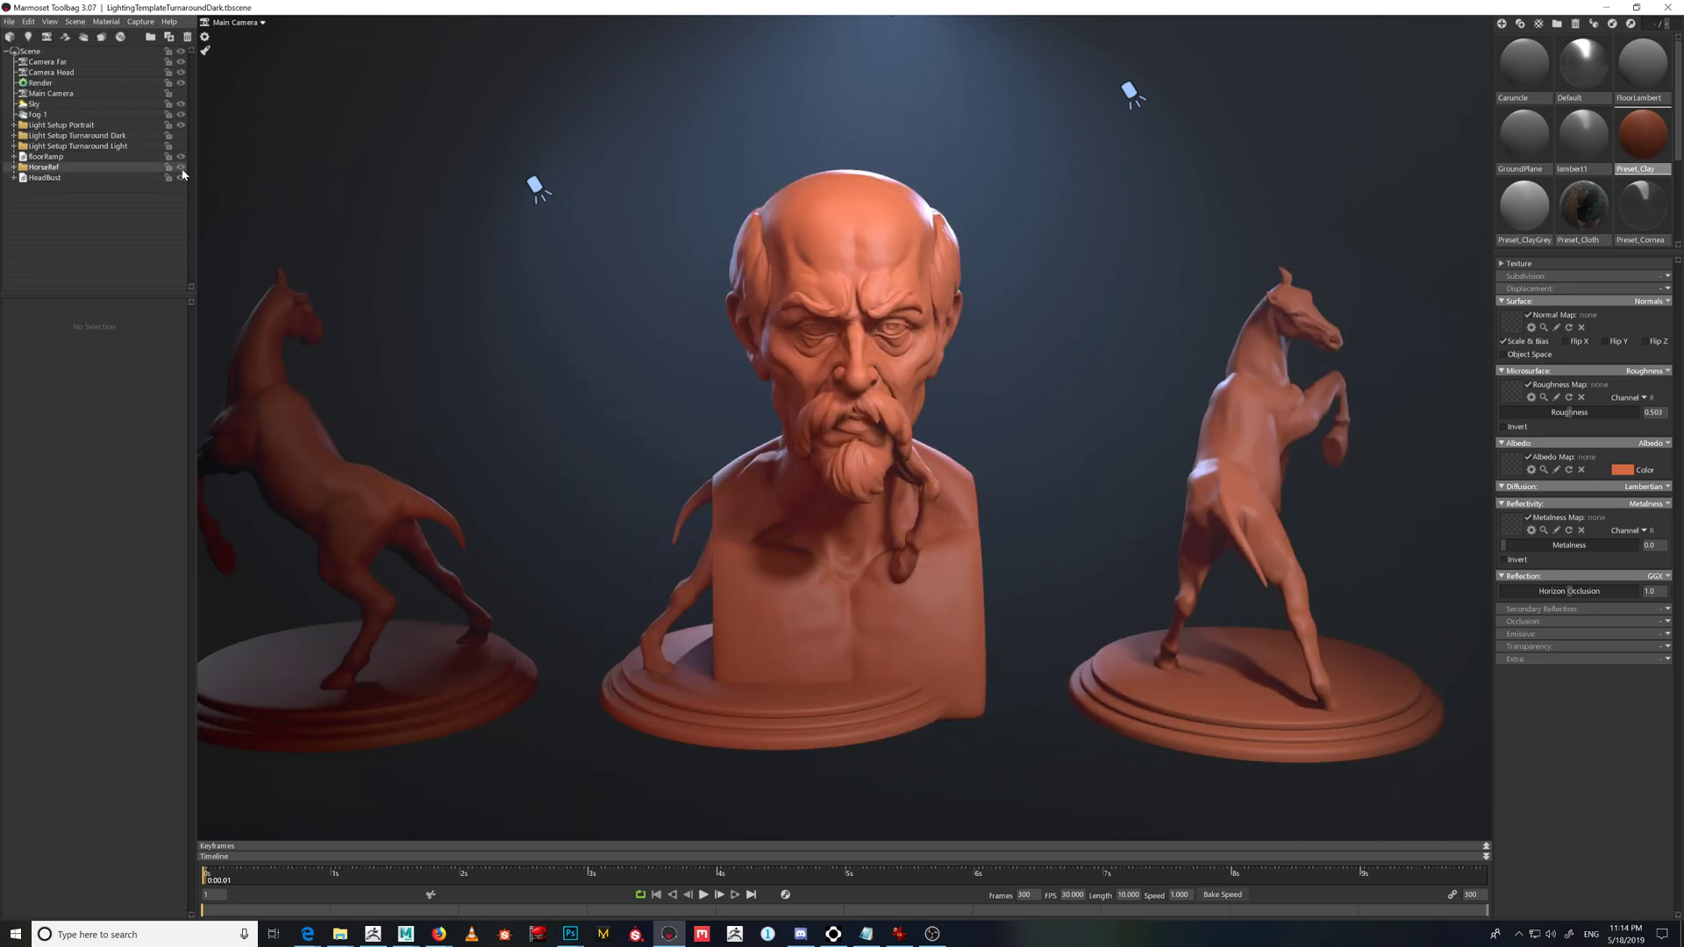
click(181, 166)
click(181, 178)
- Import the Sorta Final Posed horse3 model from the Animal Sculpting folder inside _Art
click(10, 22)
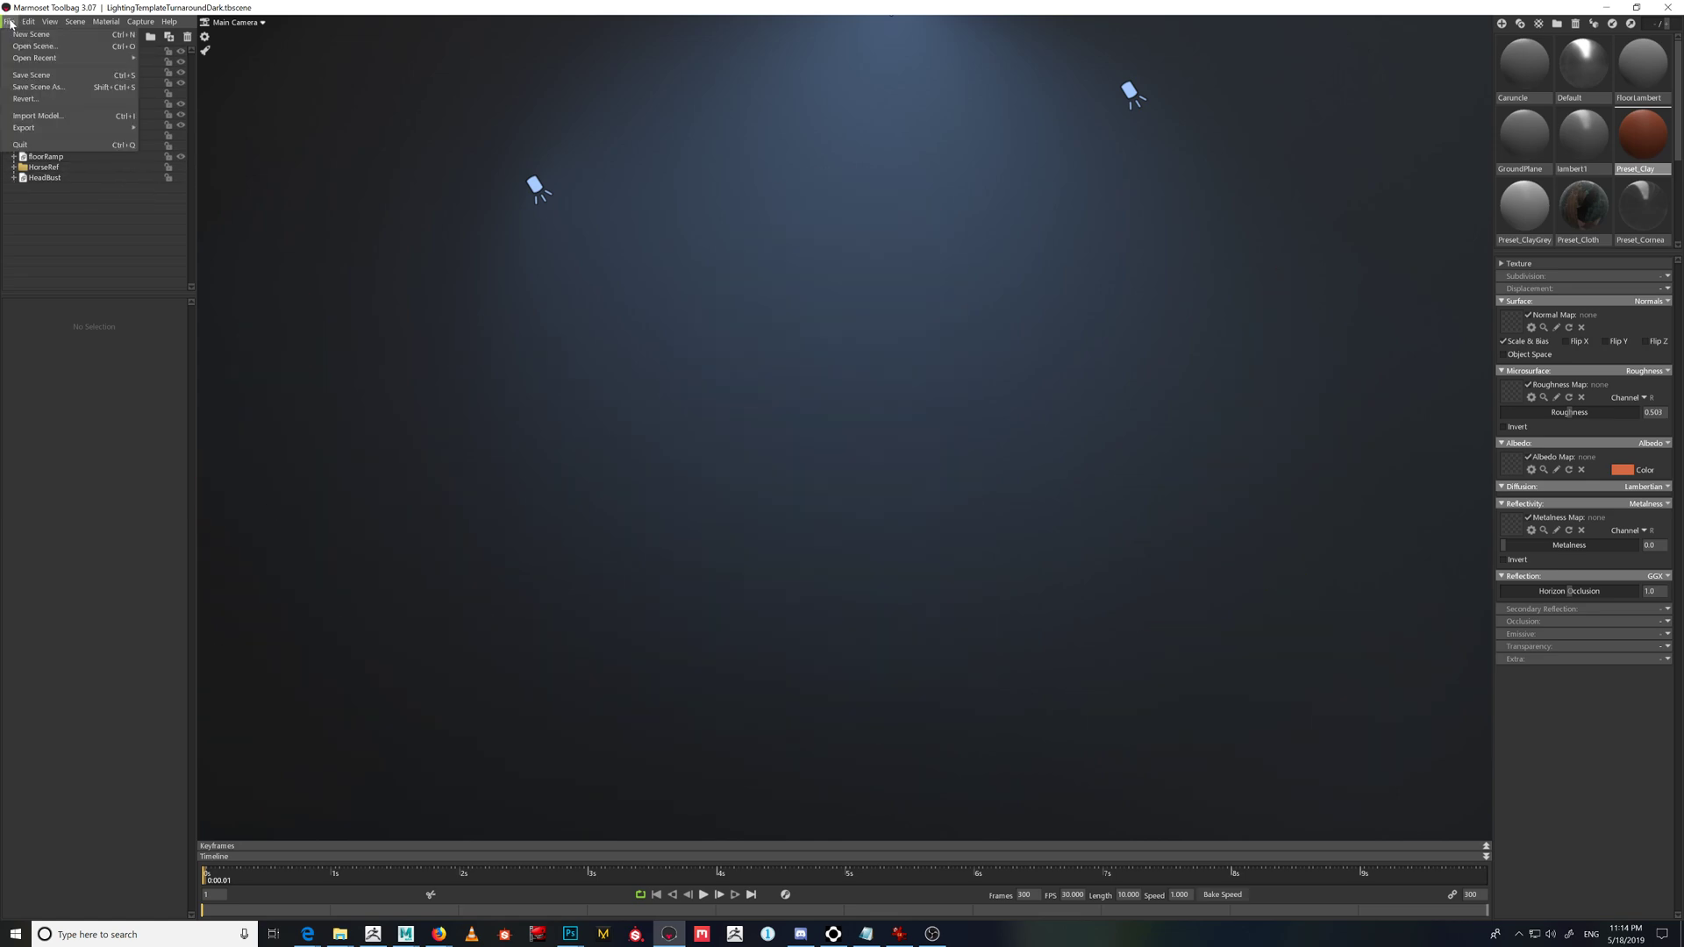
click(36, 117)
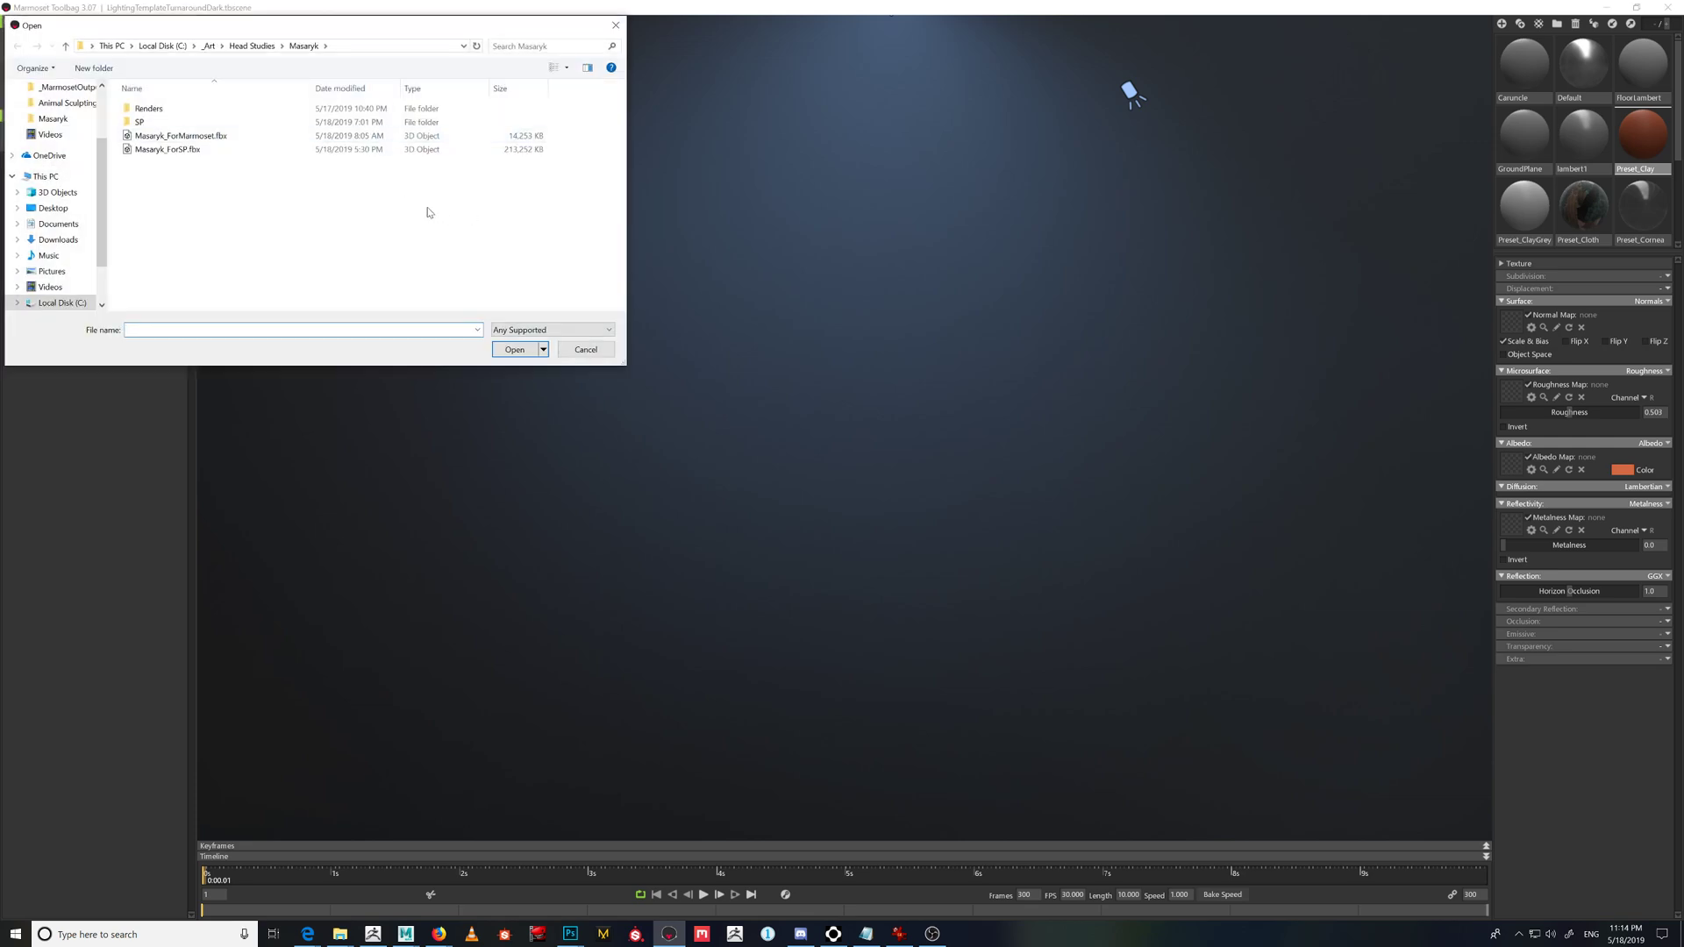
click(252, 47)
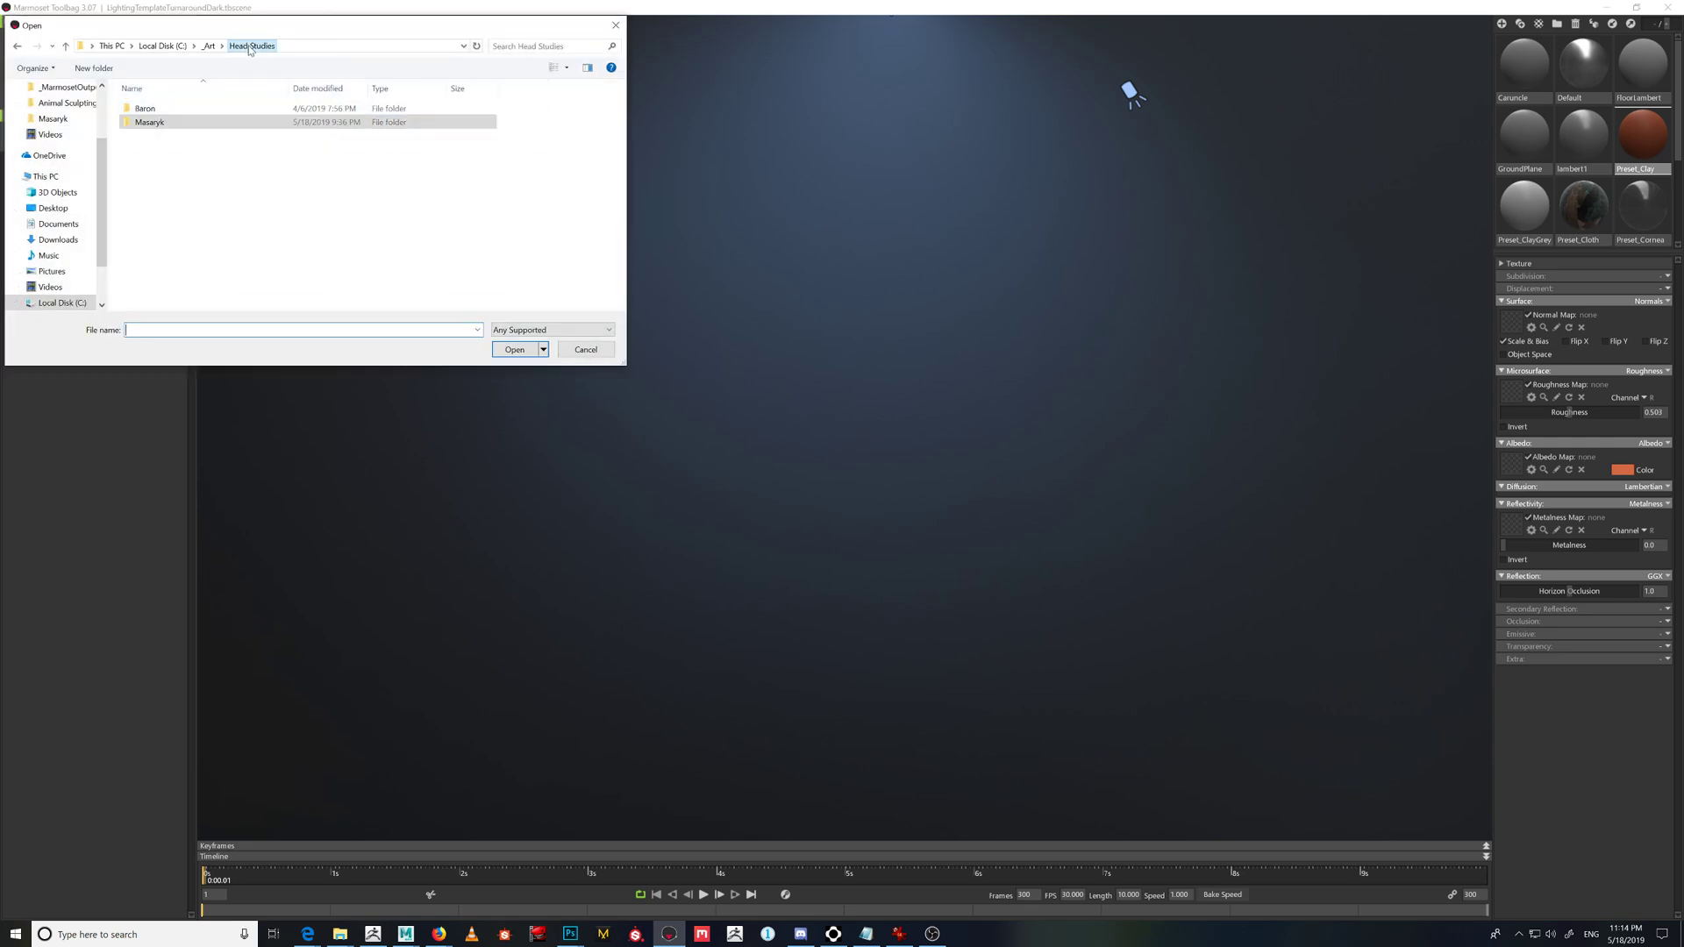
click(209, 48)
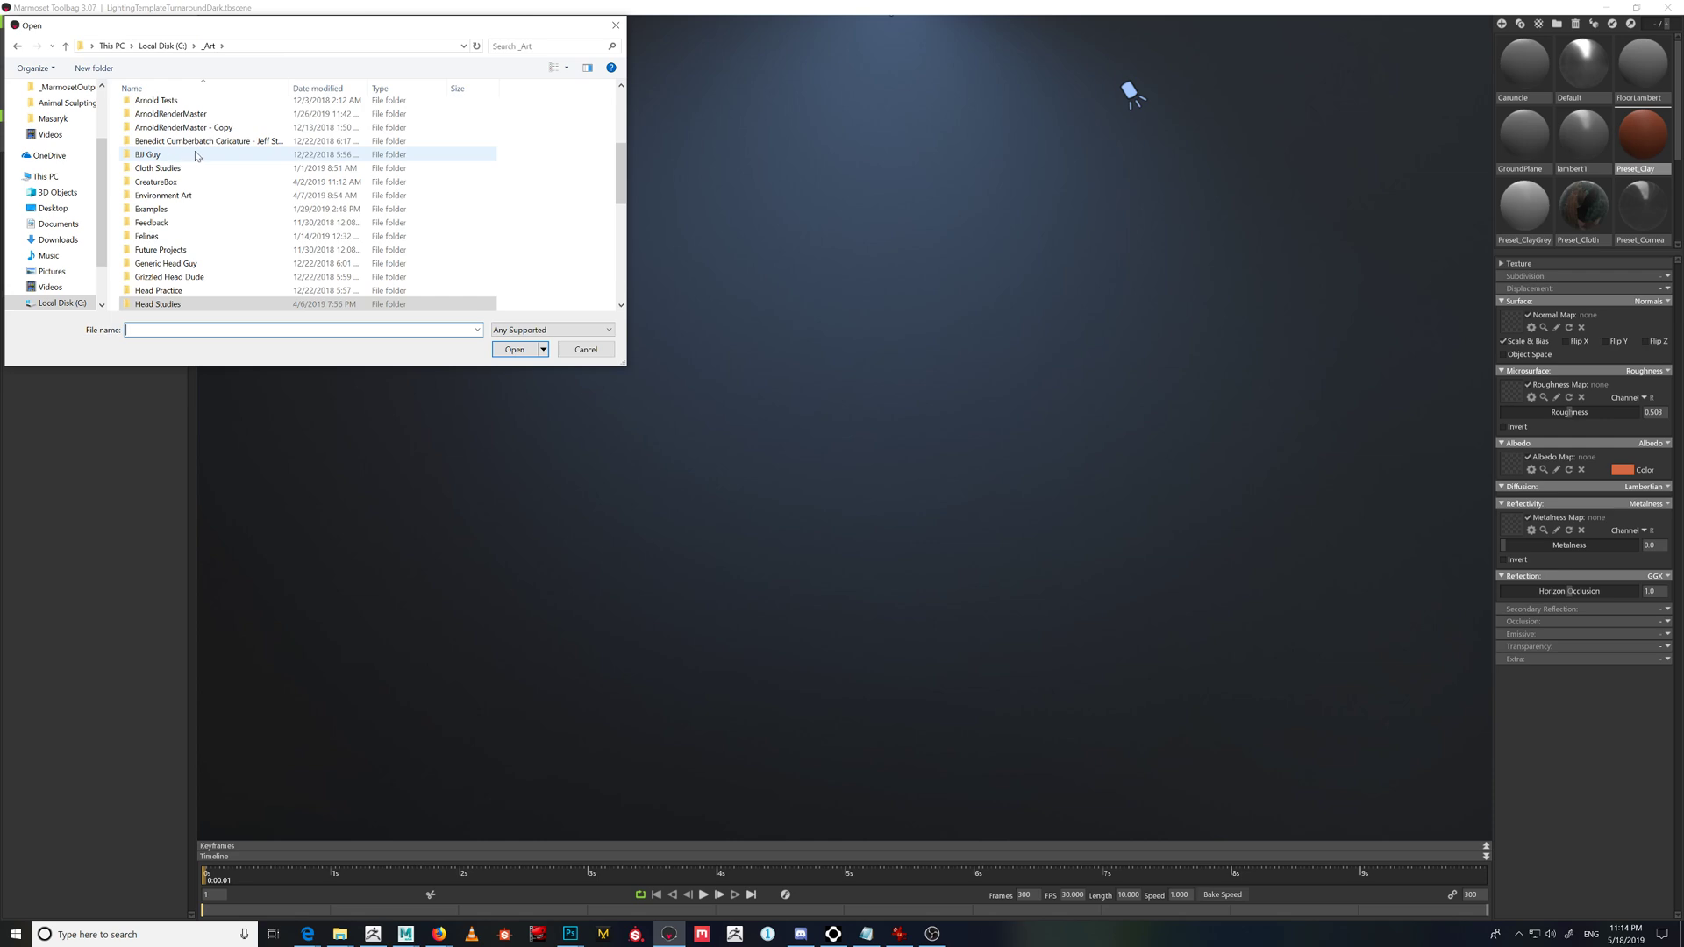
scroll(197, 157, up, 2)
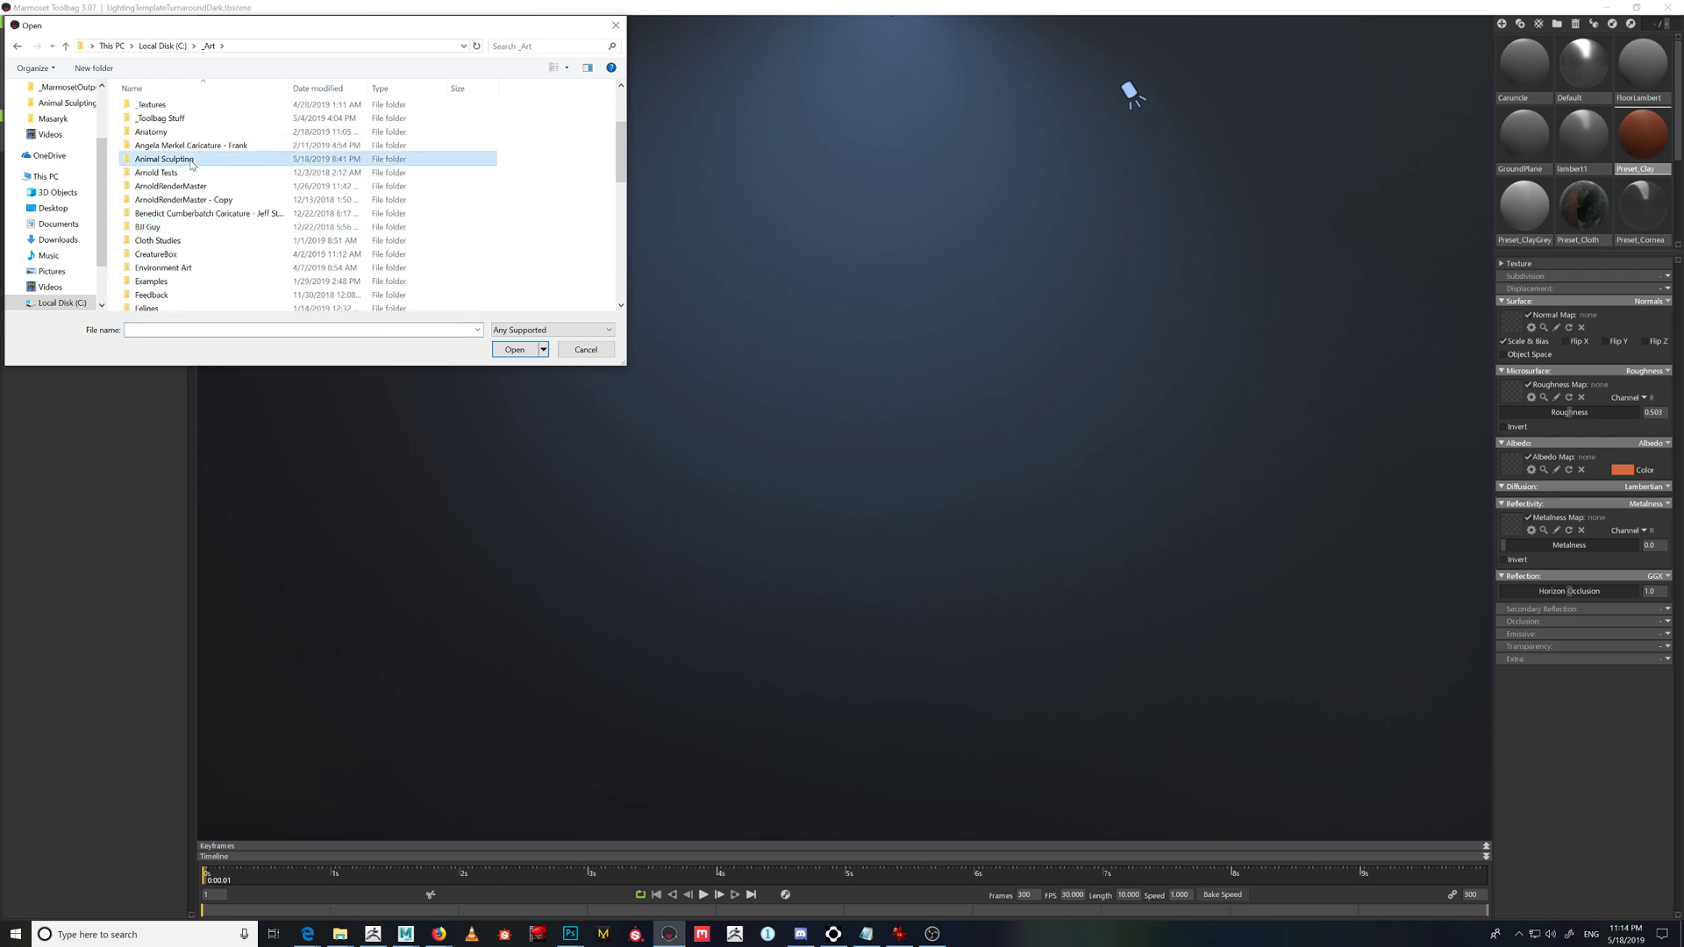
double_click(182, 132)
double_click(182, 129)
click(18, 45)
double_click(203, 175)
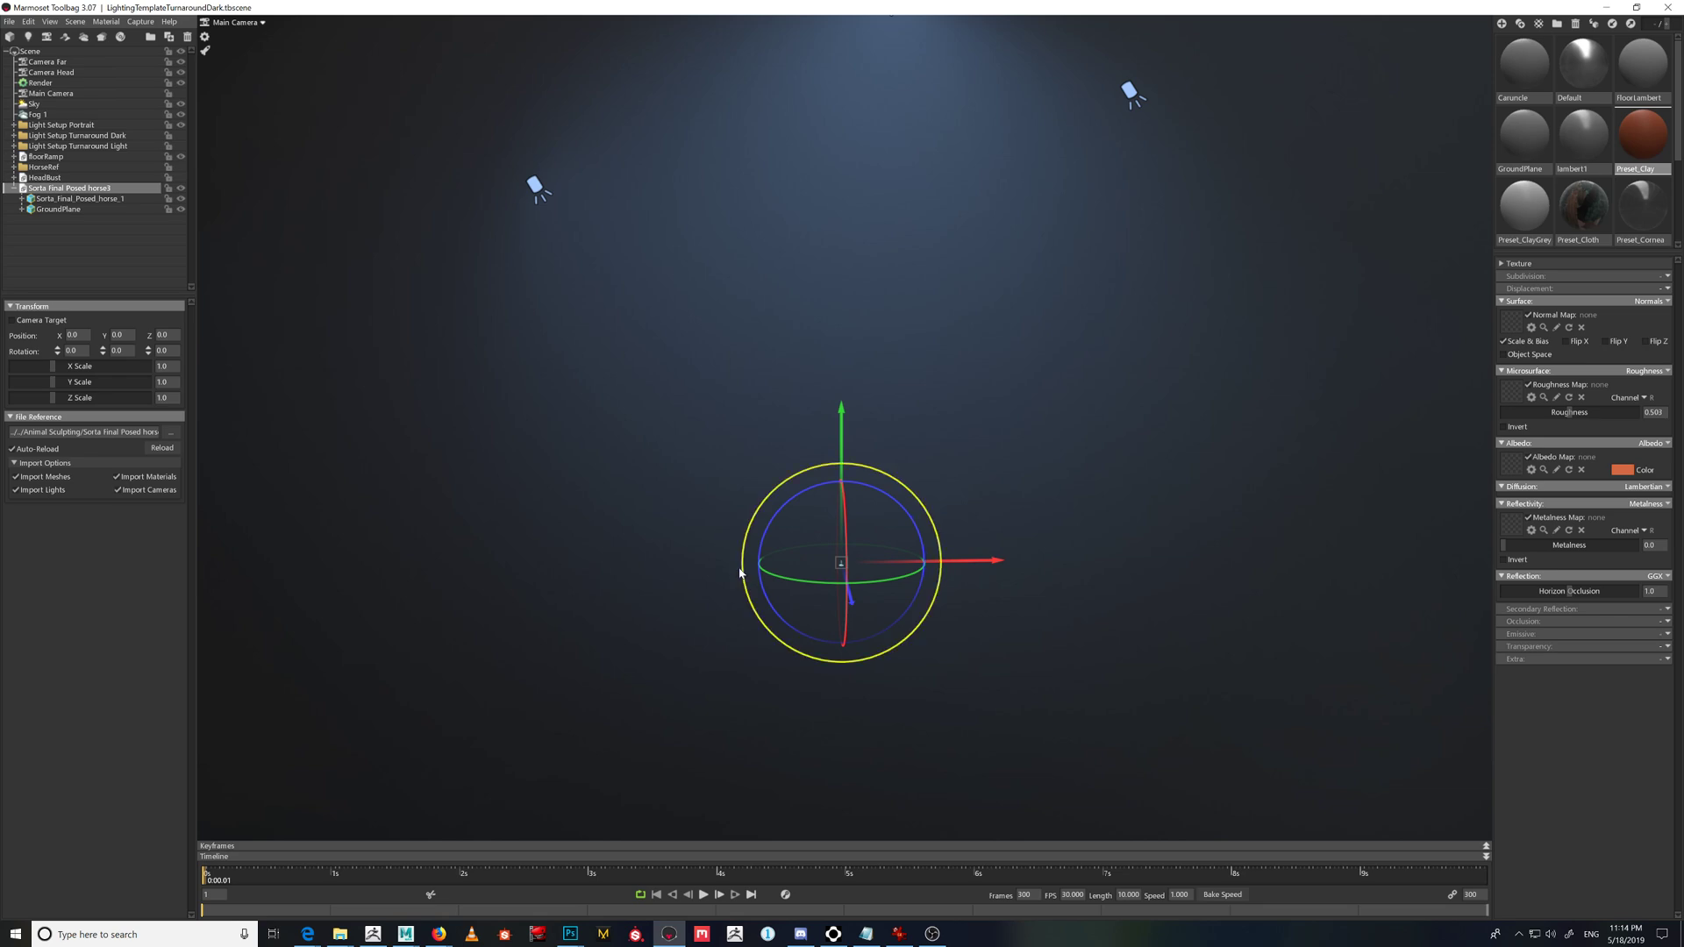
- Inspect the imported horse, show and expand the HorseRef group, and select Horse Right to check its transform values
drag(820, 583, 681, 590)
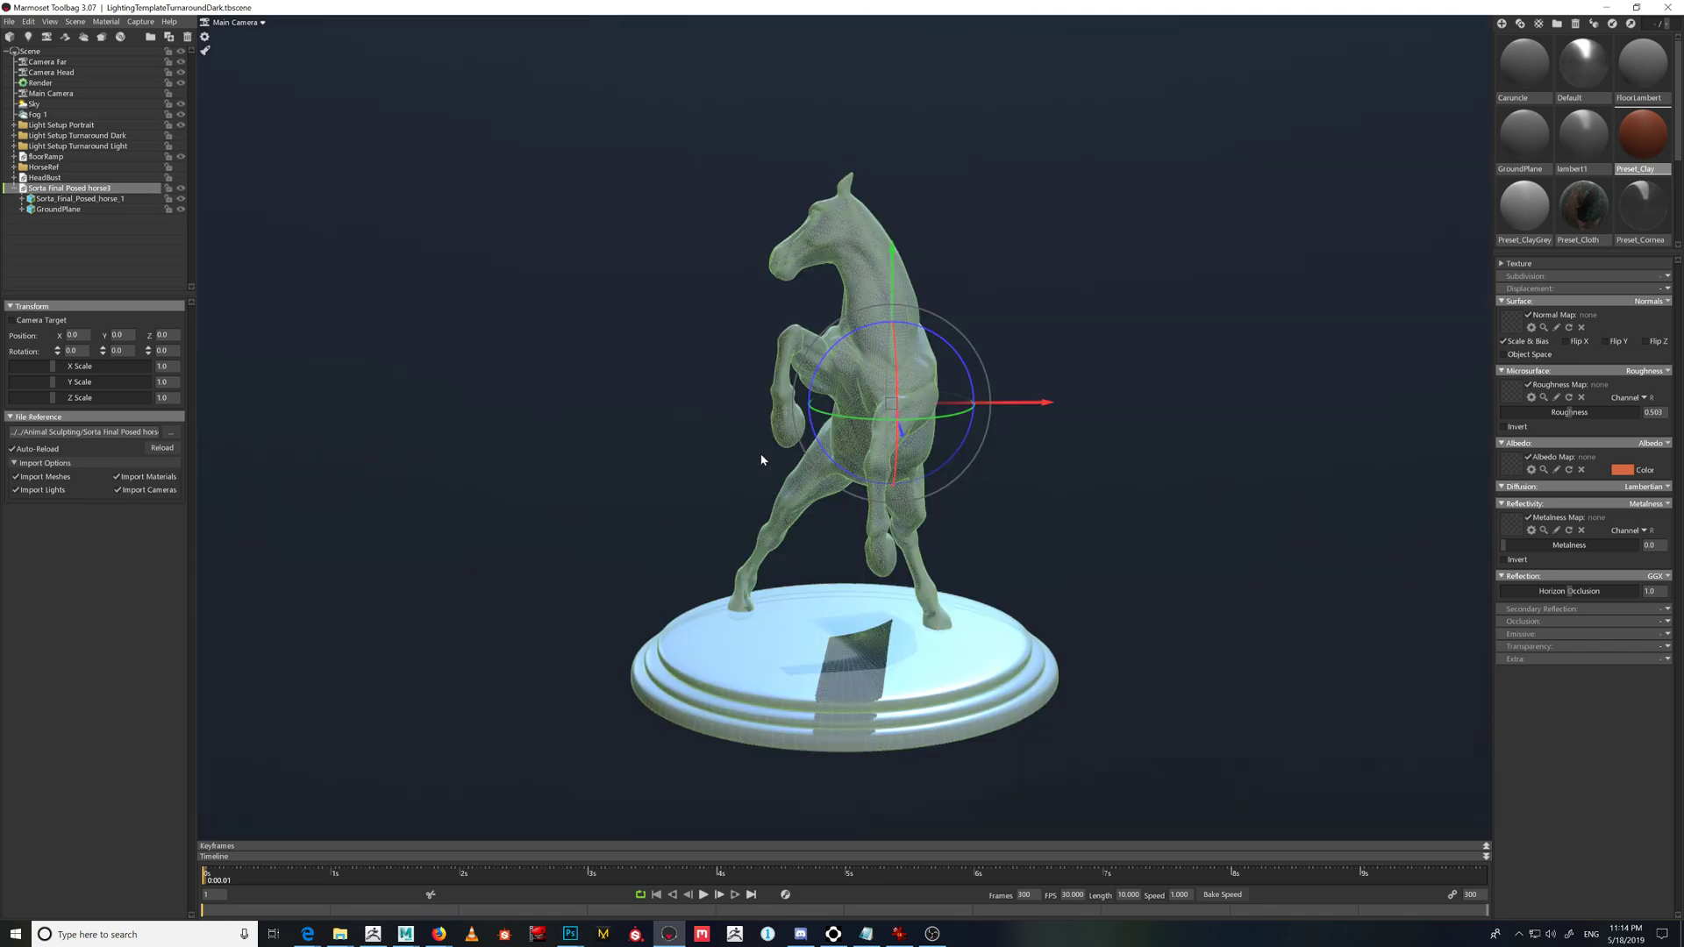
drag(834, 492, 917, 488)
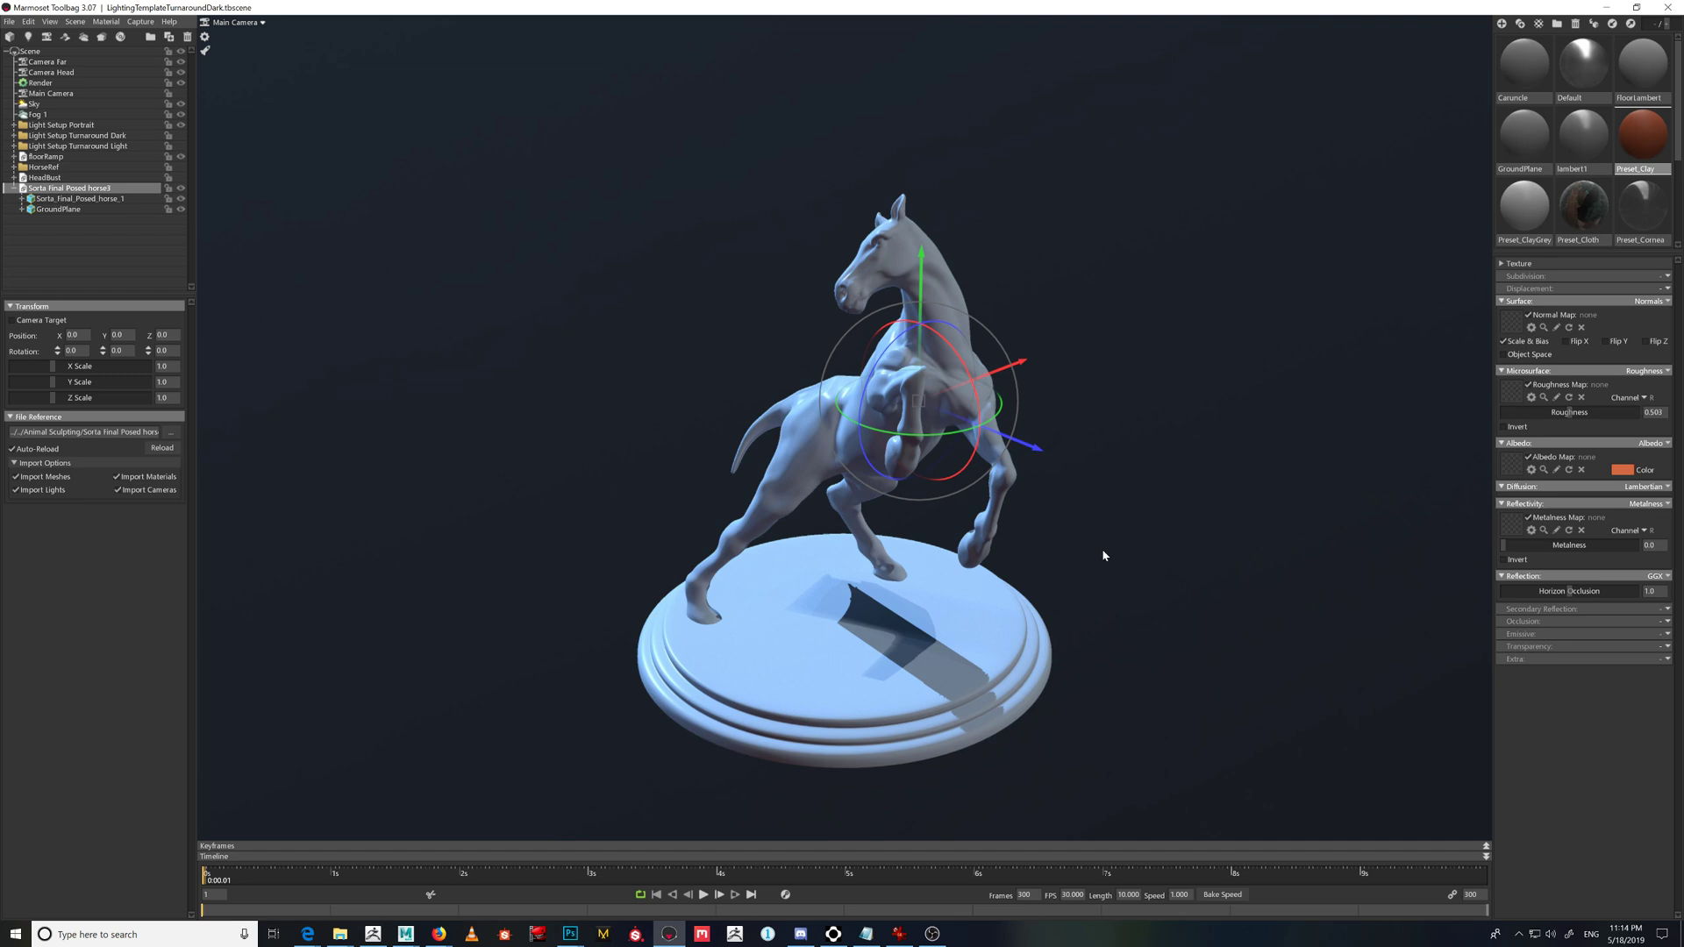
drag(1104, 549, 960, 478)
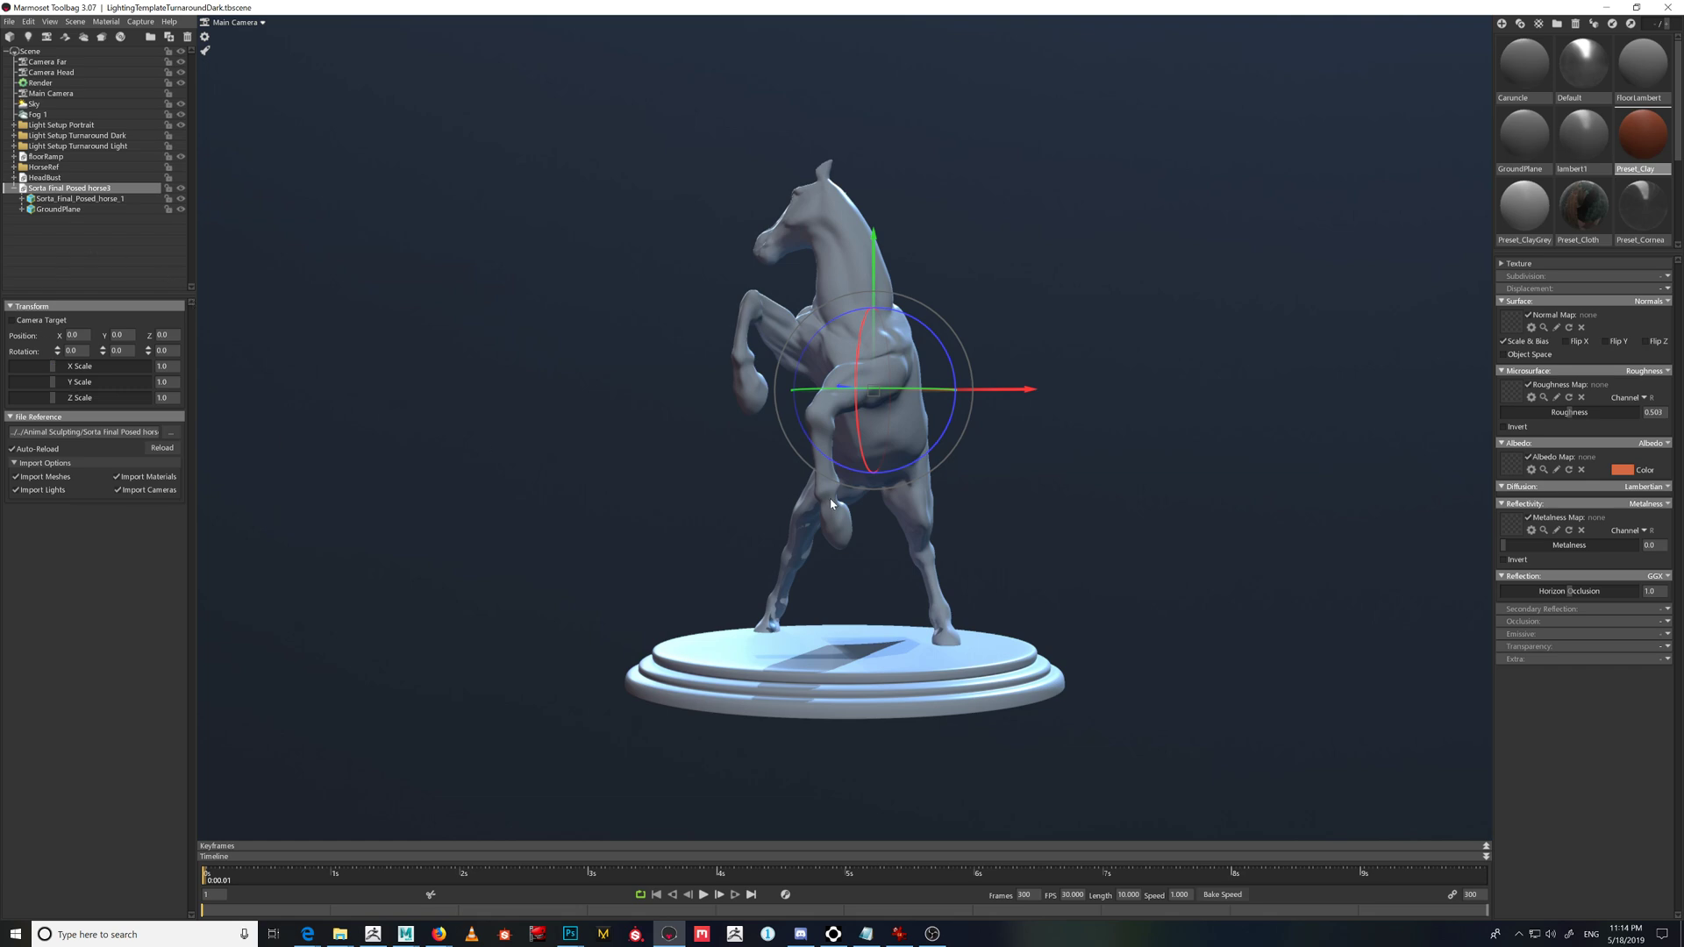
click(180, 167)
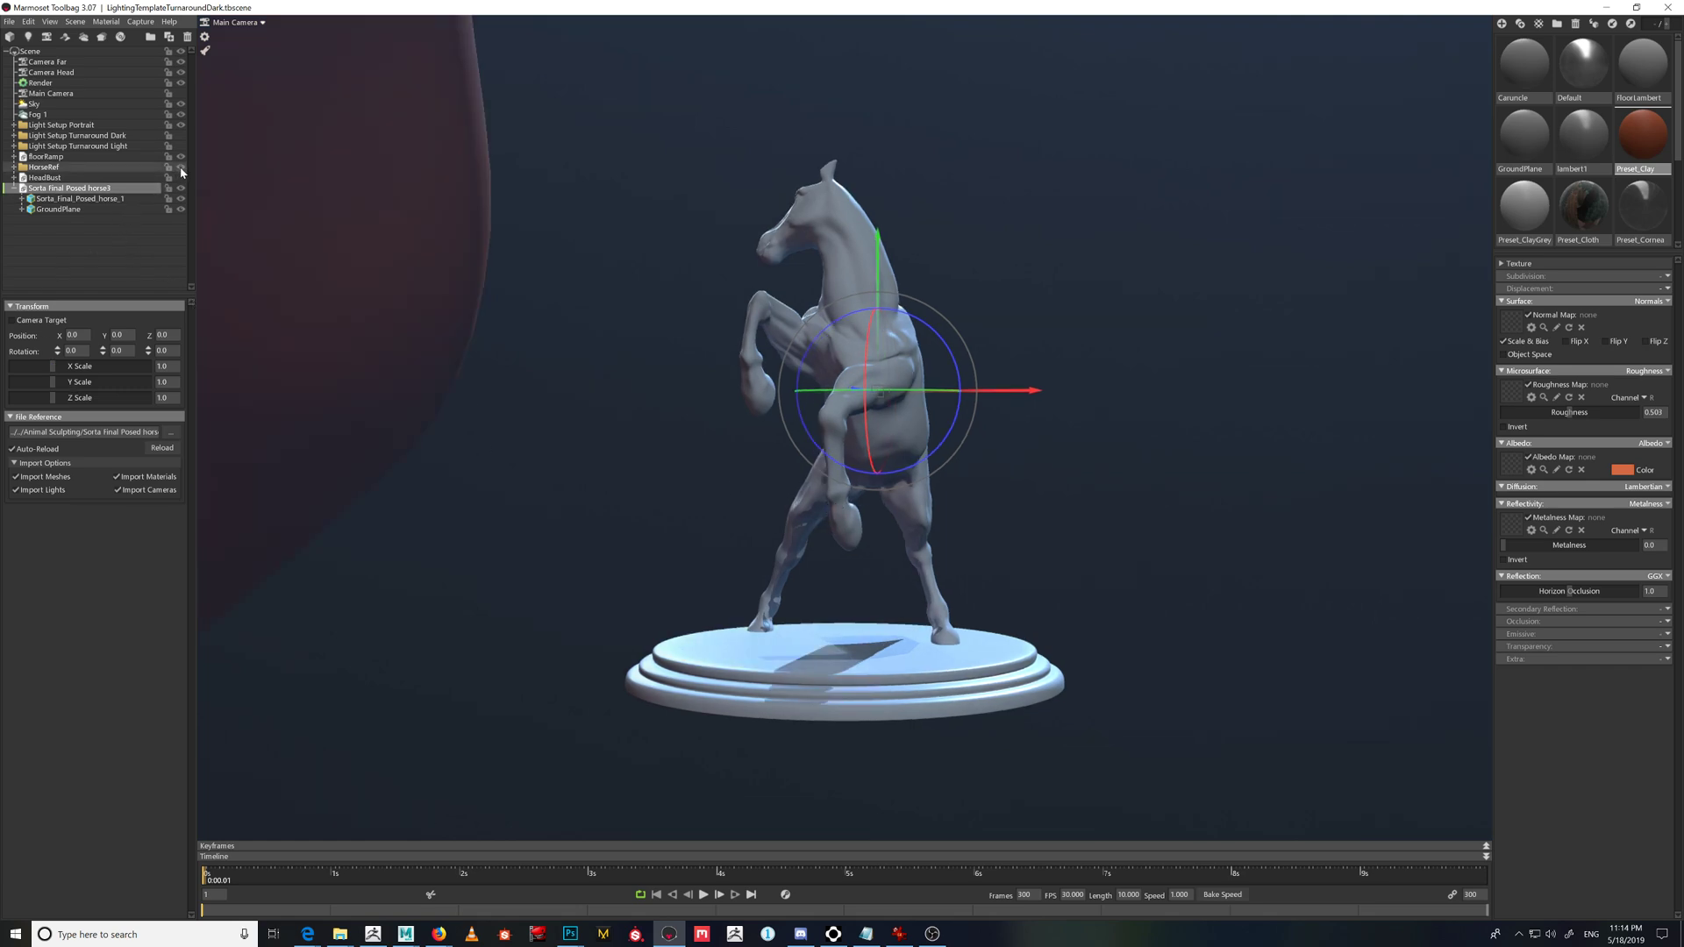
click(13, 167)
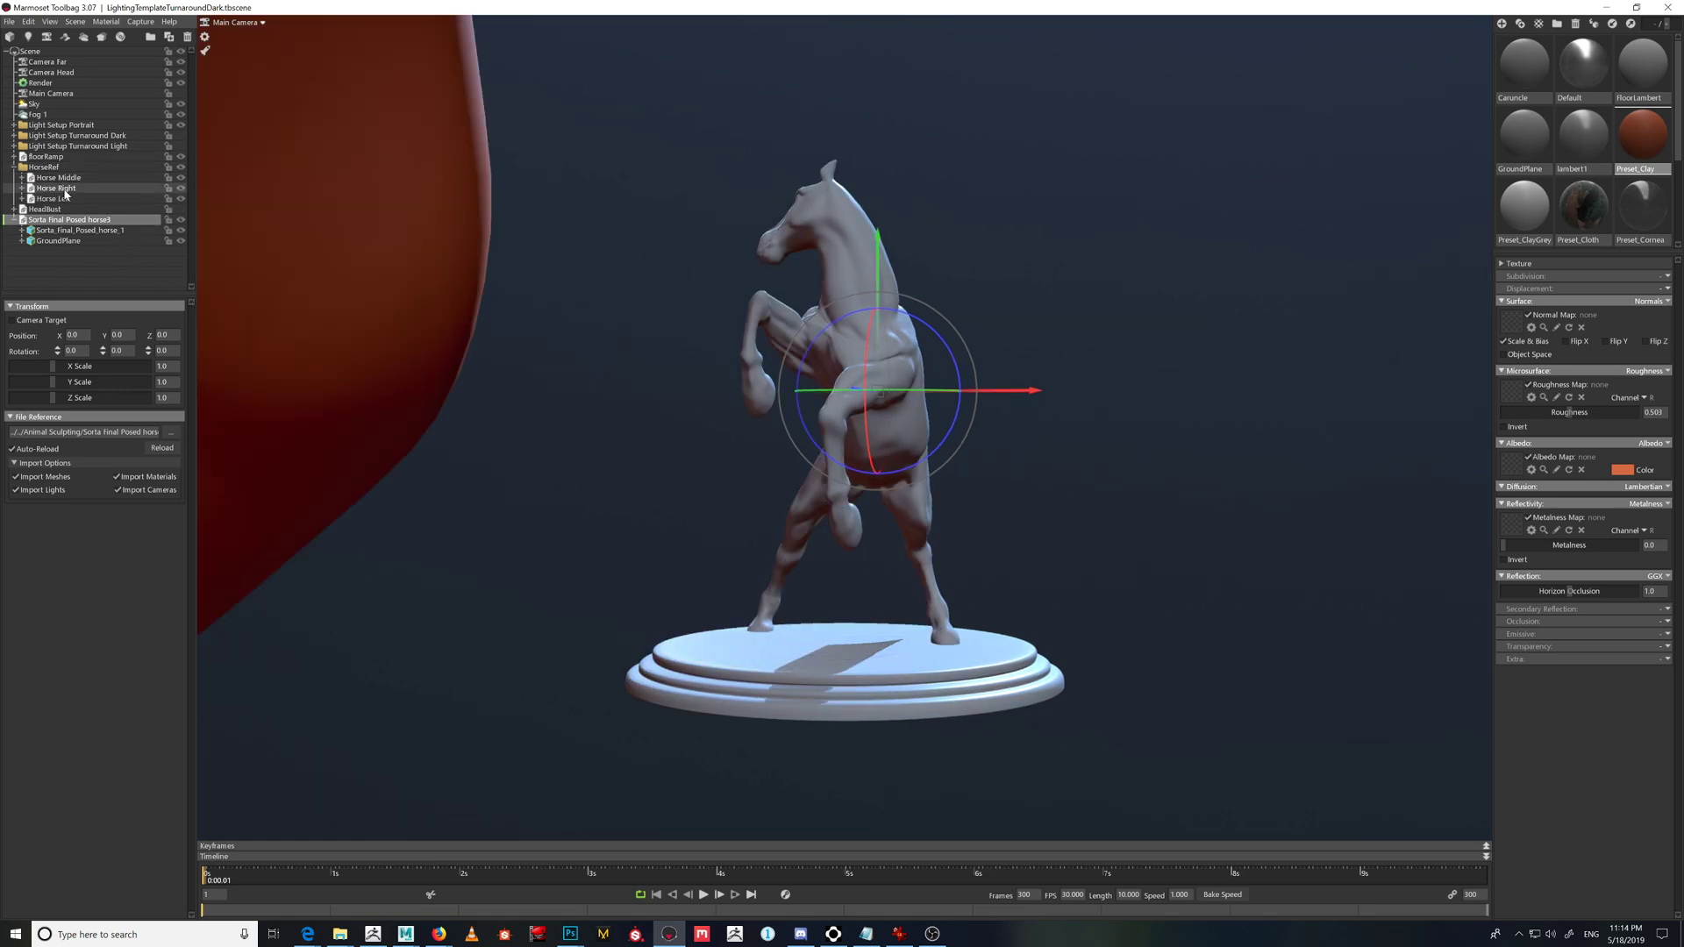
click(56, 188)
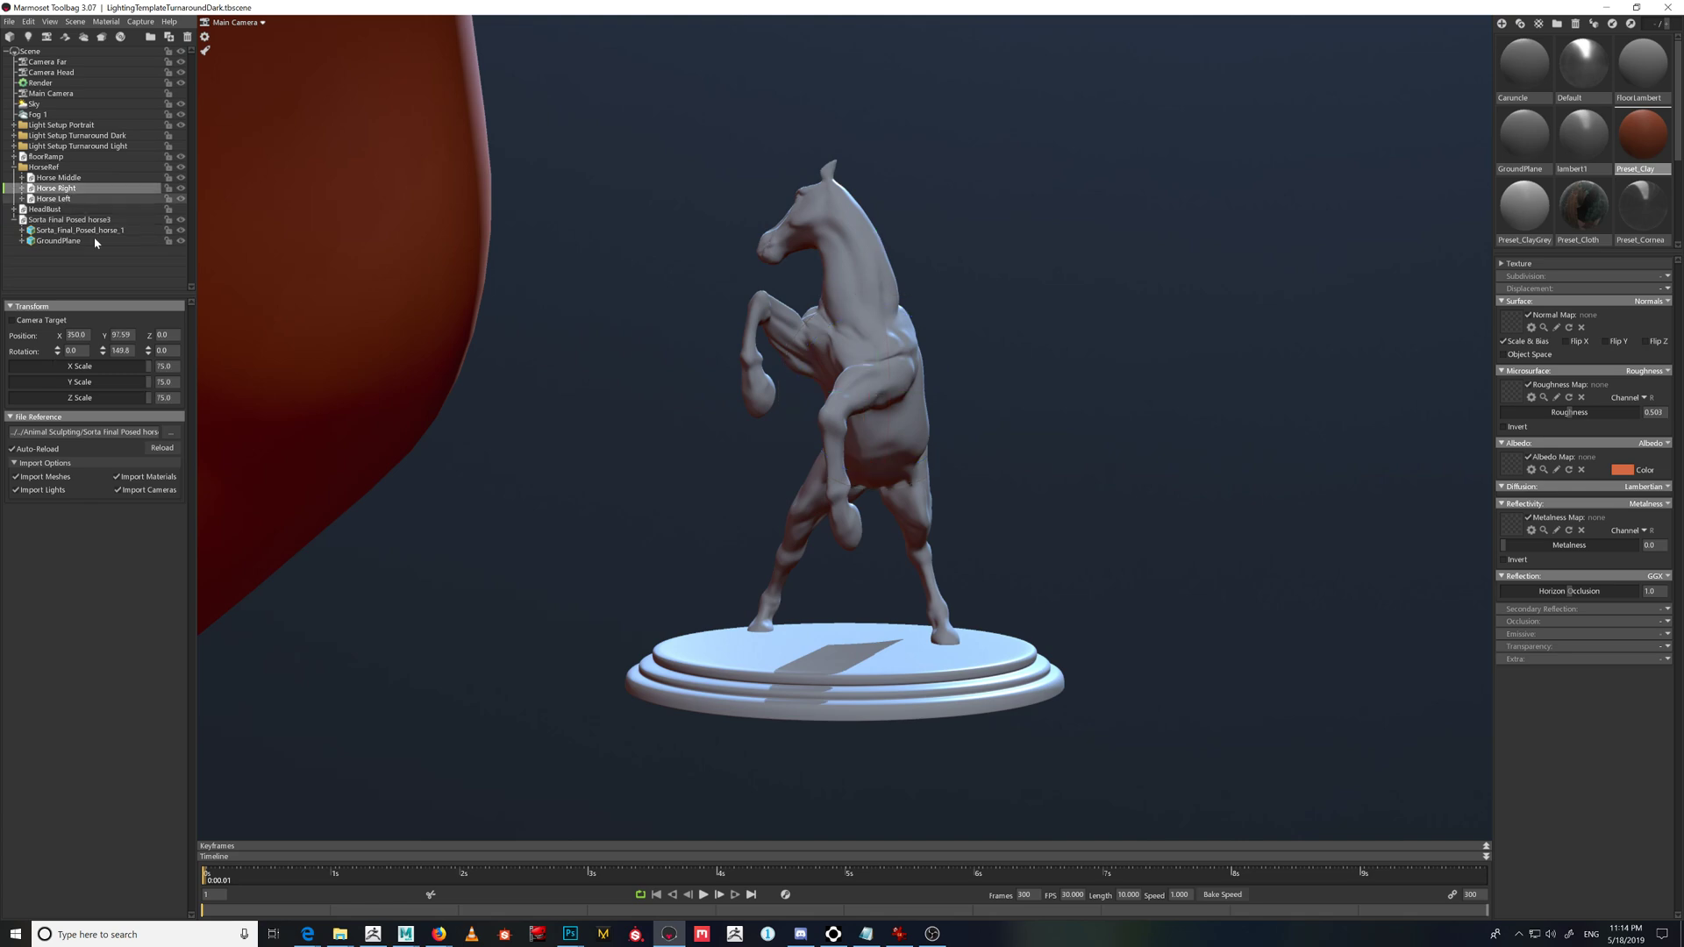
scroll(270, 274, down, 5)
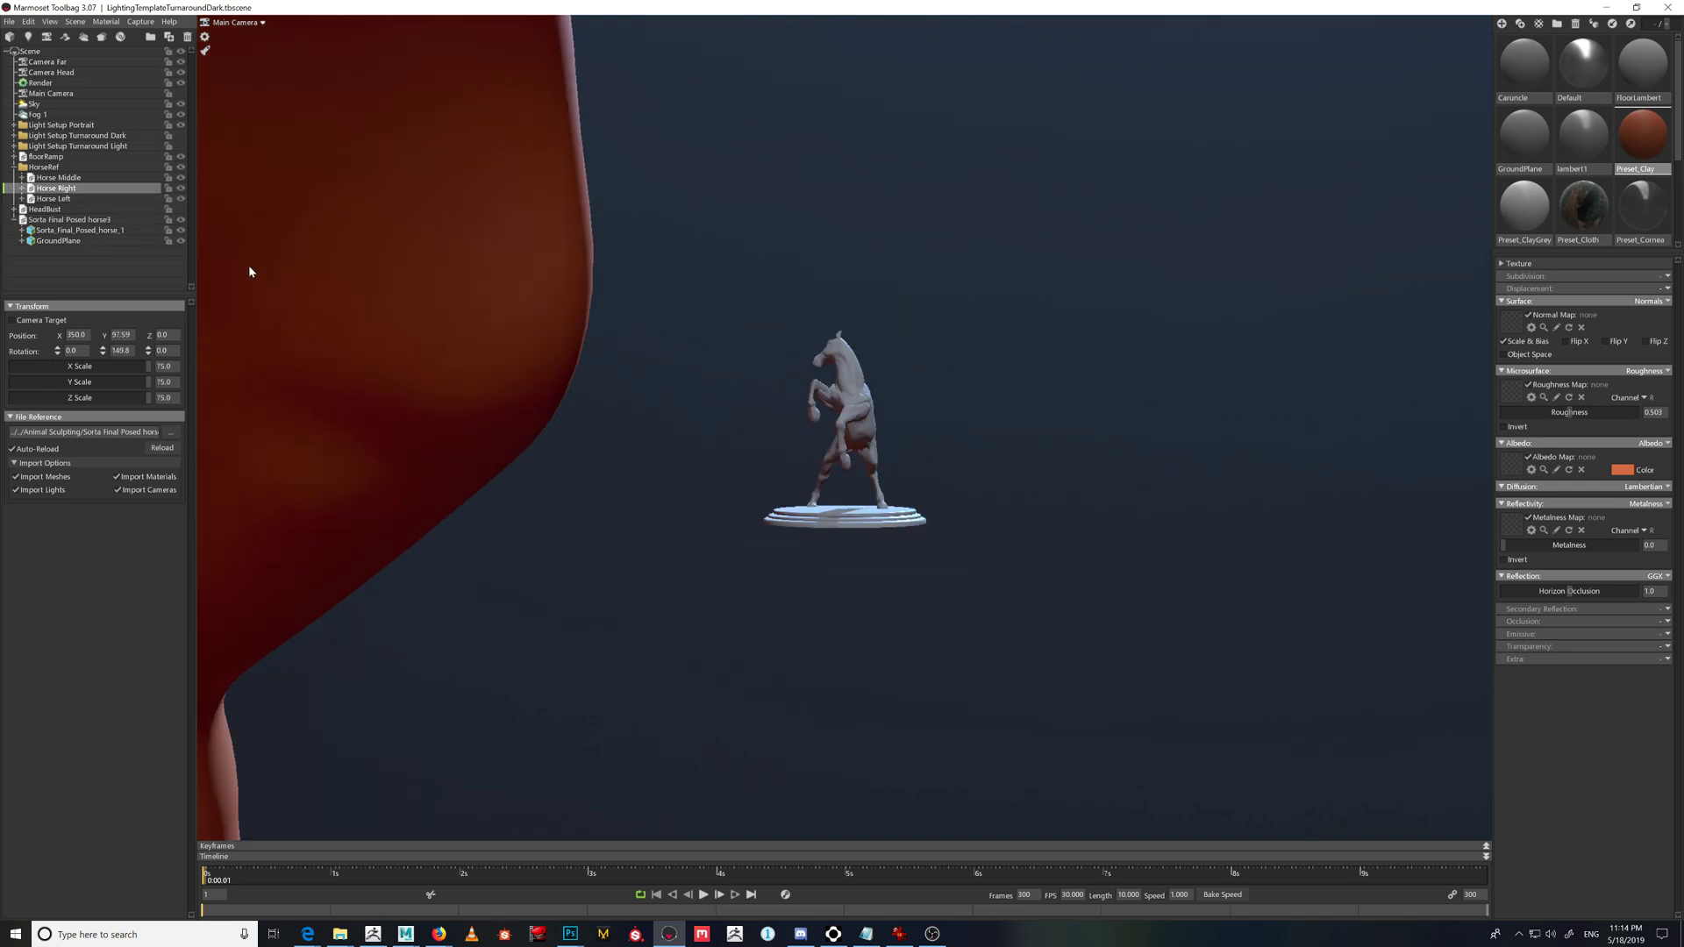
- Set the X, Y and Z scale of the imported Sorta Final Posed horse3 model to 75
click(71, 219)
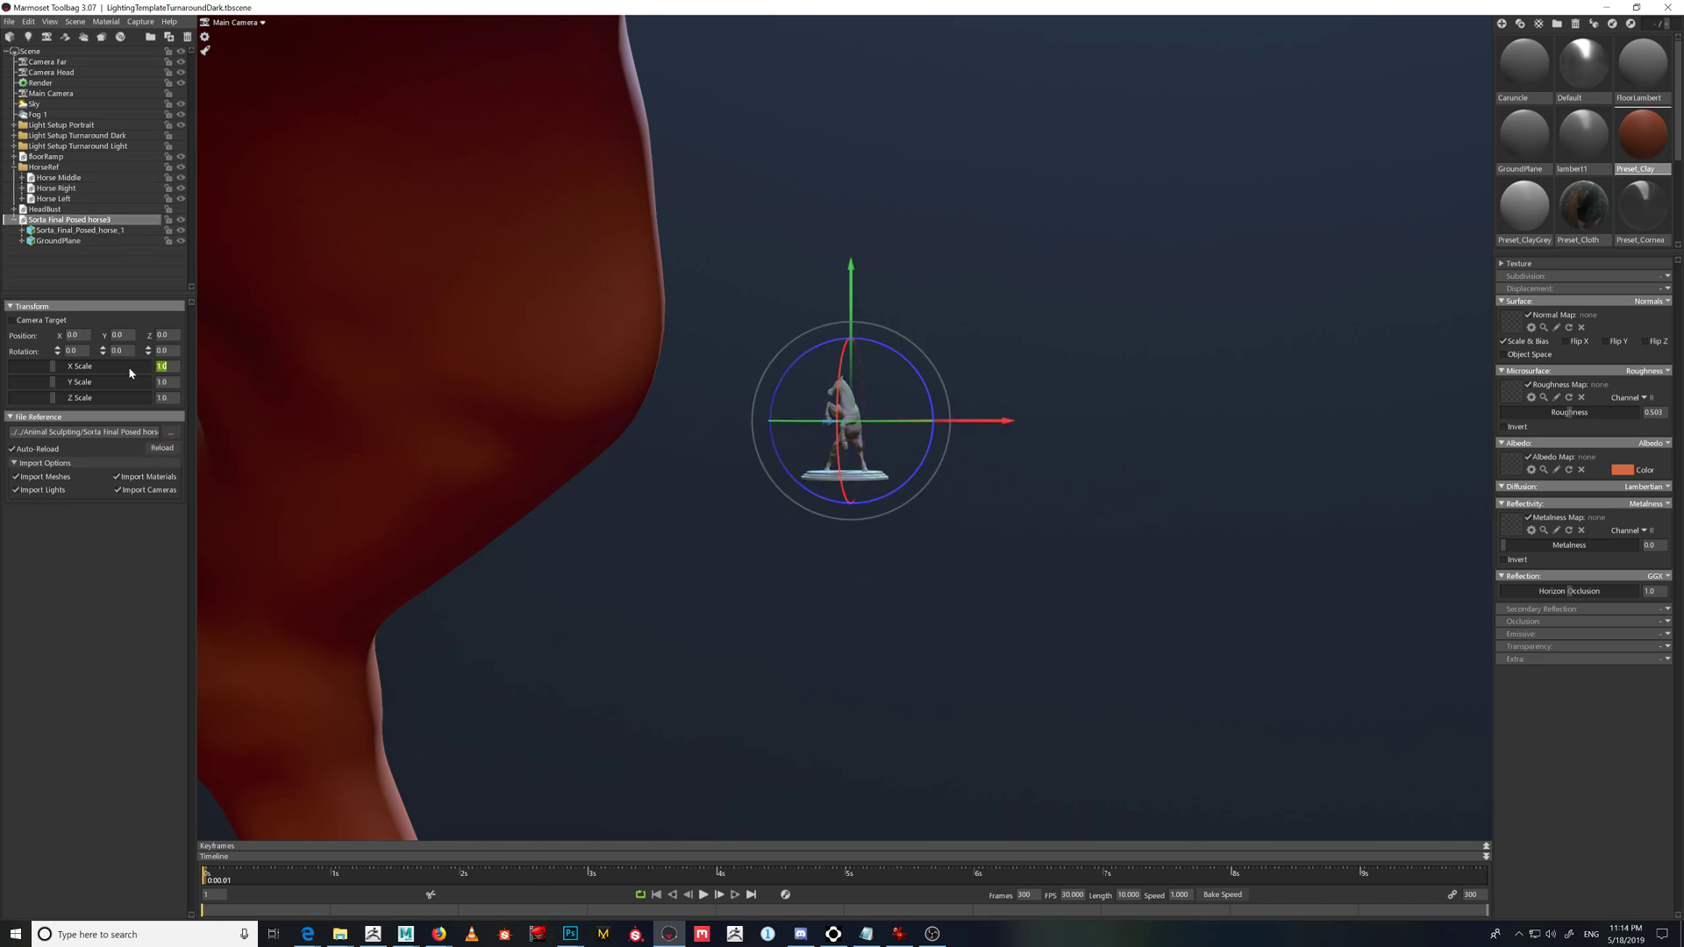
text(75)
key(Return)
text(75)
key(Tab)
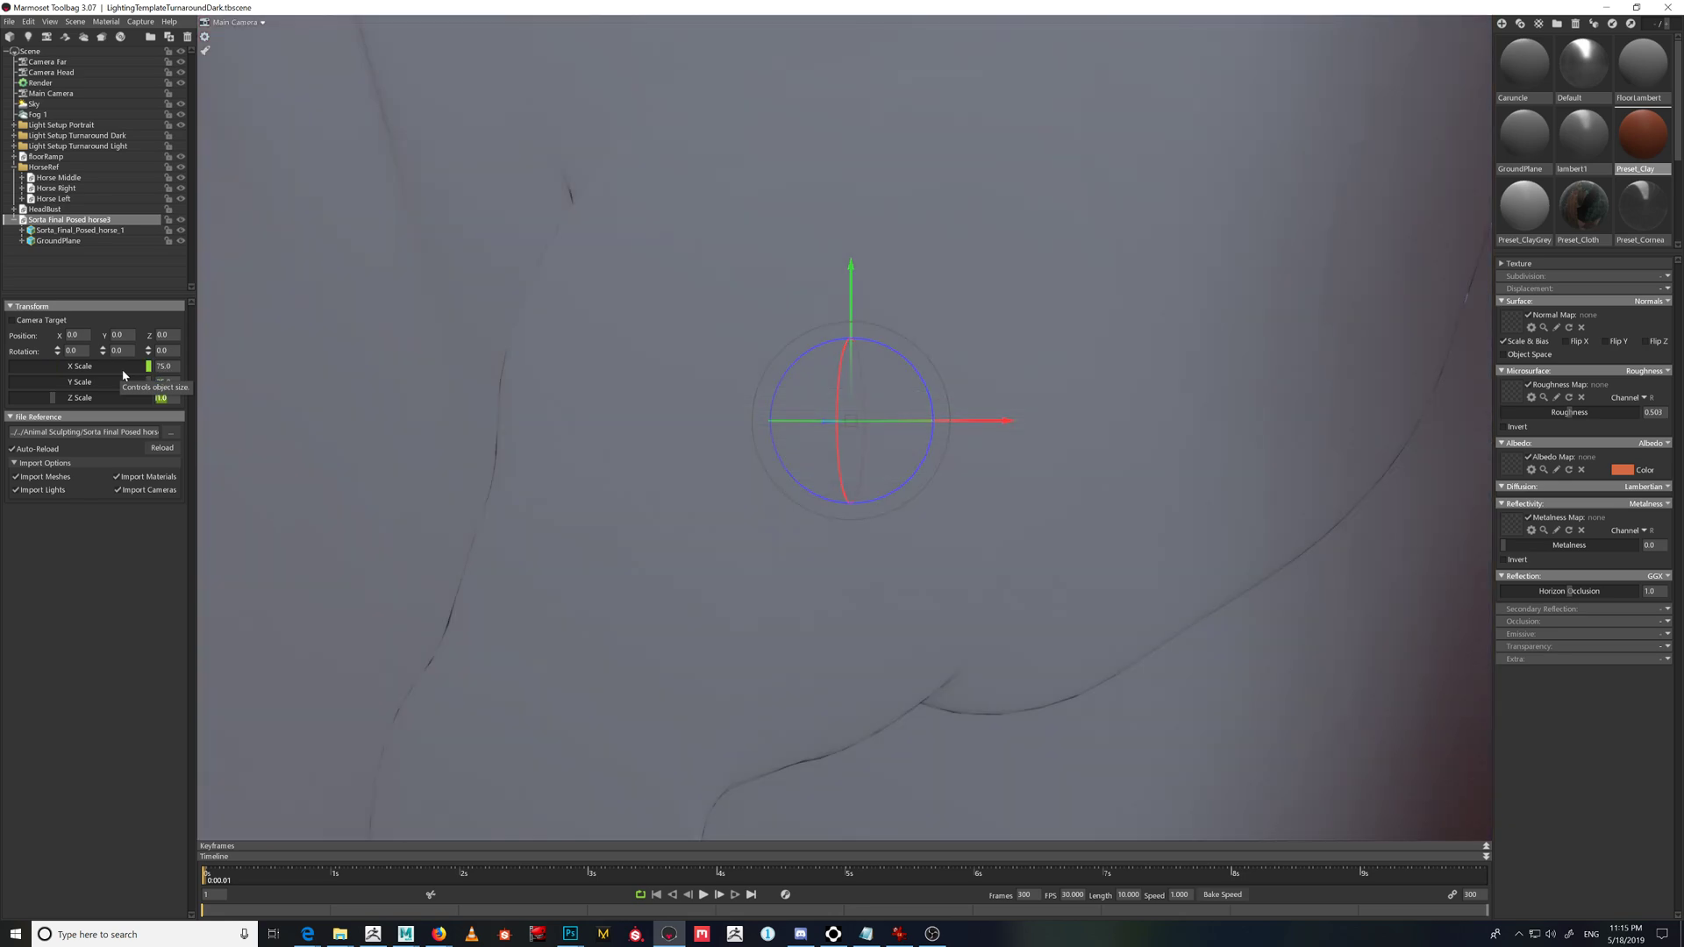
text(75)
key(Return)
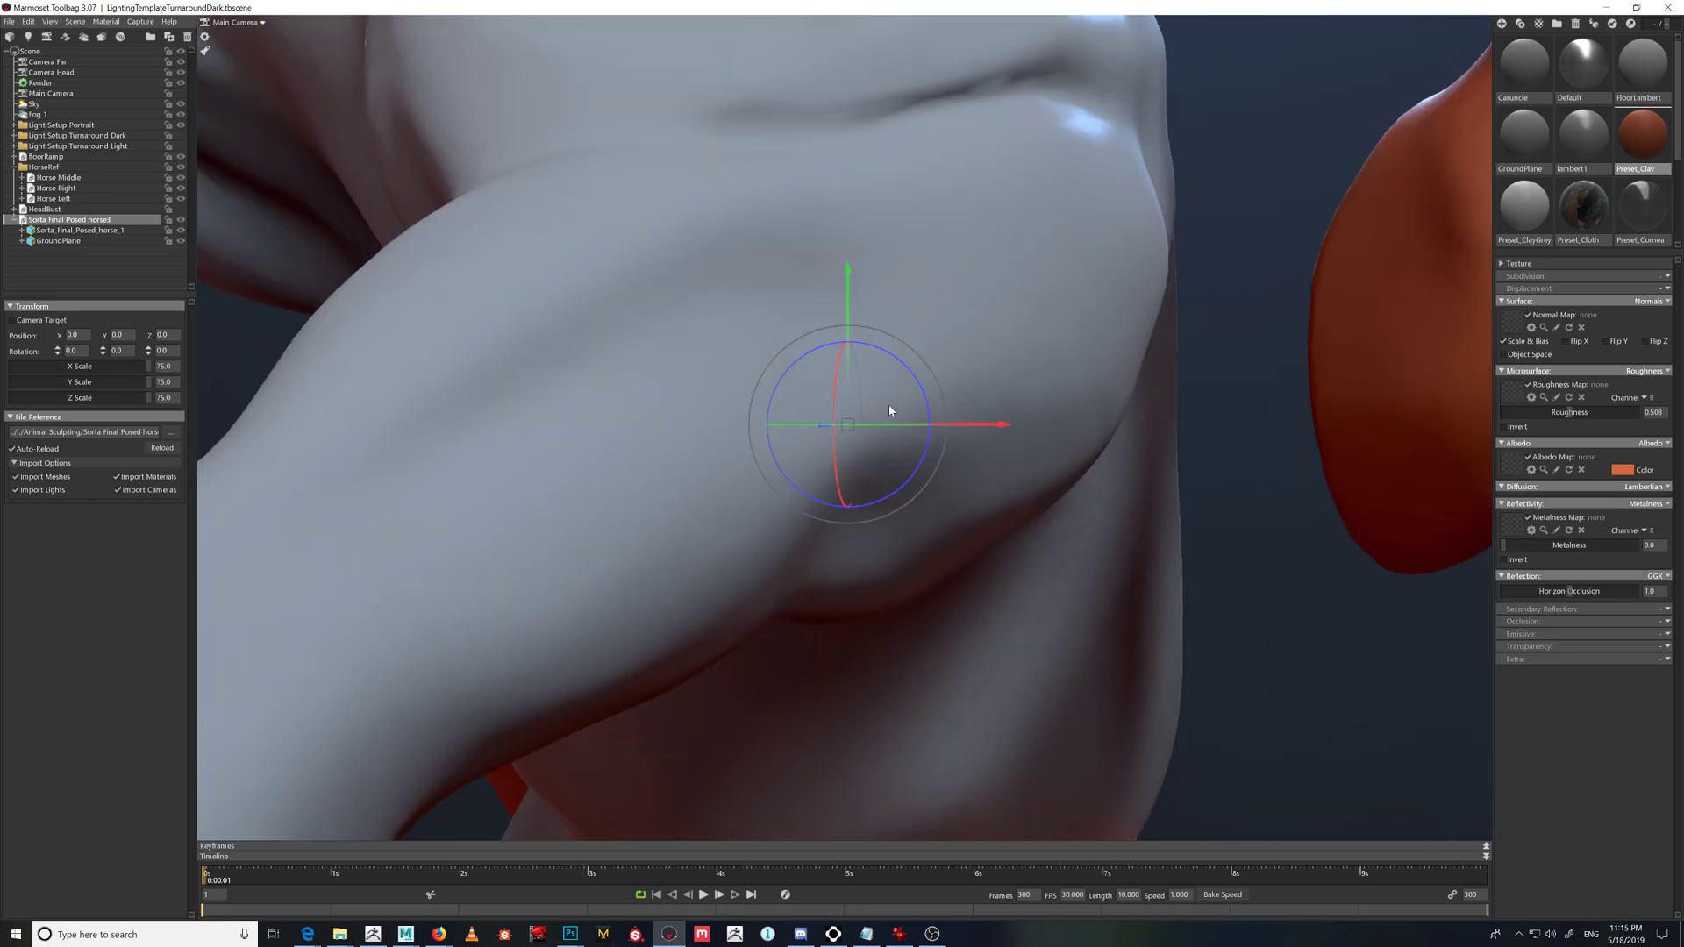
- Raise the imported horse to about 91.19 on Y, level with the middle reference base, and shift it forward on Z
scroll(982, 509, down, 15)
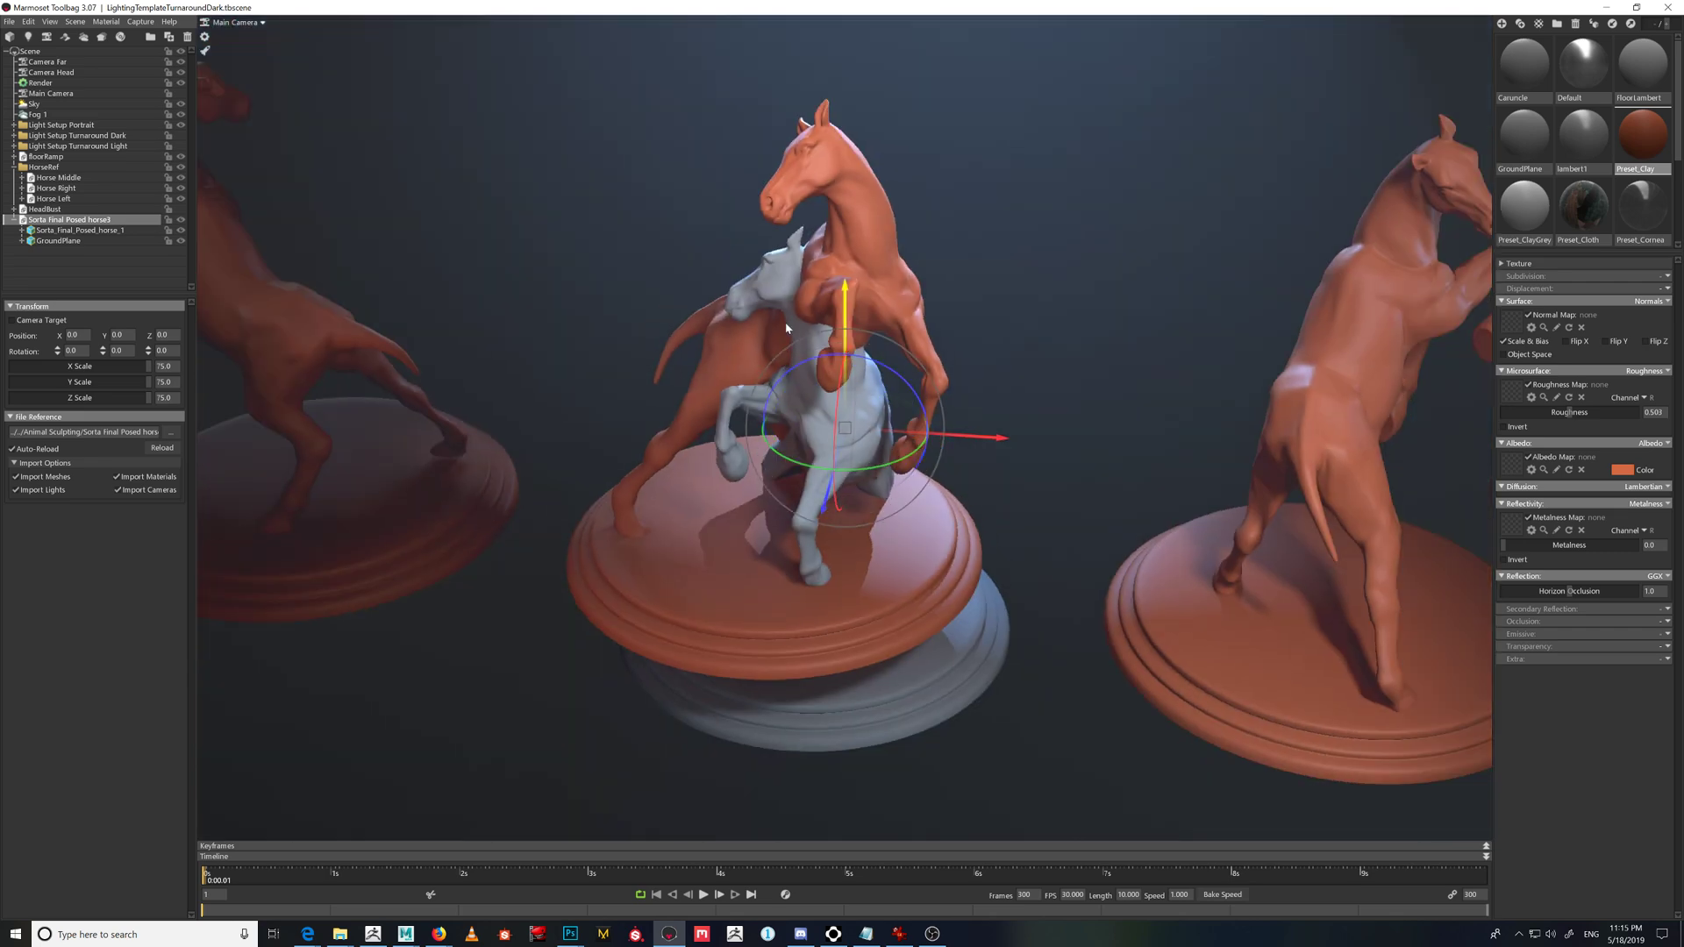
drag(837, 237, 827, 140)
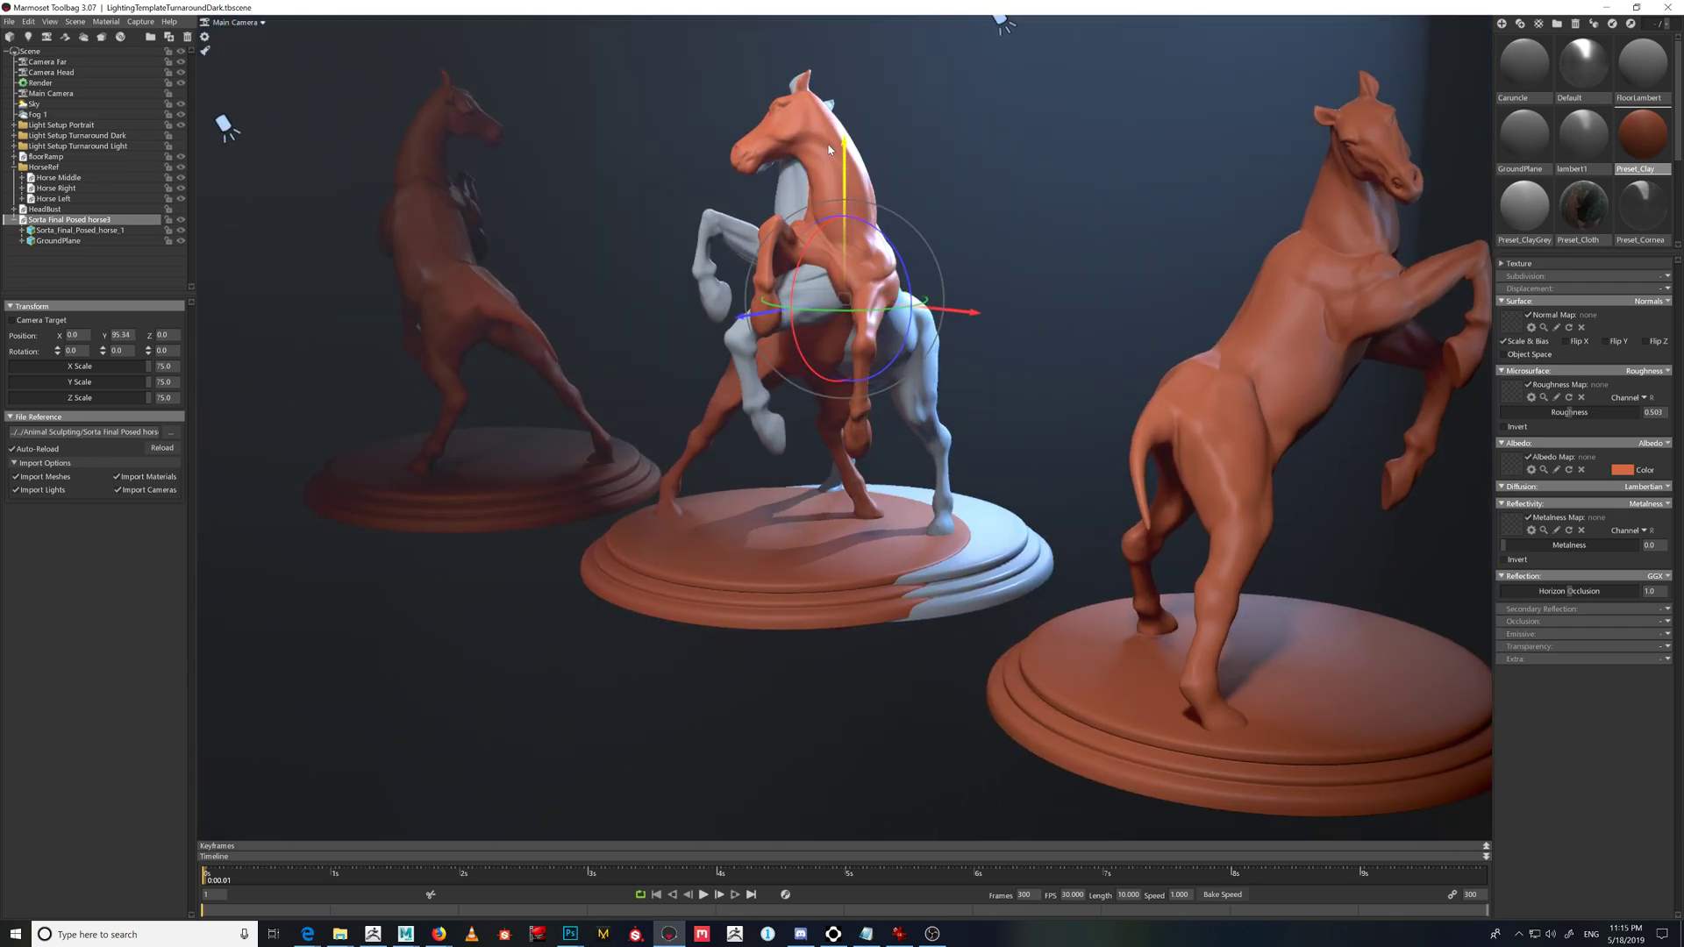
drag(861, 245, 806, 391)
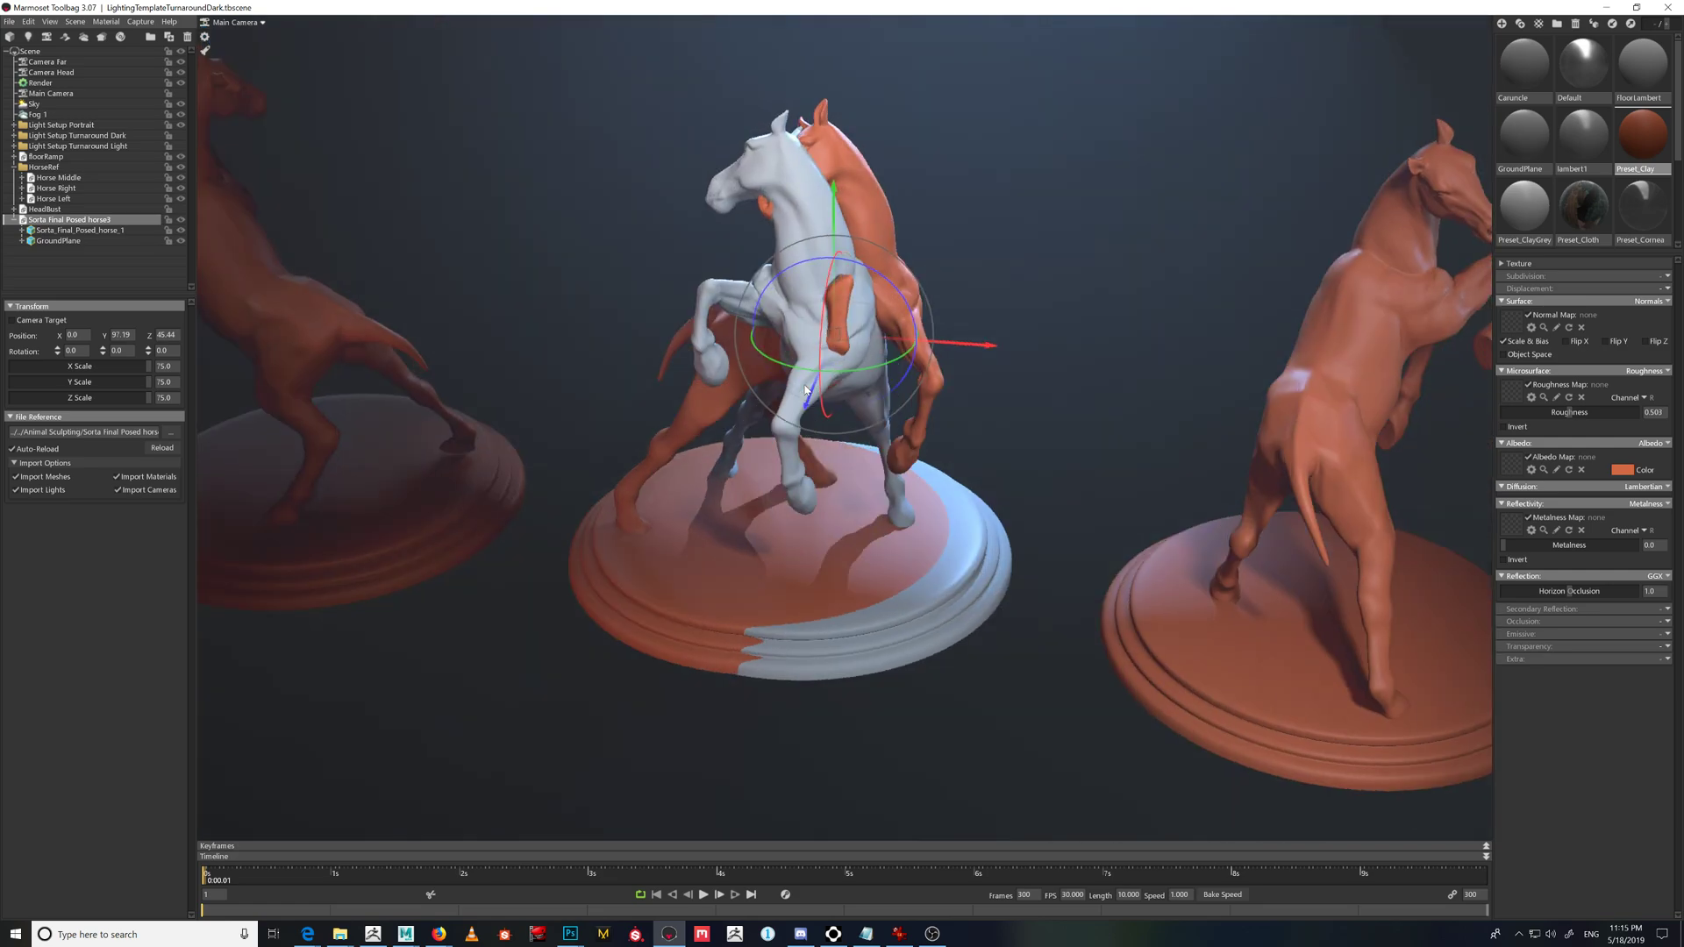
- Move the horse onto the middle reference horse and rotate it about 56 degrees around Y to match the reference pose
drag(877, 348, 764, 449)
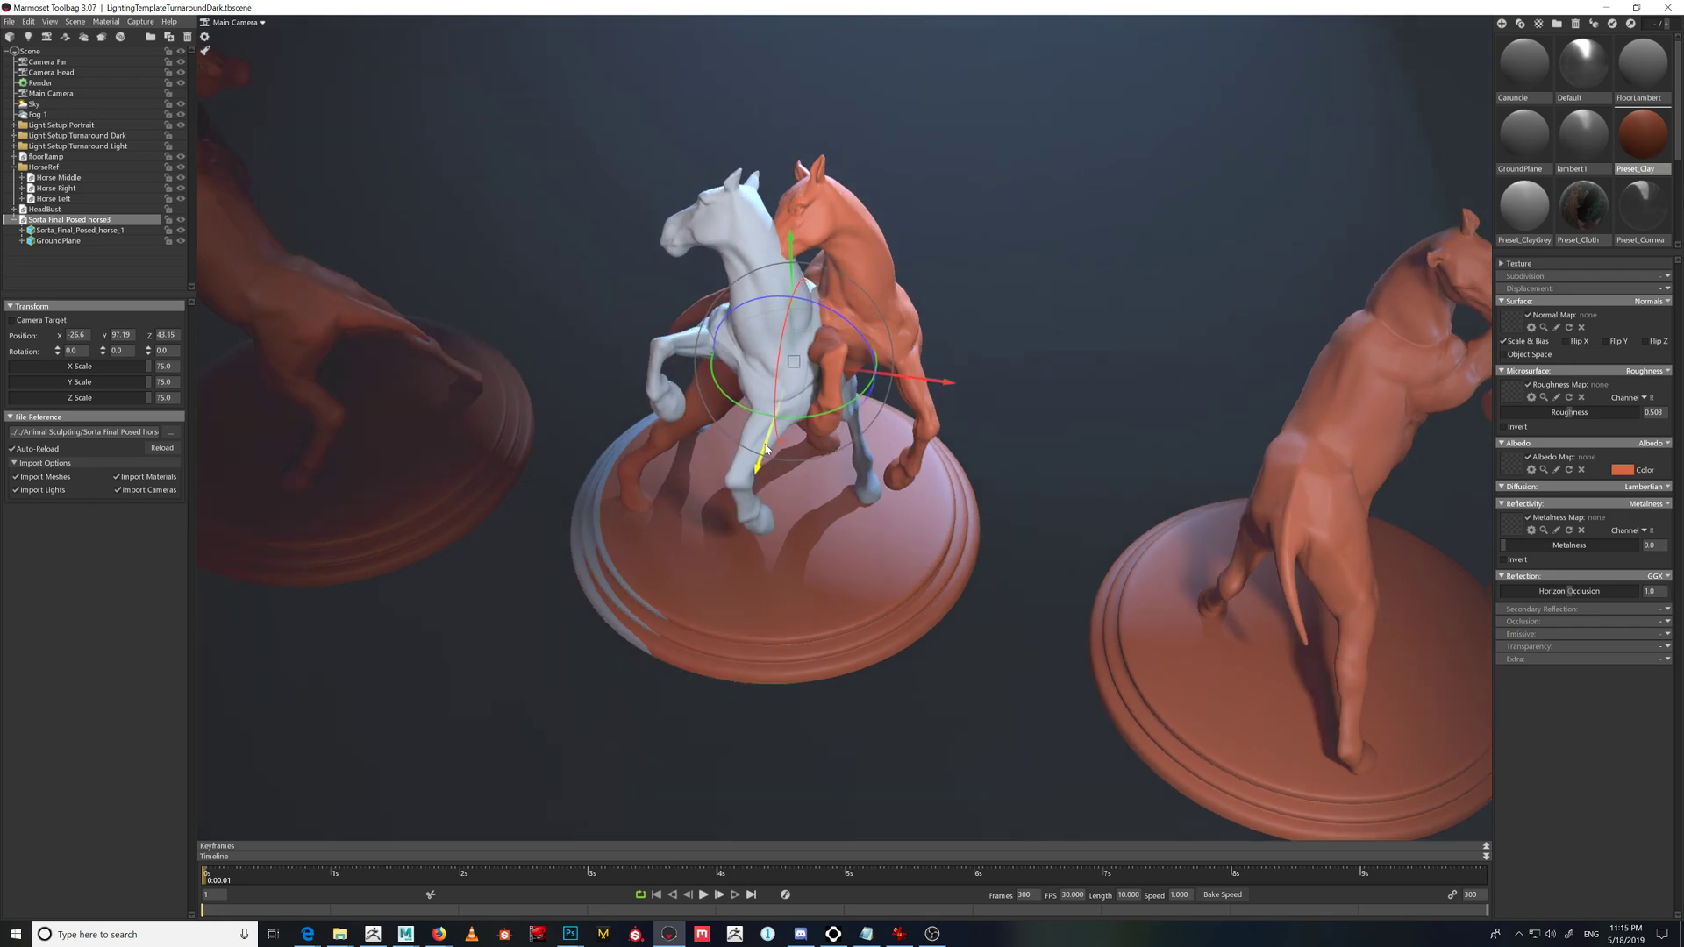
drag(929, 383, 937, 383)
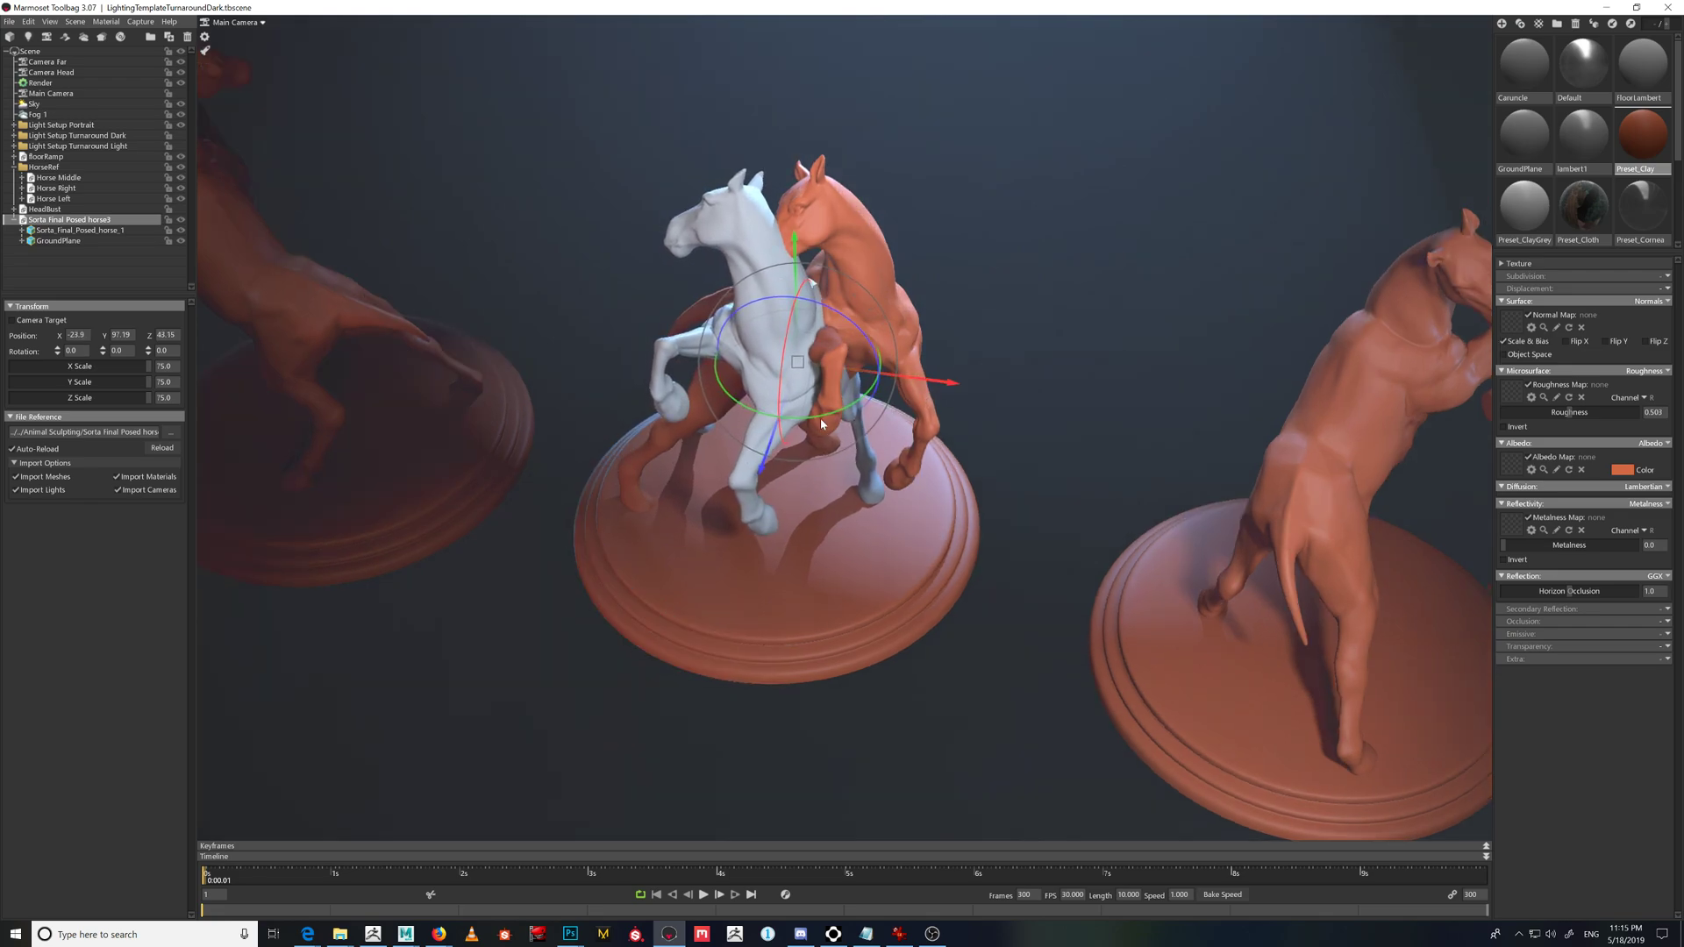
drag(812, 282, 939, 279)
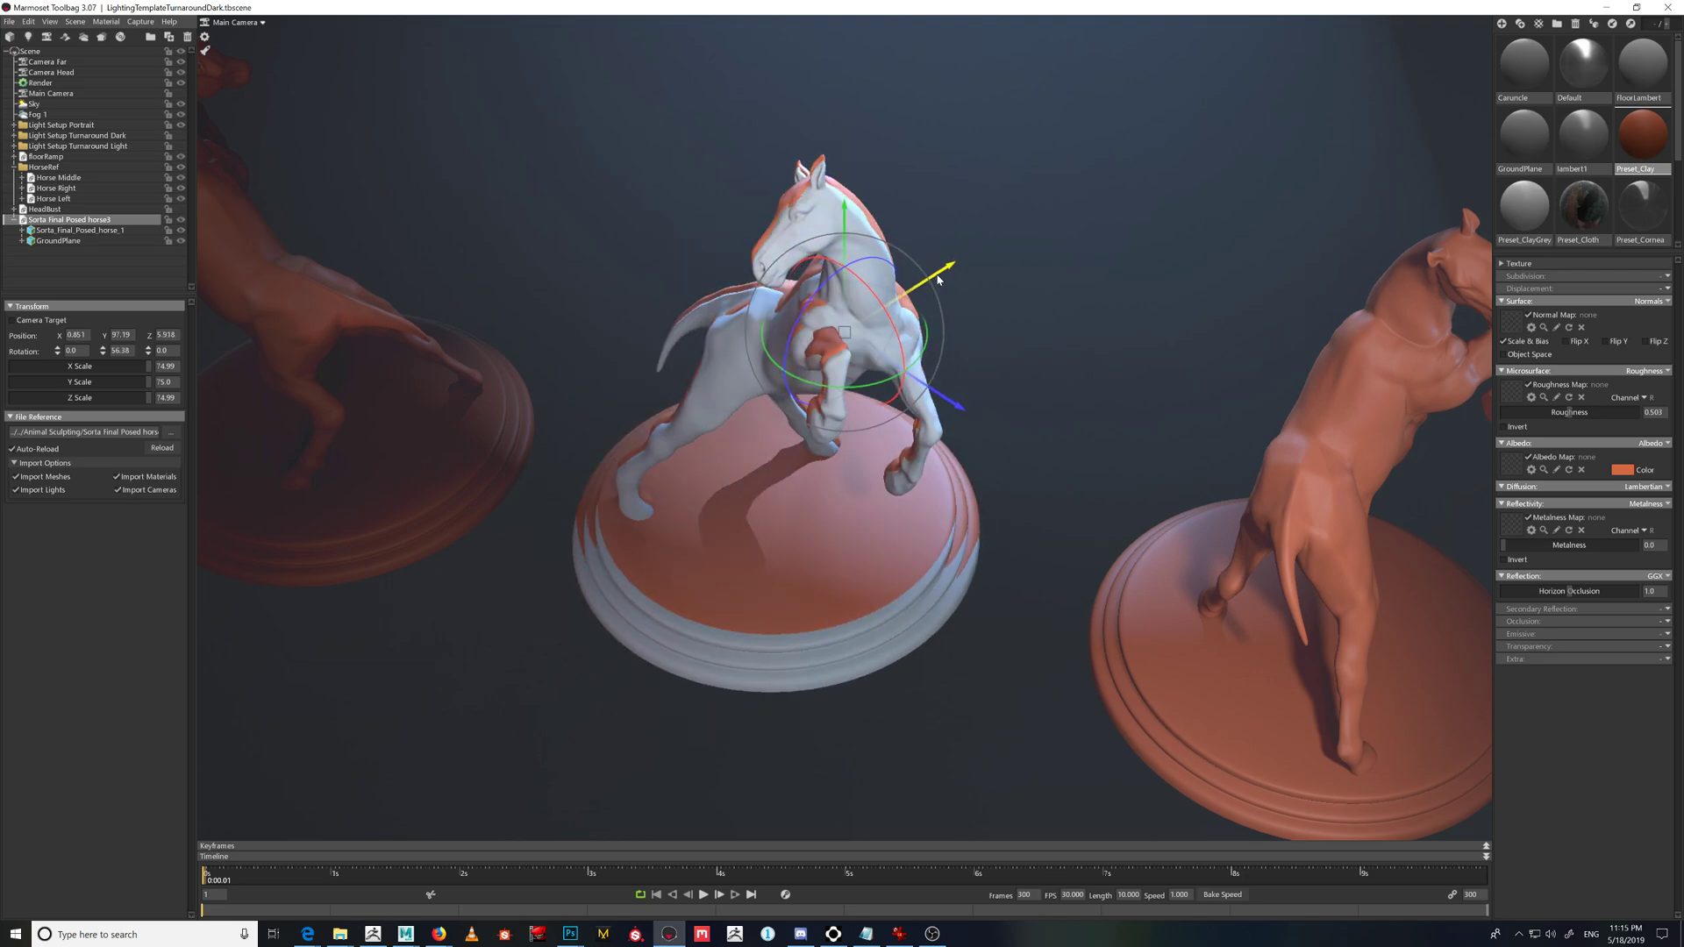
drag(950, 399, 949, 395)
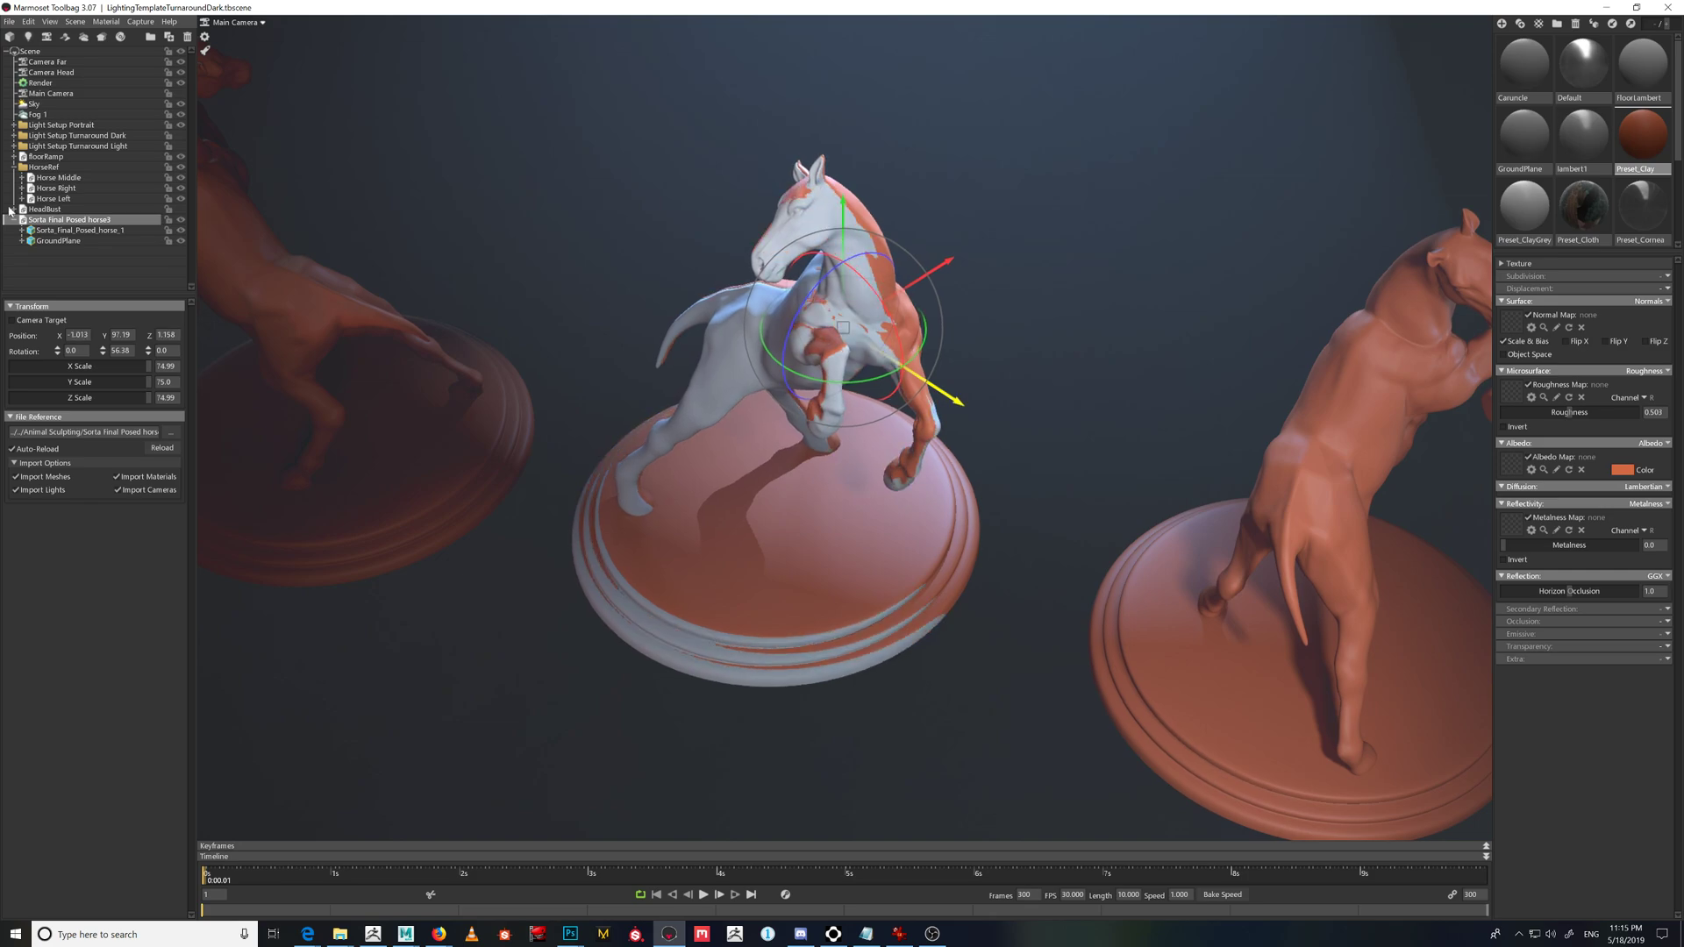
- Hide the HorseRef group and apply the Preset_Clay material to the imported horse and its base
click(181, 167)
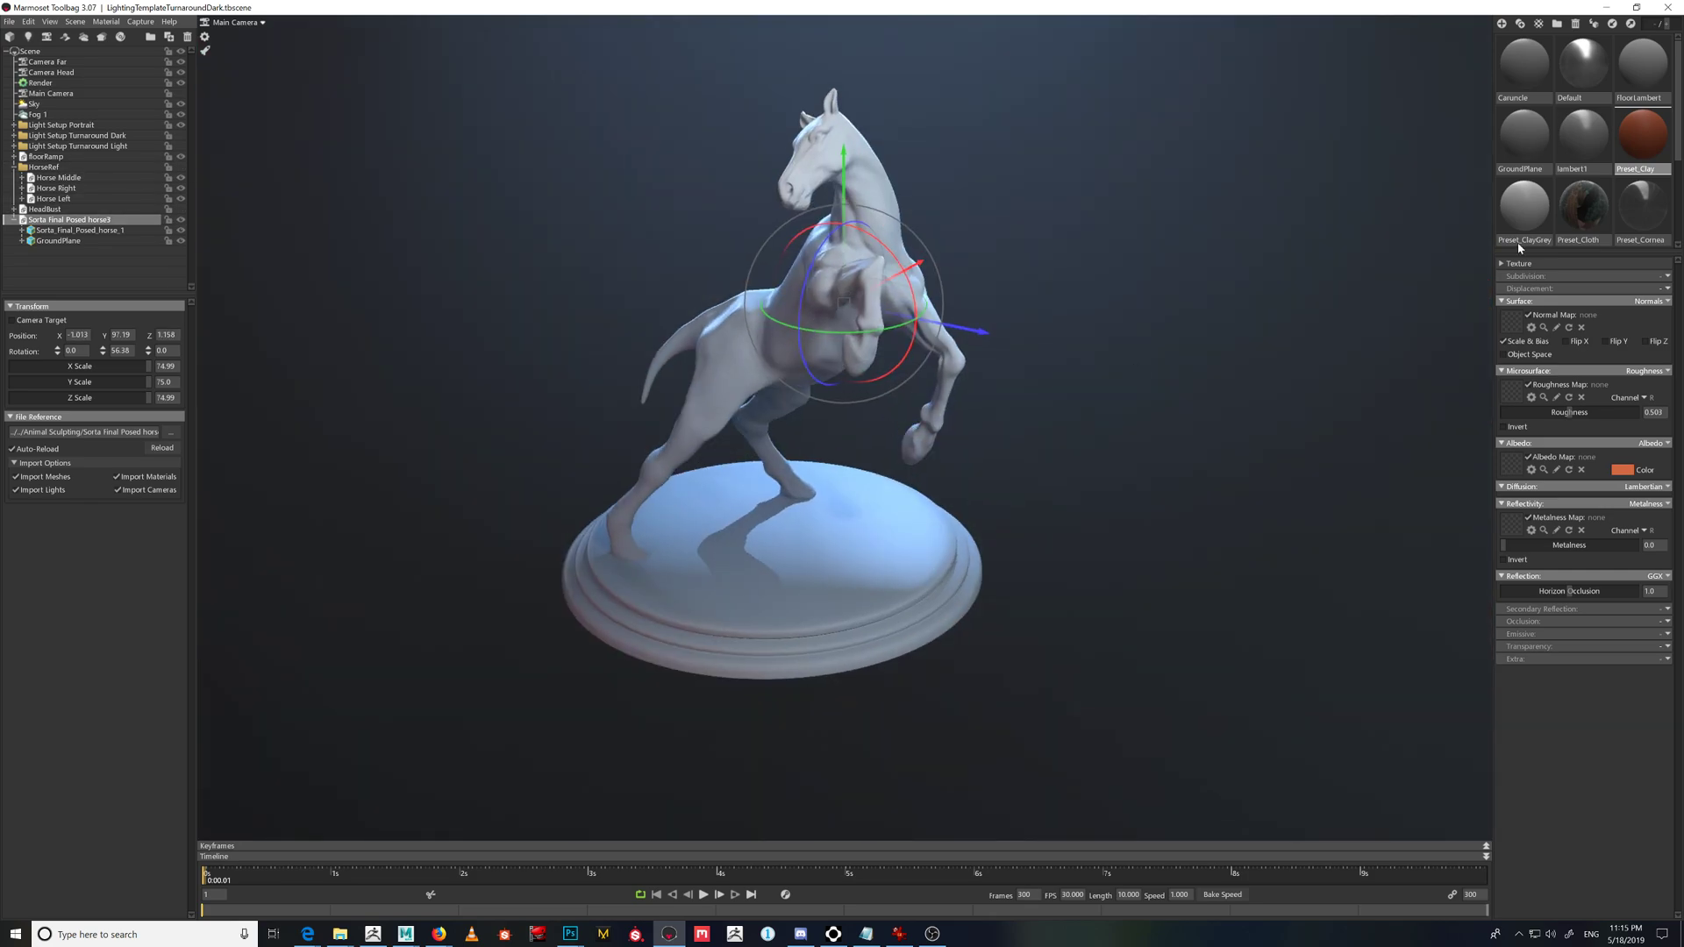
drag(1643, 143, 95, 222)
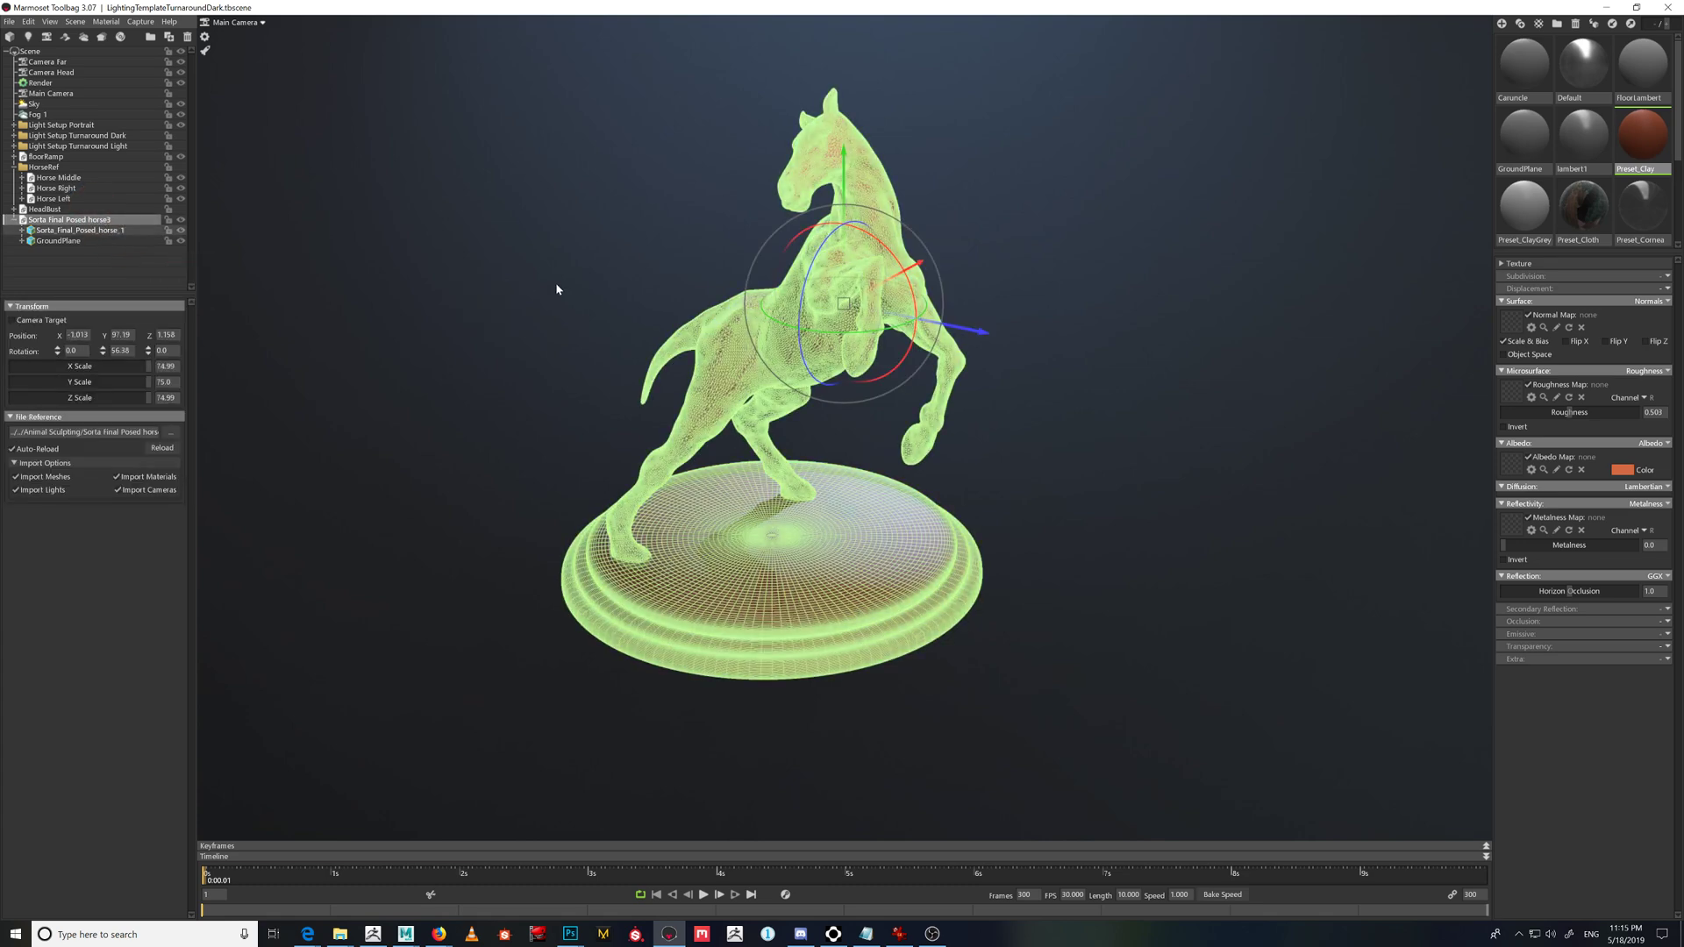
drag(672, 422, 682, 421)
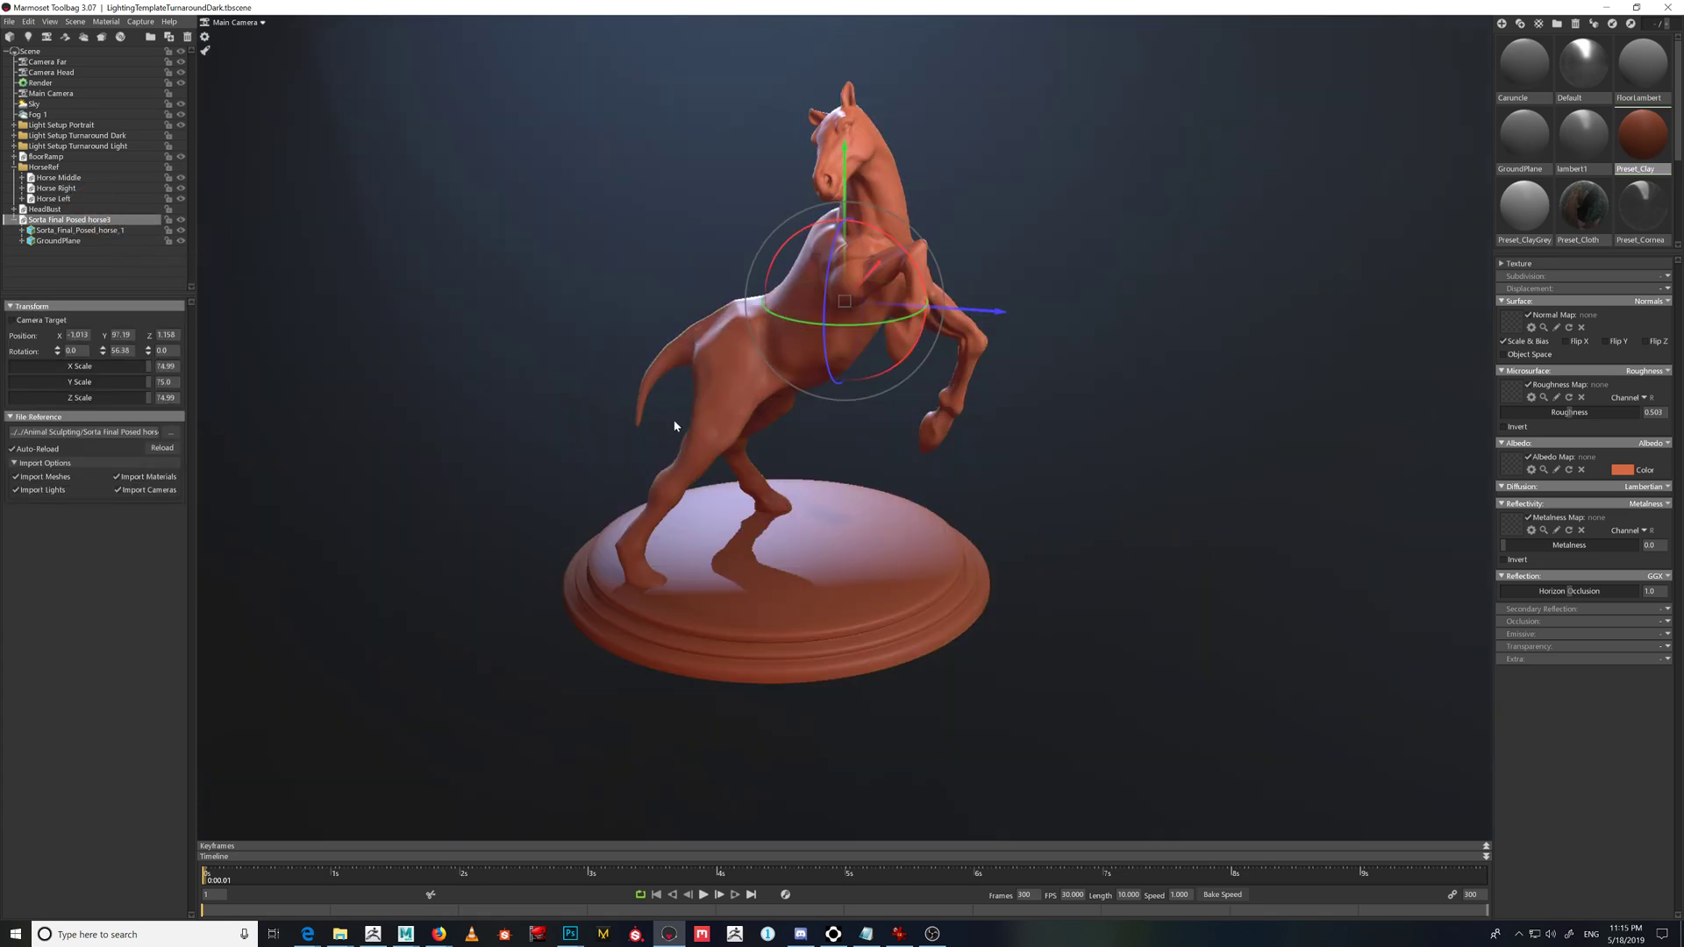
- Duplicate the whole Sorta Final Posed horse3 model and set the copy's X position to 450
click(39, 221)
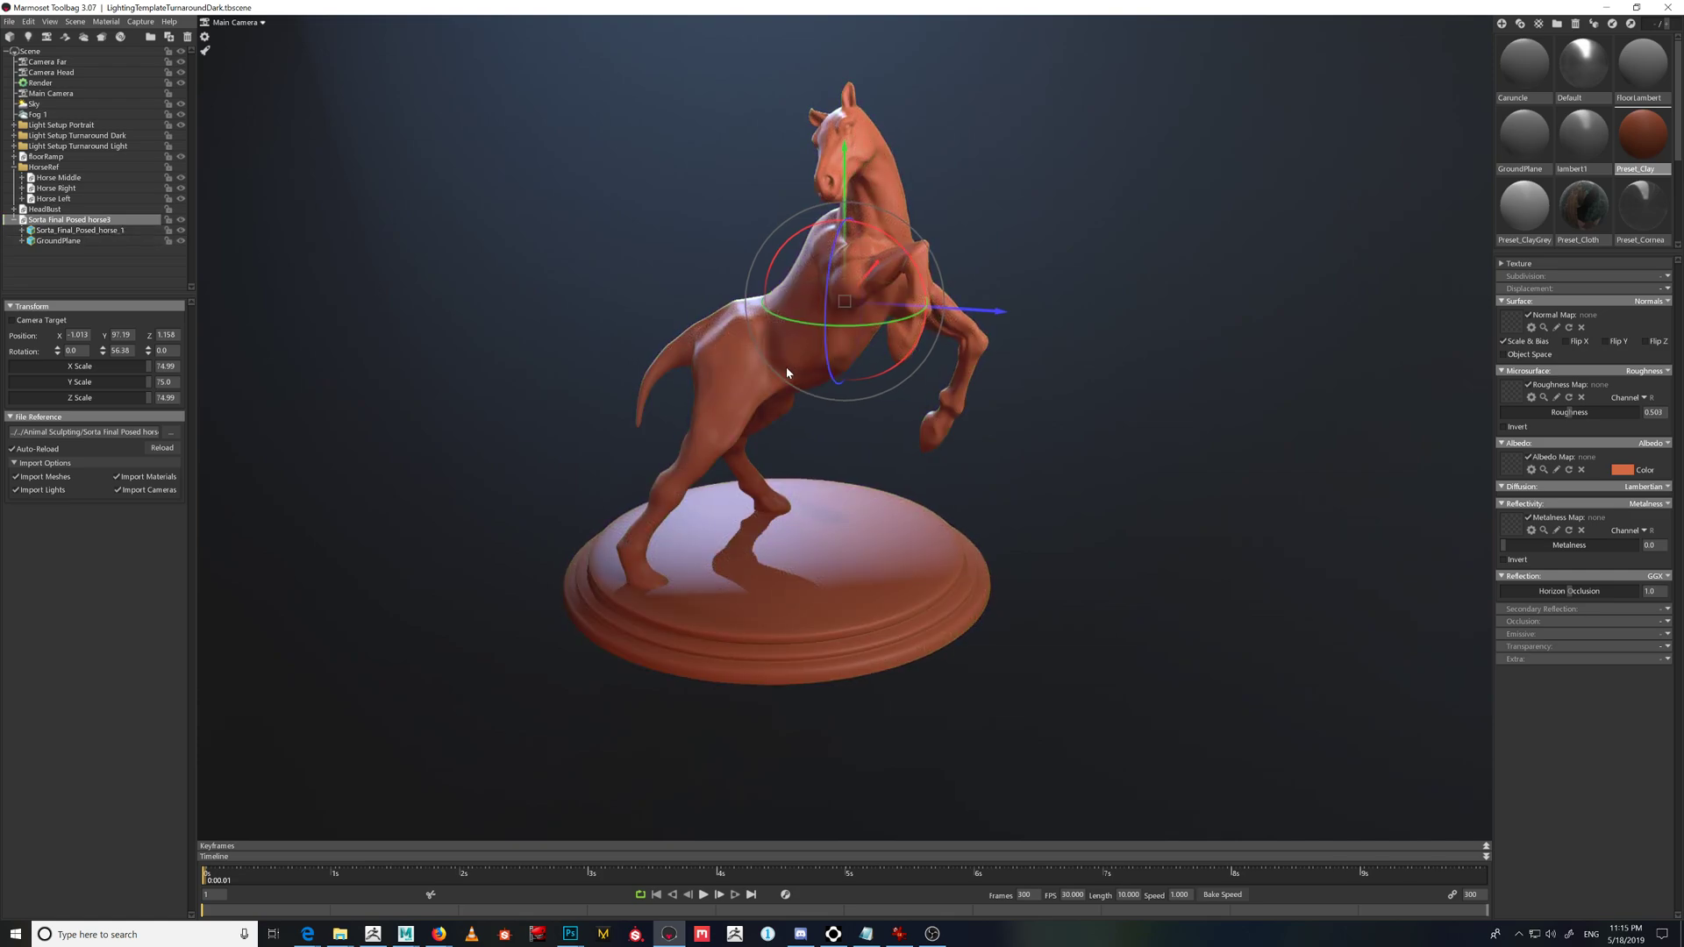
click(67, 231)
click(54, 221)
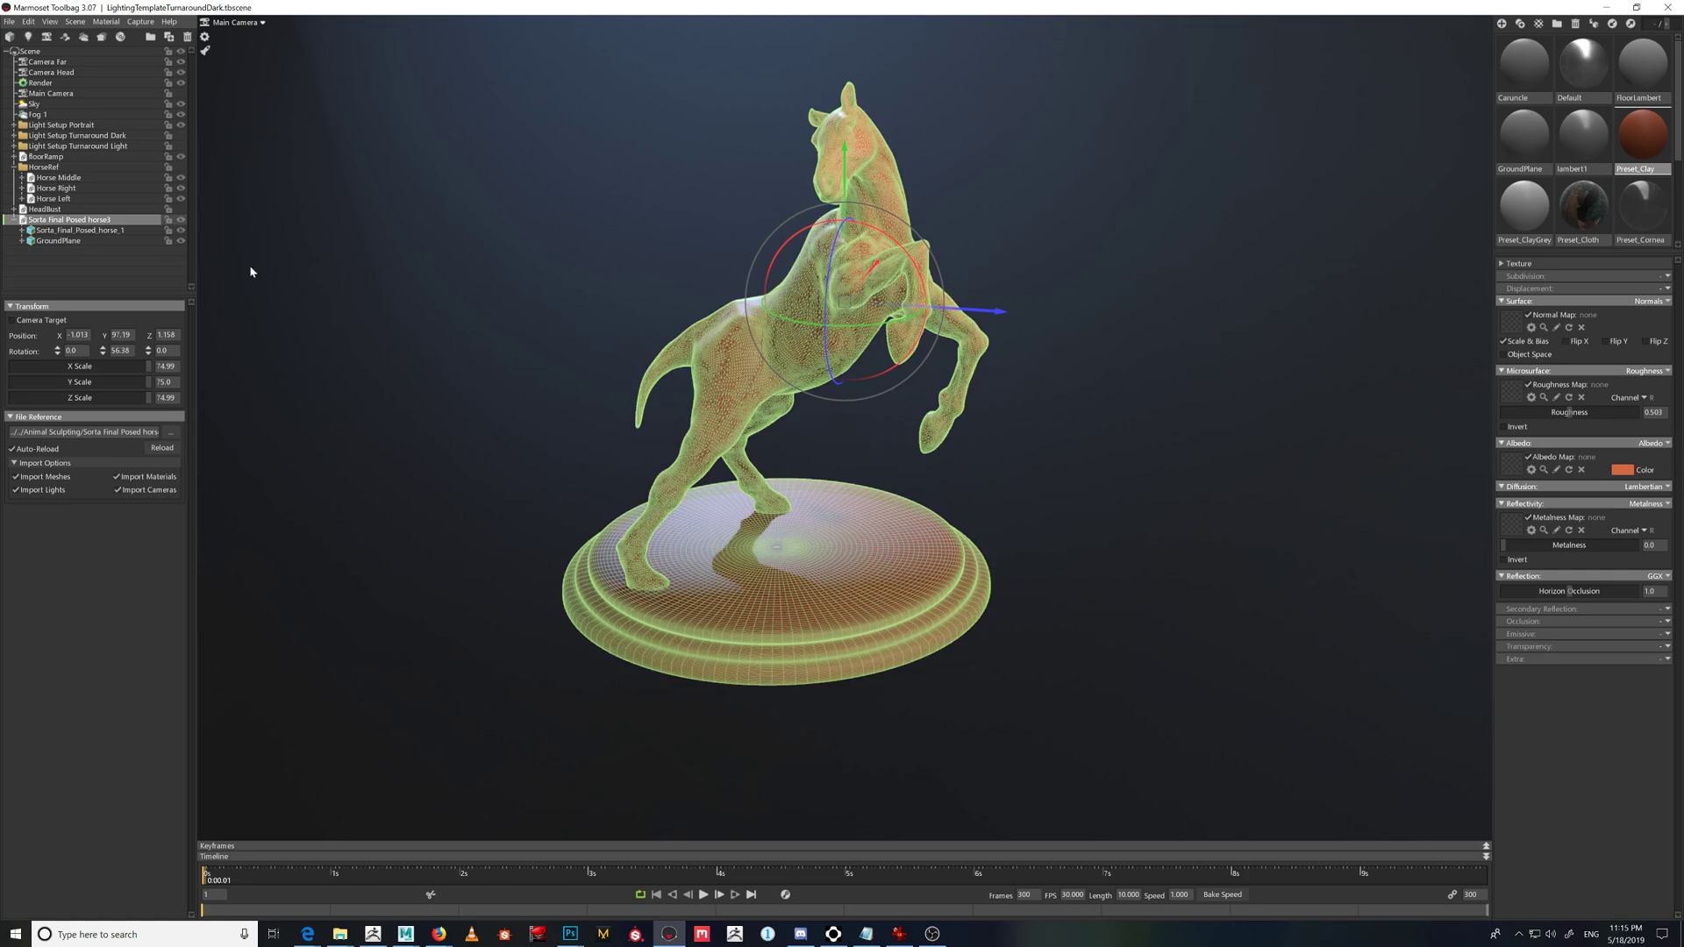
key(ctrl+d)
click(88, 252)
click(77, 334)
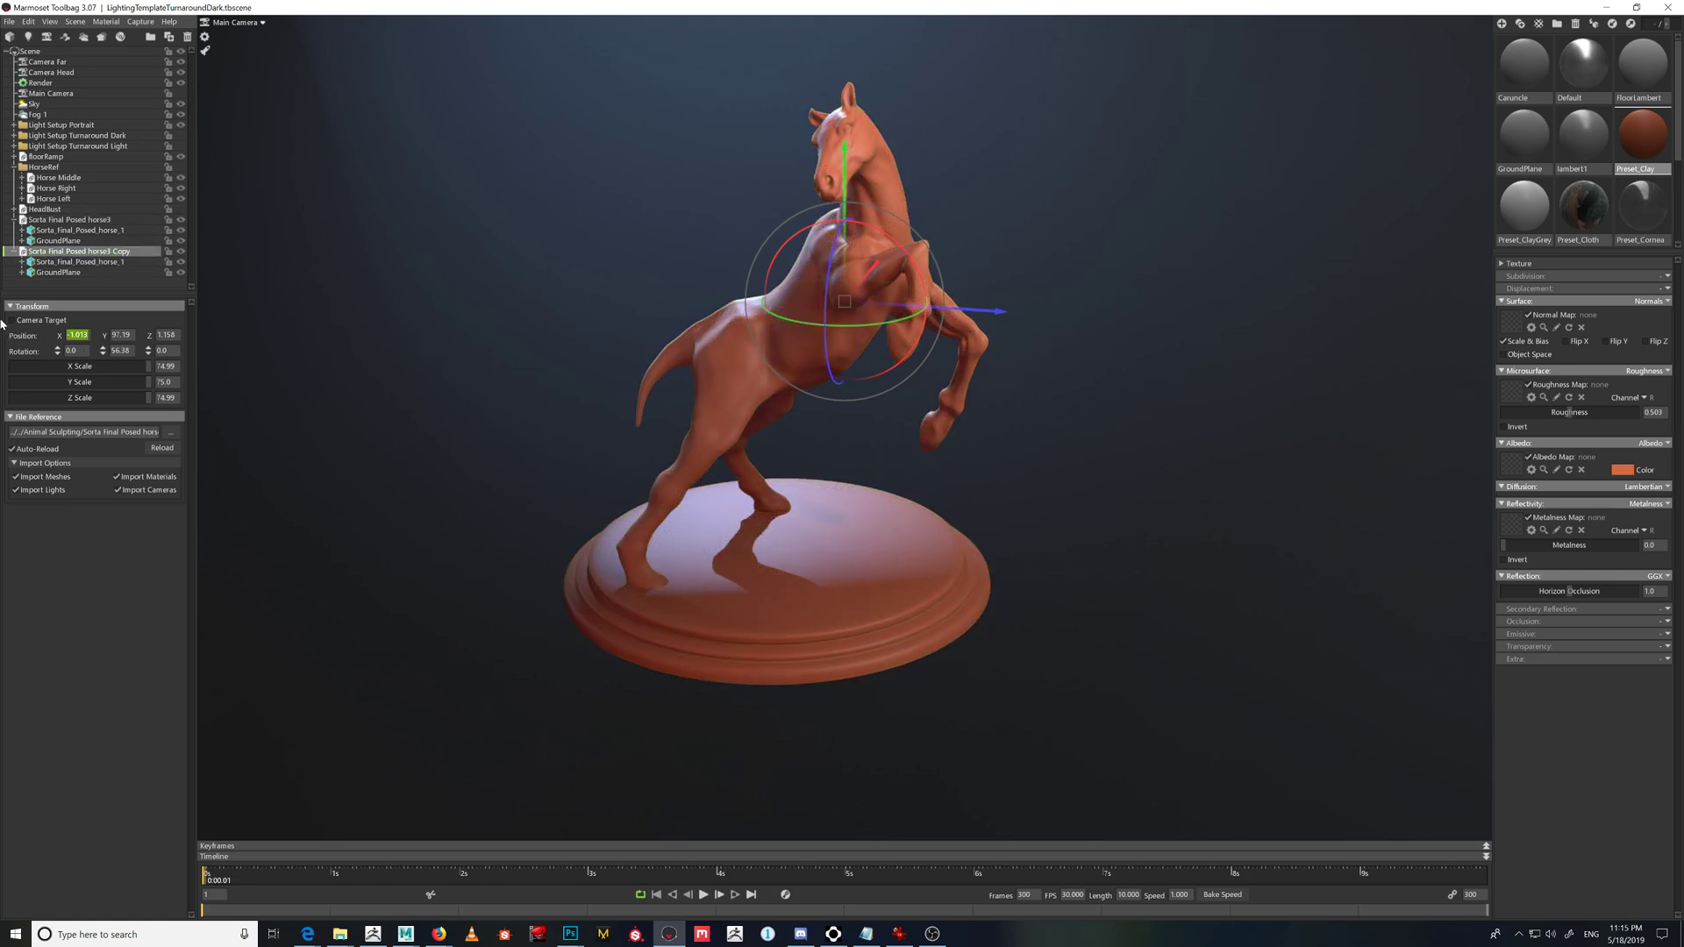
text(450)
key(Return)
- Bring the duplicated horse closer to the original by setting its X position to 400
drag(819, 436, 746, 361)
click(77, 334)
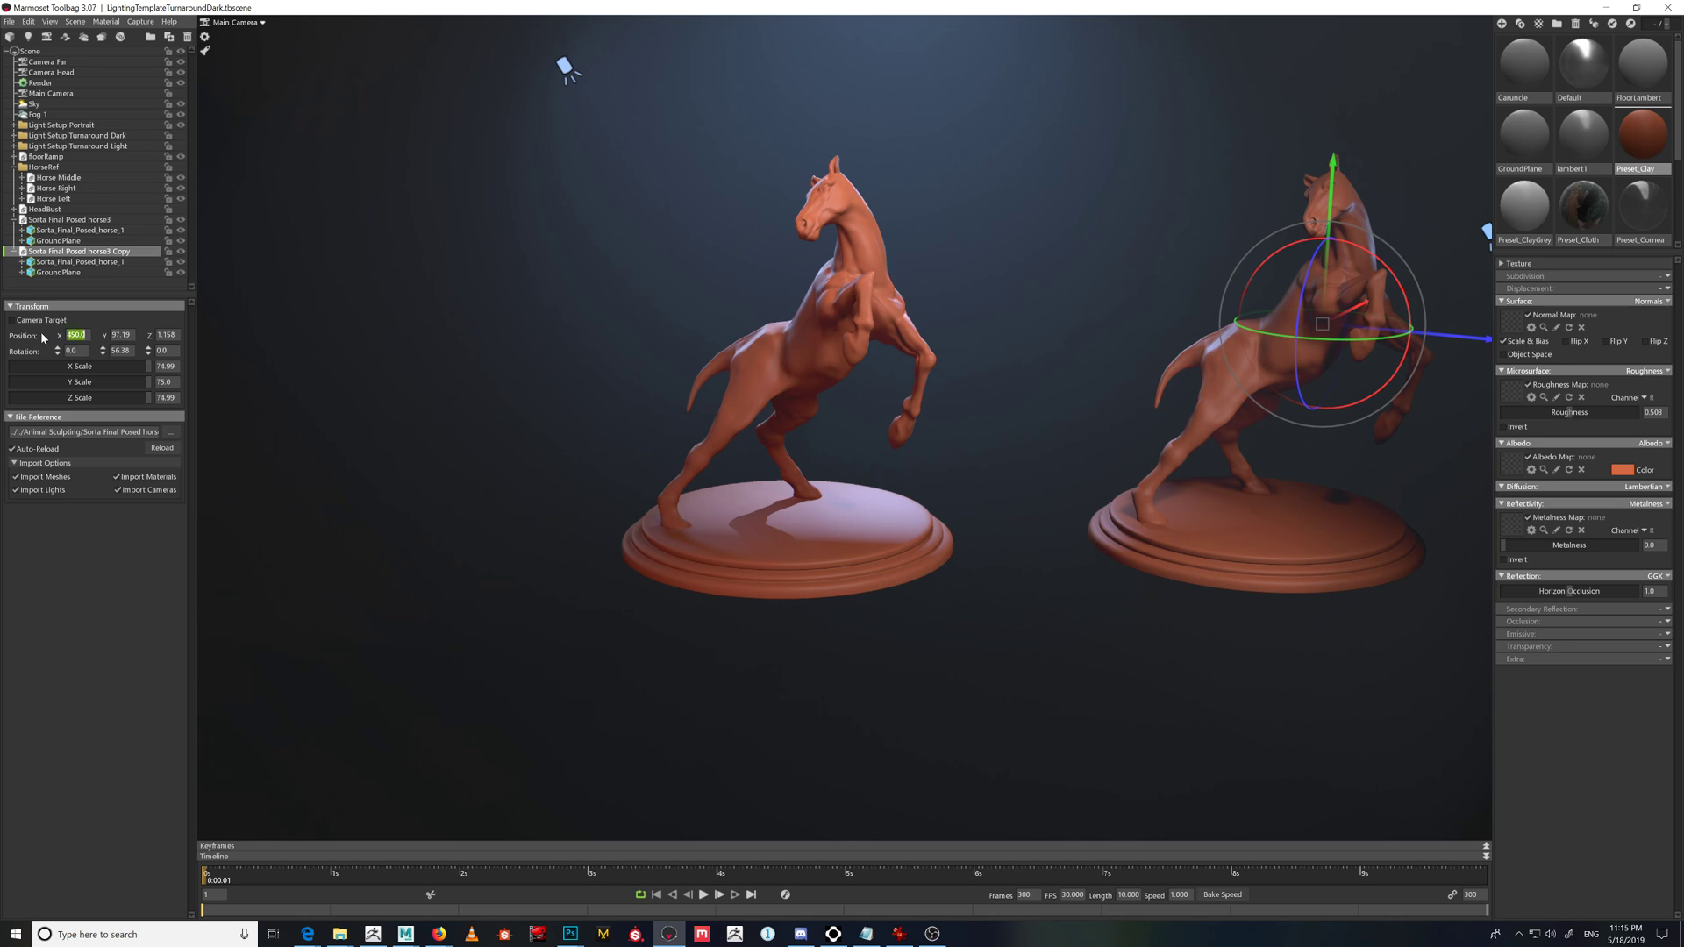
text(400)
key(Return)
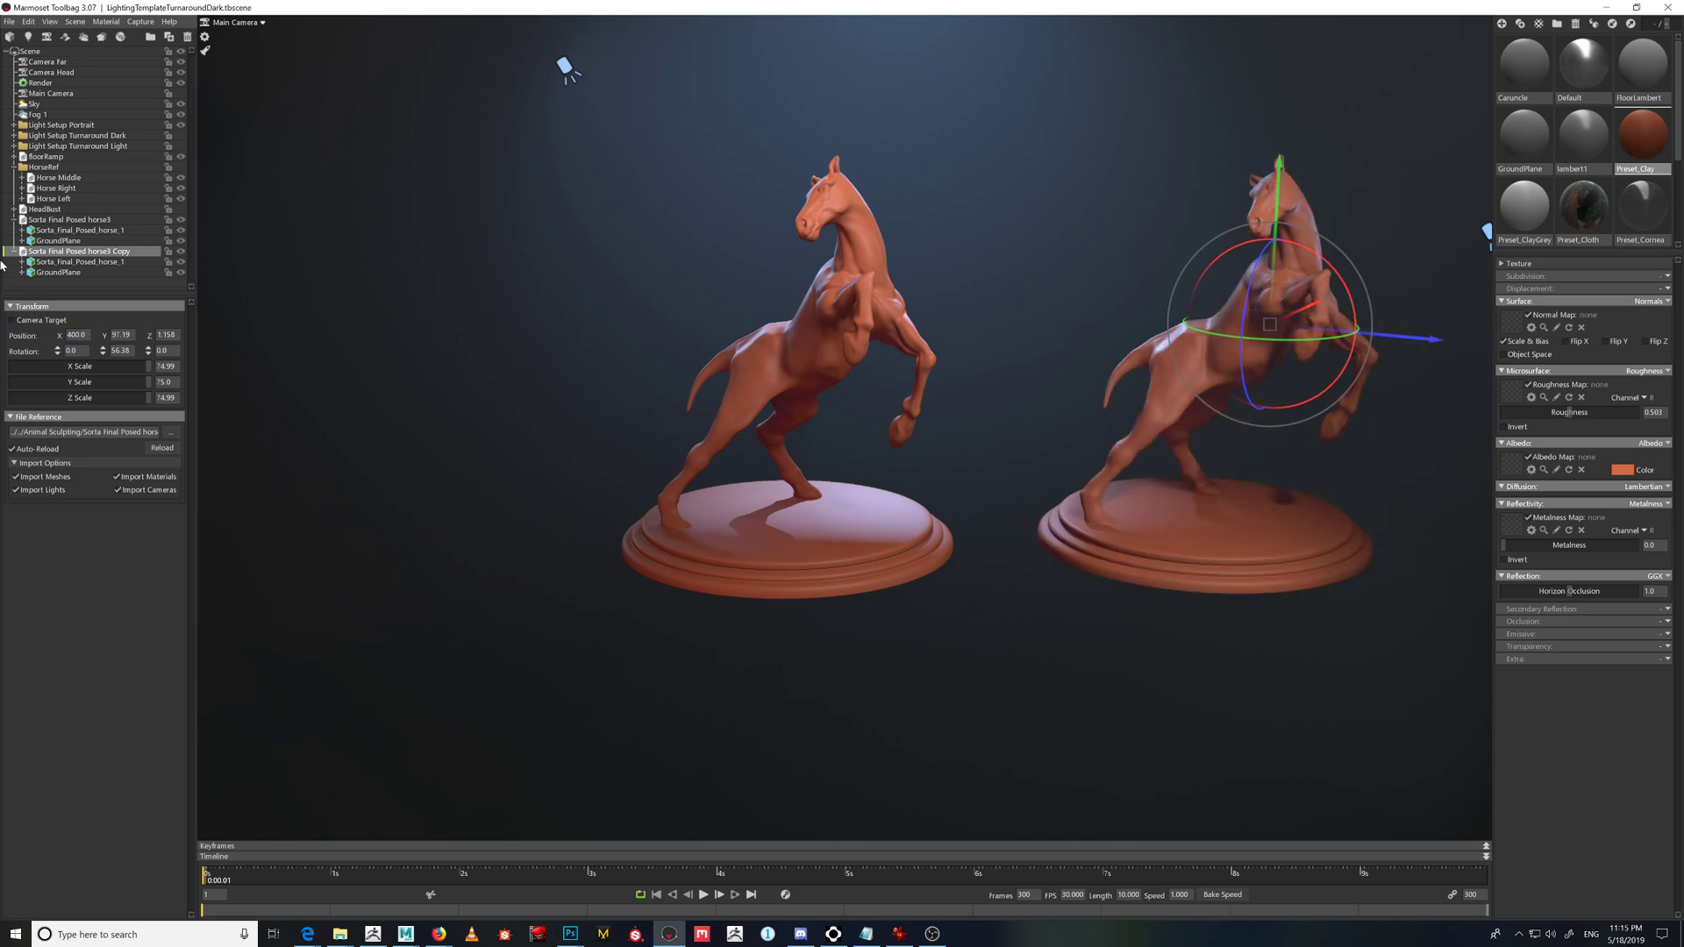
- Duplicate the original horse again and set the new copy's X position to -300
click(62, 224)
key(ctrl+d)
click(10, 339)
text(-300)
key(Return)
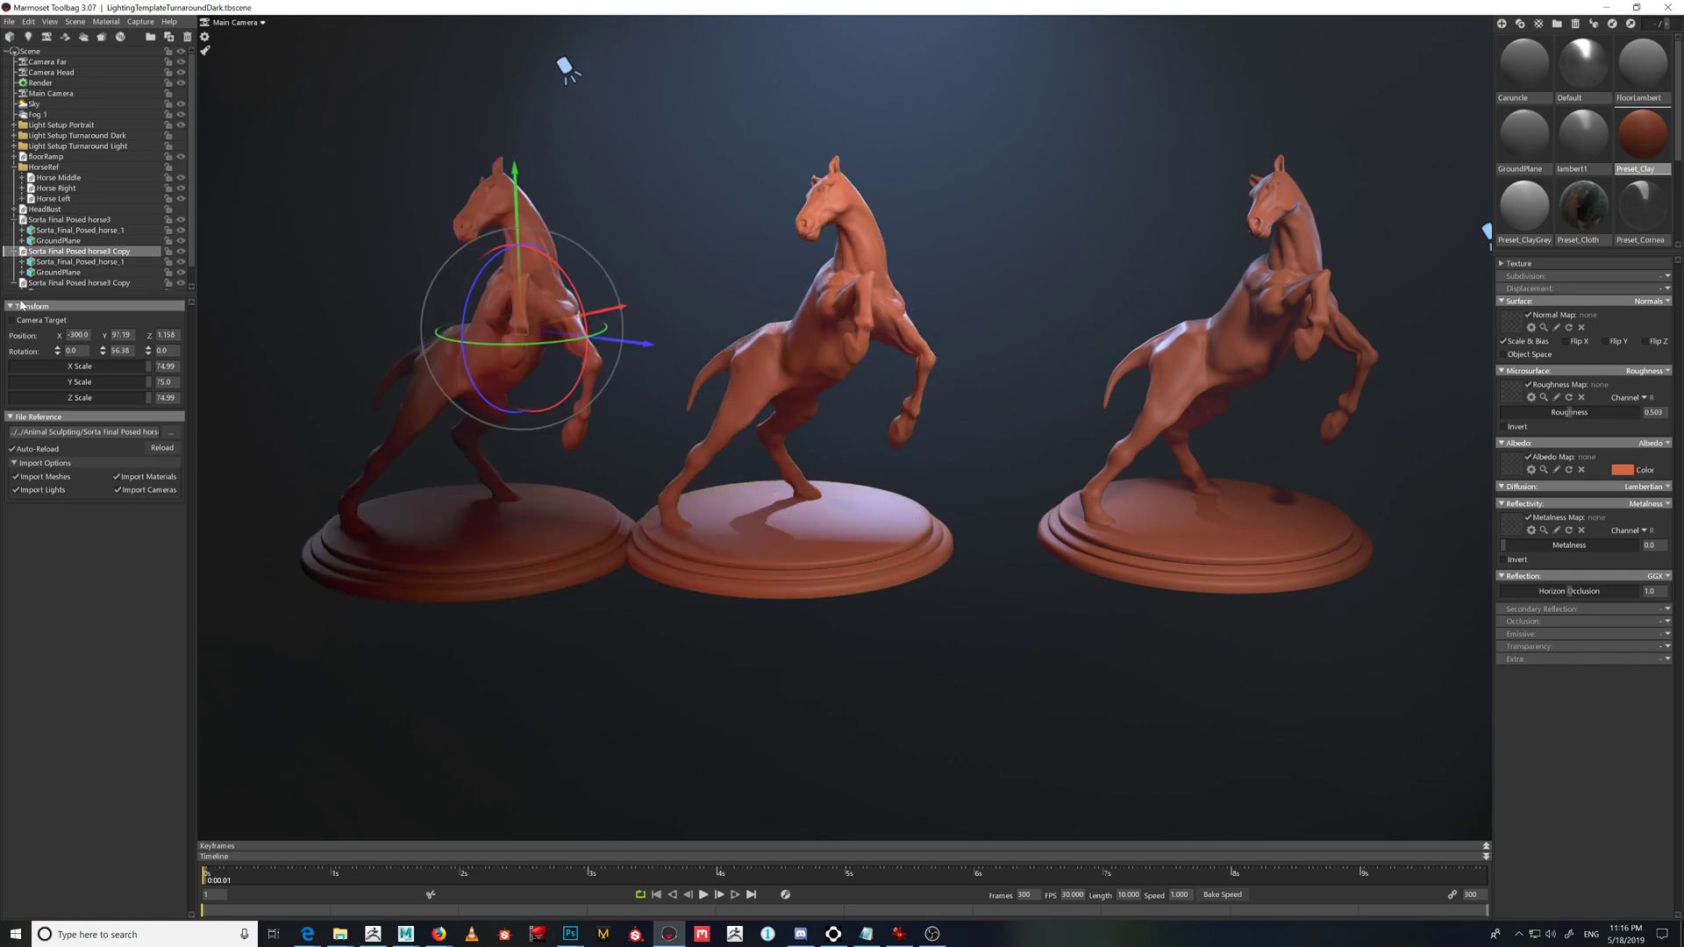
- Move the second horse copy farther from the middle one by setting its X position to -450
drag(88, 336, 9, 338)
text(-450)
key(Return)
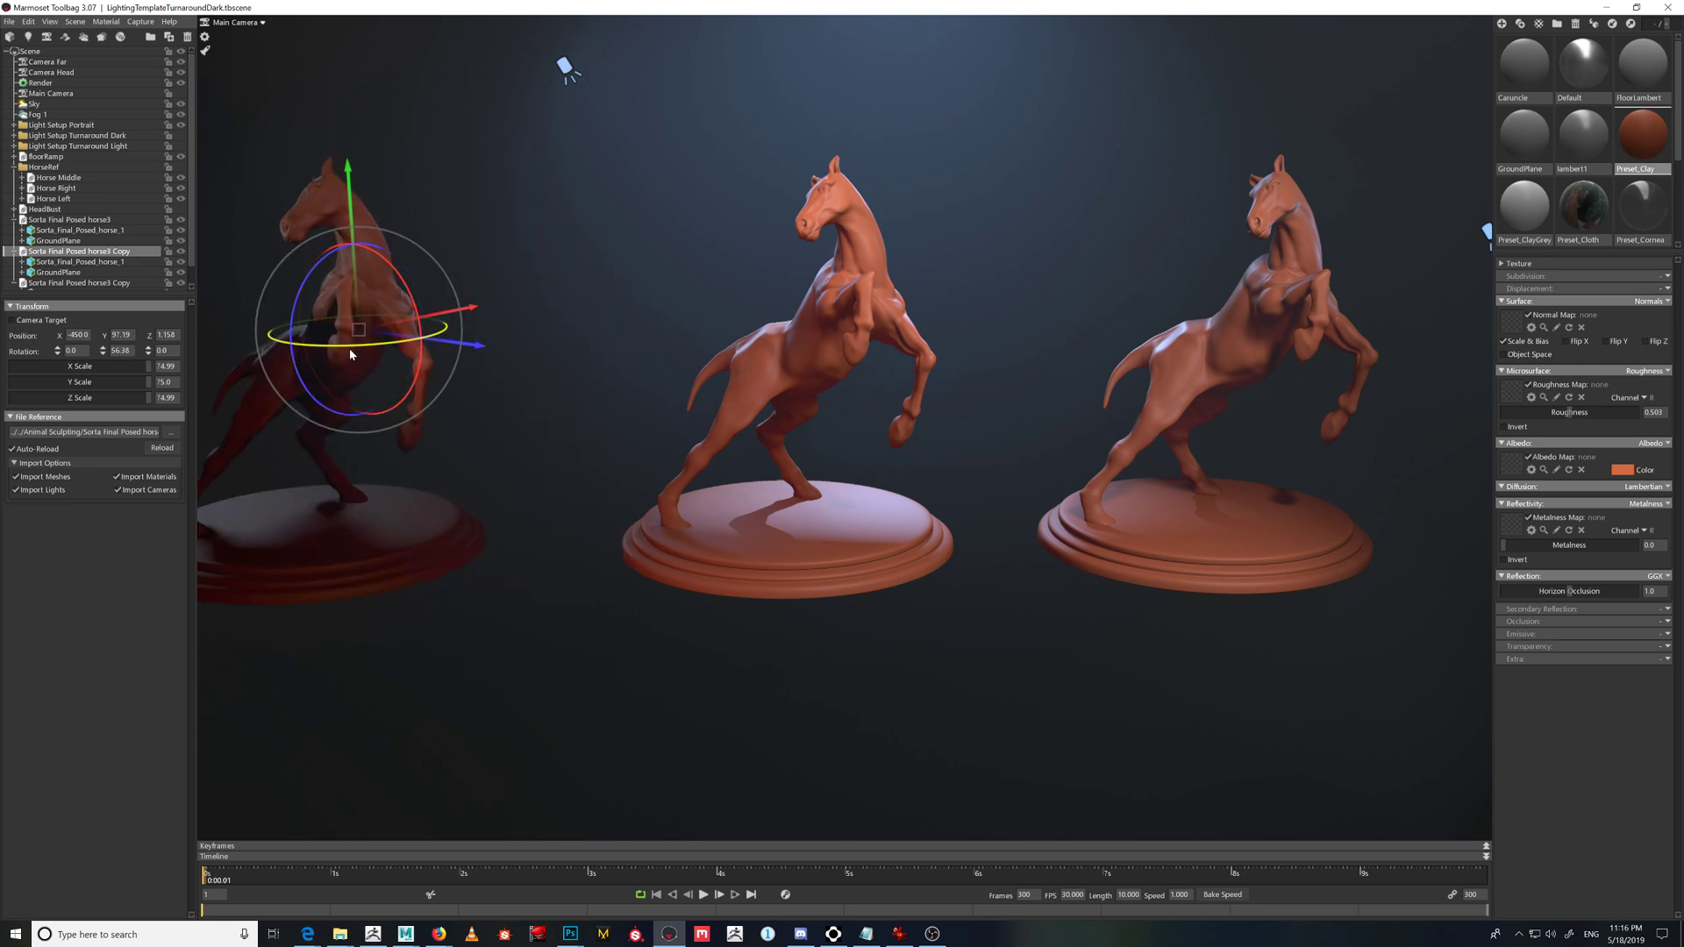
- Rotate the horse at X -450 to about 134 degrees around Y and the one at X 400 to about -68 degrees
drag(434, 338, 504, 340)
scroll(88, 245, down, 1)
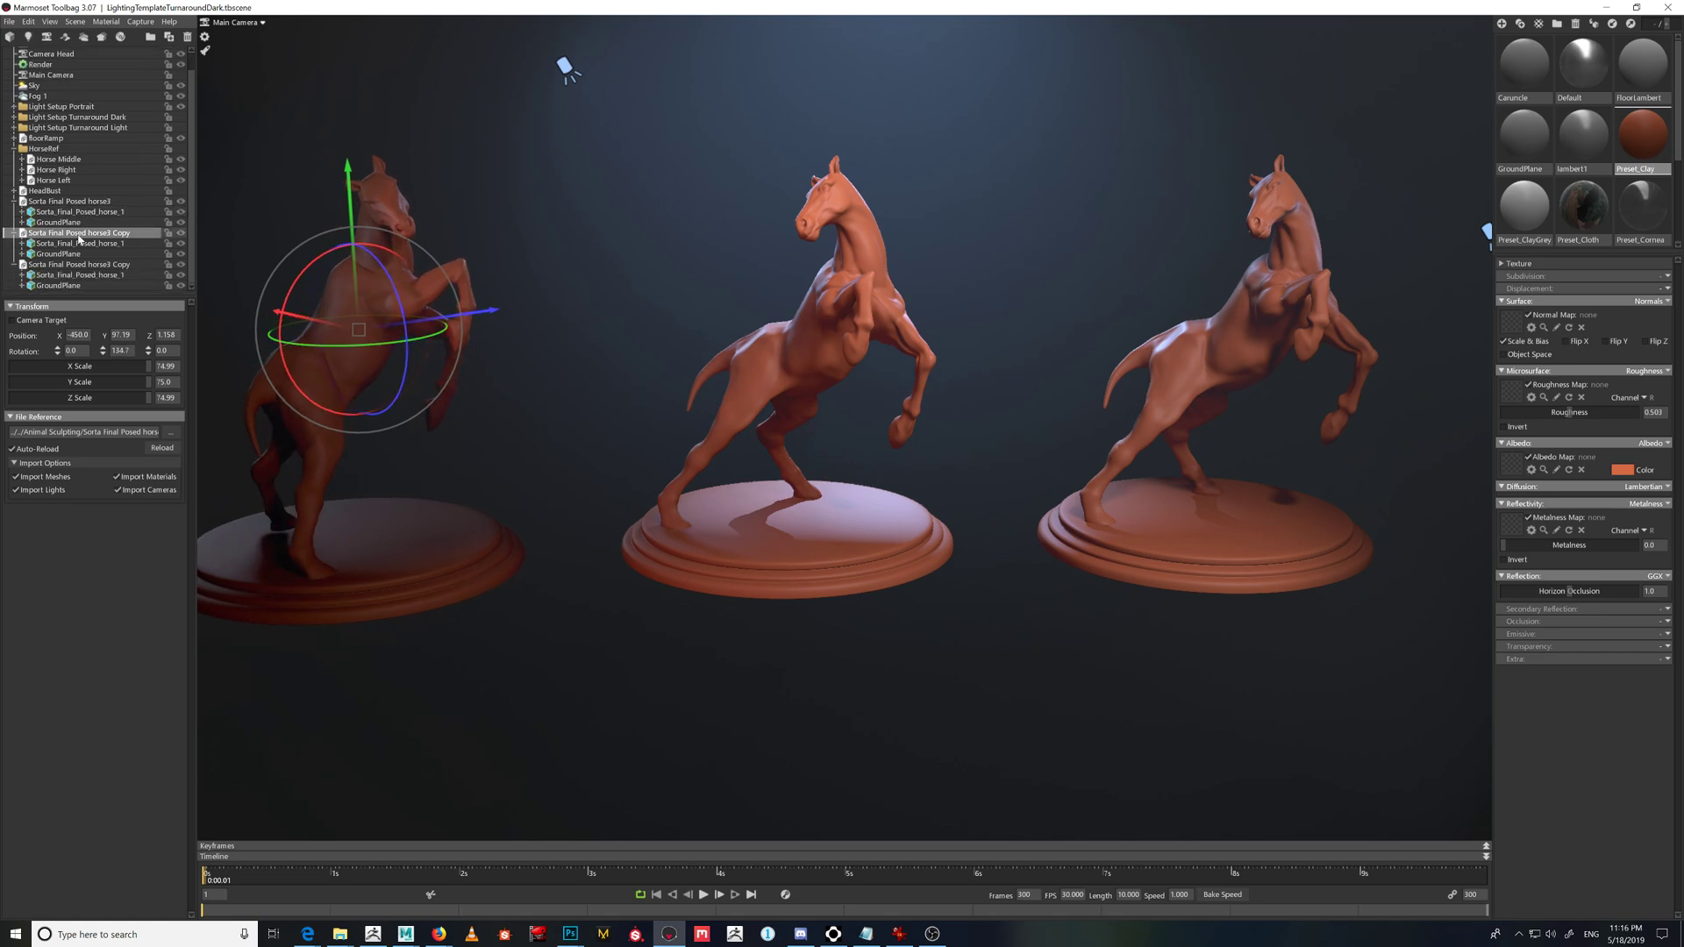
click(79, 264)
drag(1282, 339, 1149, 337)
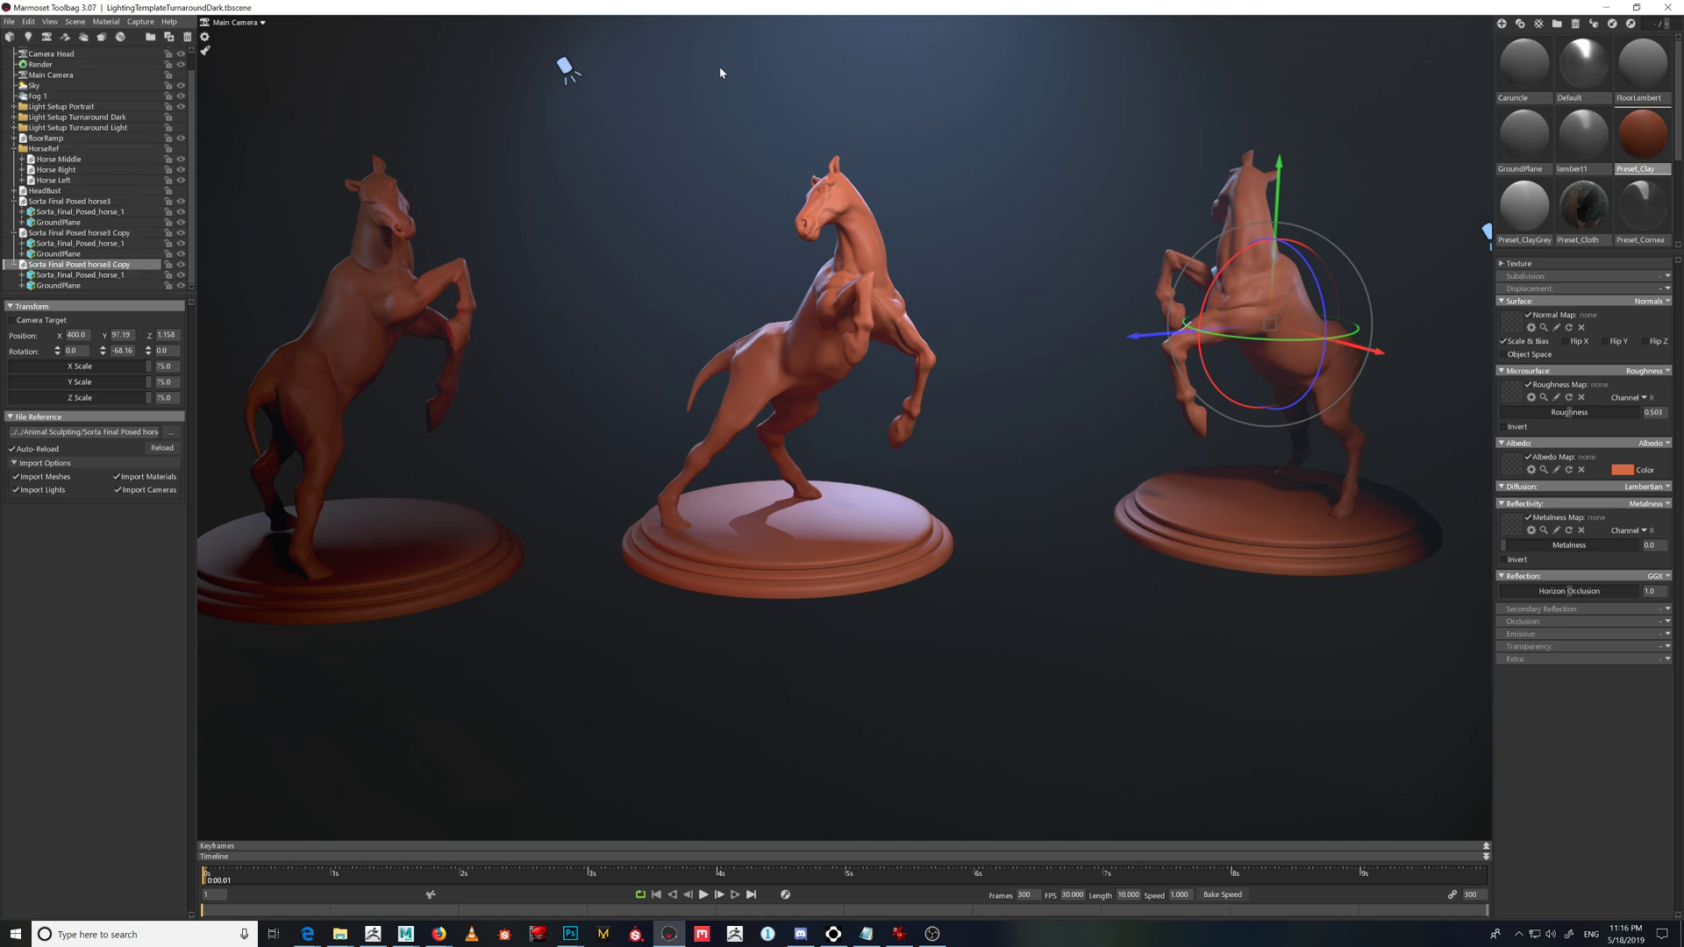
- View the scene through Camera Far, hide the Light Setup Portrait group and show Light Setup Turnaround Dark
scroll(788, 197, down, 3)
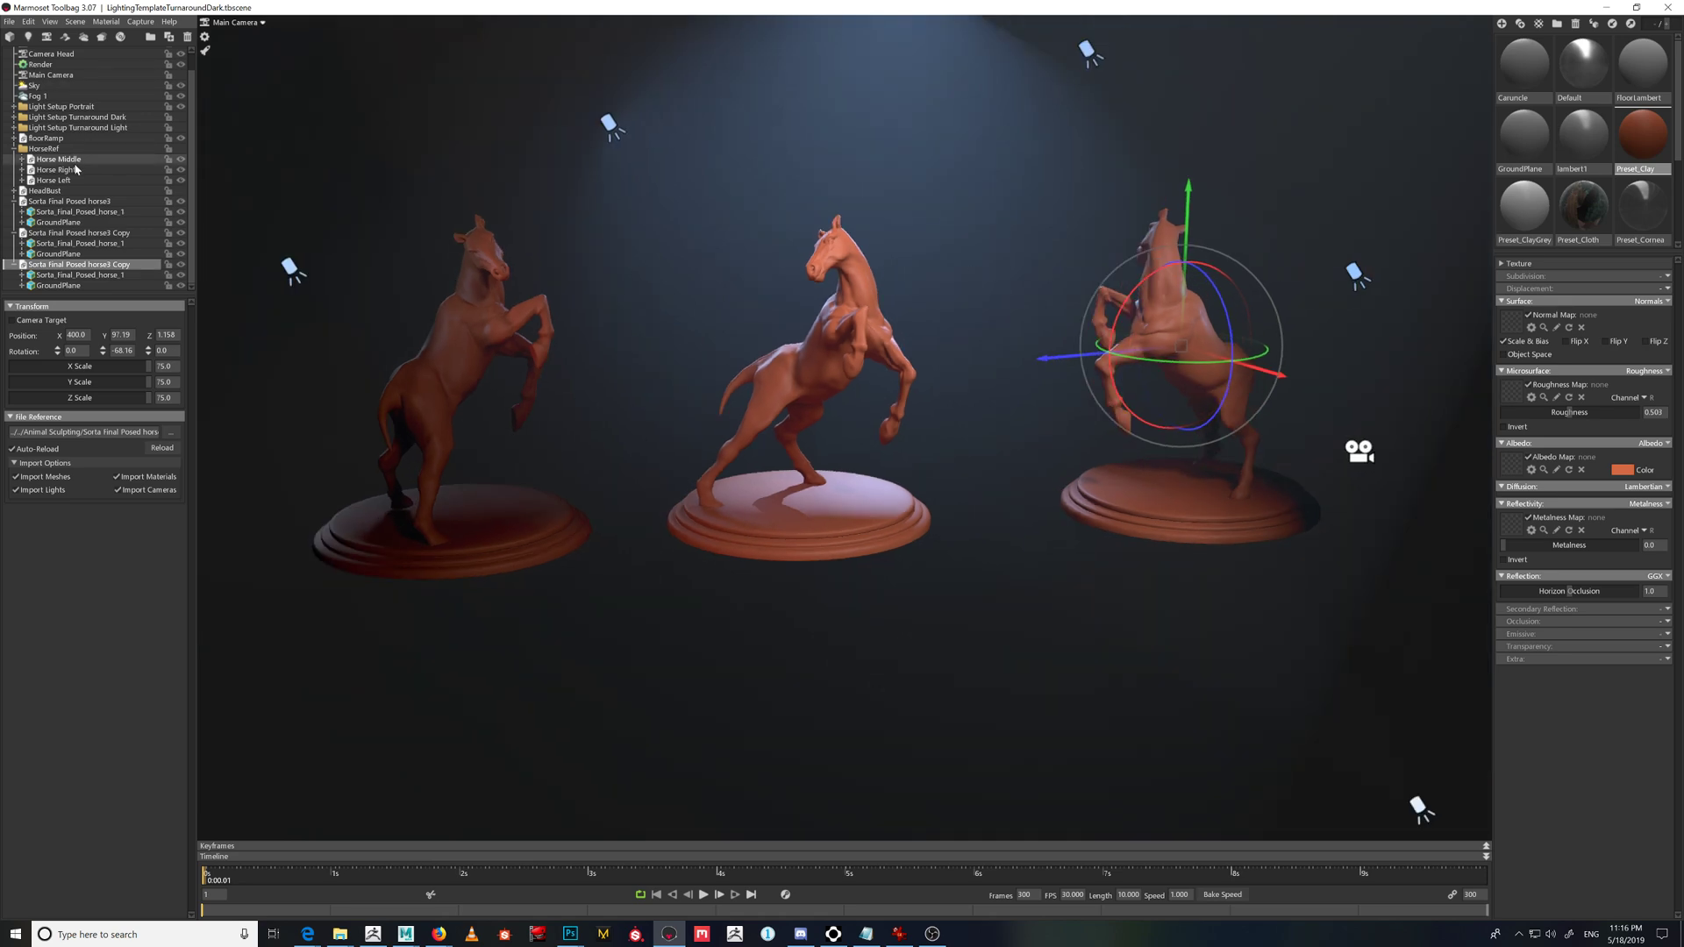
click(298, 23)
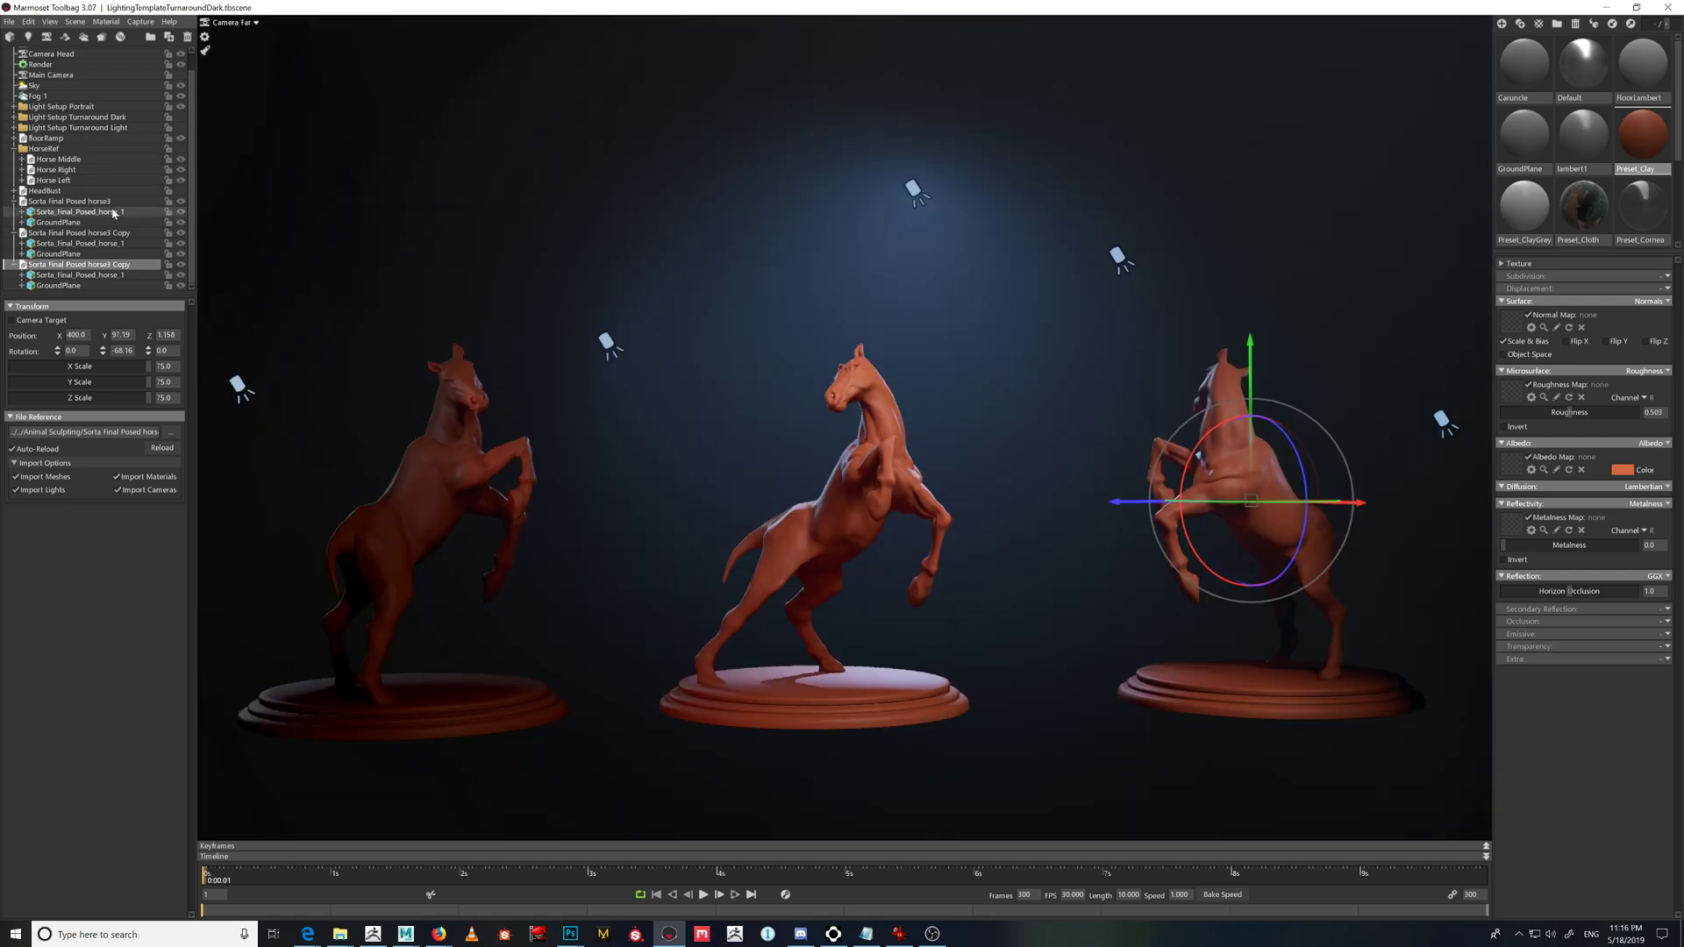
click(181, 106)
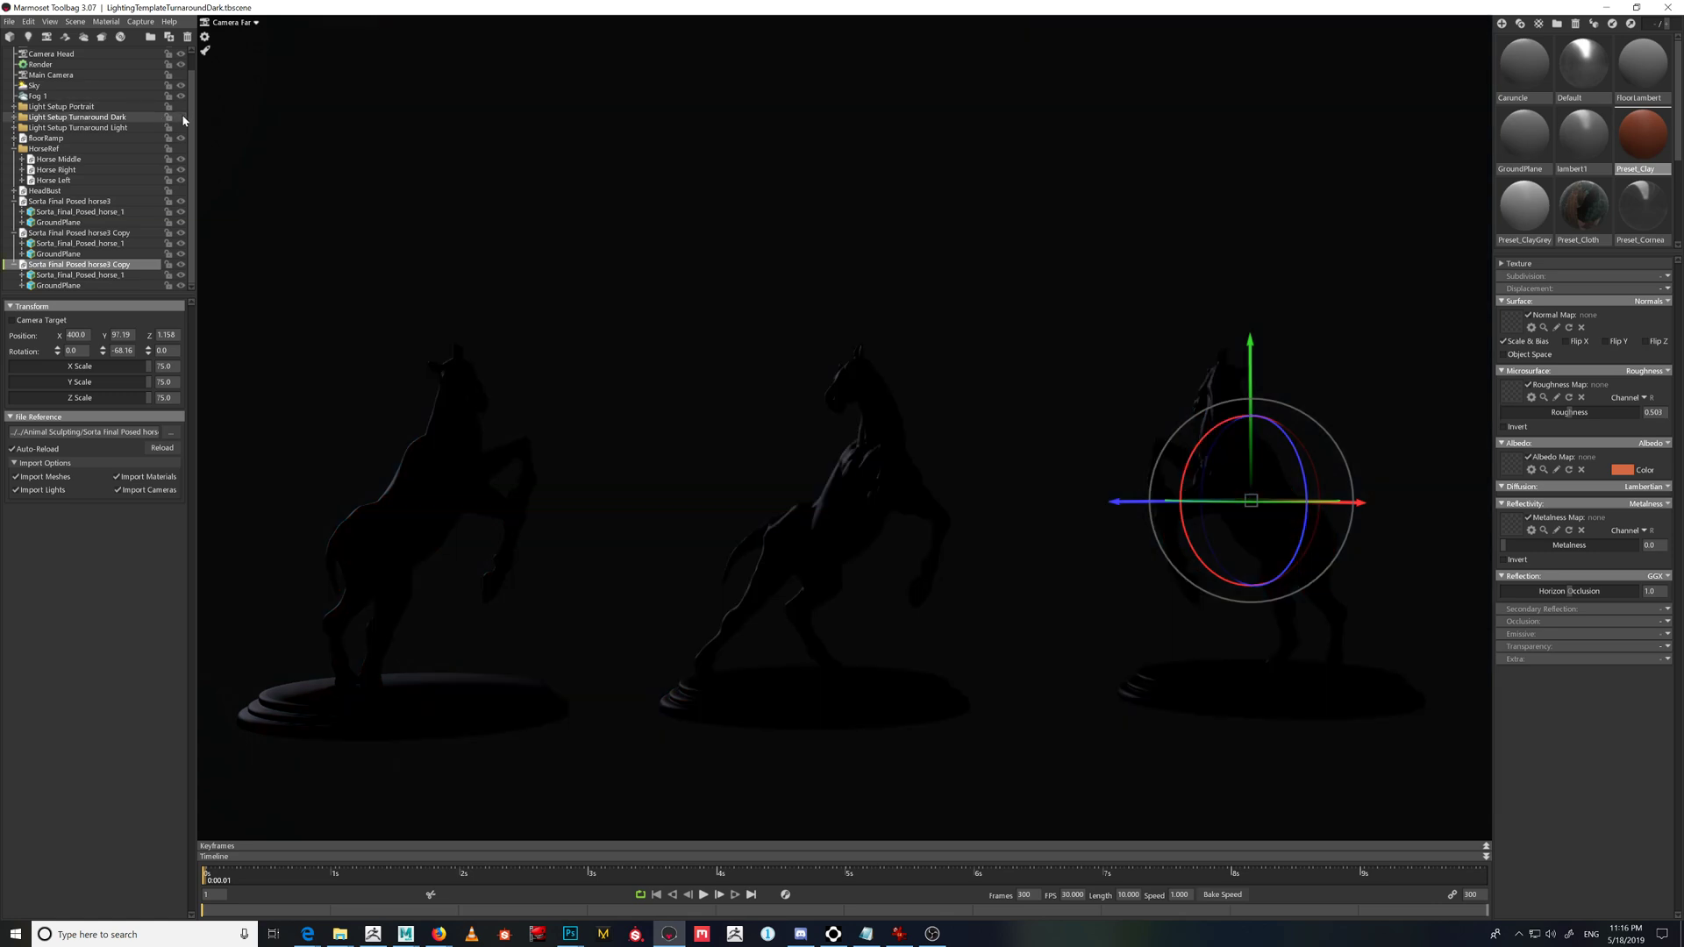
click(182, 117)
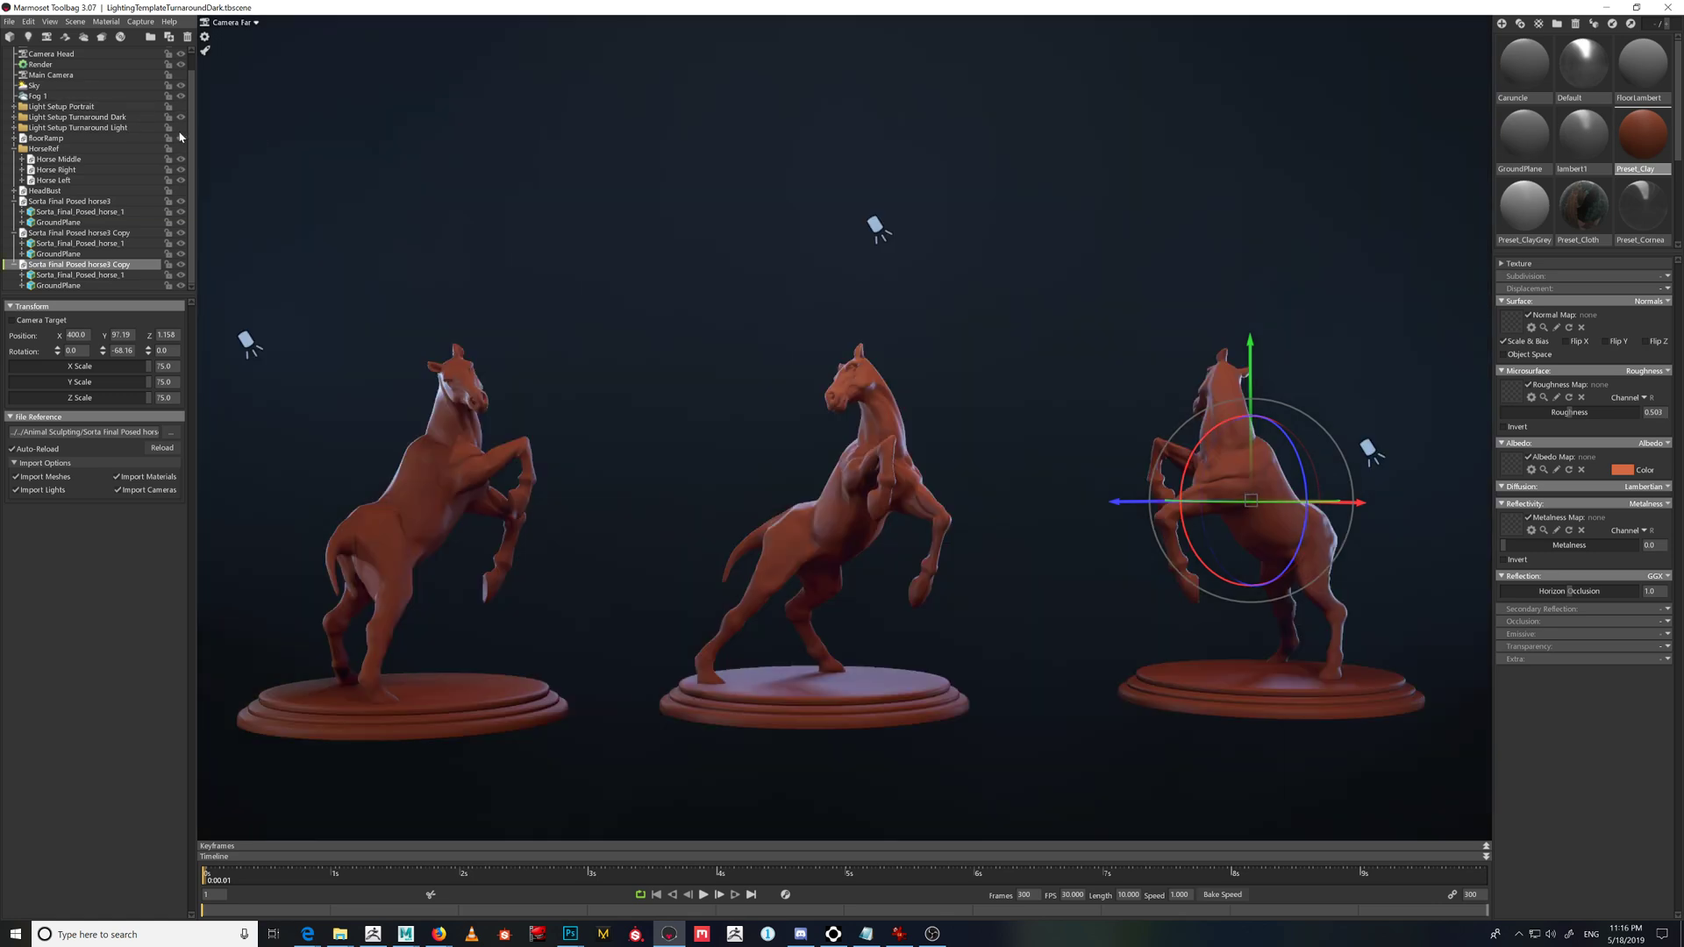
- Hide Light Setup Turnaround Dark and show Light Setup Turnaround Light to preview the brighter lighting on the horses
click(182, 117)
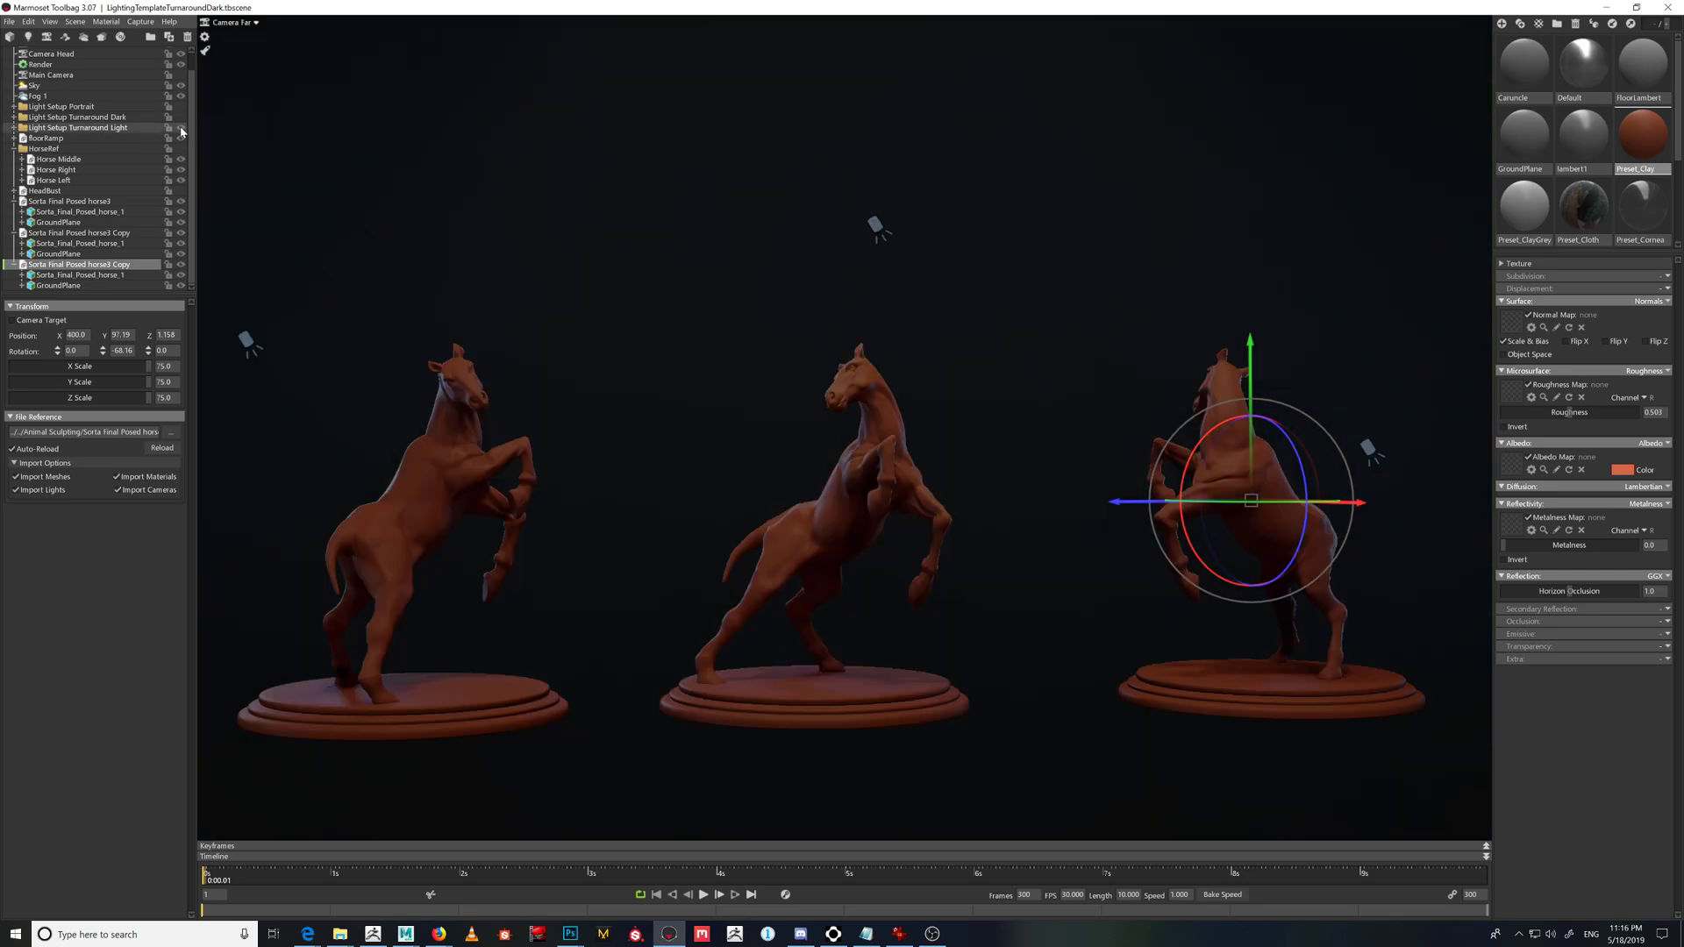
click(182, 128)
click(182, 127)
click(181, 127)
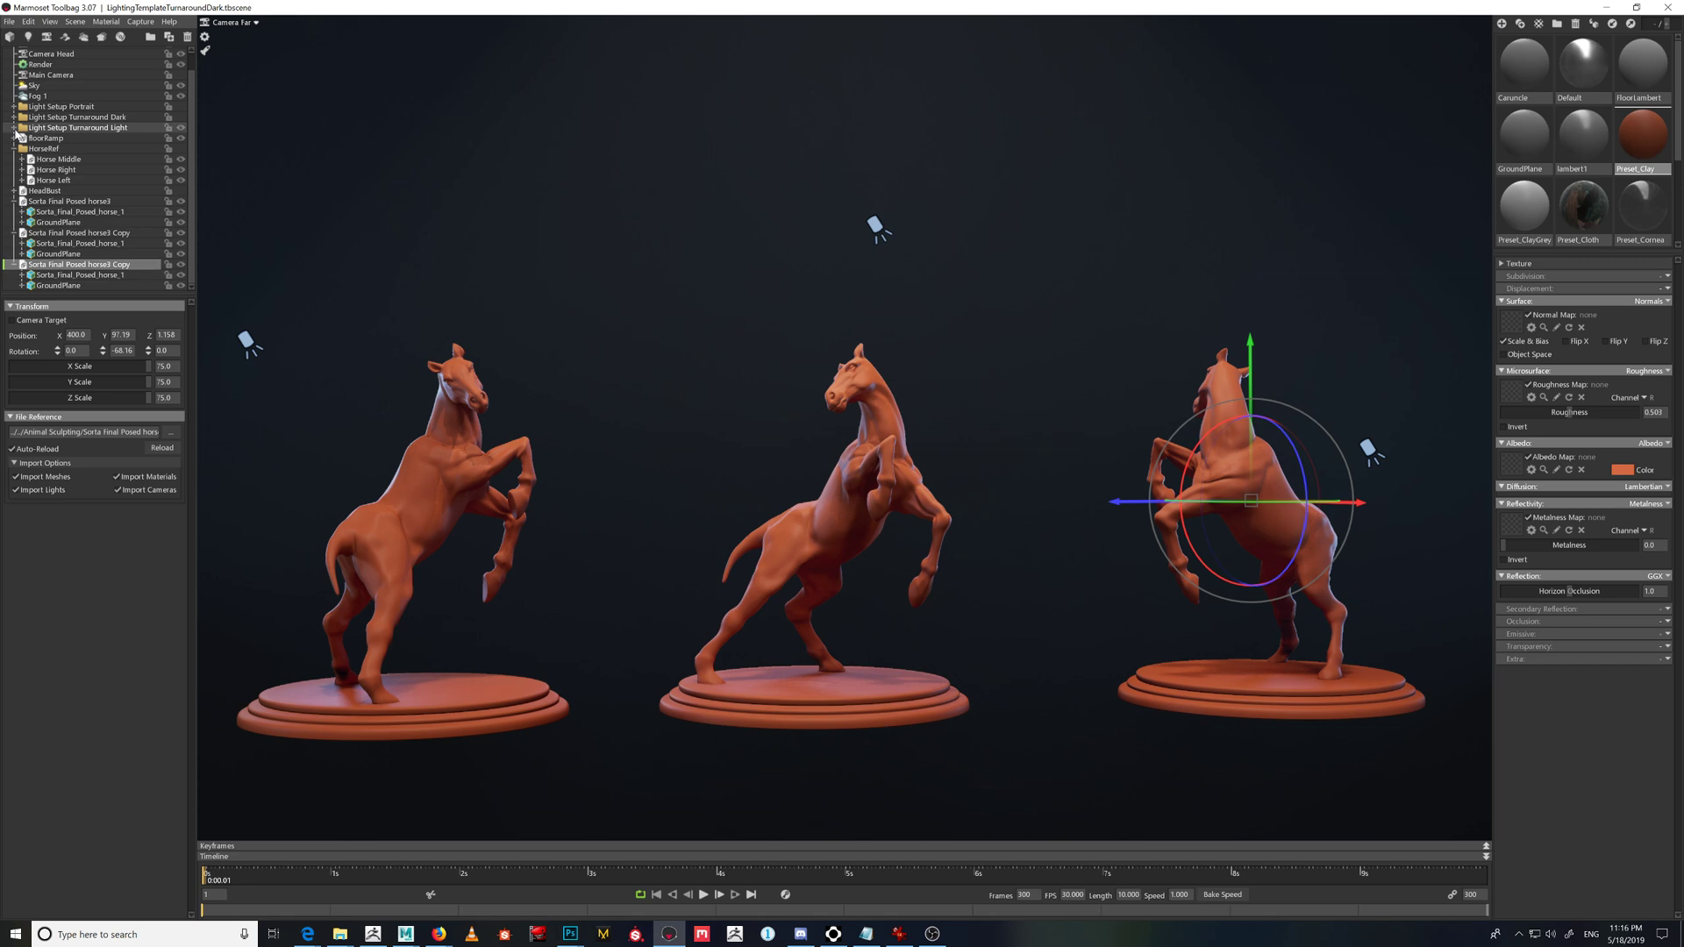
- Expand the Light Setup Turnaround Light group and show the floorRamp backdrop behind the three horses
click(14, 128)
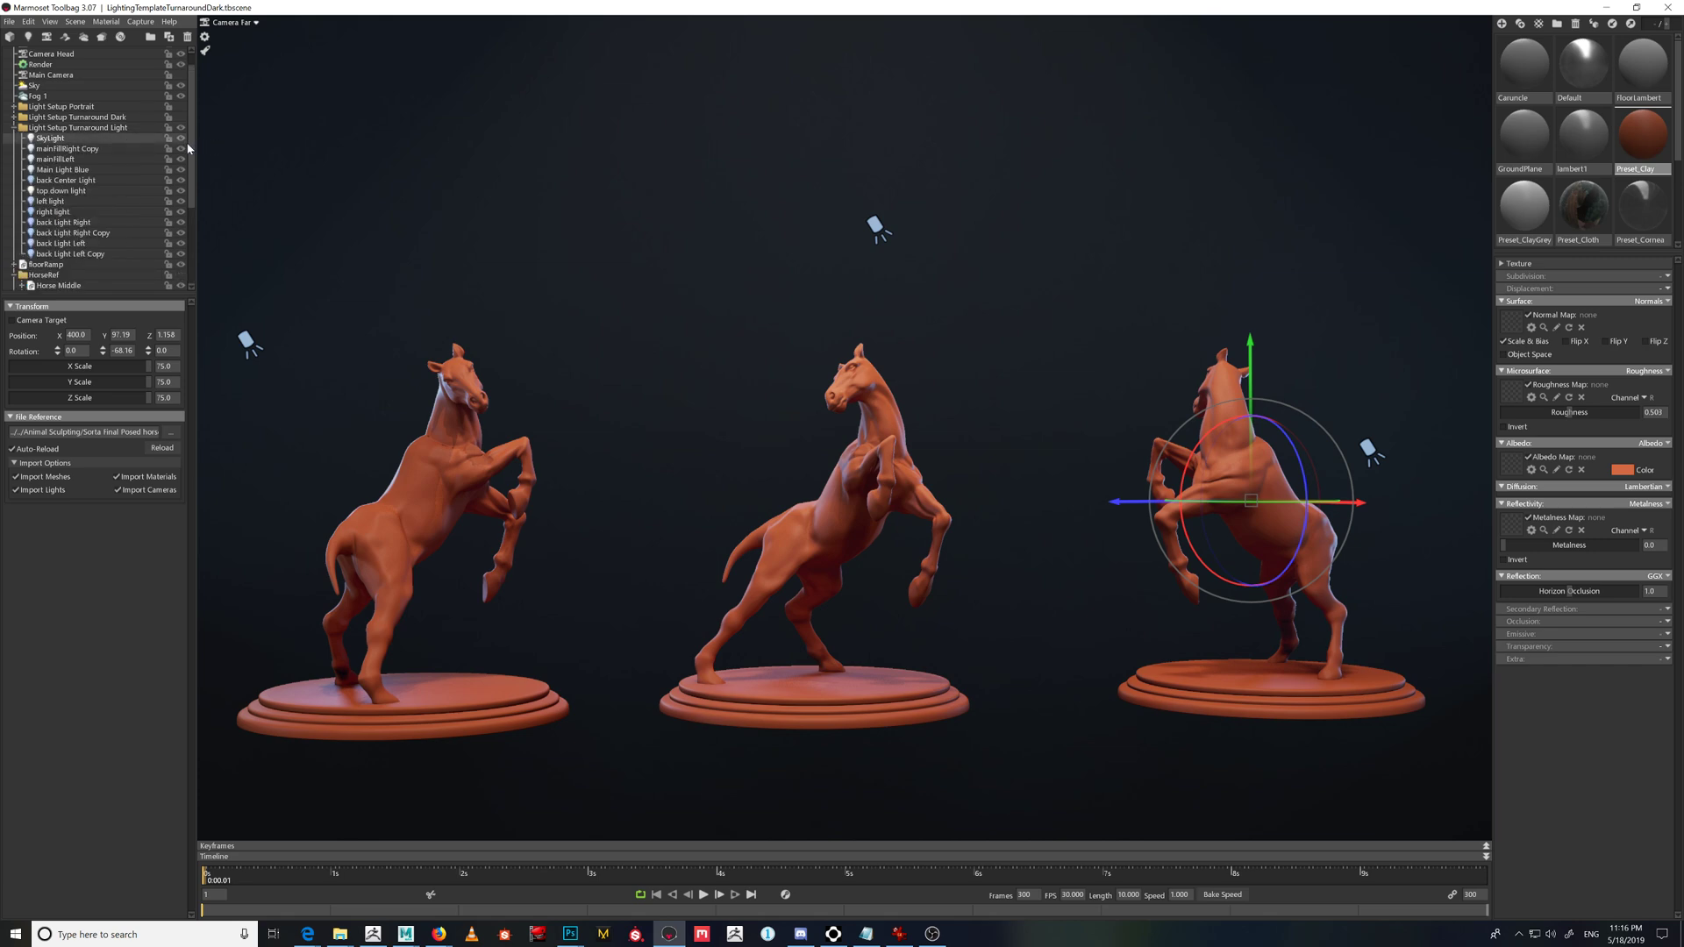
scroll(195, 230, down, 4)
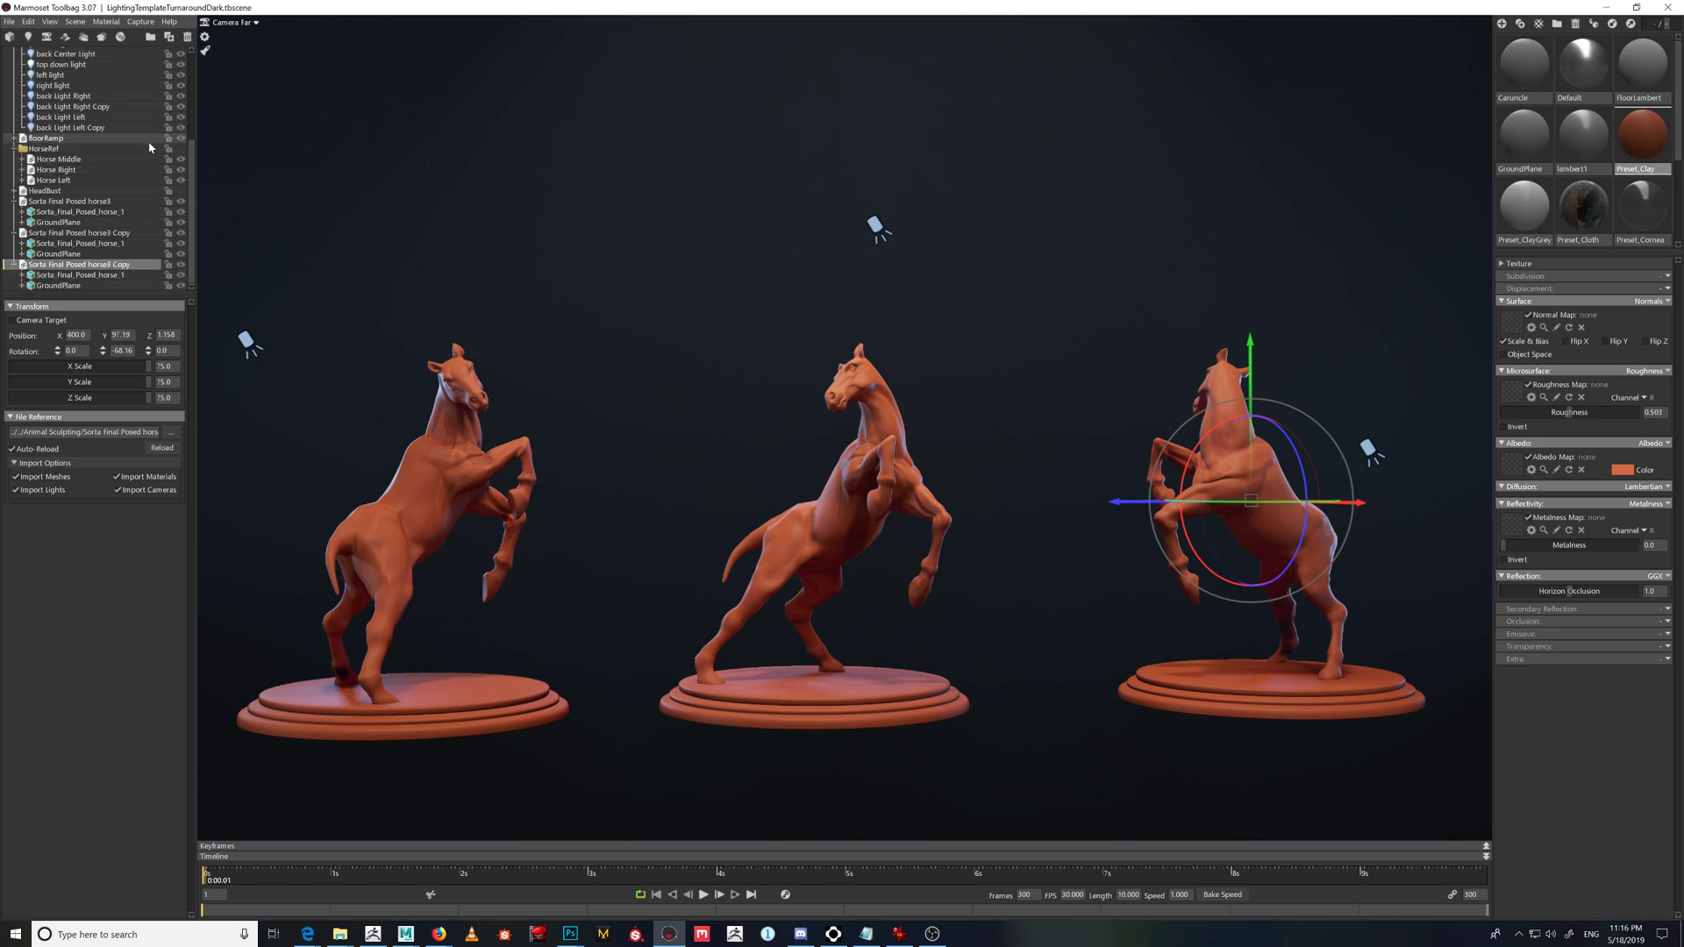
click(16, 141)
click(24, 148)
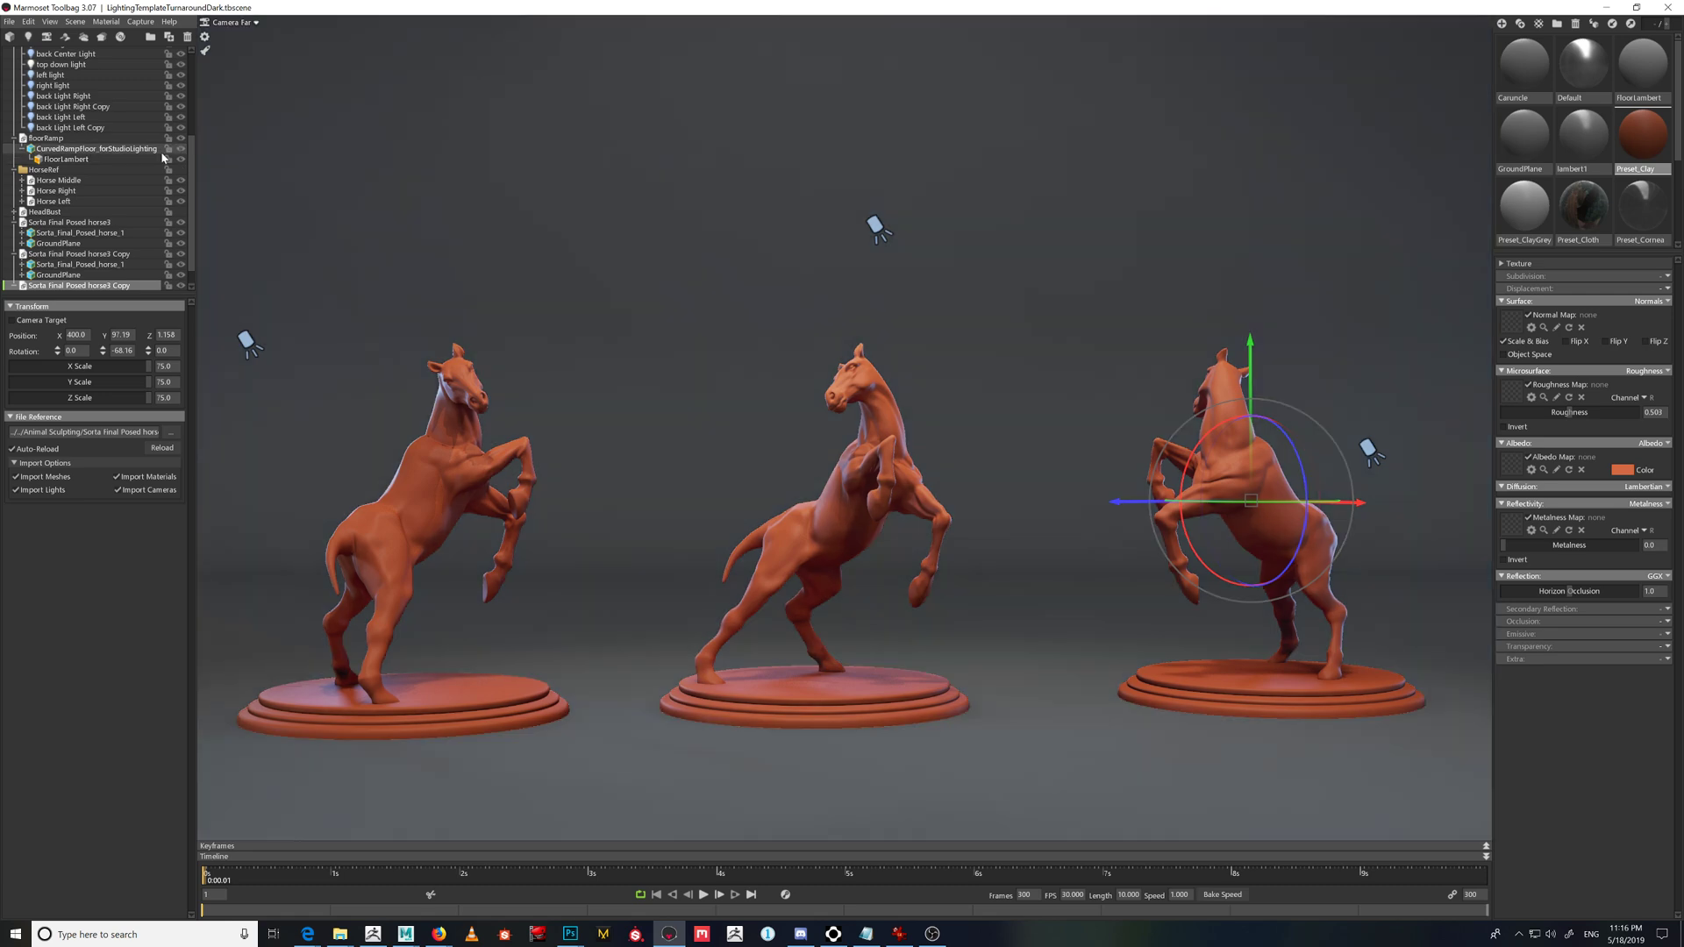
click(14, 138)
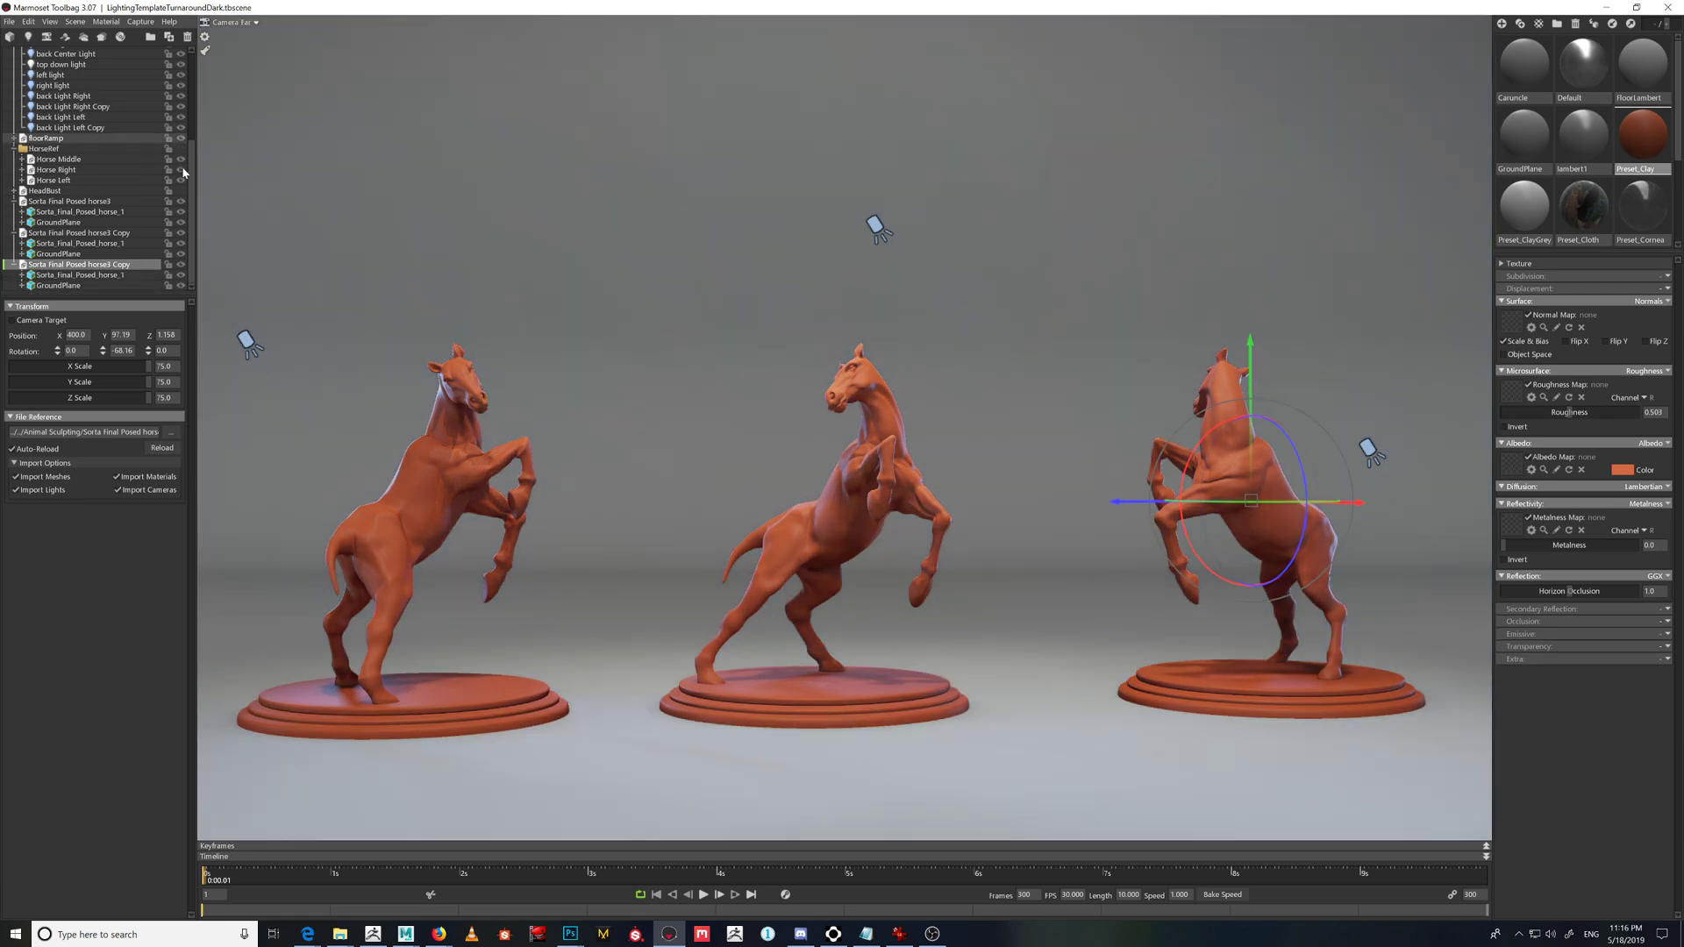
- Switch the lighting on the three horses from Light Setup Turnaround Light back to Light Setup Turnaround Dark
drag(191, 165, 198, 103)
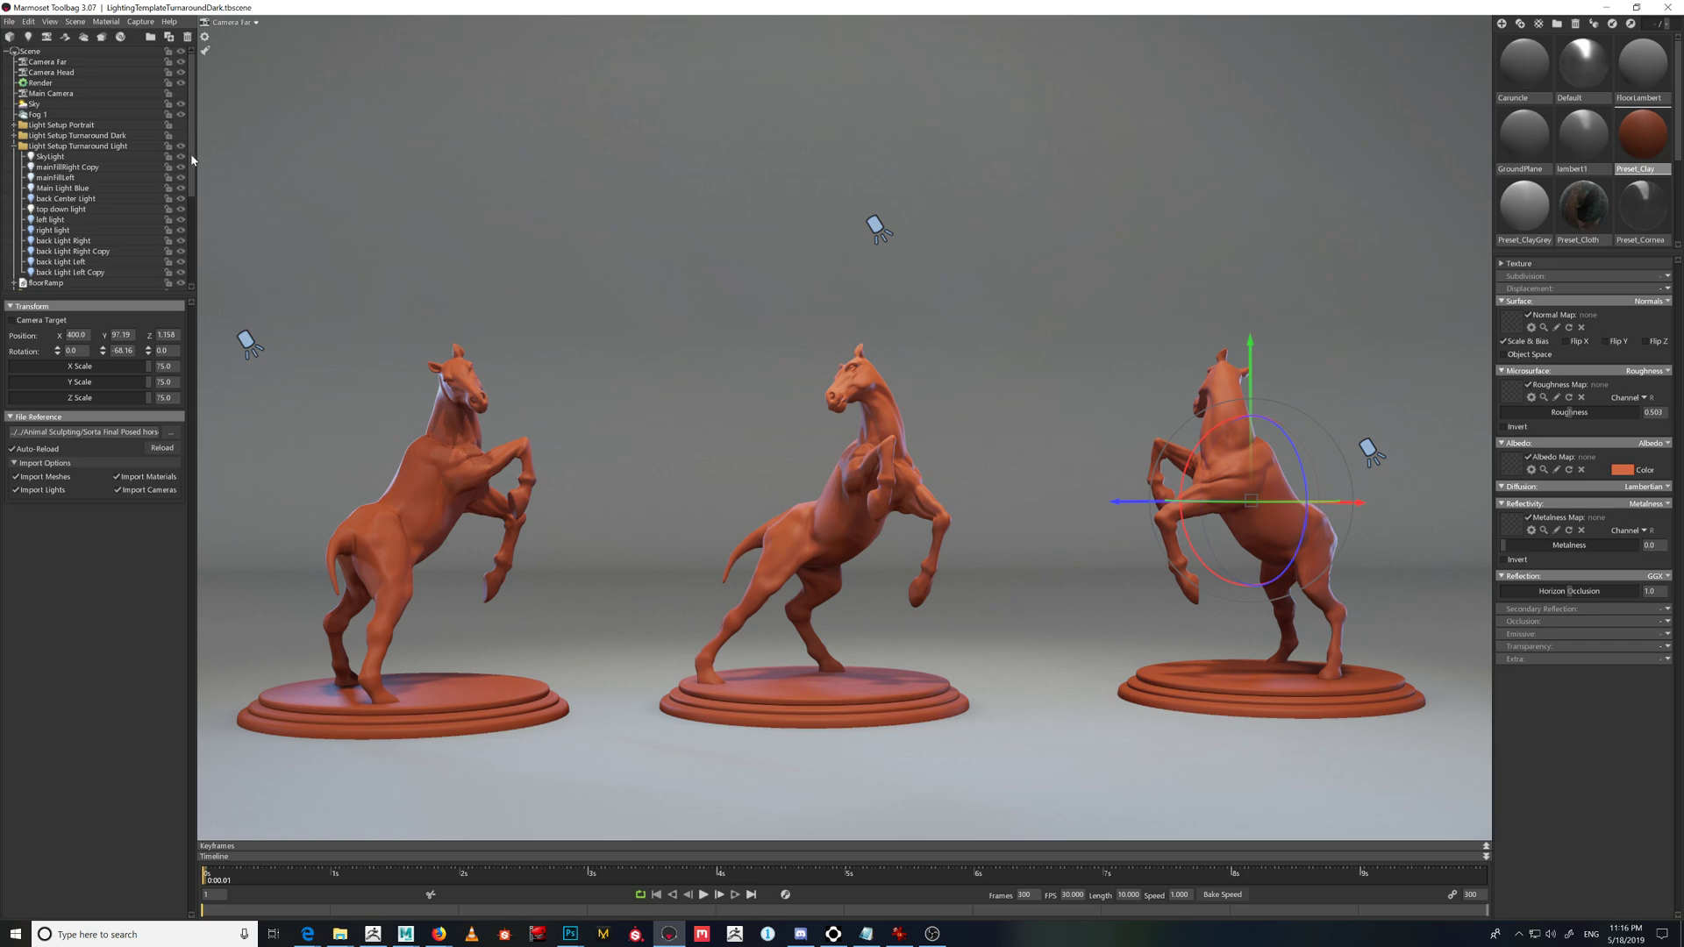
click(181, 136)
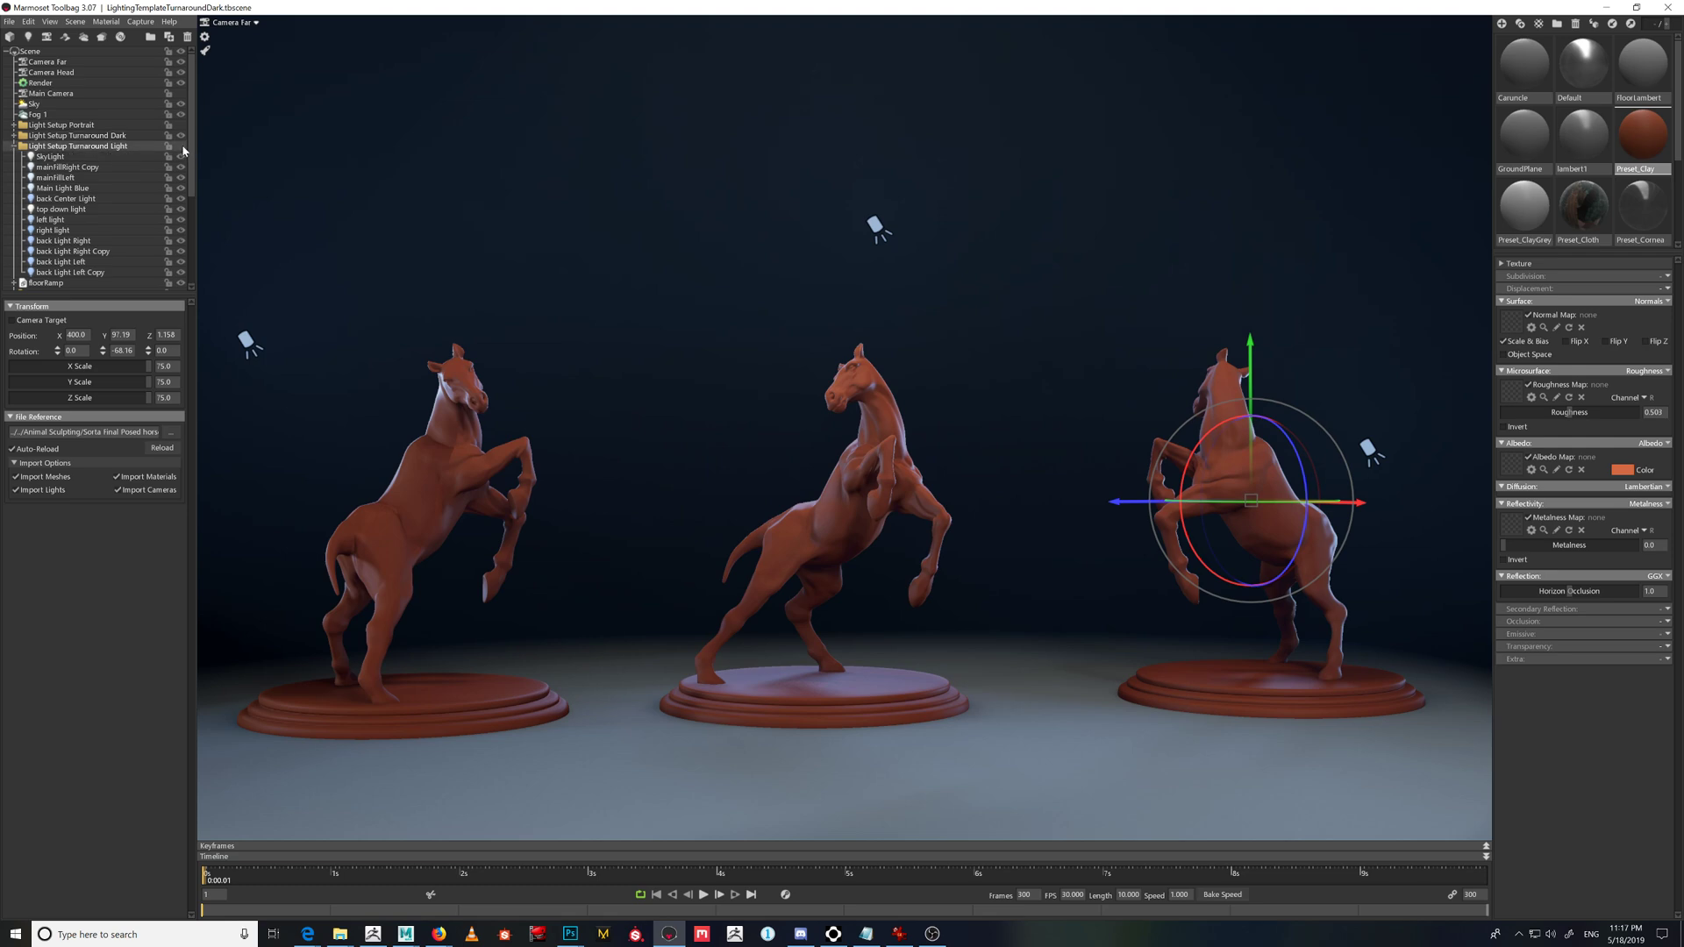
- Look through the capture commands and the Render object's choices for viewport resolution, shadow resolution, occlusion detail and voxel resolution
click(144, 24)
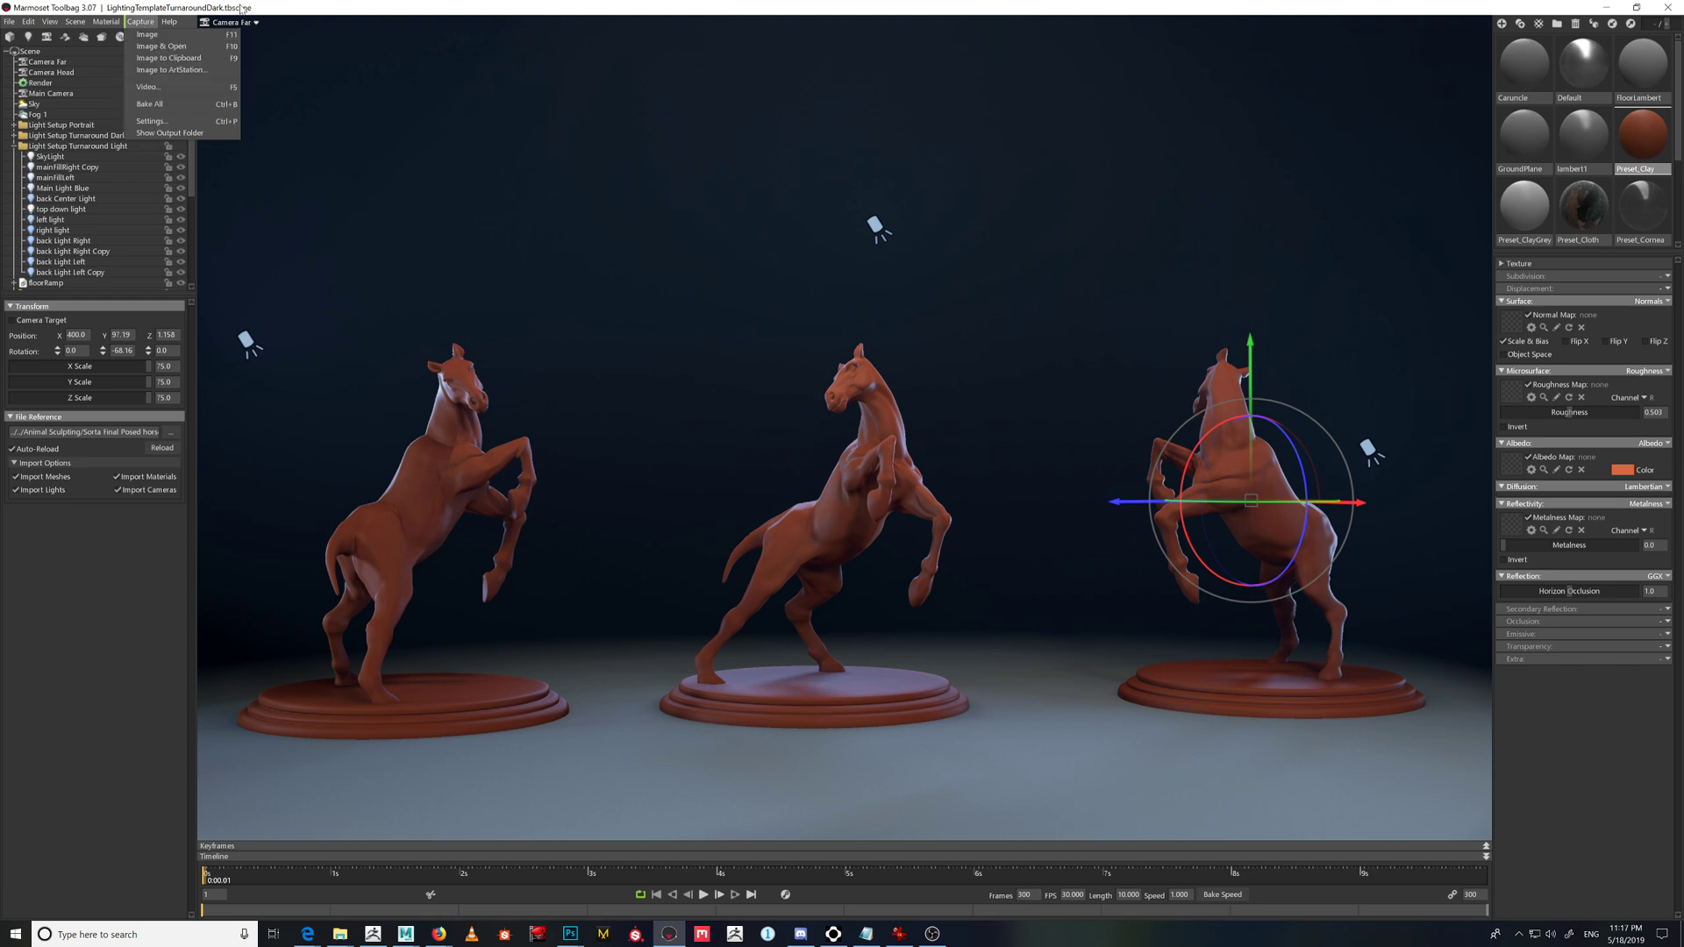
click(79, 445)
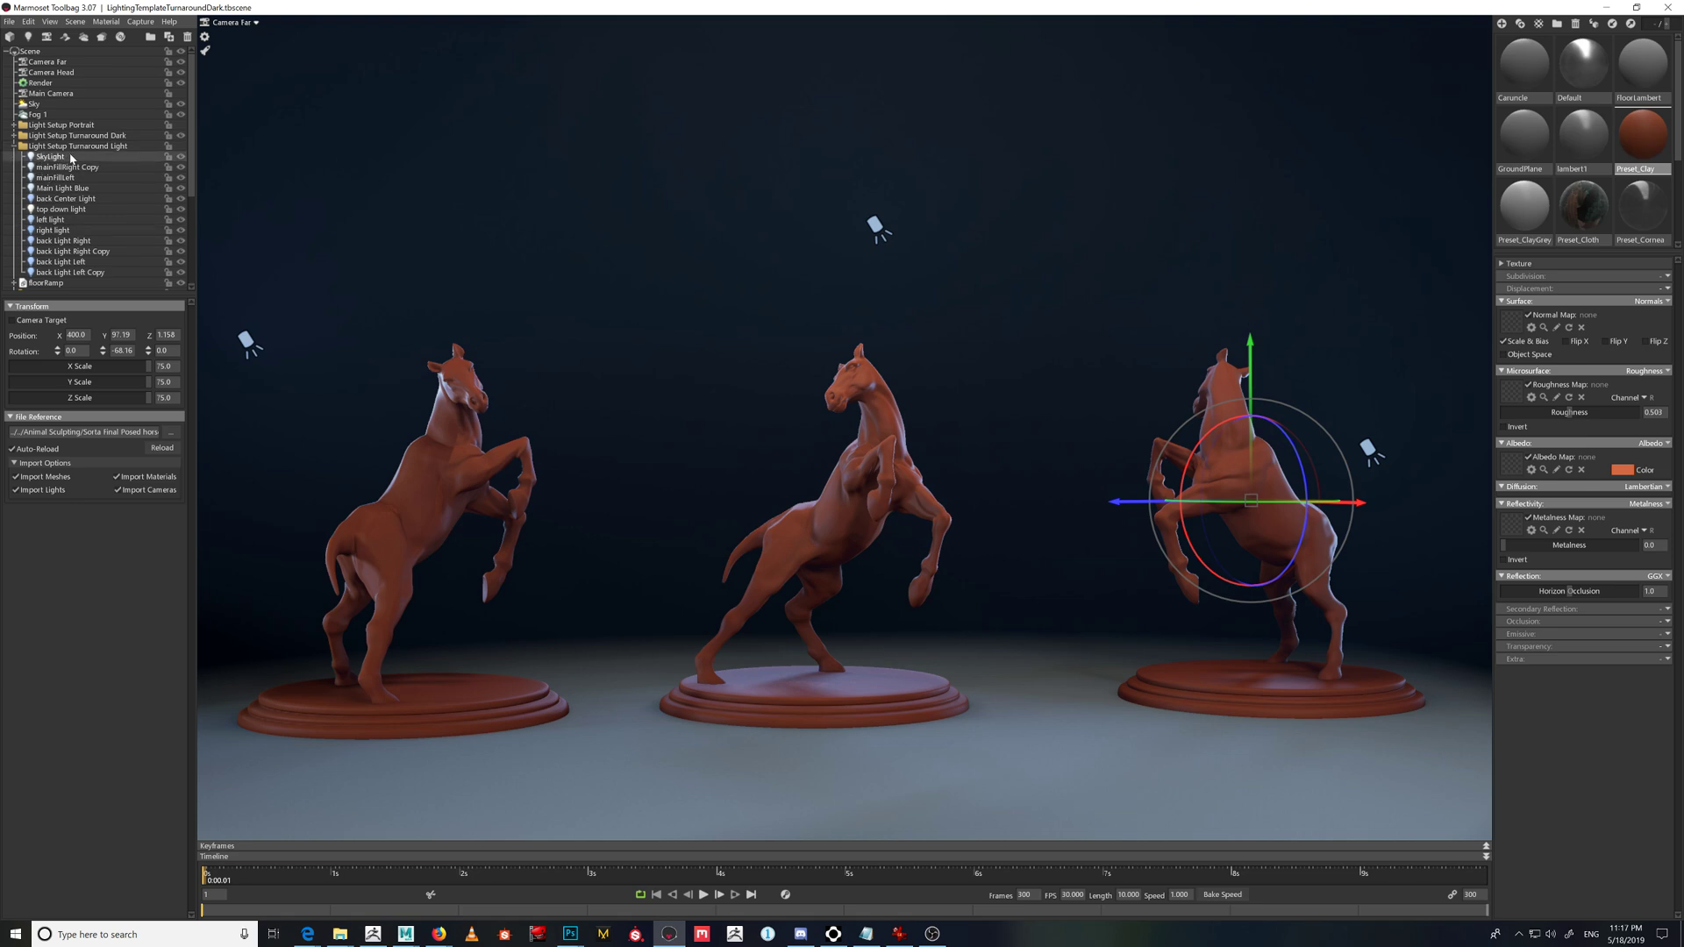
click(41, 84)
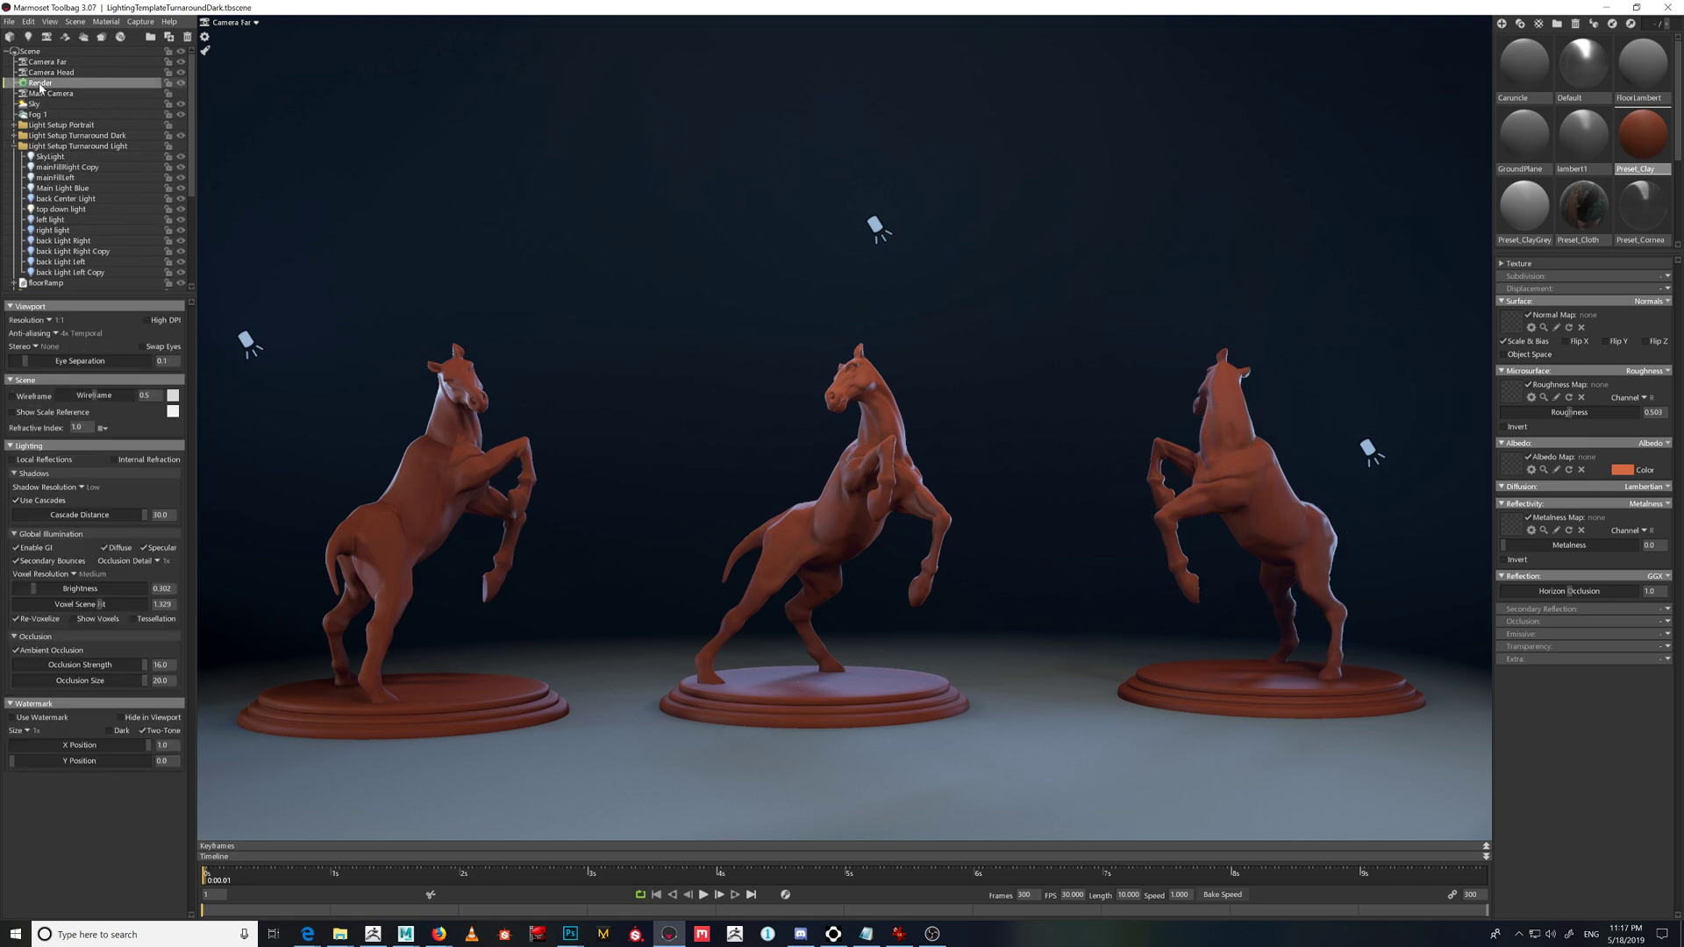
click(32, 325)
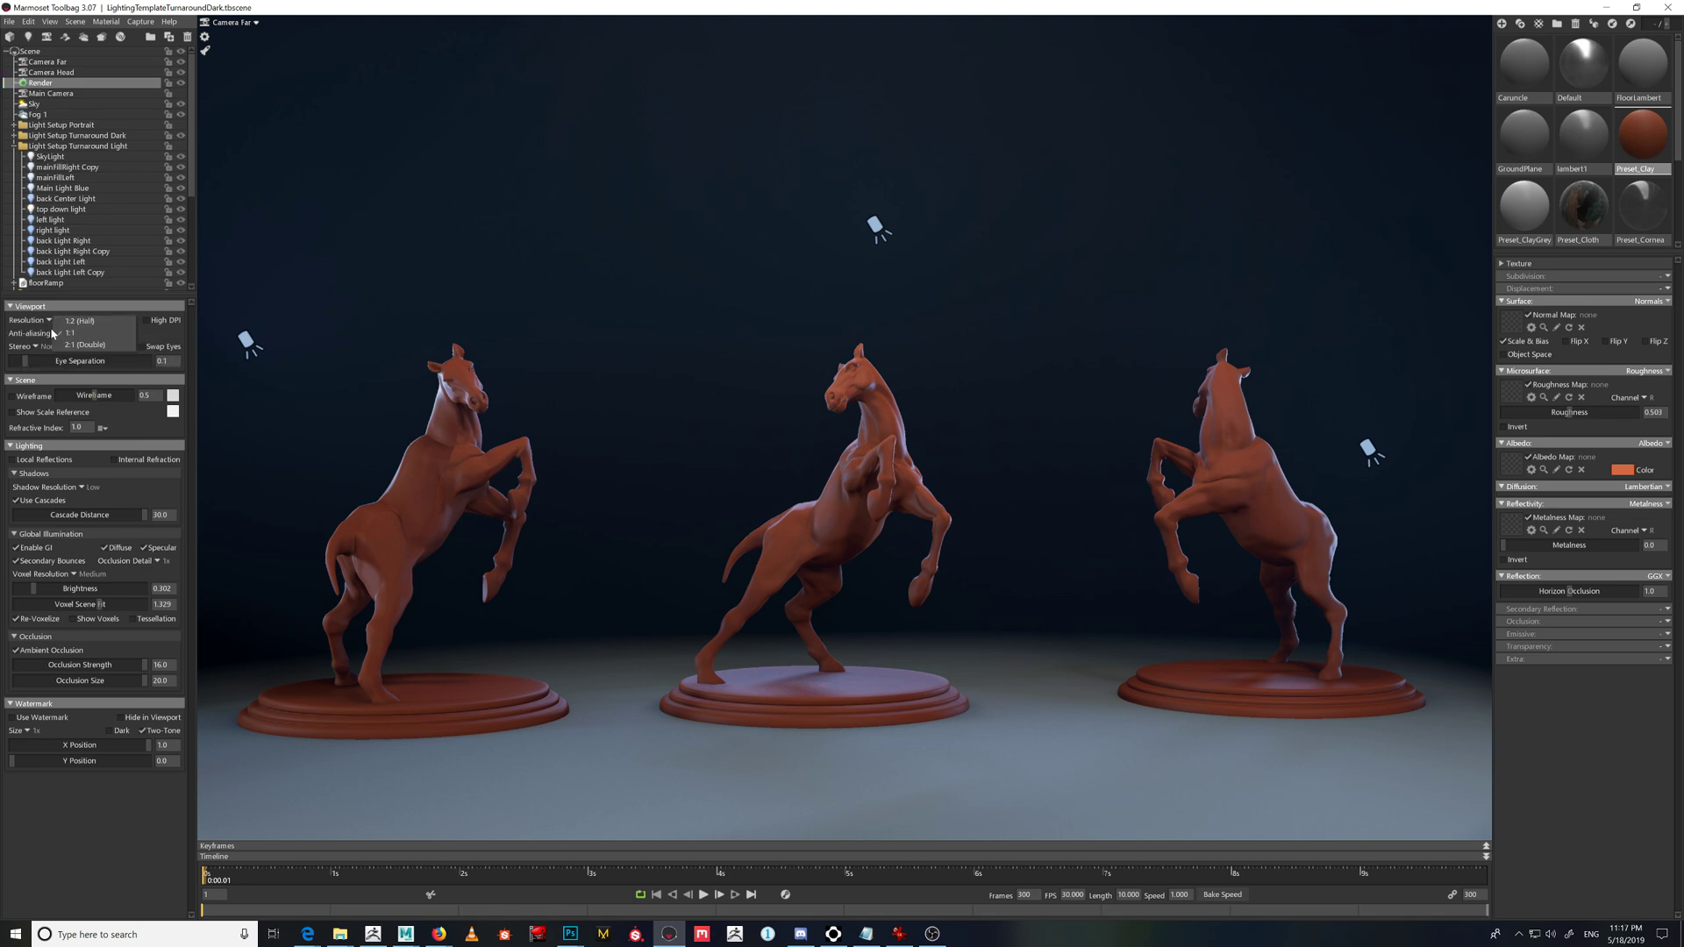
click(7, 335)
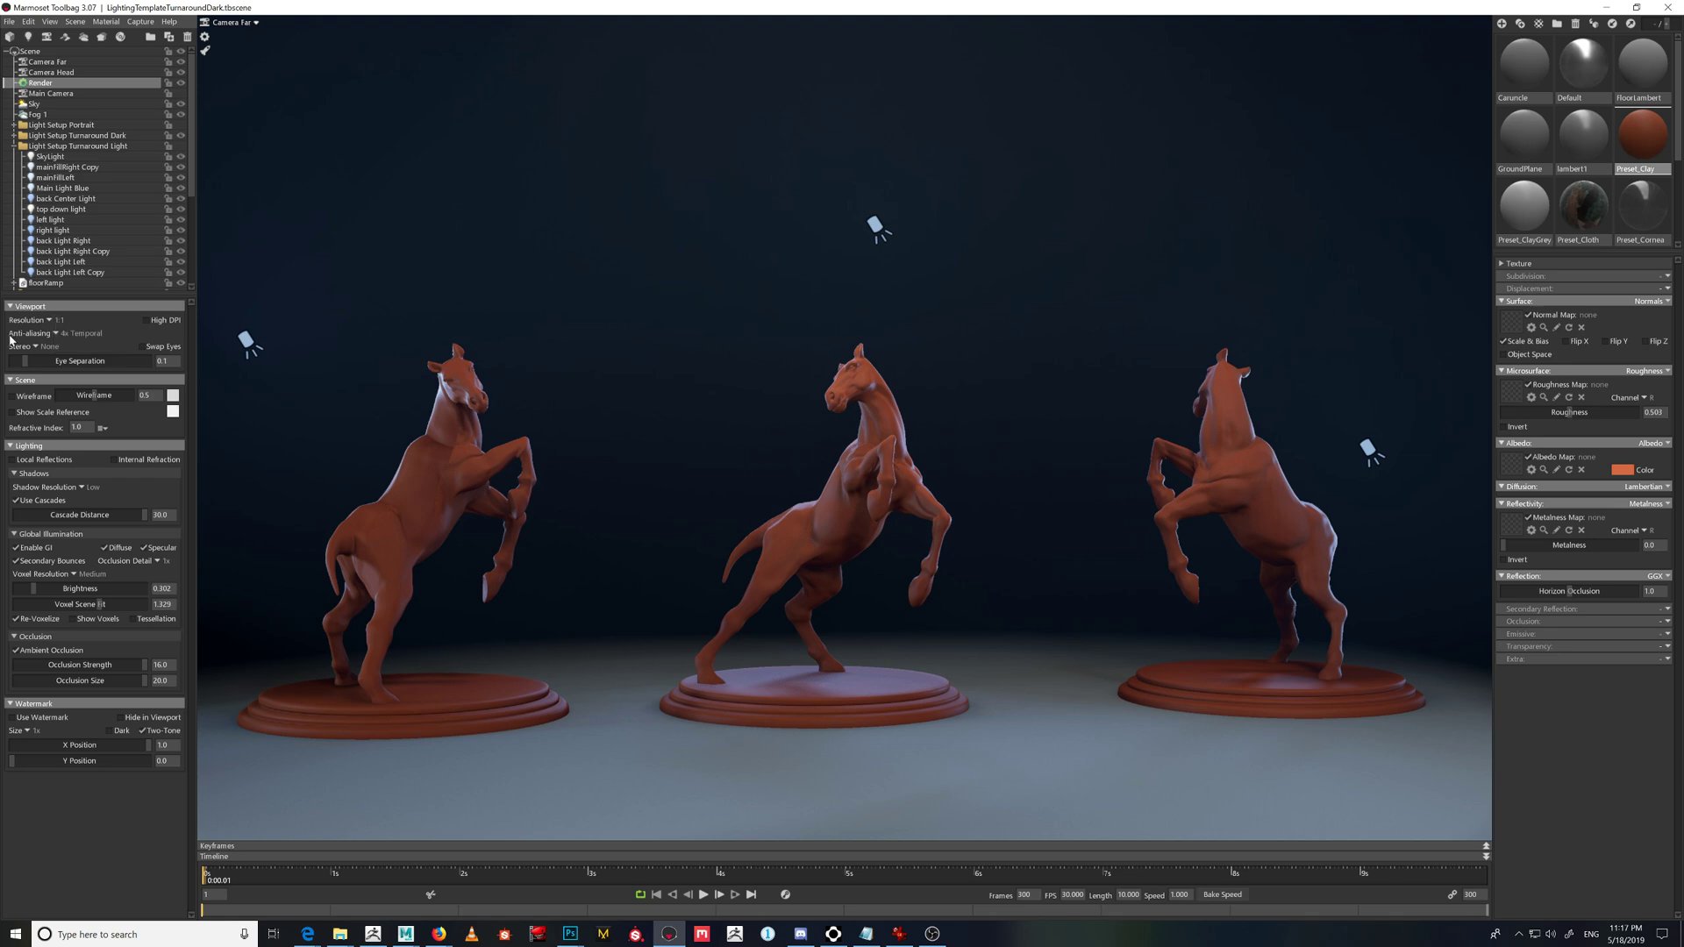
click(81, 489)
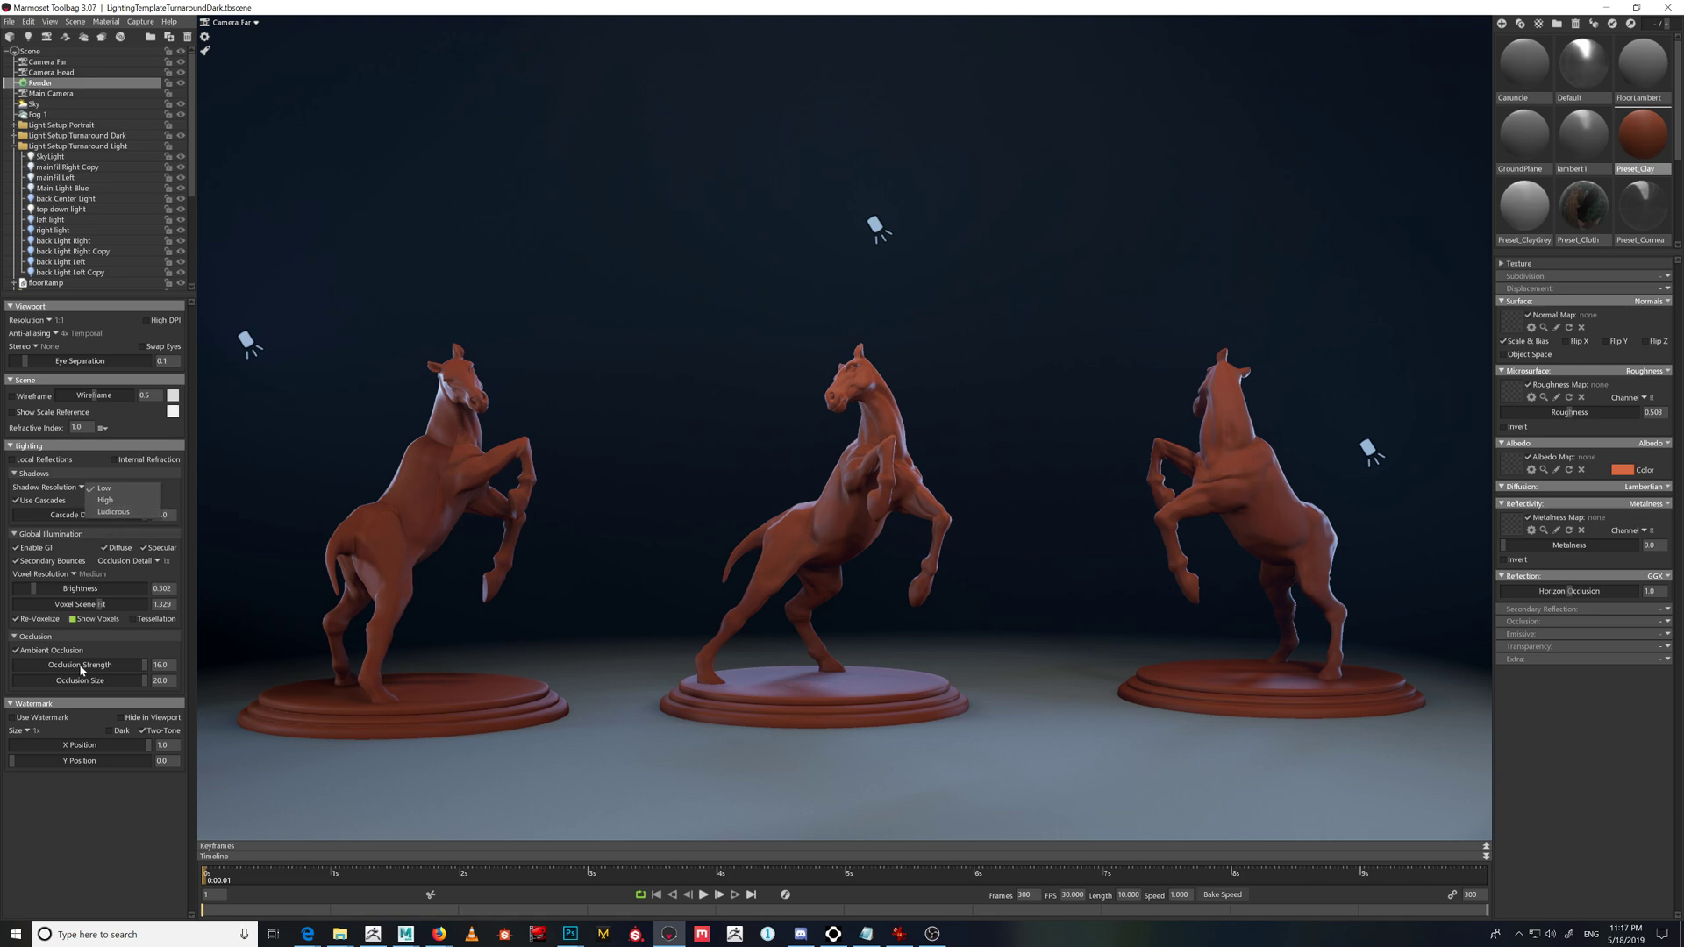
click(64, 802)
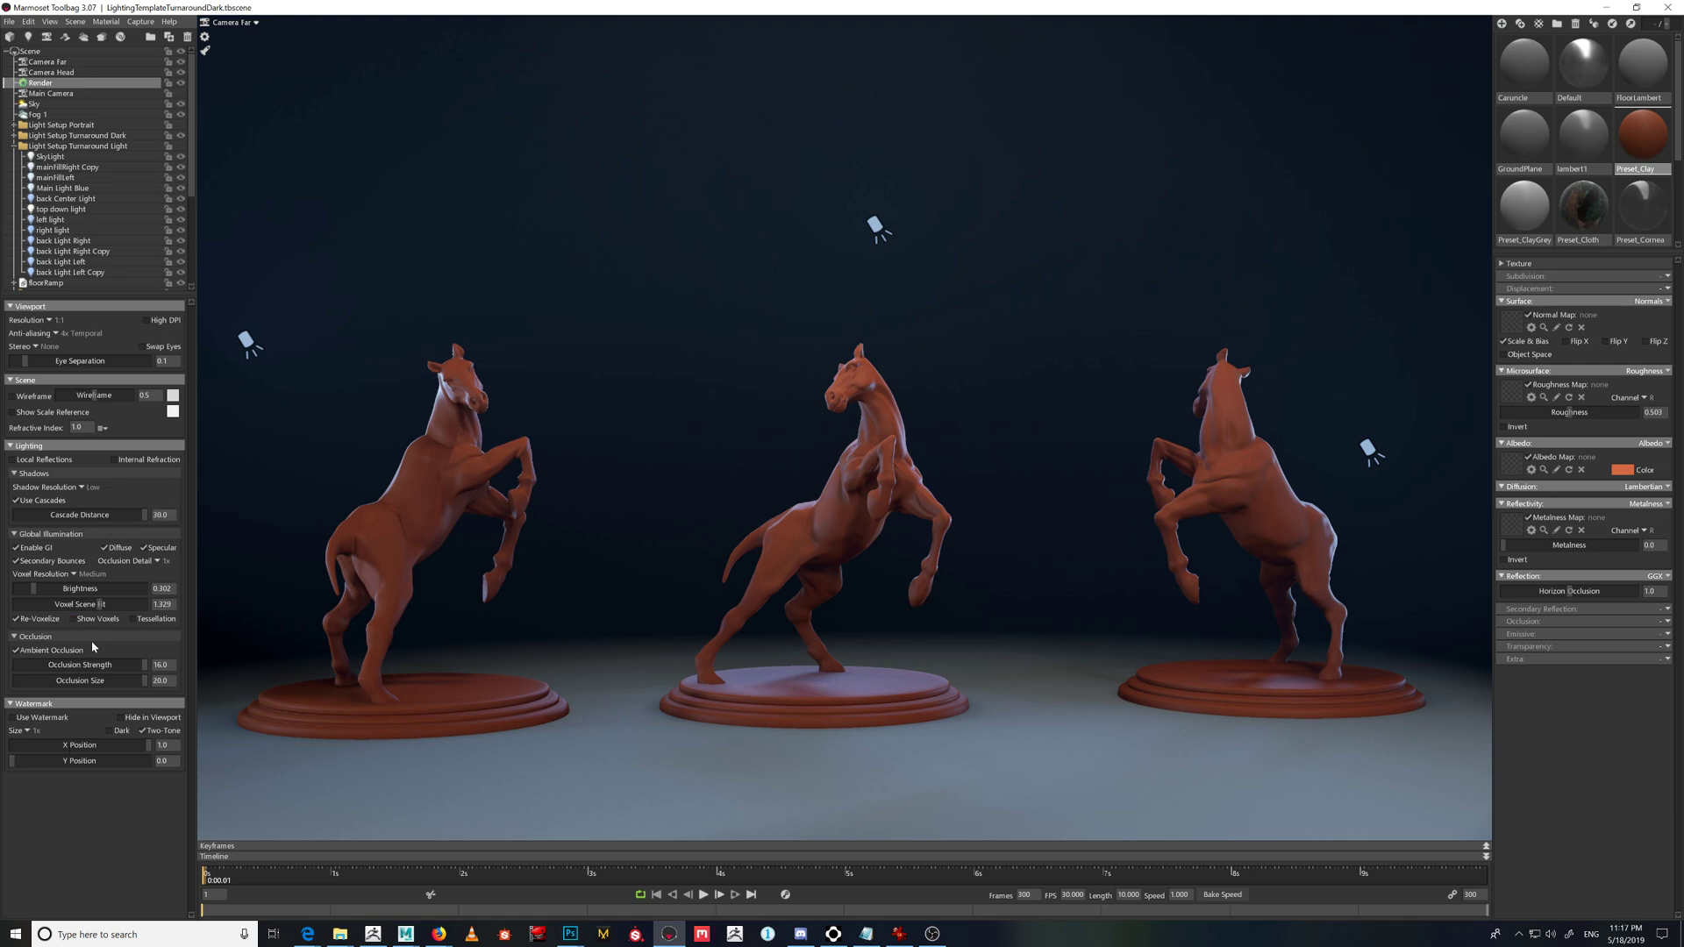
click(153, 561)
click(86, 804)
click(74, 576)
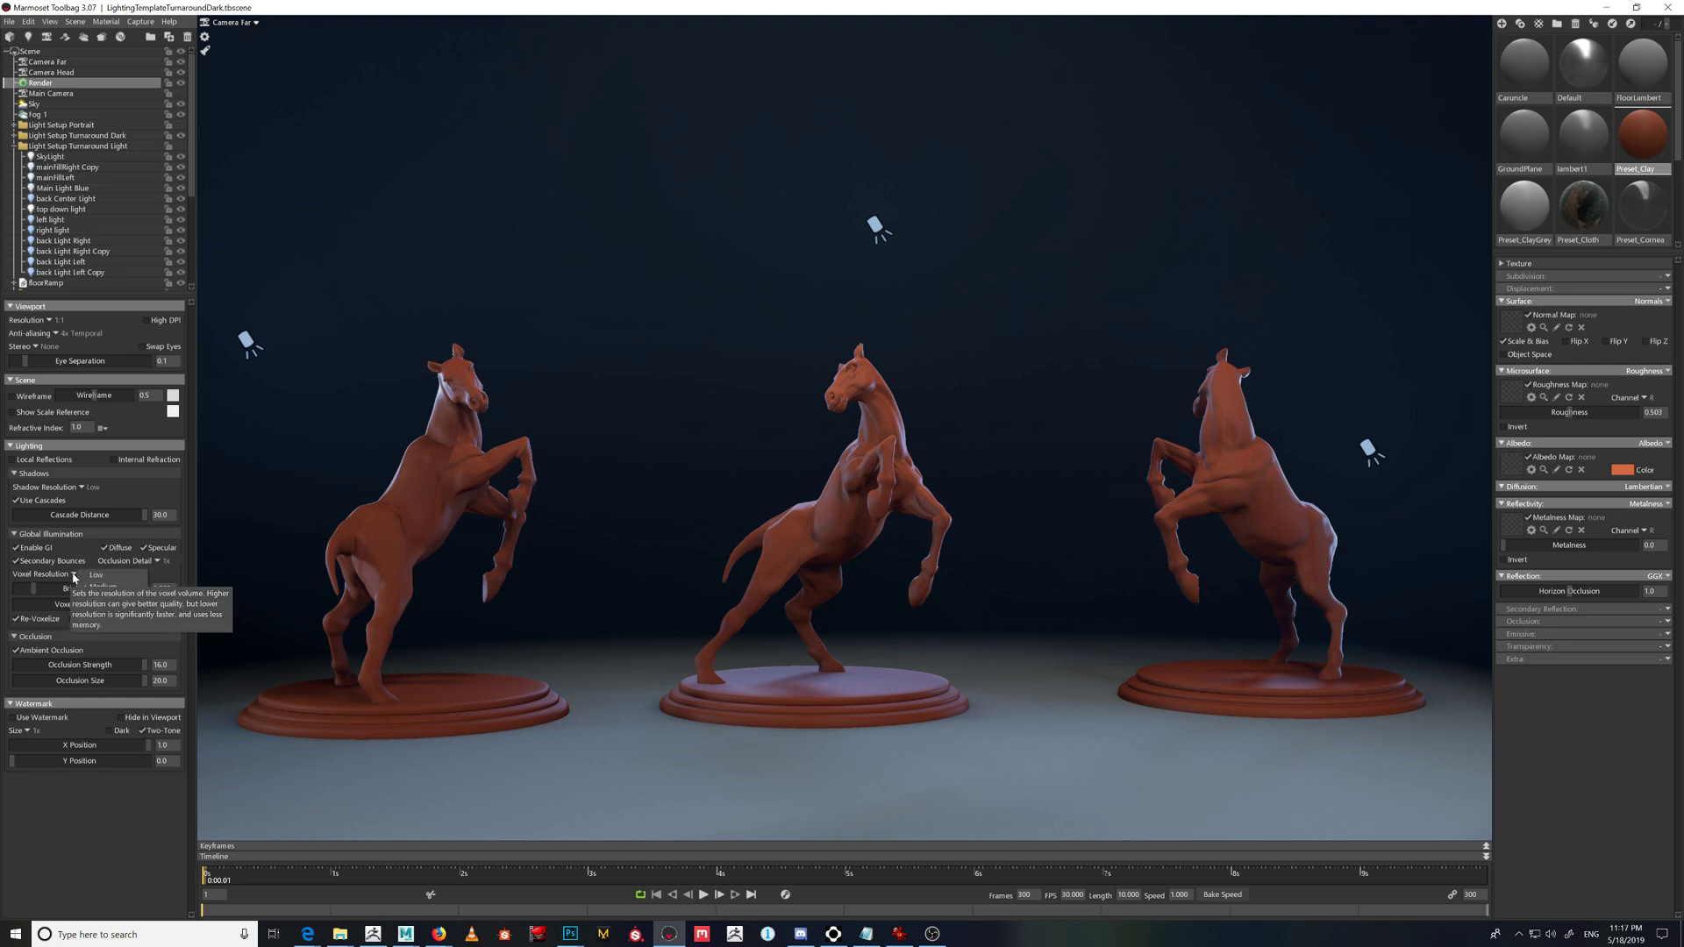
click(89, 812)
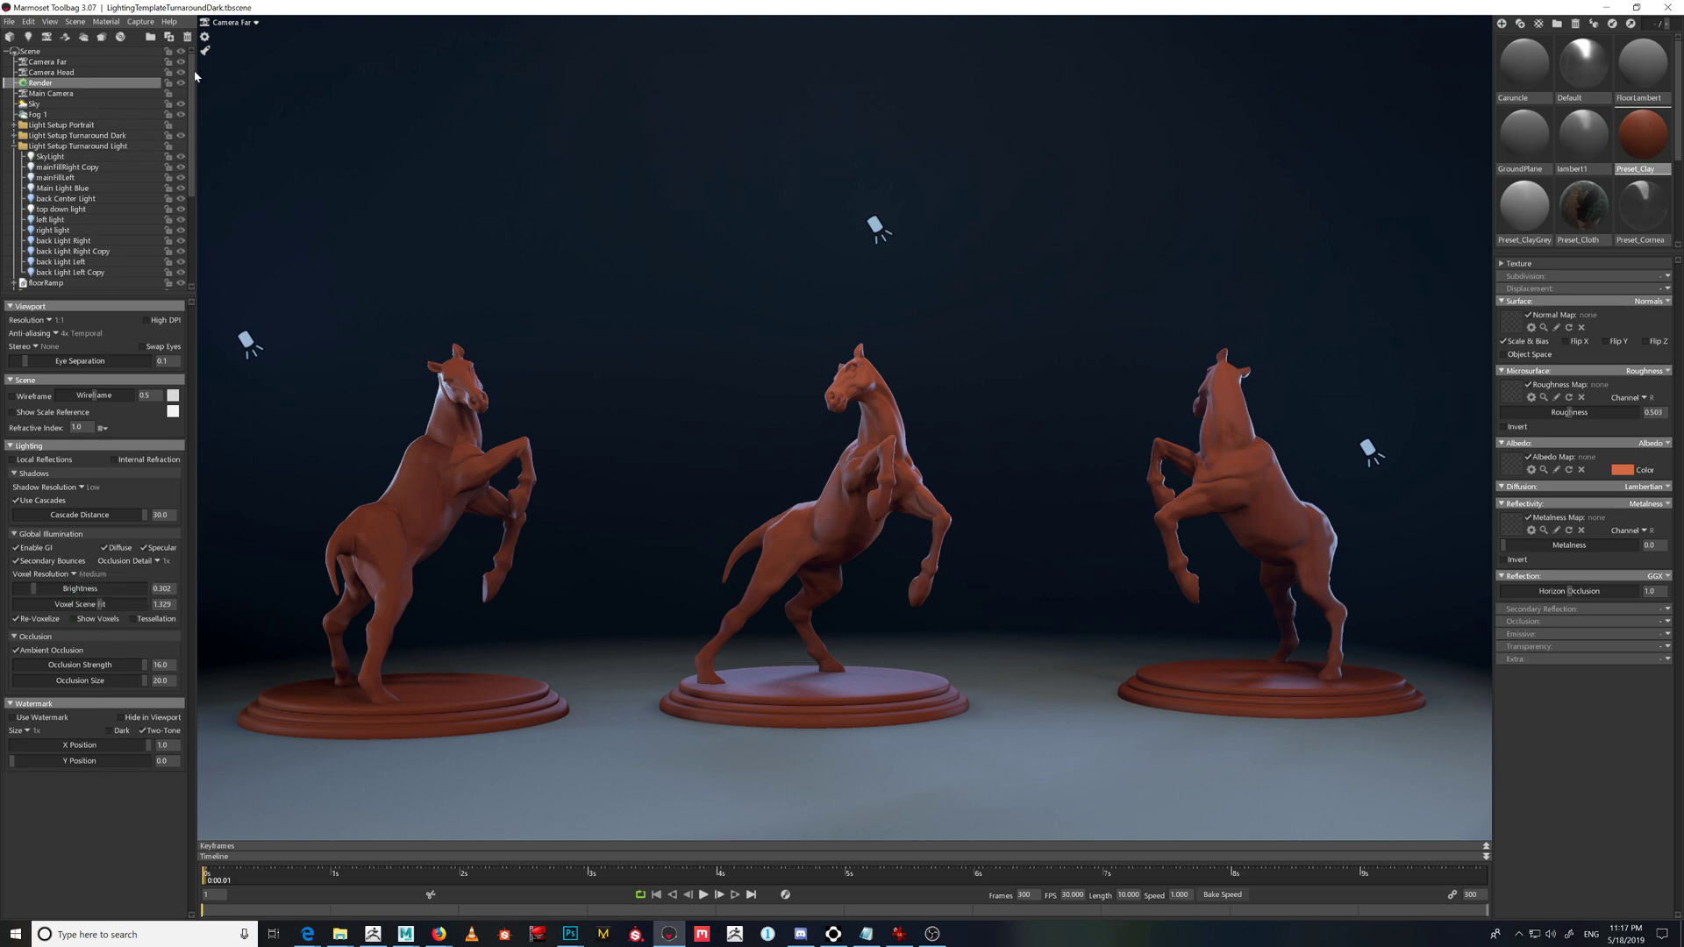
- Collapse the Light Setup Turnaround Light group, the HorseRef group and the three Sorta Final Posed horse3 entries in the scene hierarchy
click(241, 27)
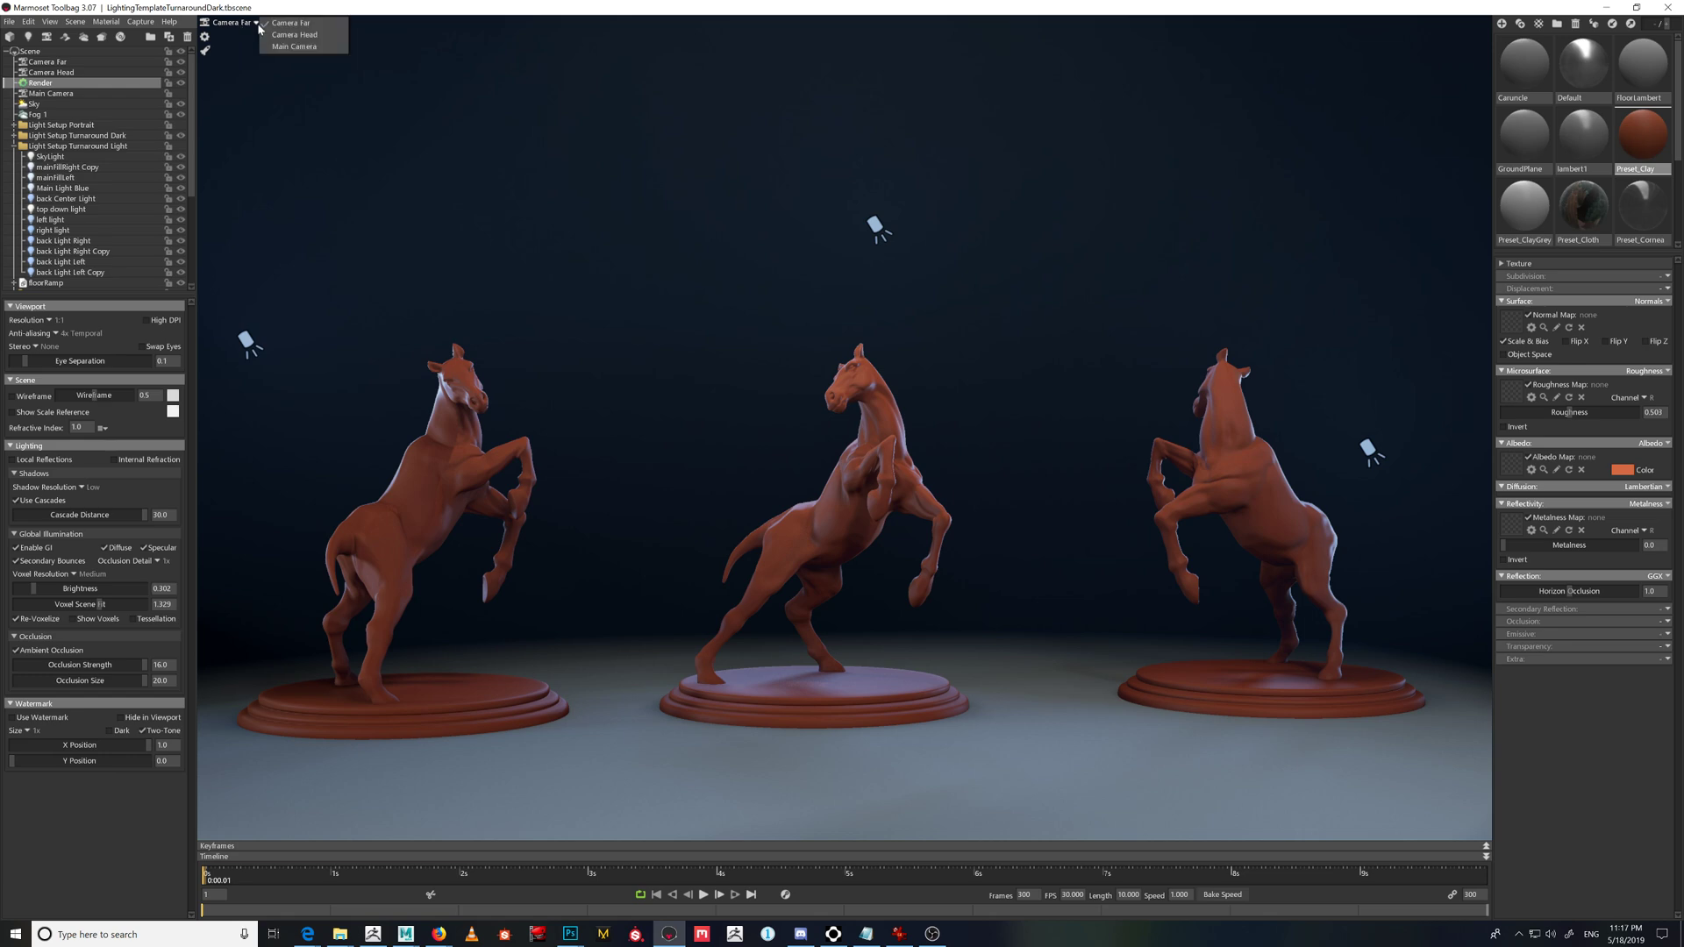
click(14, 146)
click(14, 168)
click(13, 189)
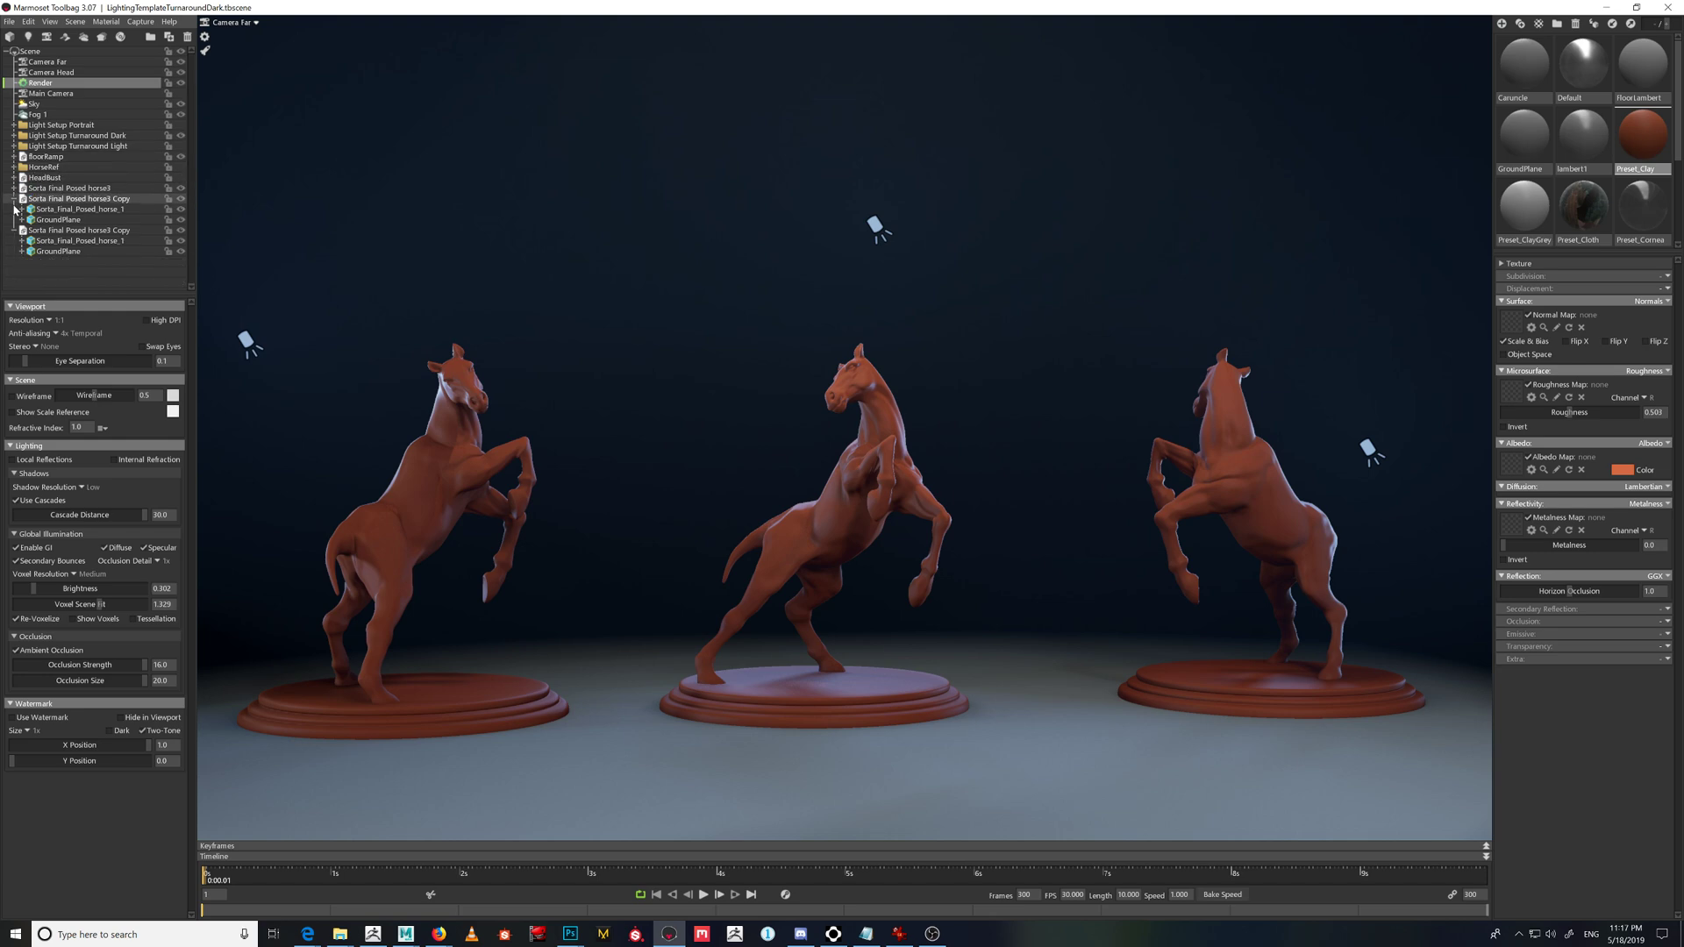
click(13, 199)
click(13, 209)
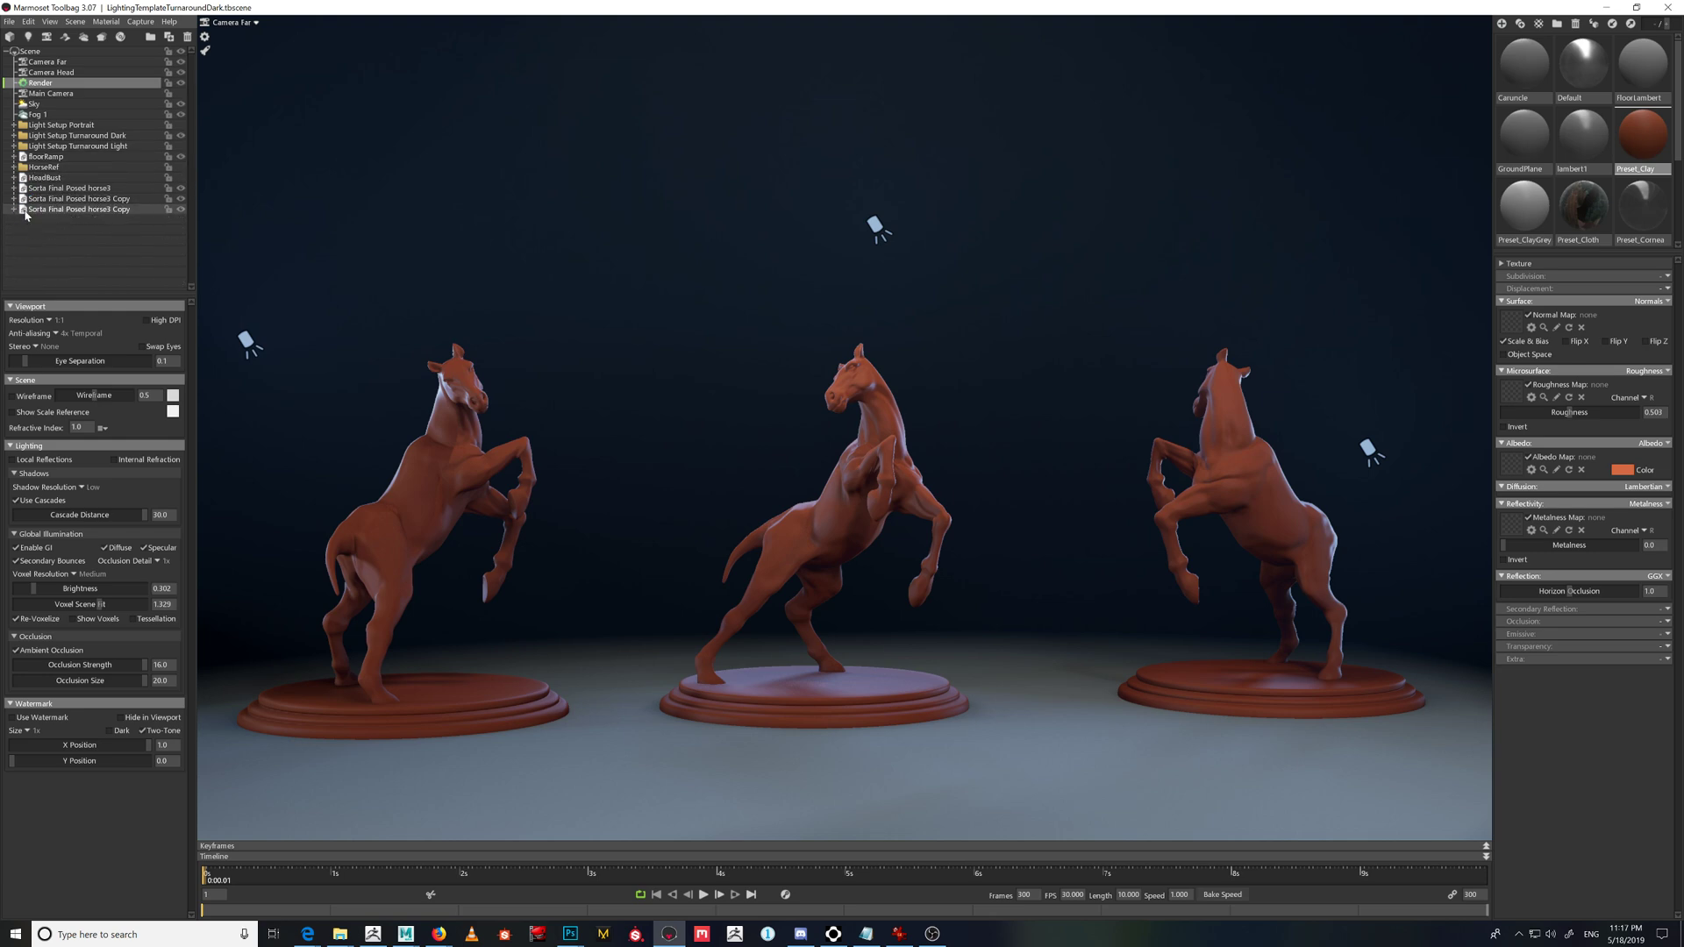